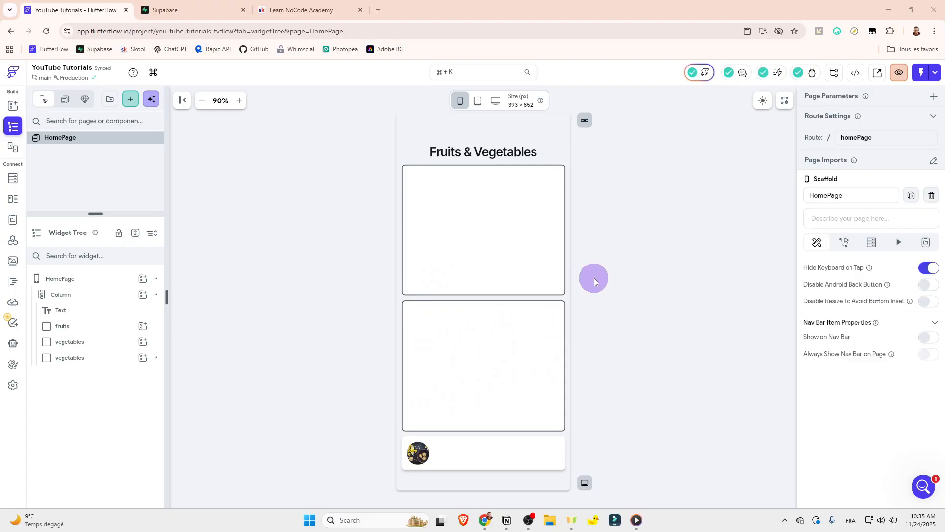
Step: Switch to Supabase and view the posts table of the YouTube Tutorials project in the table editor
click(212, 8)
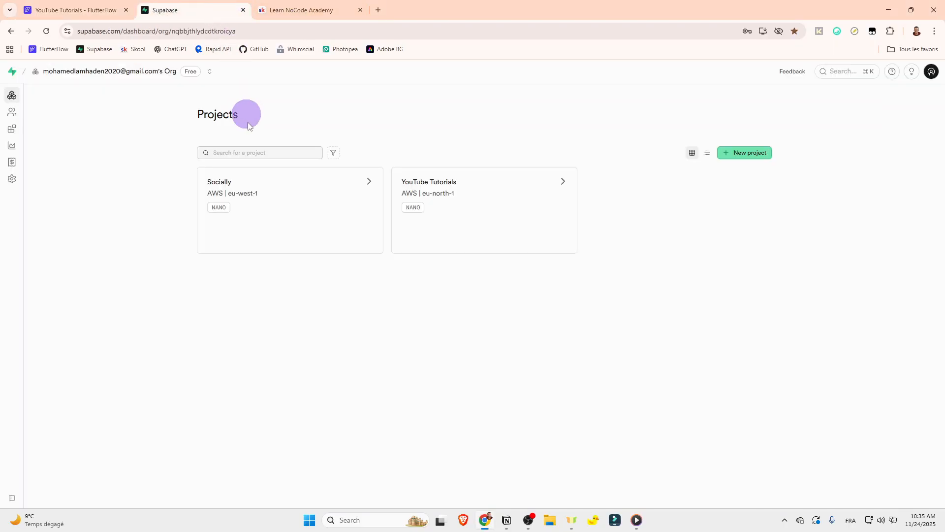
click(435, 220)
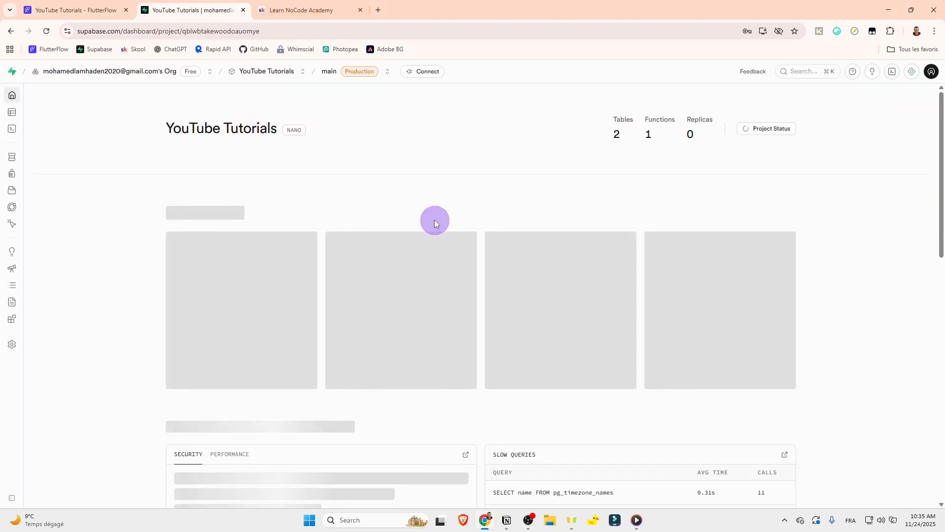
mouse_move(18, 146)
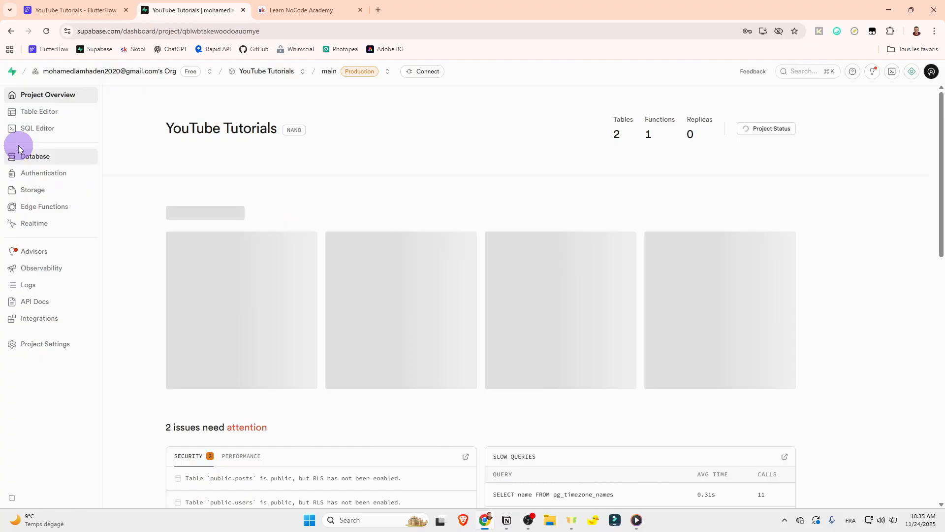
click(35, 117)
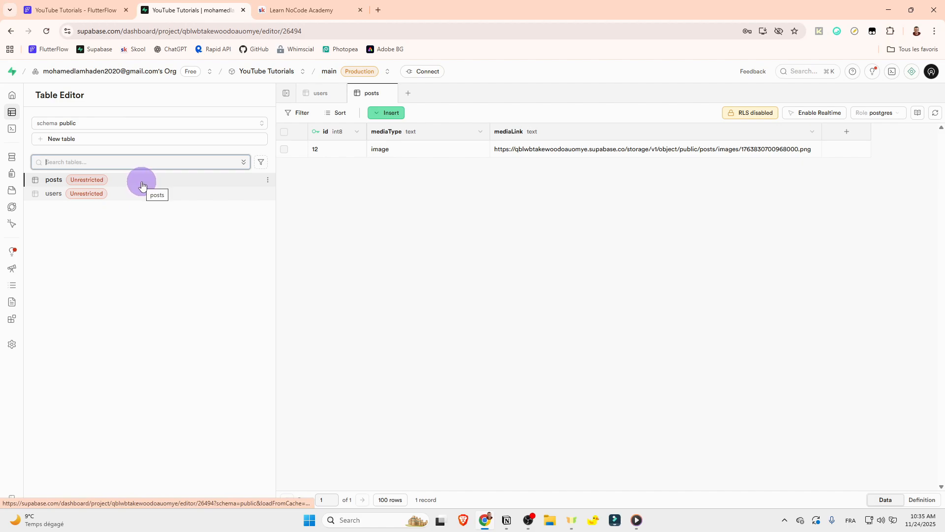
Step: Return to FlutterFlow and view the HomePage's local page state variables
click(103, 4)
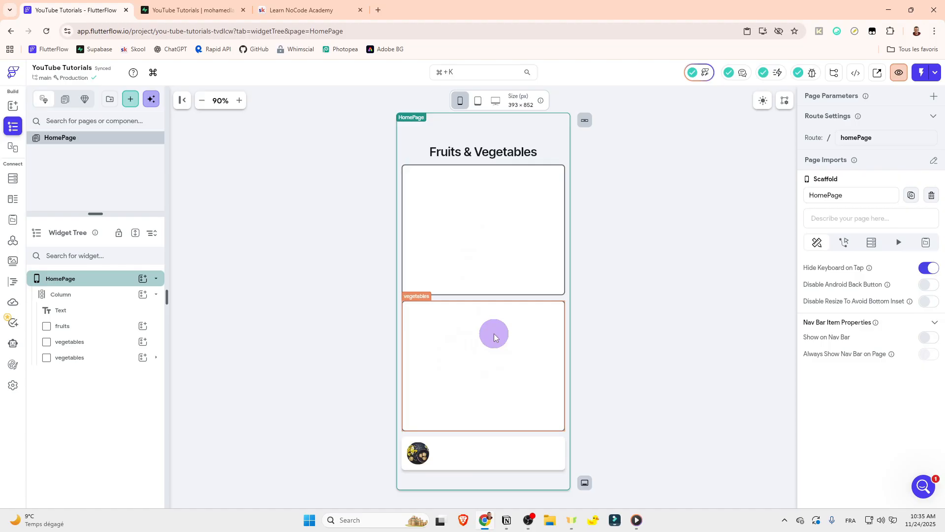
click(627, 176)
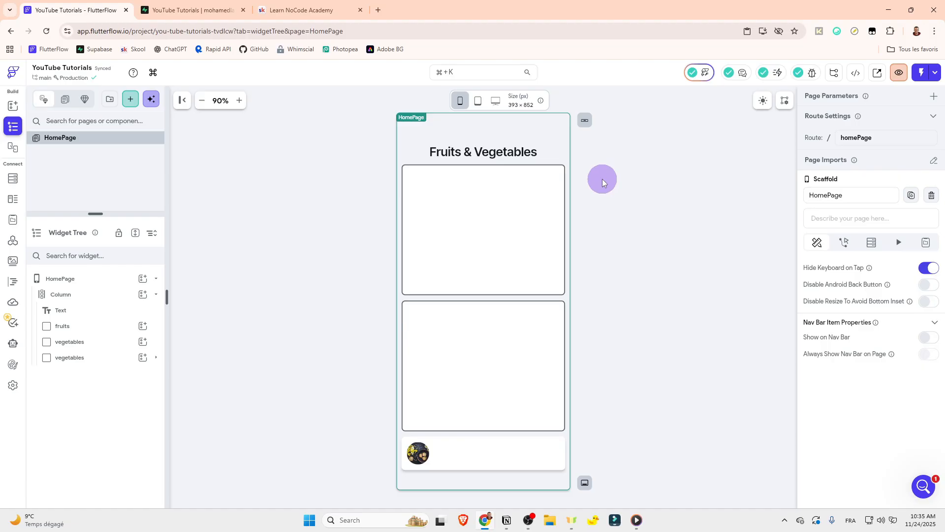
click(203, 4)
click(125, 2)
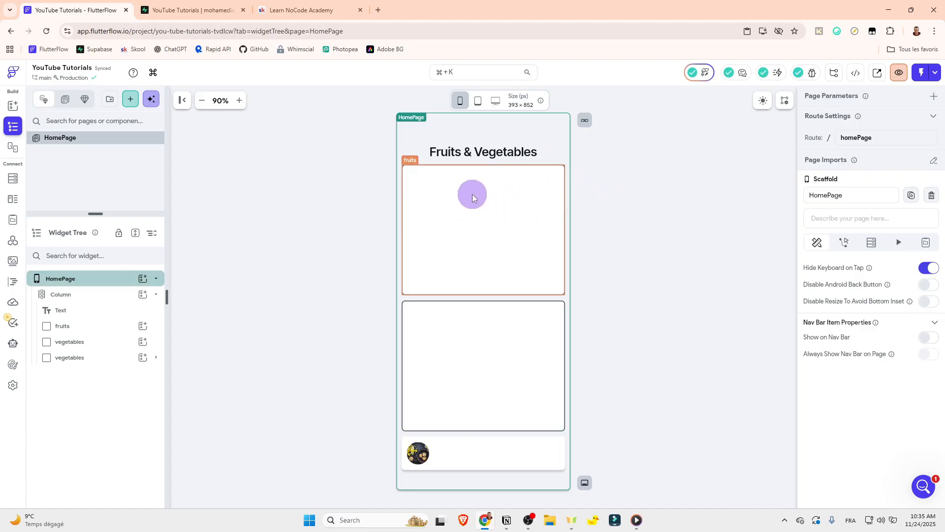
click(926, 243)
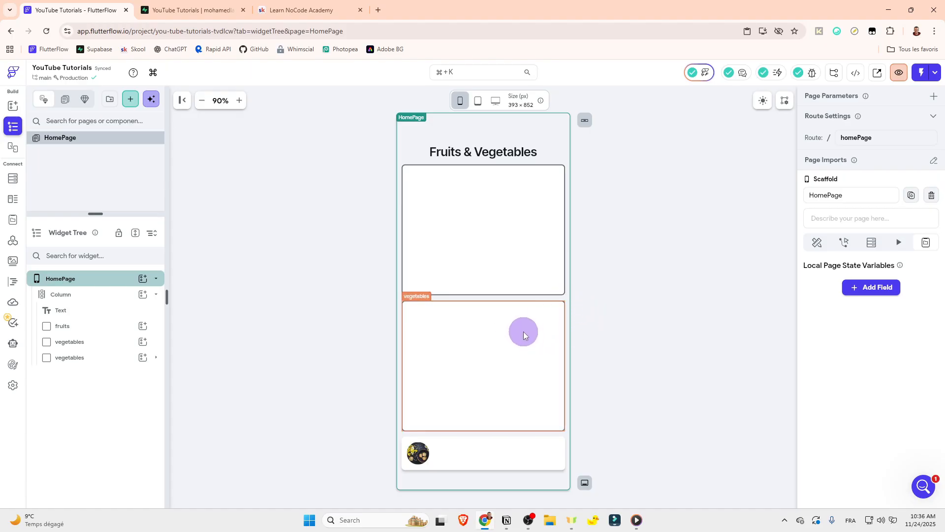
click(607, 308)
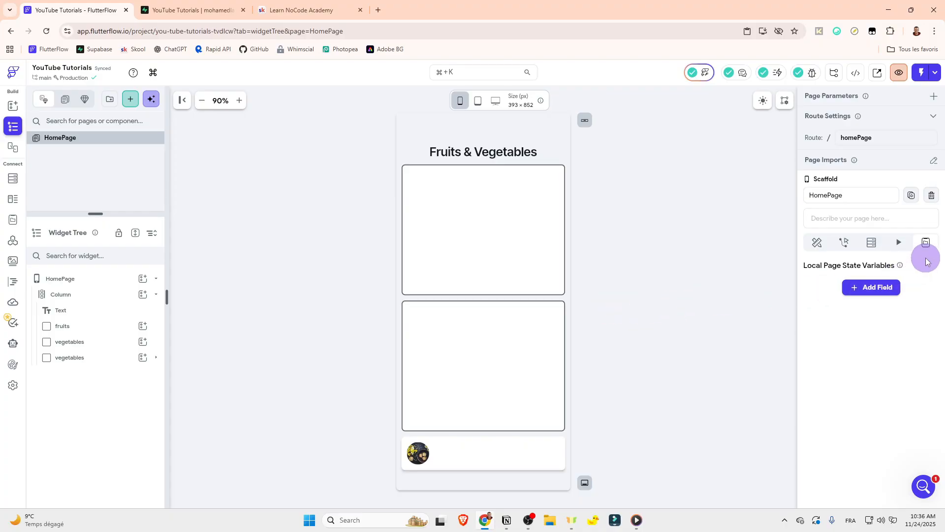
click(207, 9)
click(104, 6)
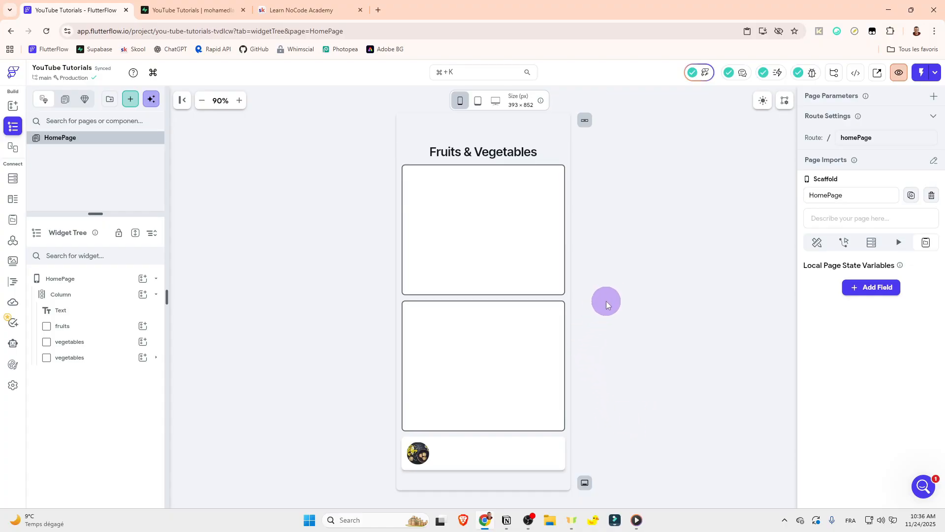
Step: Rename the lower vegetables container that holds the image row as items
click(556, 447)
click(408, 437)
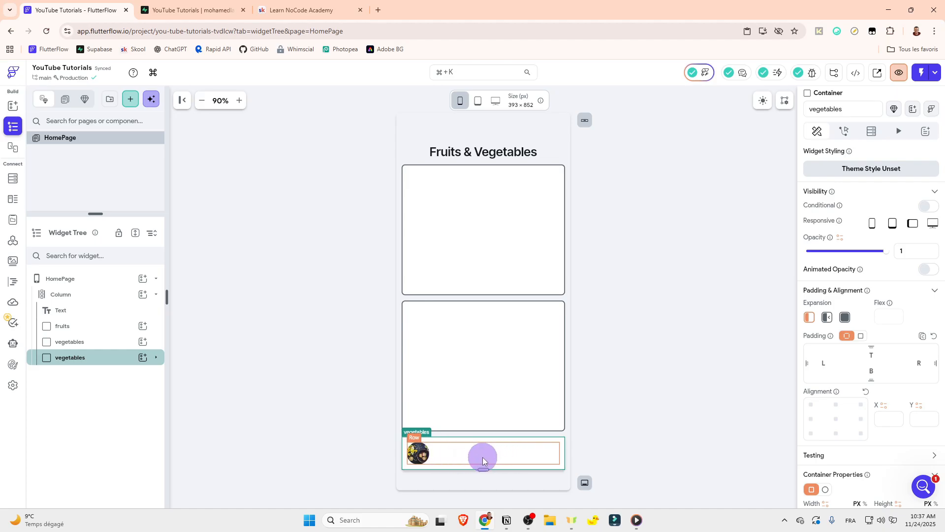
click(448, 453)
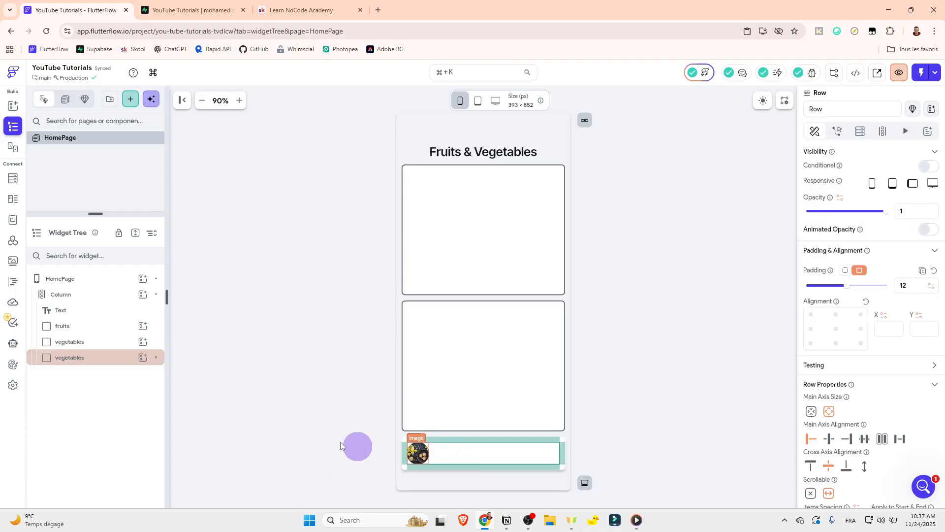
click(88, 358)
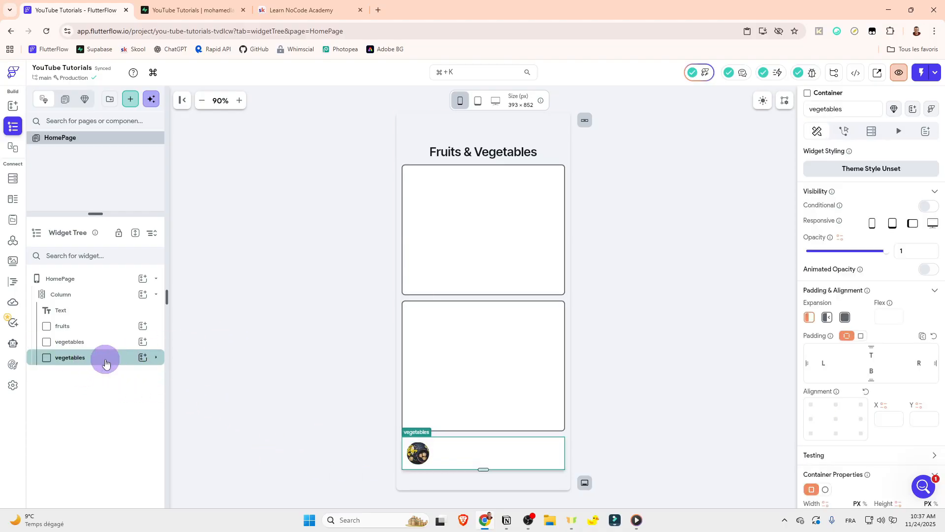
double_click(826, 112)
text(items)
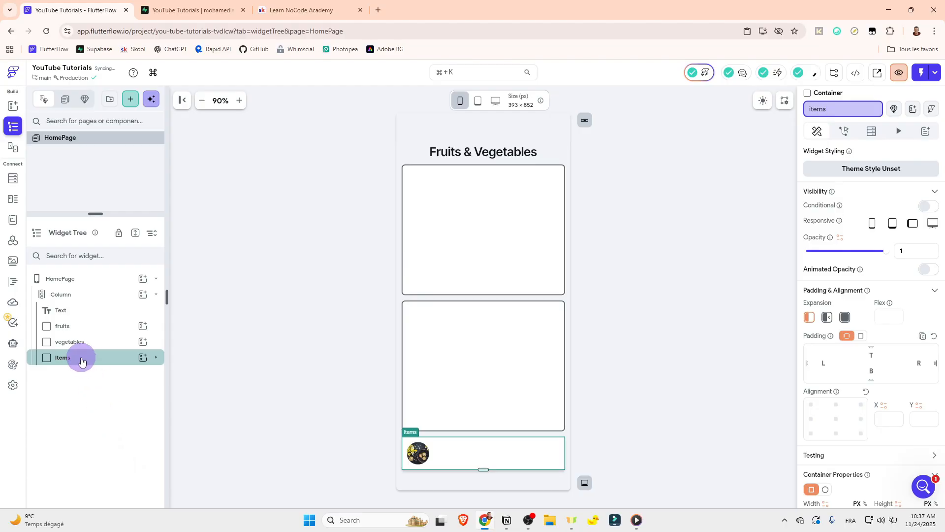
click(156, 357)
click(156, 358)
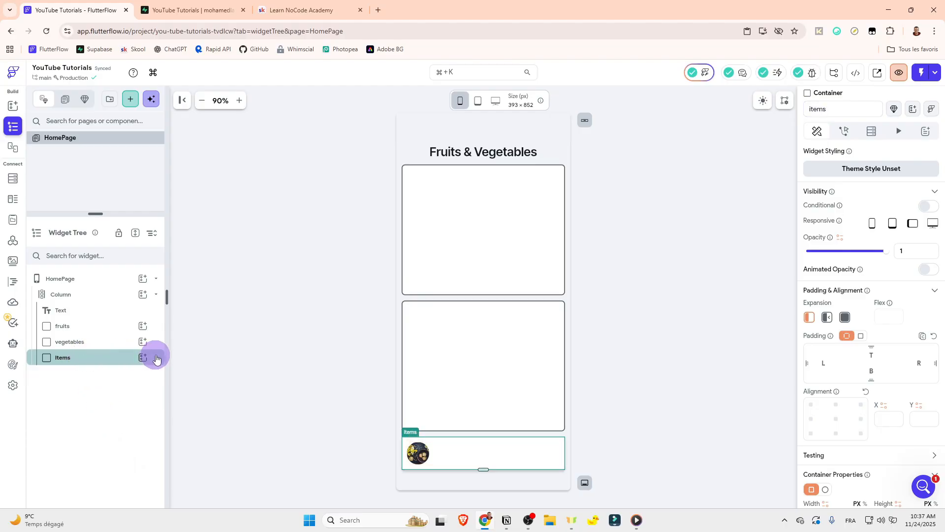
click(871, 131)
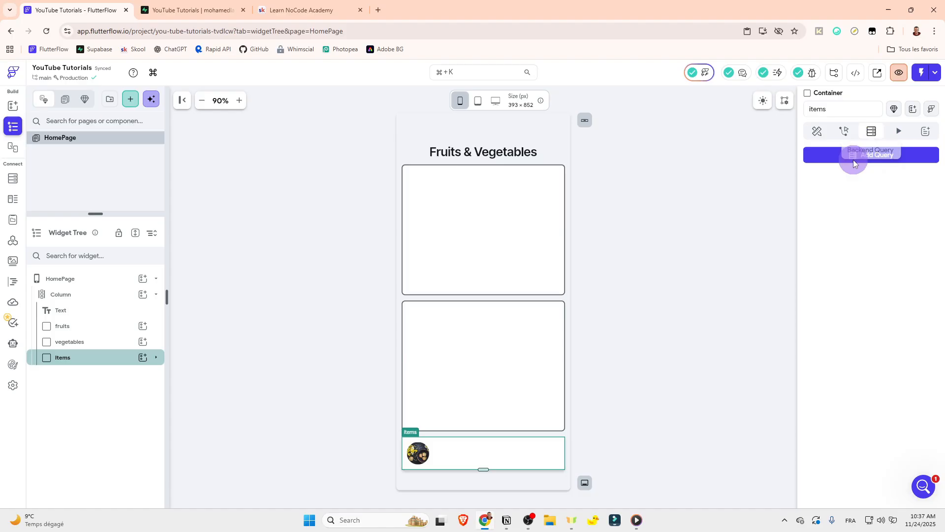
click(827, 156)
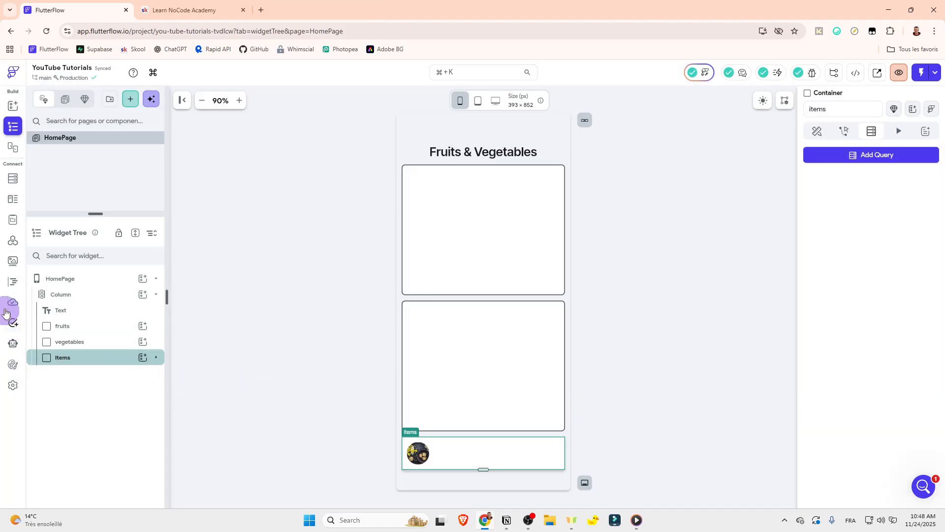
Step: Create an app state variable named items as a non-persisted list of ImagePath
click(13, 219)
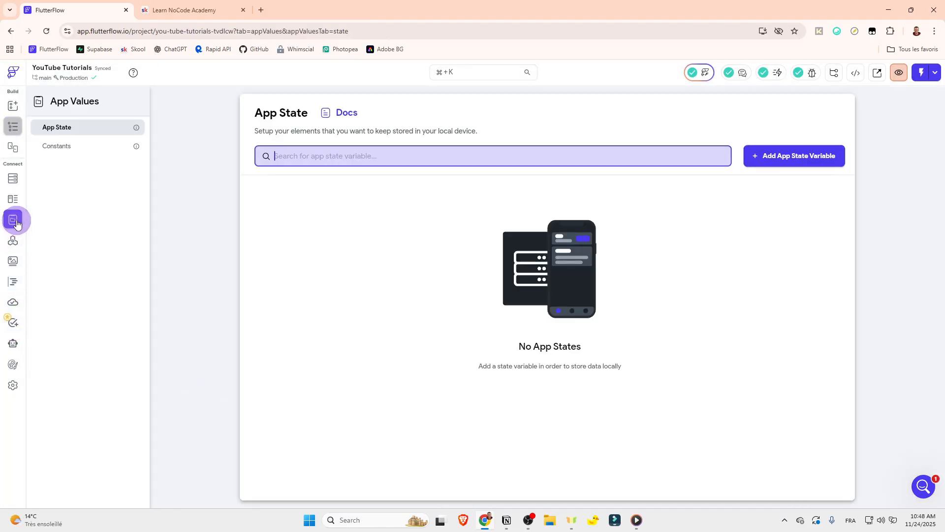
click(72, 151)
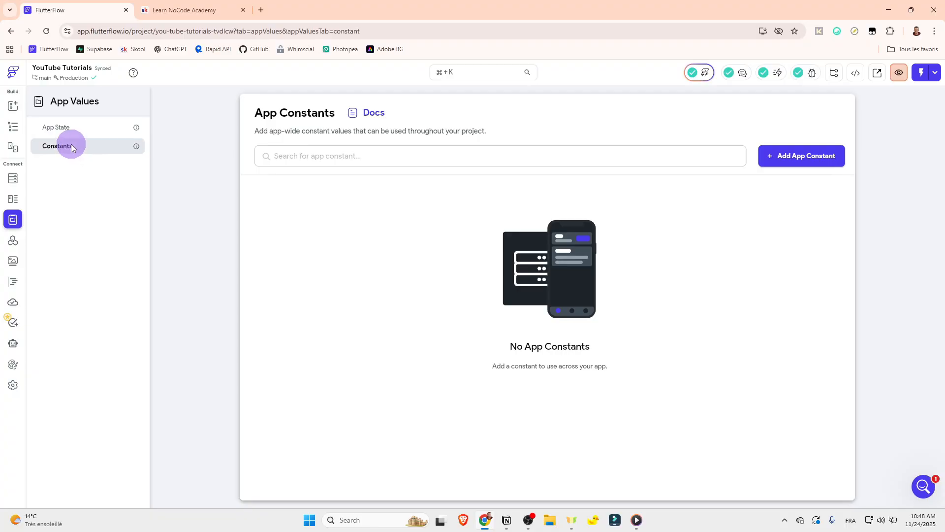
click(74, 127)
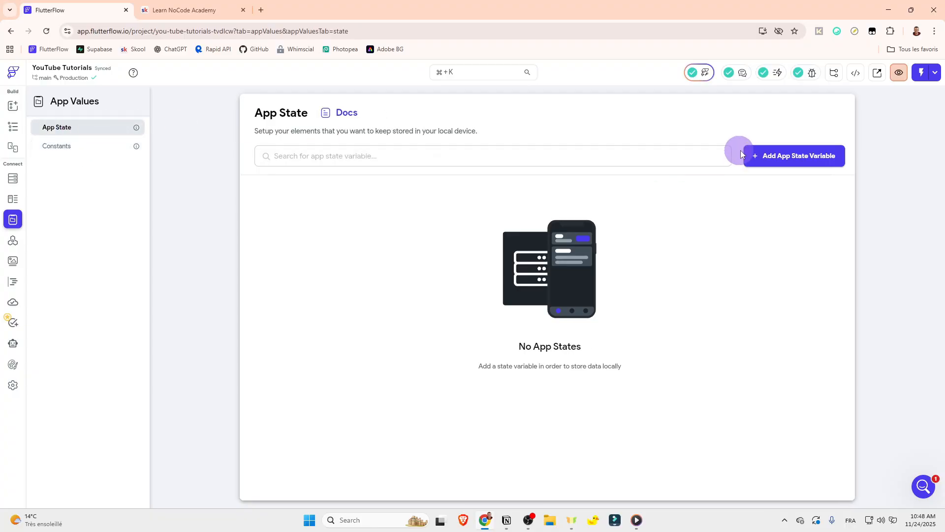
click(755, 162)
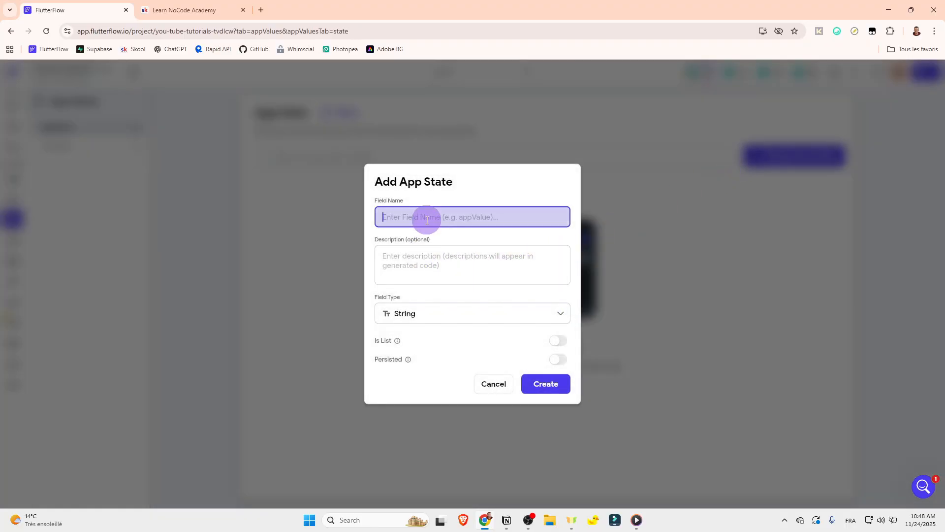
text(items)
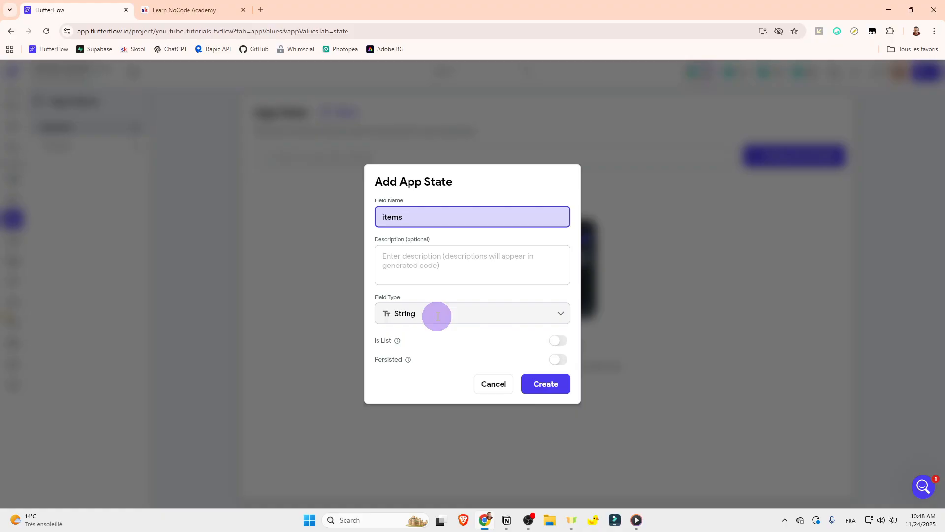
click(437, 315)
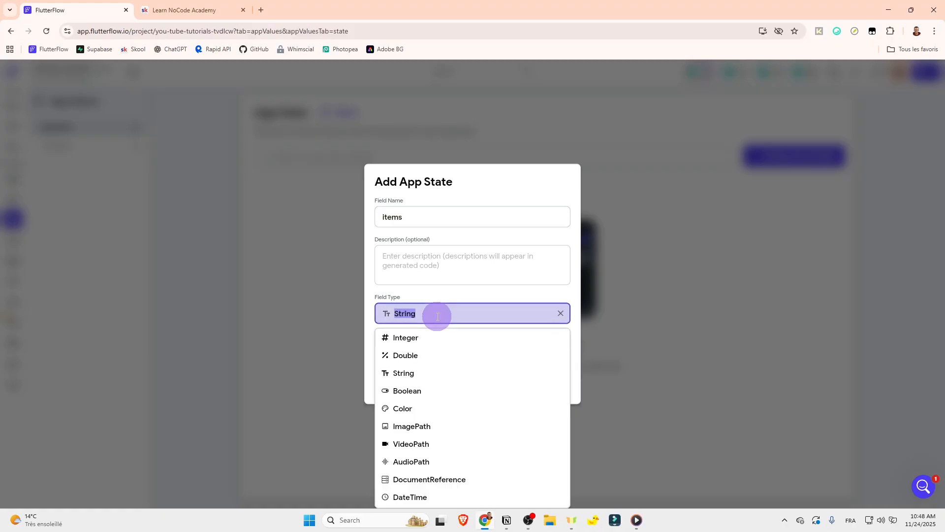
click(427, 372)
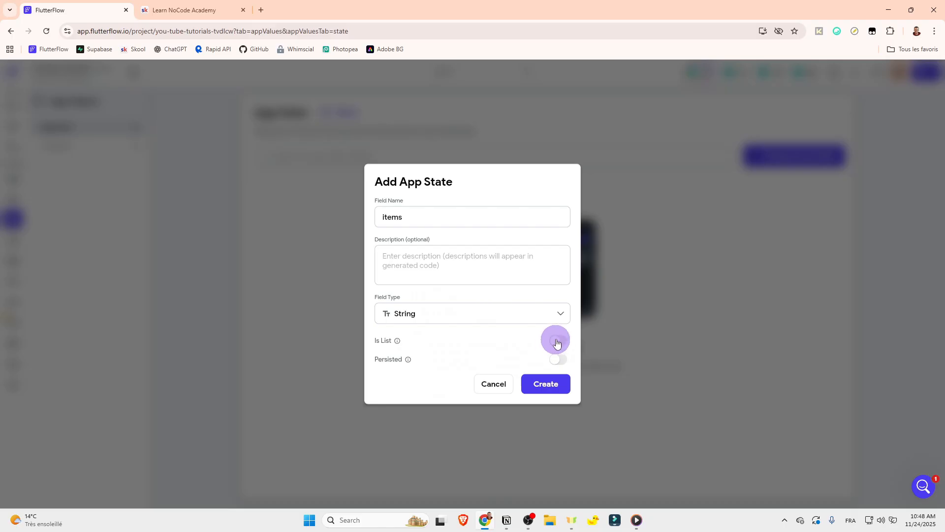
click(472, 312)
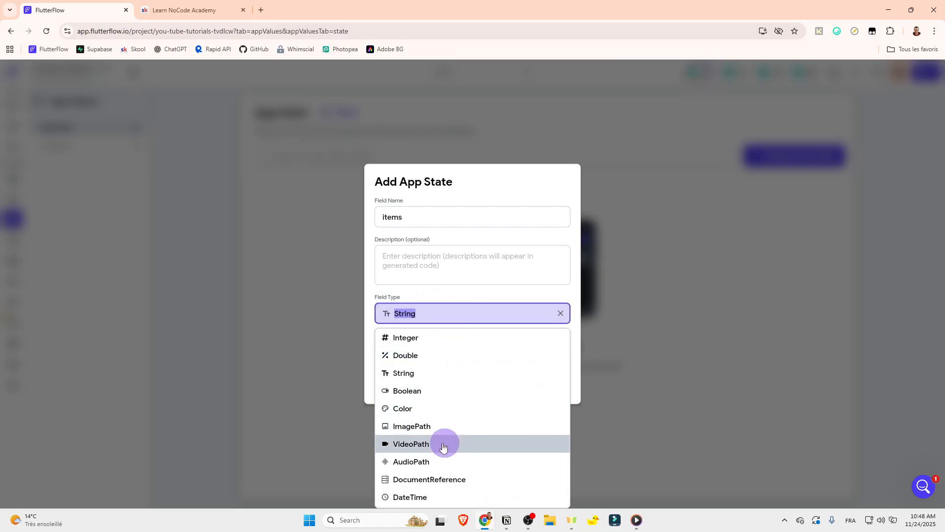
click(414, 426)
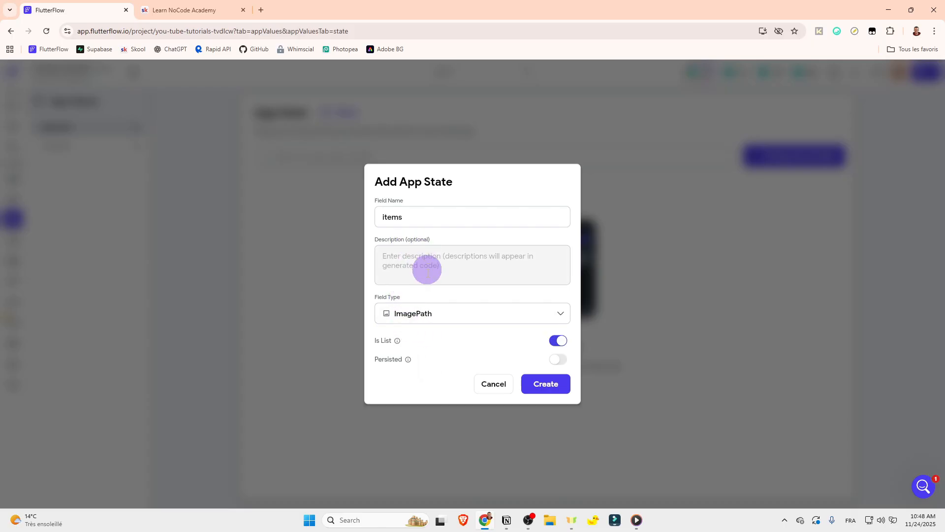
click(425, 317)
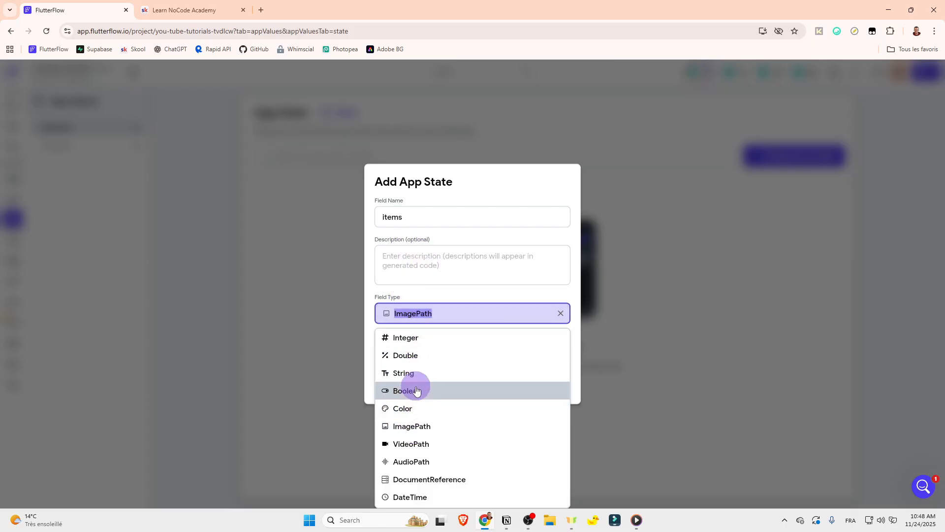
click(416, 428)
click(546, 383)
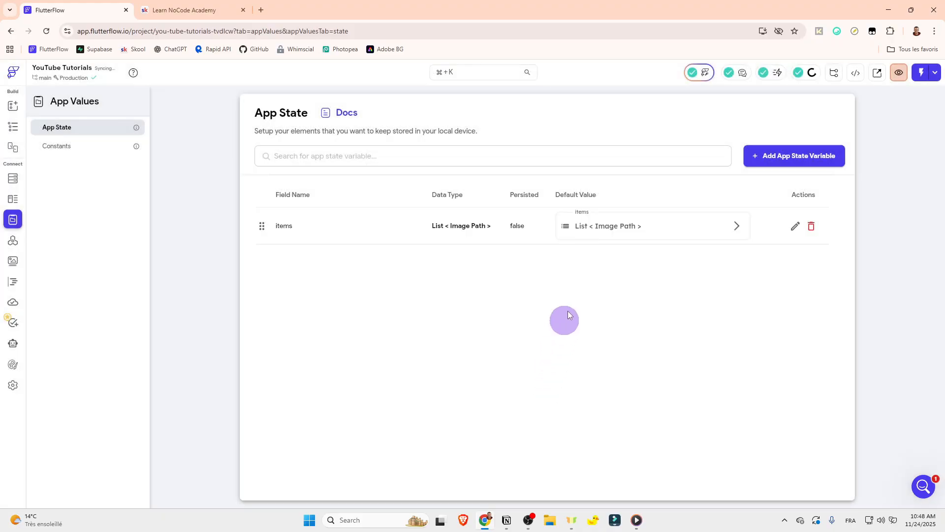
click(736, 225)
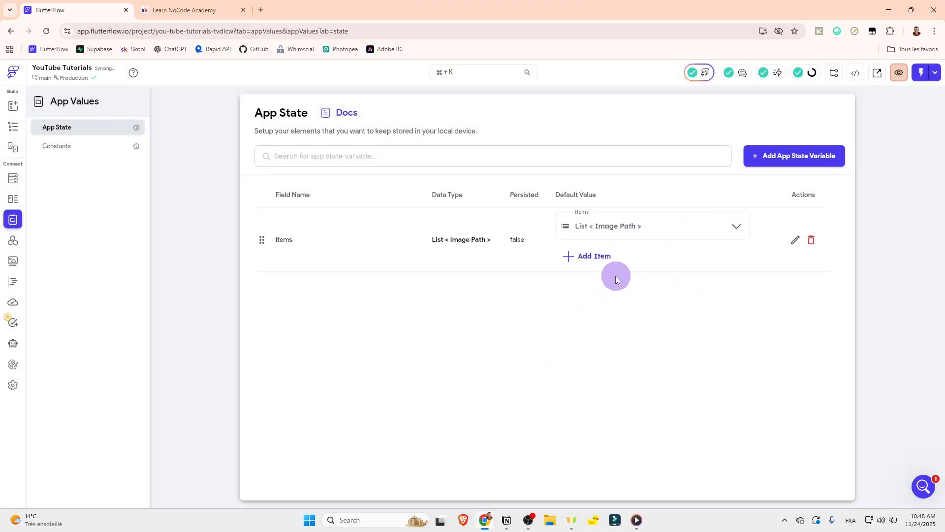
click(596, 260)
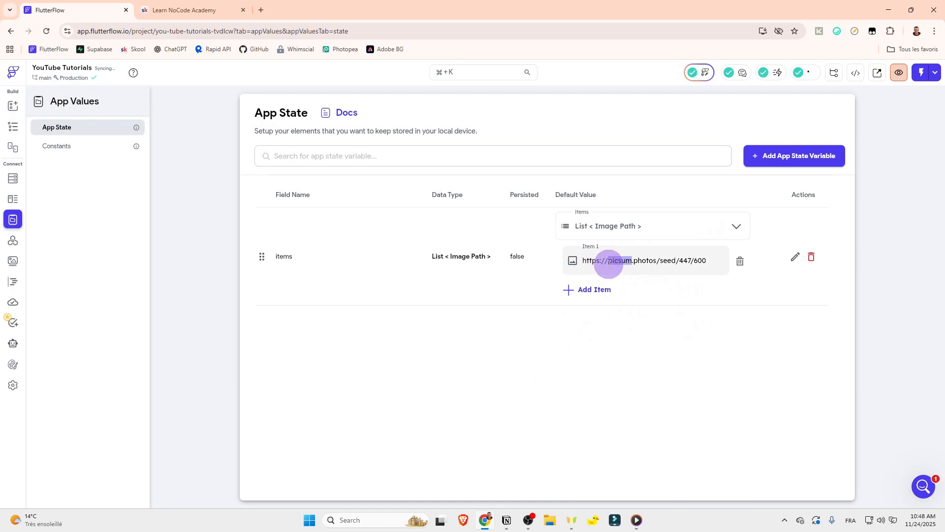
triple_click(605, 261)
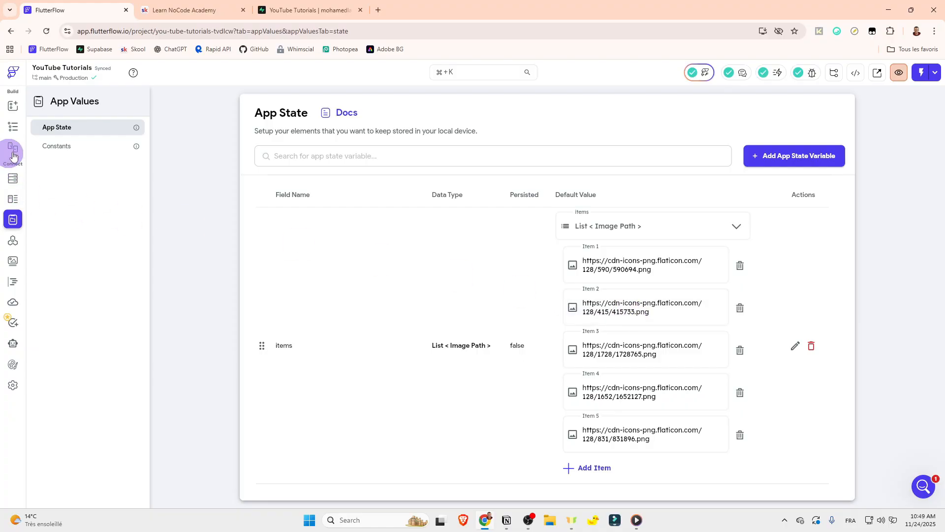
Step: Return to the HomePage widget tree and select the row inside the items container
click(15, 129)
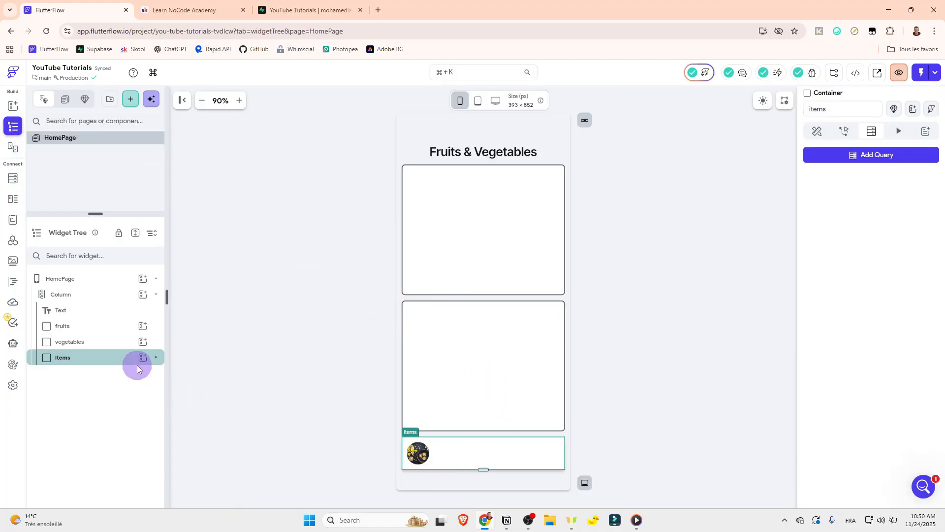
click(99, 372)
click(869, 136)
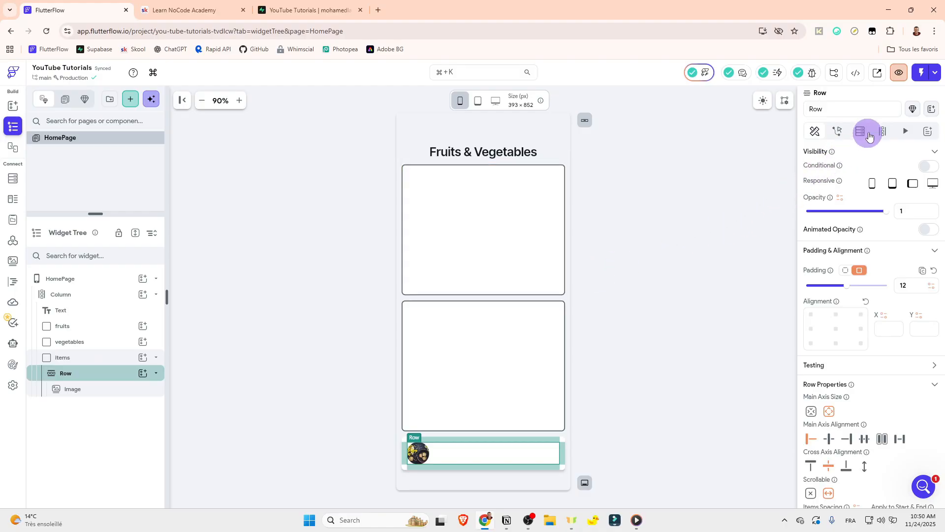
click(843, 156)
click(735, 403)
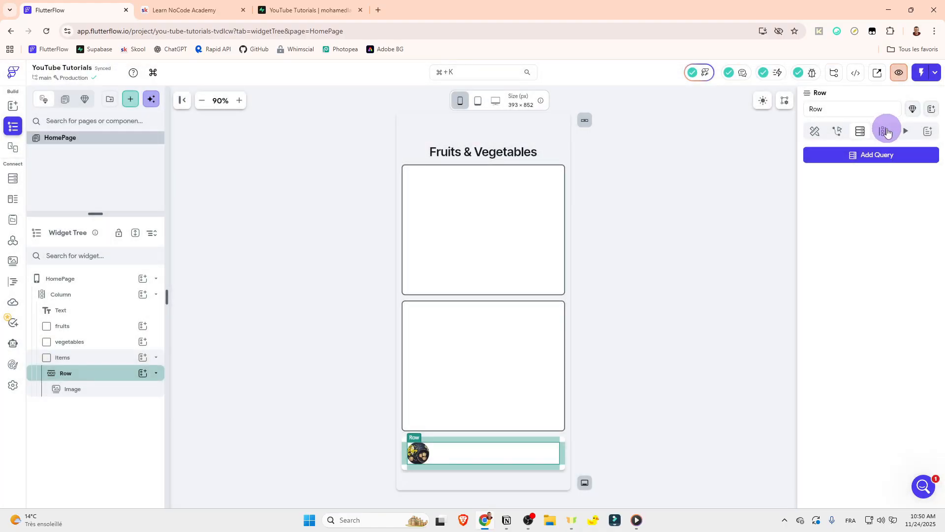
Step: Generate the row's children from a variable named items, using the app state items list as its value, and save
click(884, 131)
click(865, 180)
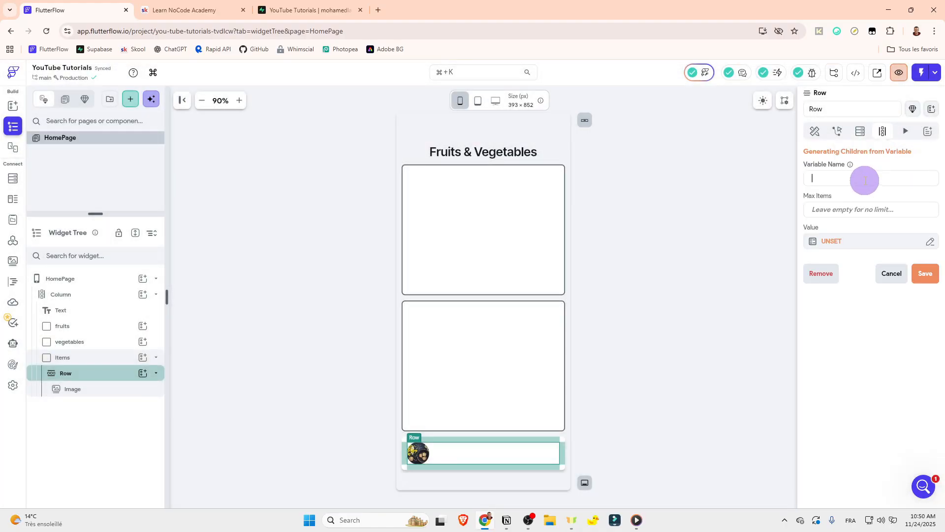
text(items)
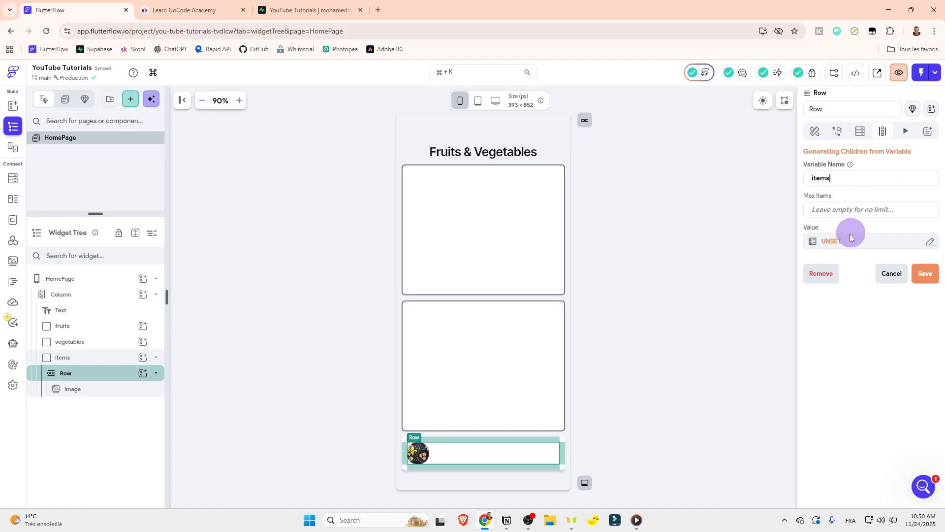
click(851, 239)
click(684, 327)
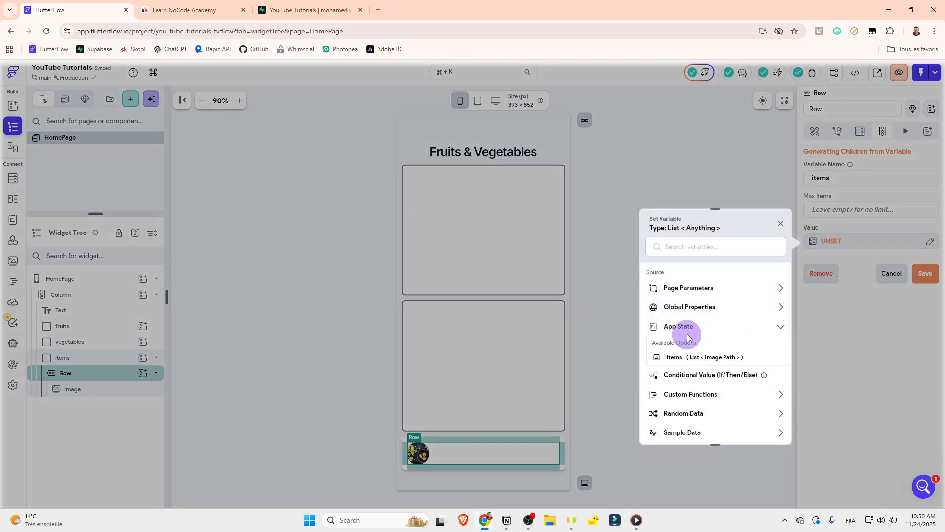
click(674, 357)
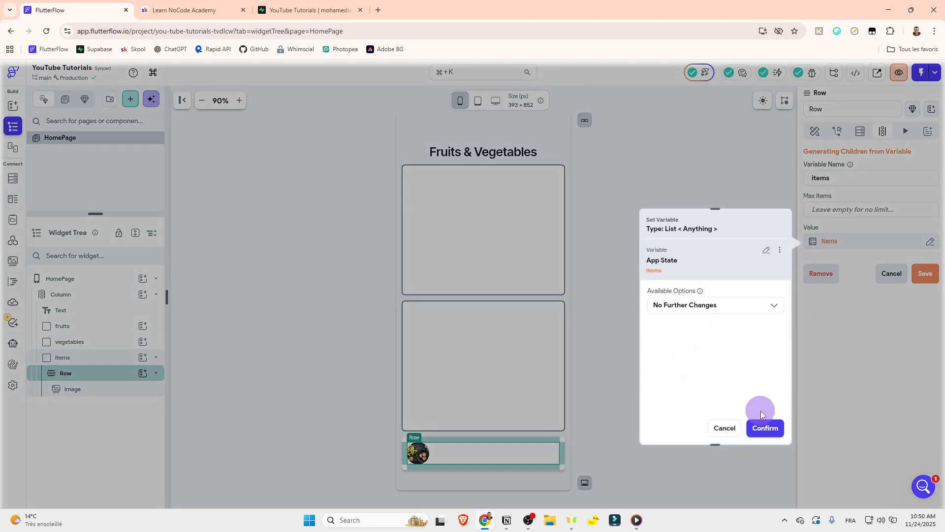
click(764, 427)
click(925, 273)
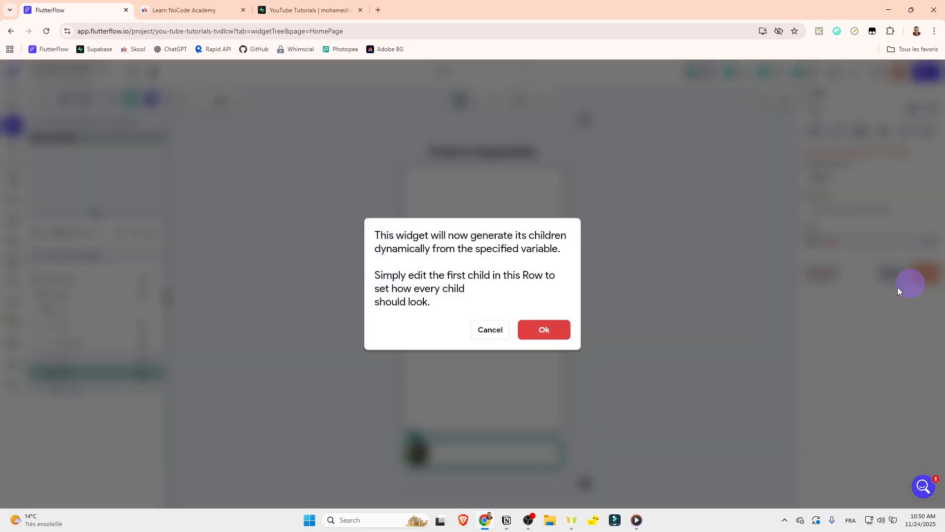
click(558, 331)
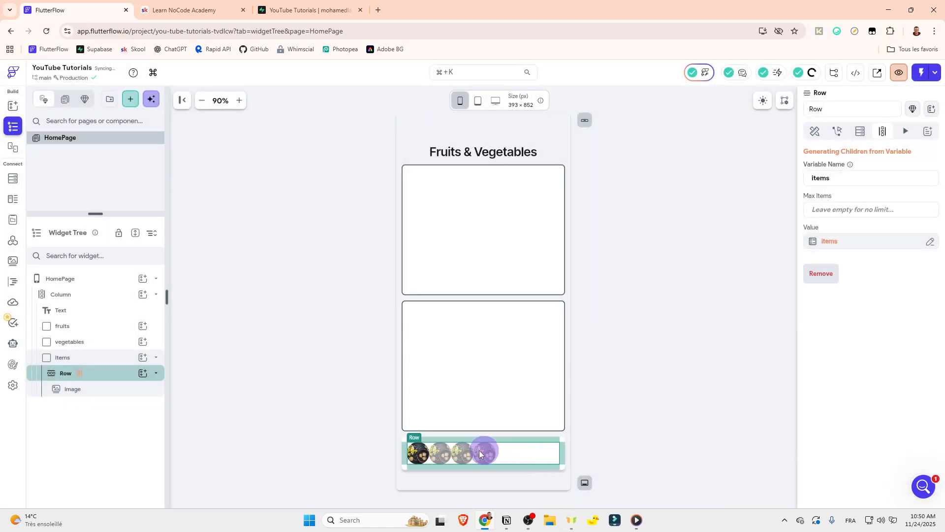
Step: Set the items spacing of the generated image row to 8
click(809, 132)
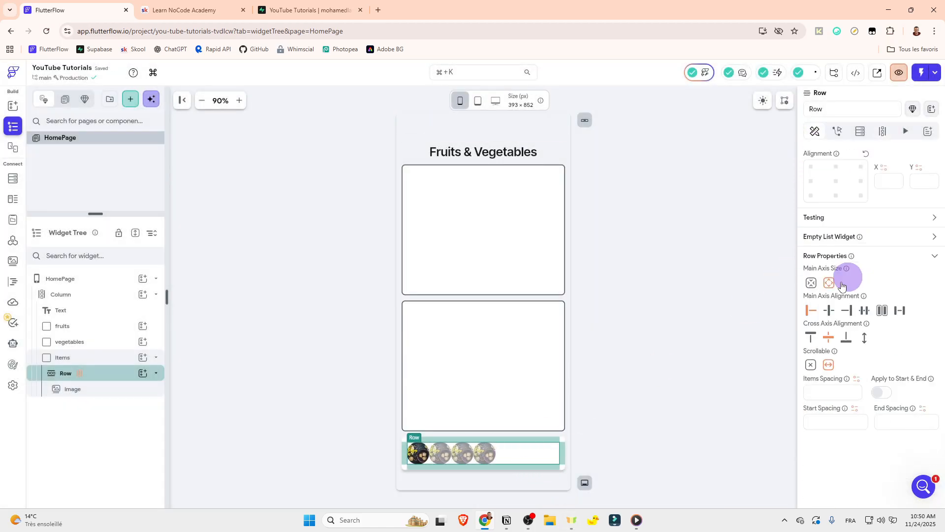
scroll(836, 295, down, 2)
click(824, 323)
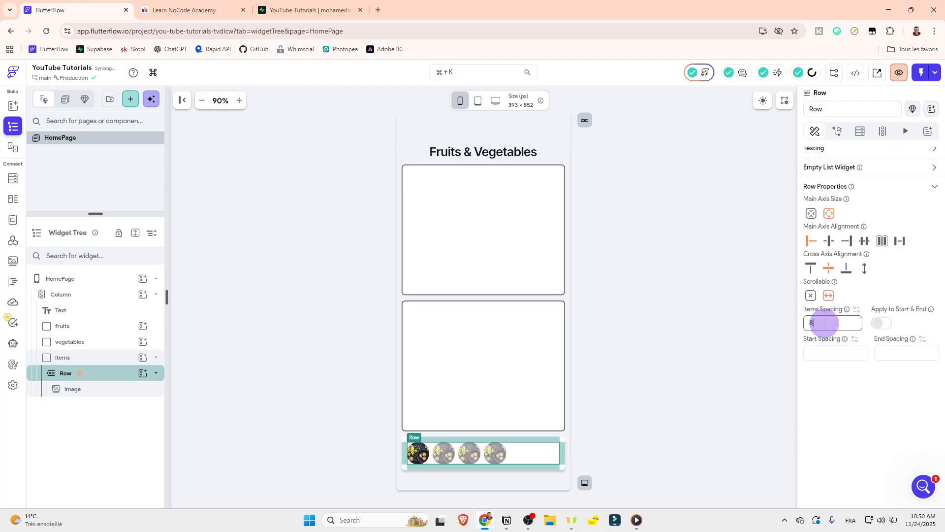
click(685, 328)
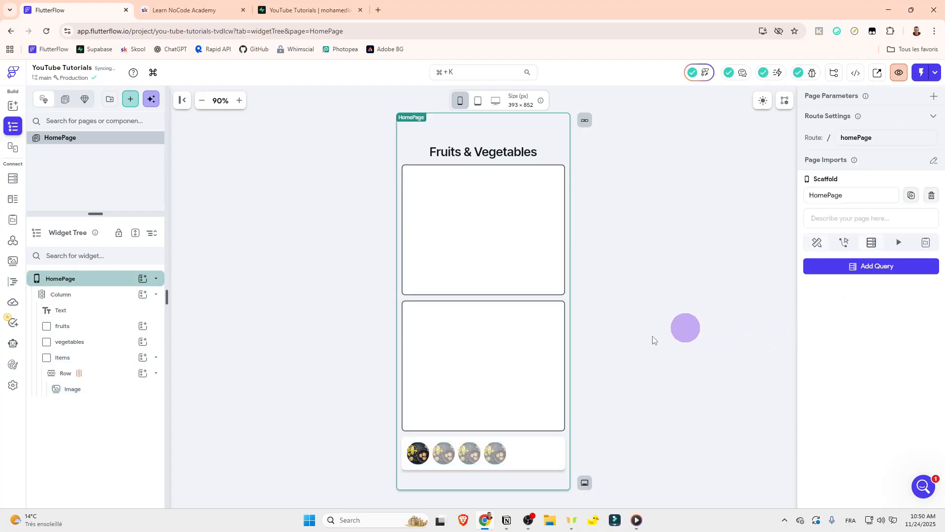
click(116, 373)
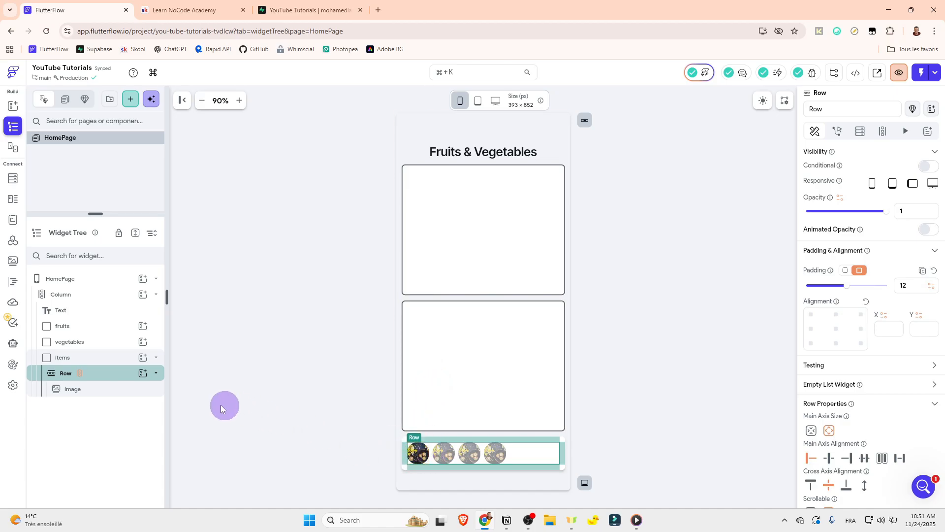
click(157, 358)
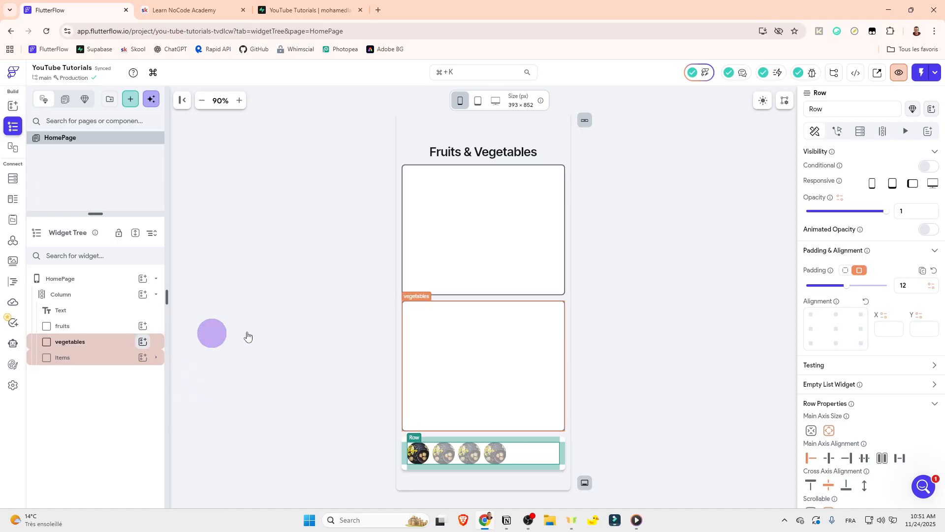
click(670, 310)
click(514, 209)
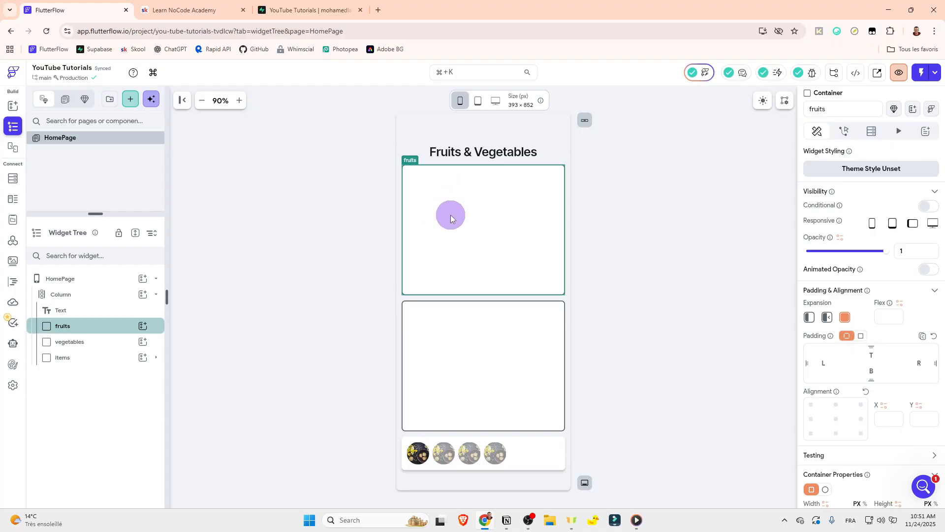
click(628, 219)
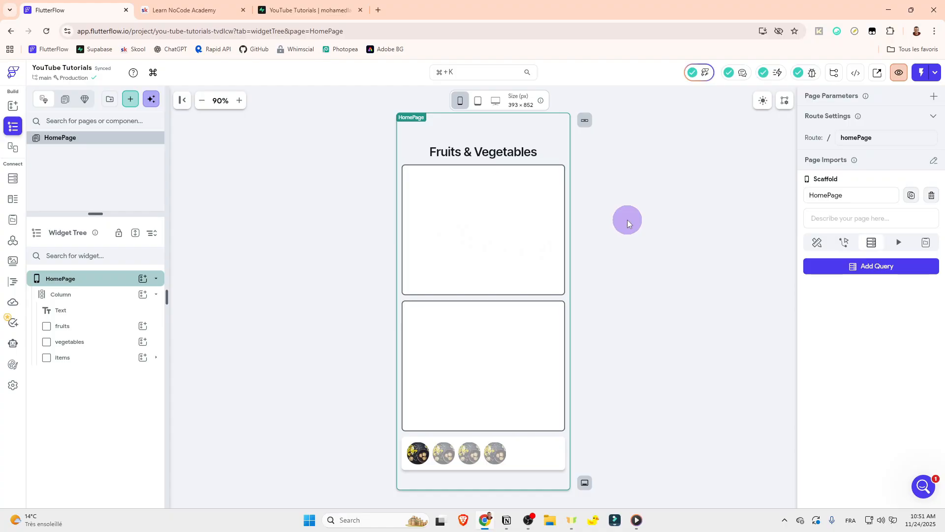
Step: Add a local page state variable named items to the HomePage as a list of ImagePath
click(925, 242)
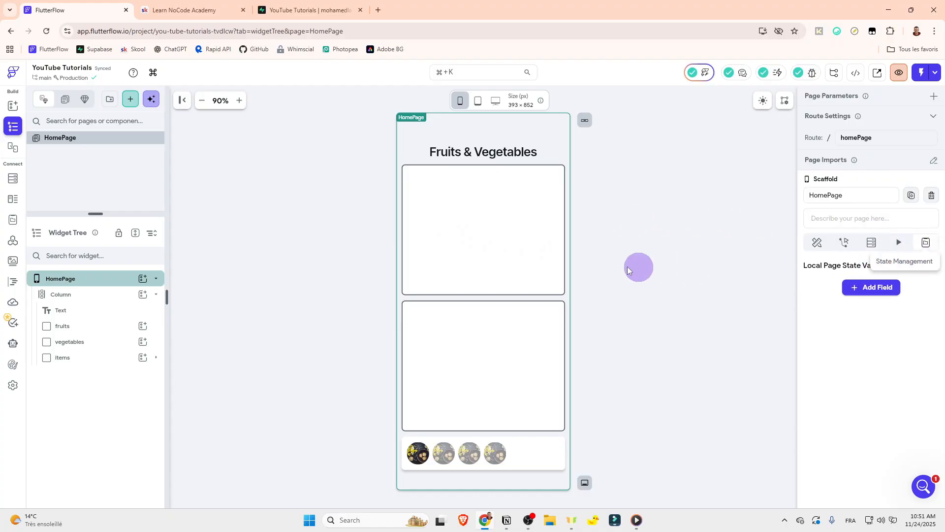
click(517, 454)
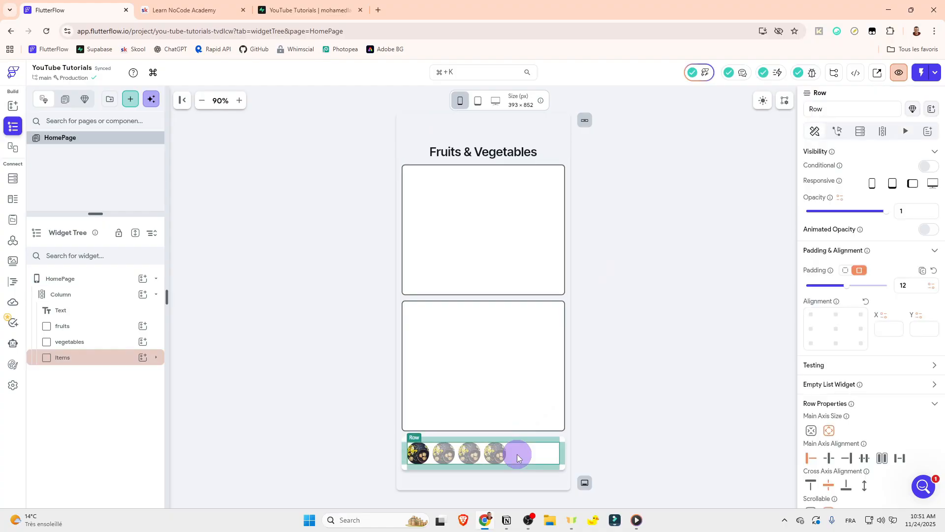
click(156, 362)
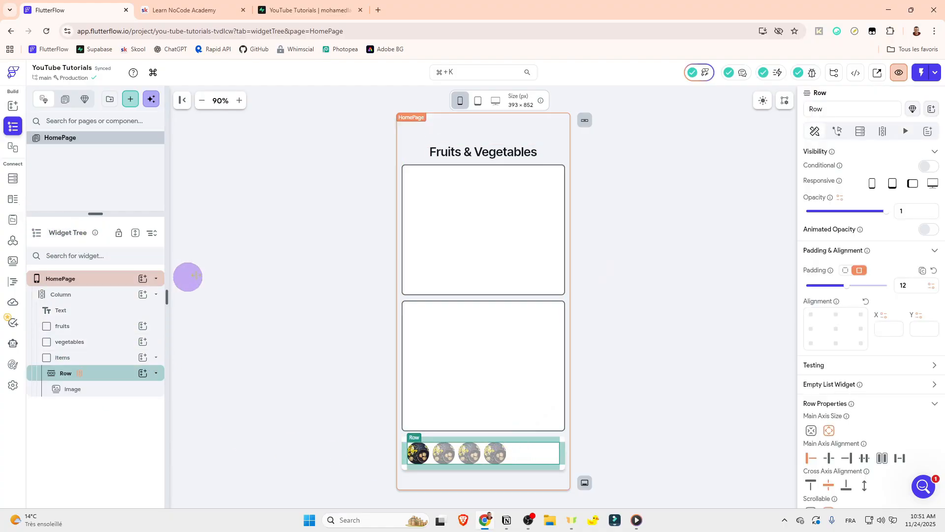
click(141, 279)
click(111, 277)
click(111, 277)
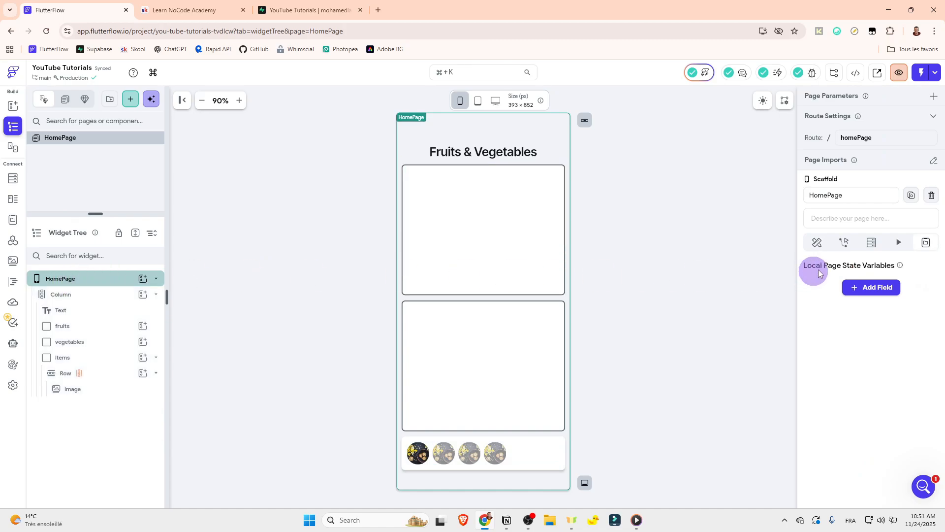
click(845, 288)
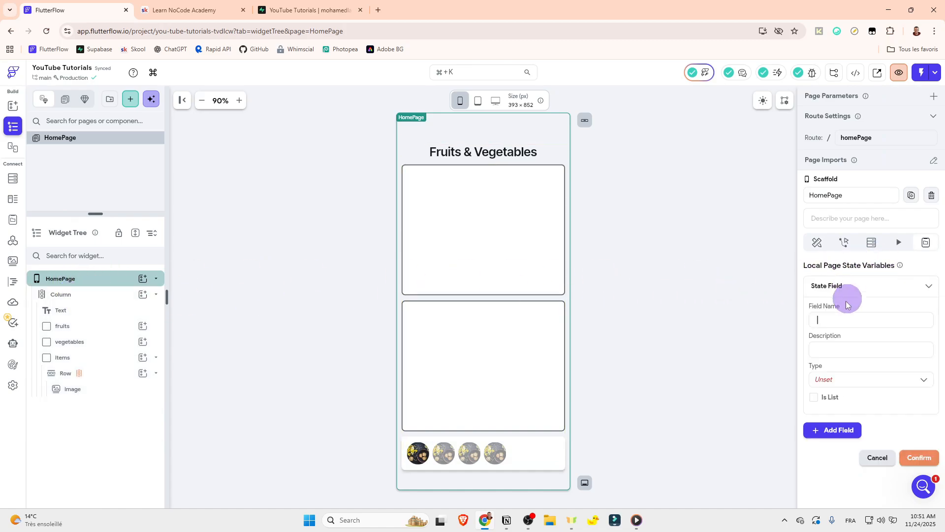
click(828, 320)
text(items)
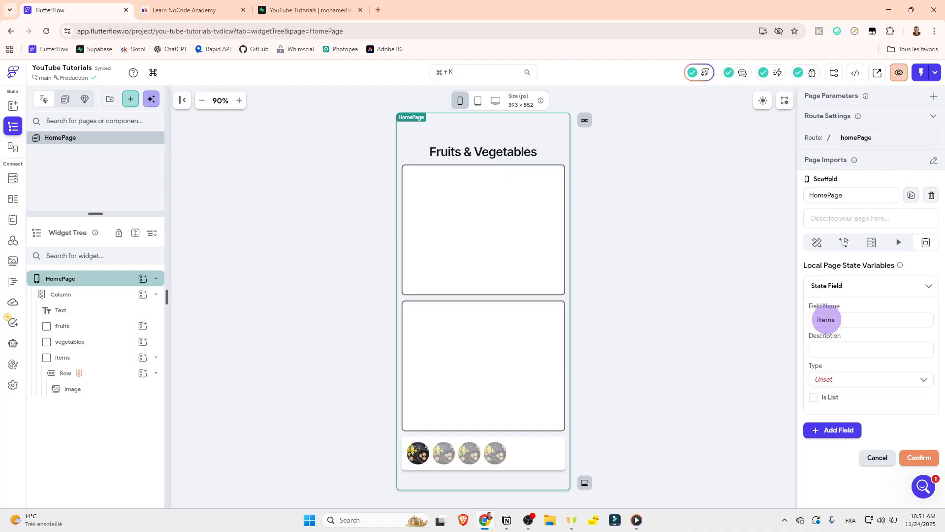
click(820, 380)
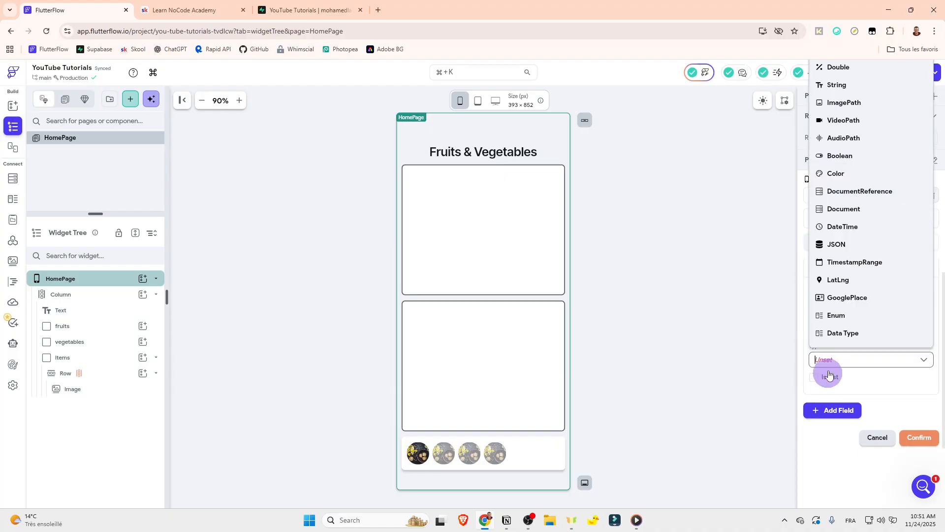
click(844, 104)
click(817, 377)
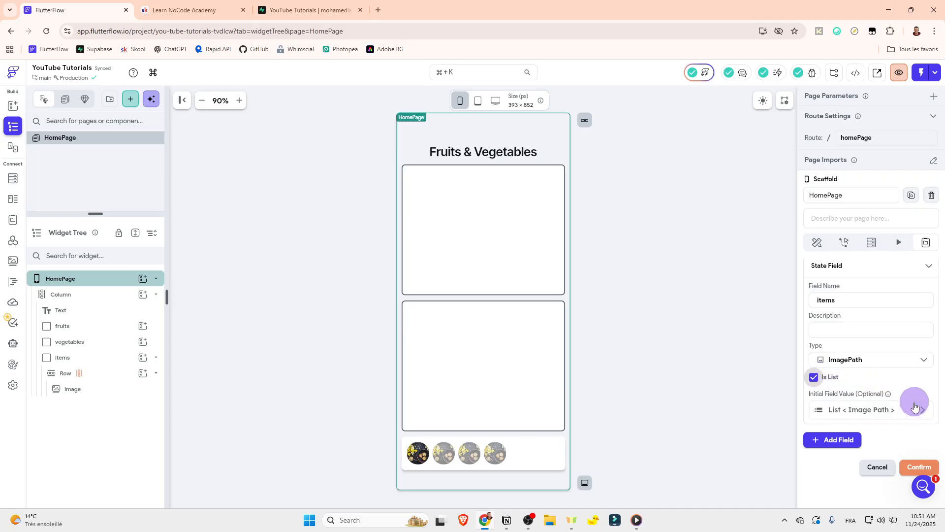
Step: Fill the page state list's initial value with the flaticon URLs ending in 831896.png, 1652127.png, 1728765.png, 415733.png and 590694.png, and confirm the field
scroll(872, 327, down, 3)
click(844, 294)
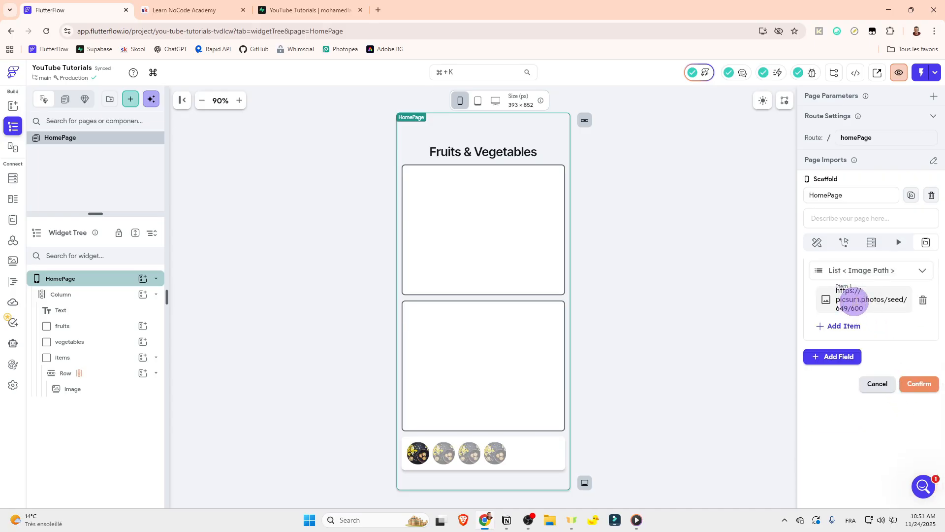
drag(864, 308, 824, 286)
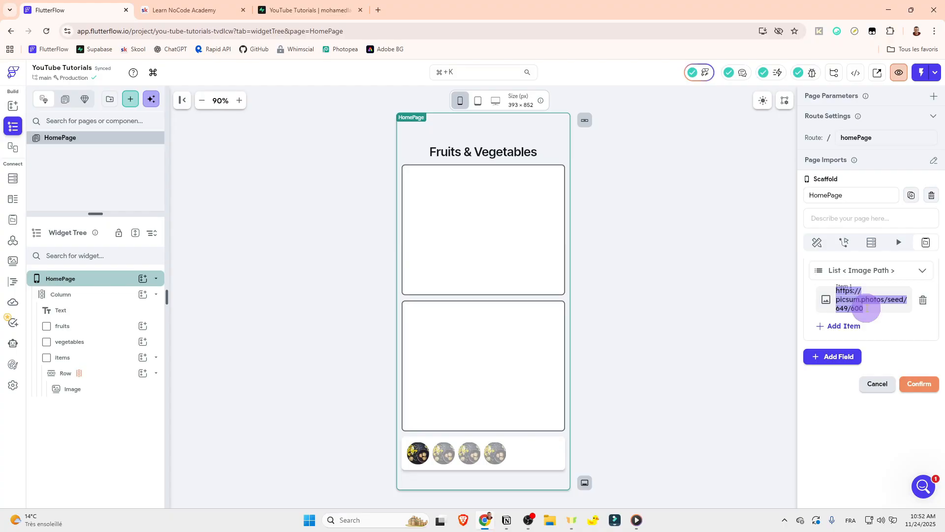
key(ctrl+v)
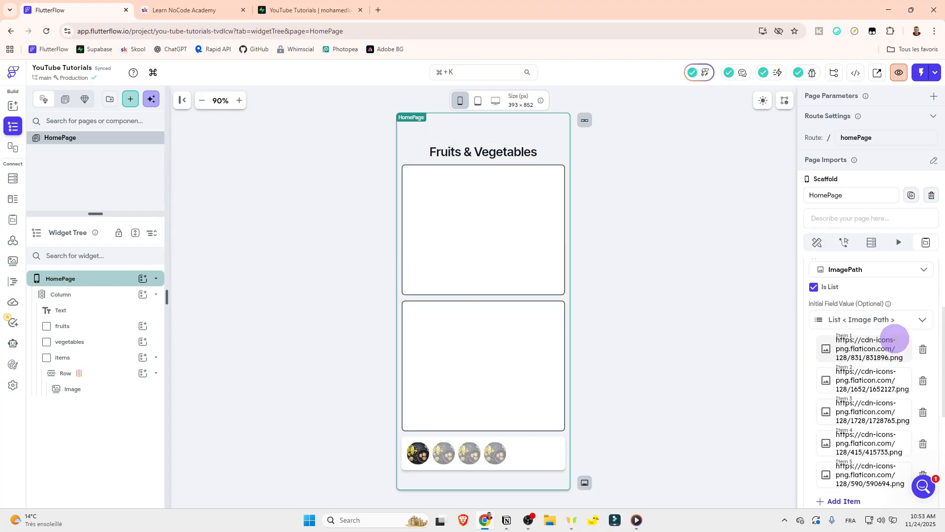
scroll(896, 364, down, 3)
click(915, 418)
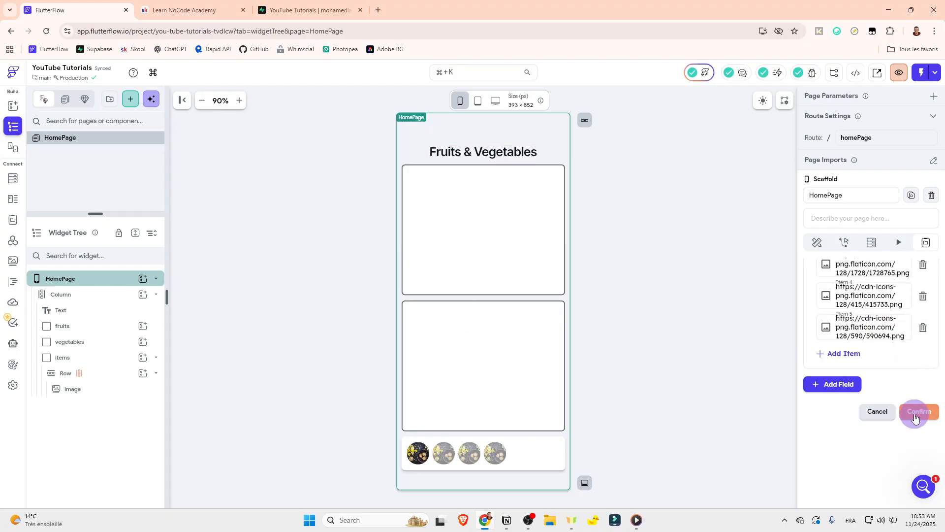
Step: Switch the row's generated children value from the app state list to the page state items list and save
click(112, 375)
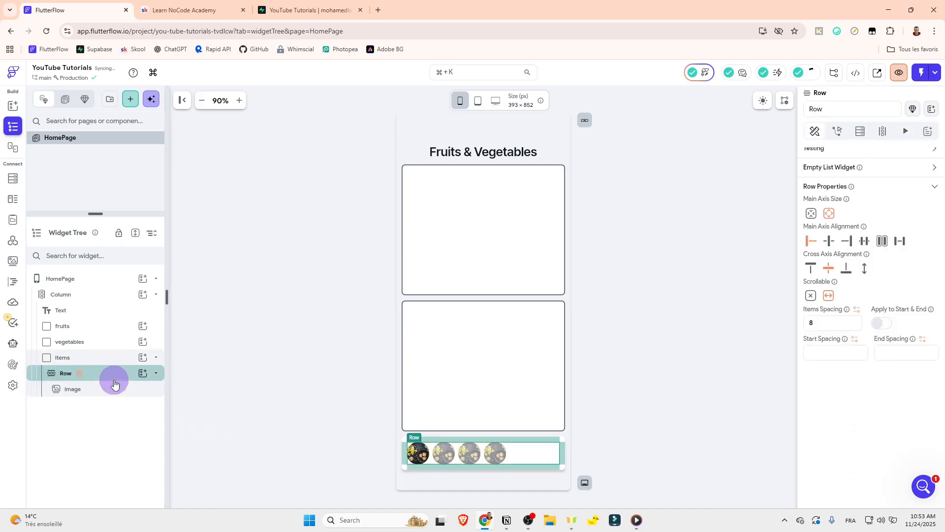
click(882, 131)
click(827, 241)
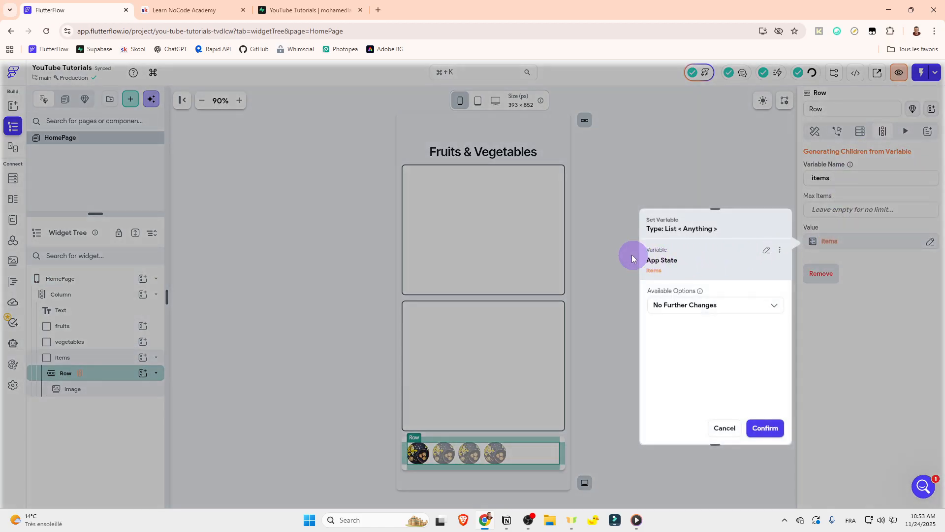
click(767, 250)
click(689, 326)
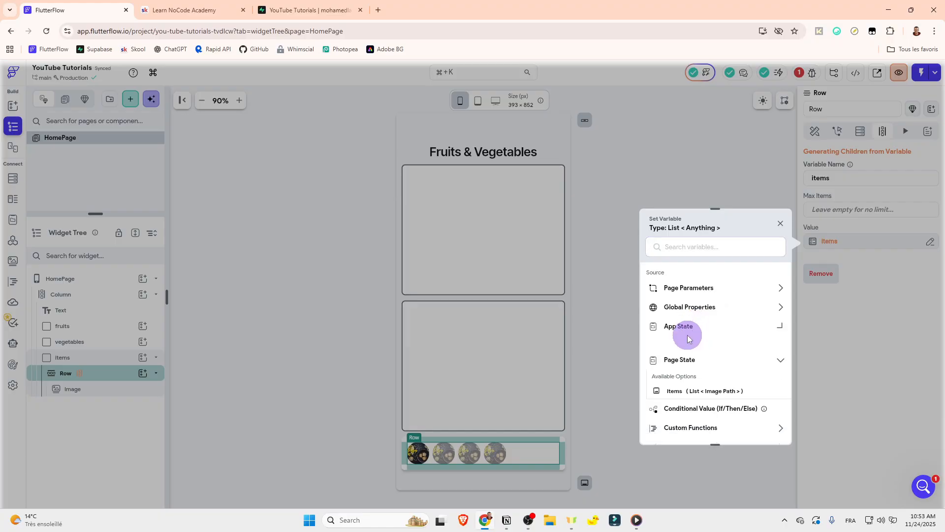
click(679, 374)
click(765, 428)
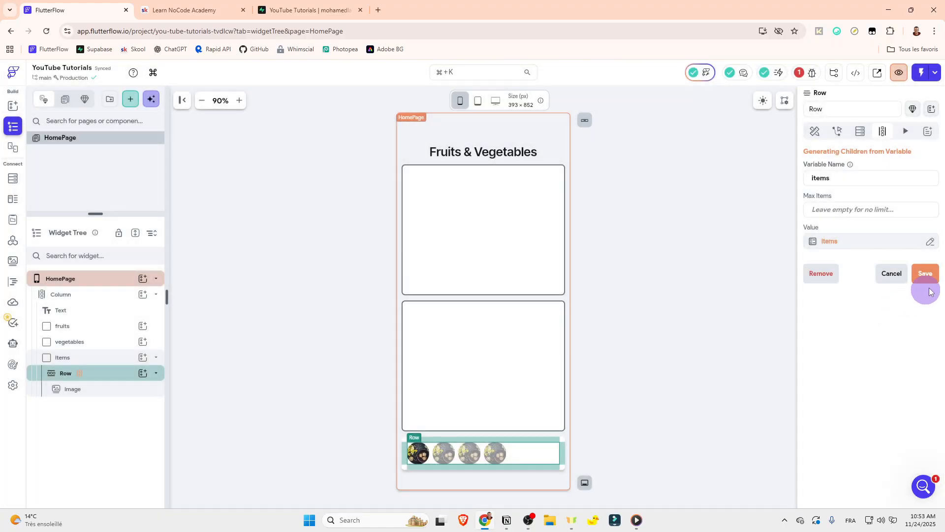
click(924, 273)
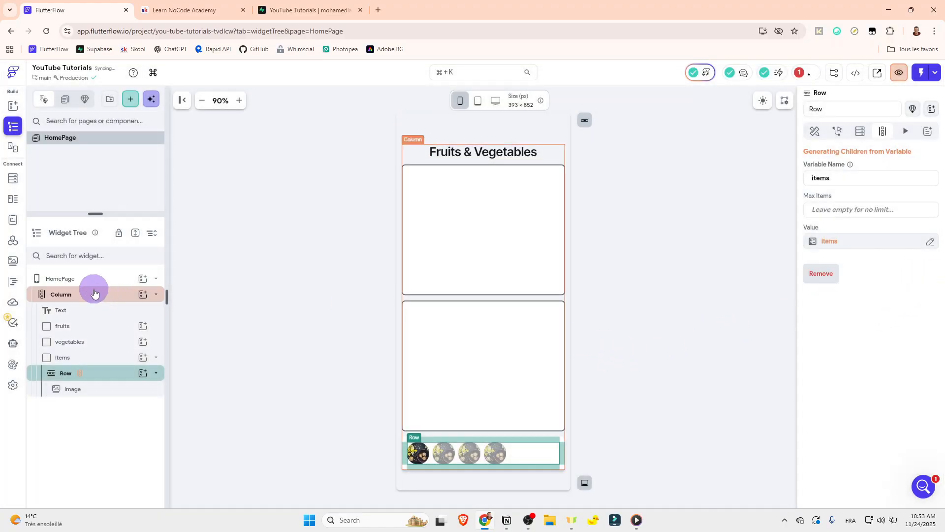
click(157, 361)
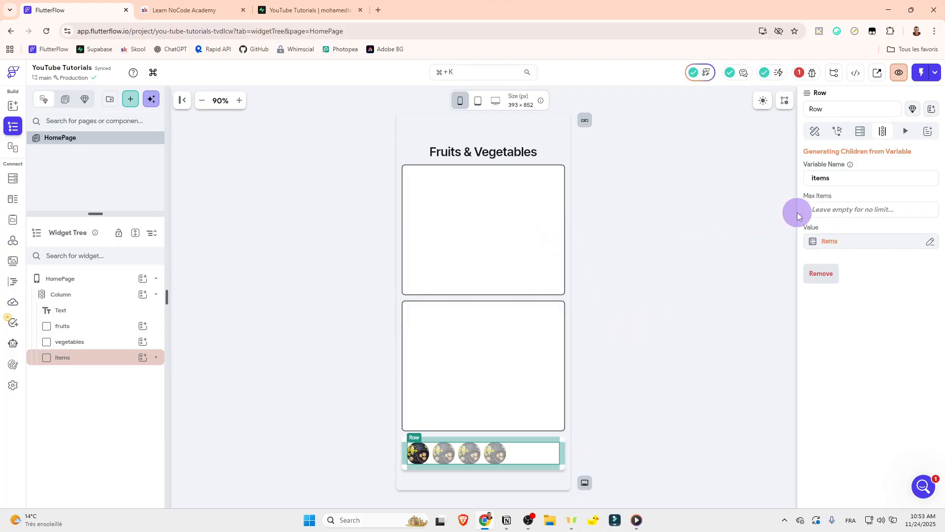
click(714, 192)
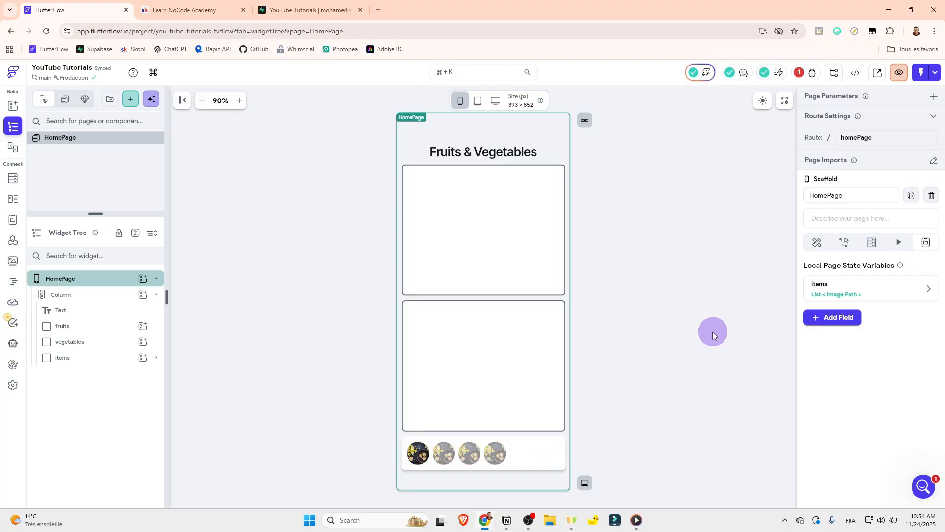
Step: Add a local page state variable named fruits to the HomePage as a list of ImagePath
click(456, 197)
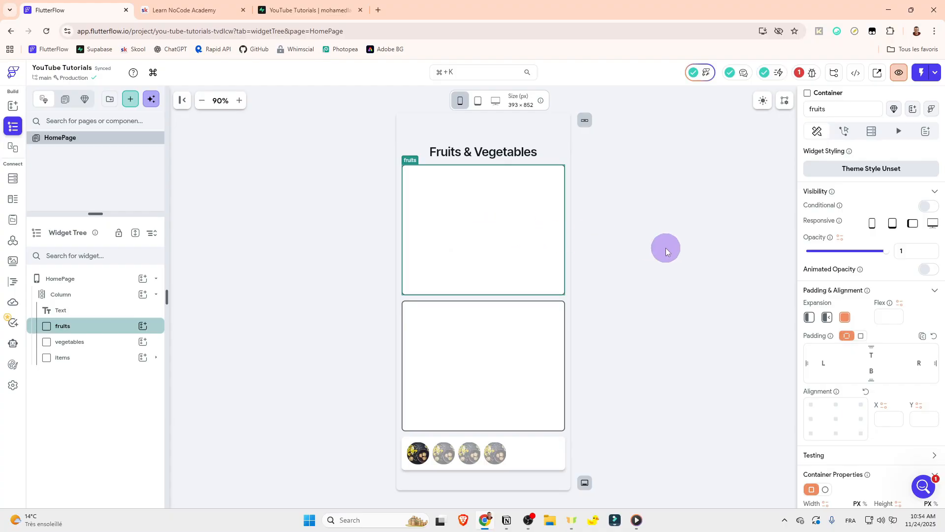
click(666, 250)
click(819, 316)
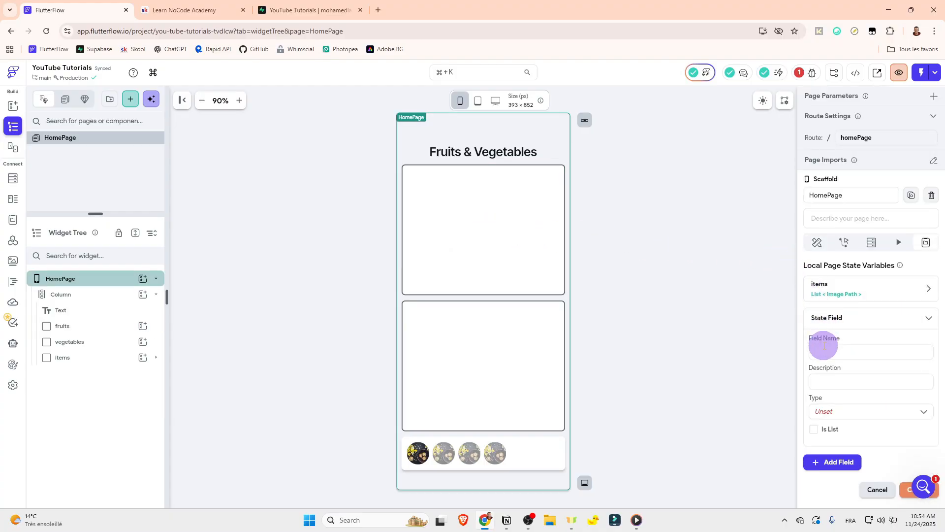
click(824, 350)
text(fruits)
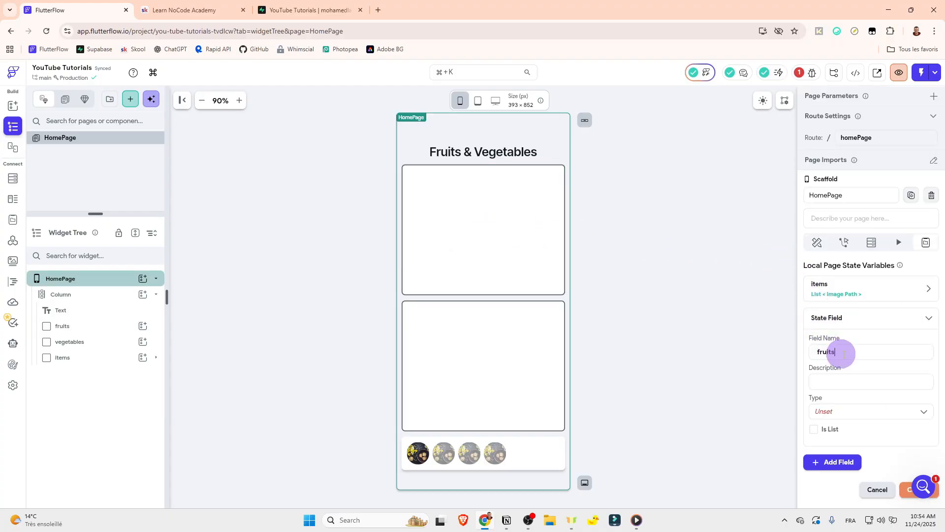
click(816, 430)
click(837, 414)
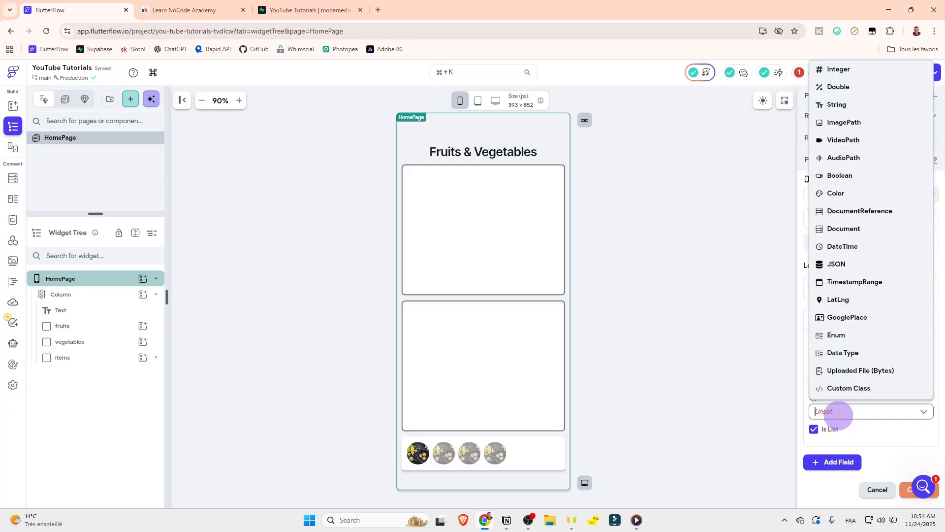
click(843, 123)
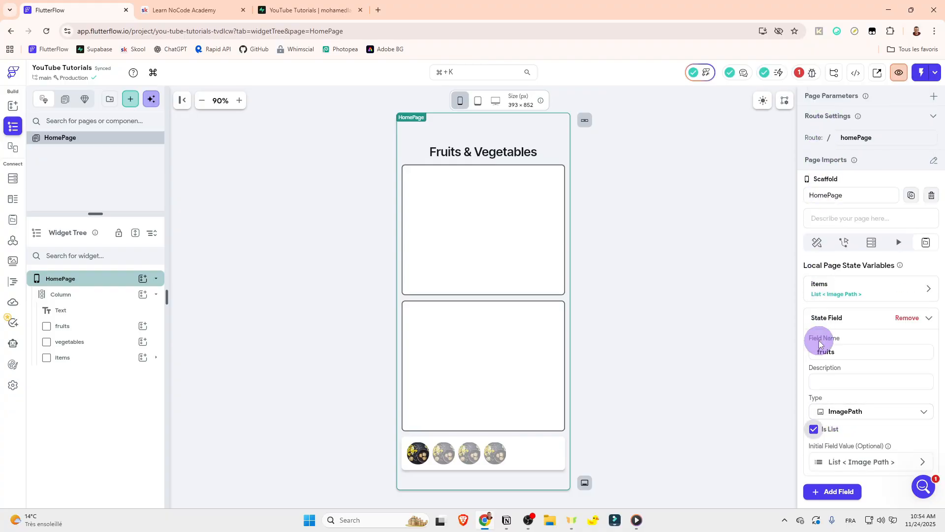
scroll(819, 343, down, 1)
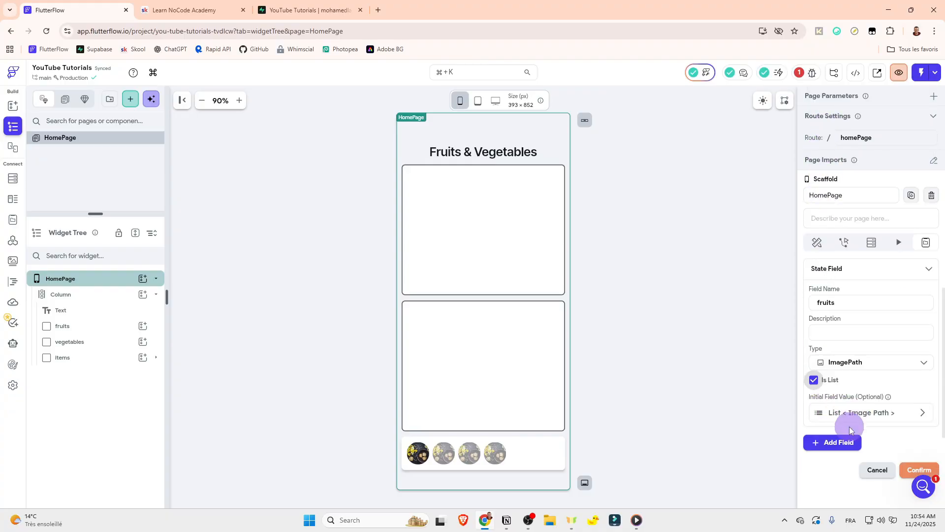
click(826, 276)
Step: Add a page state variable named vegetables as a list of ImagePath and confirm the new fields
click(827, 326)
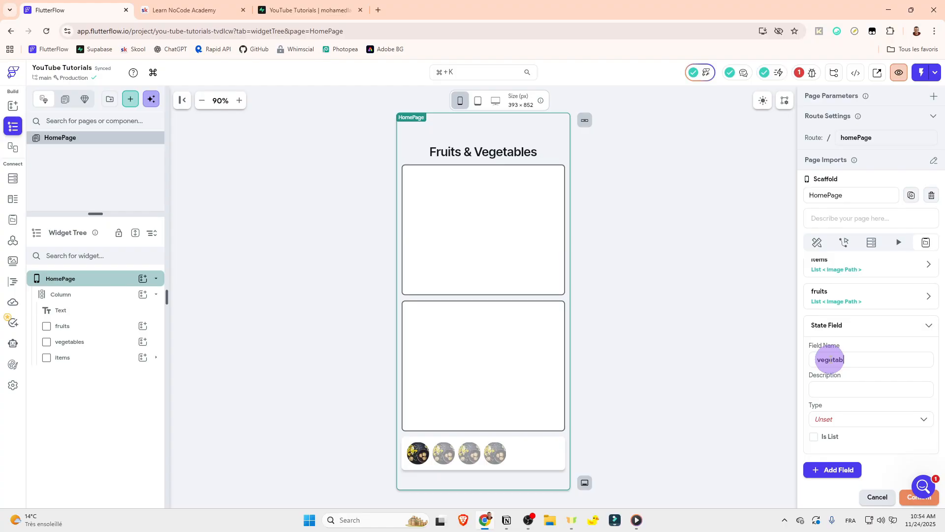
scroll(831, 359, down, 2)
click(814, 338)
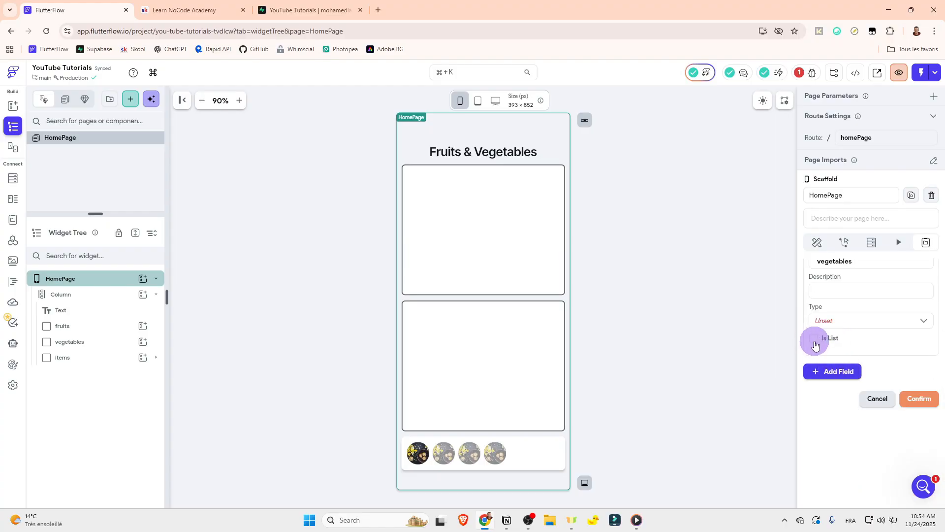
click(831, 319)
click(854, 391)
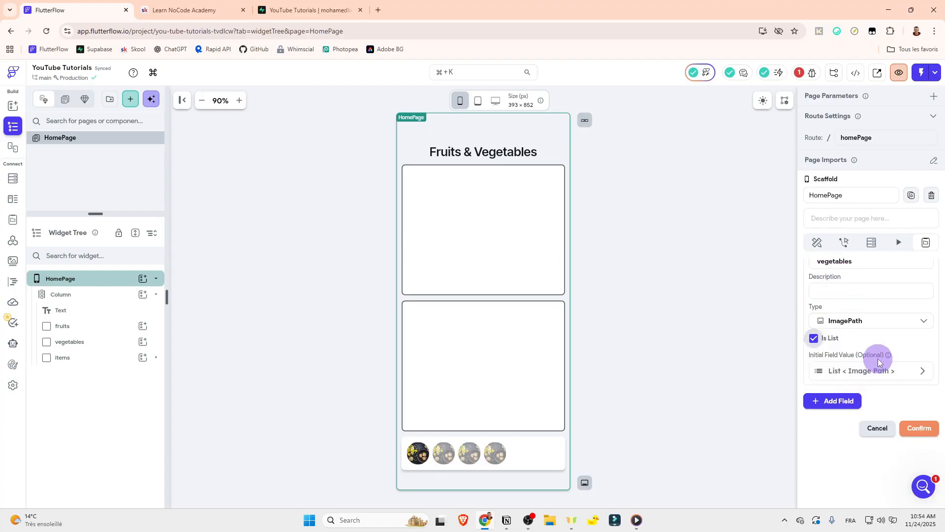
click(912, 423)
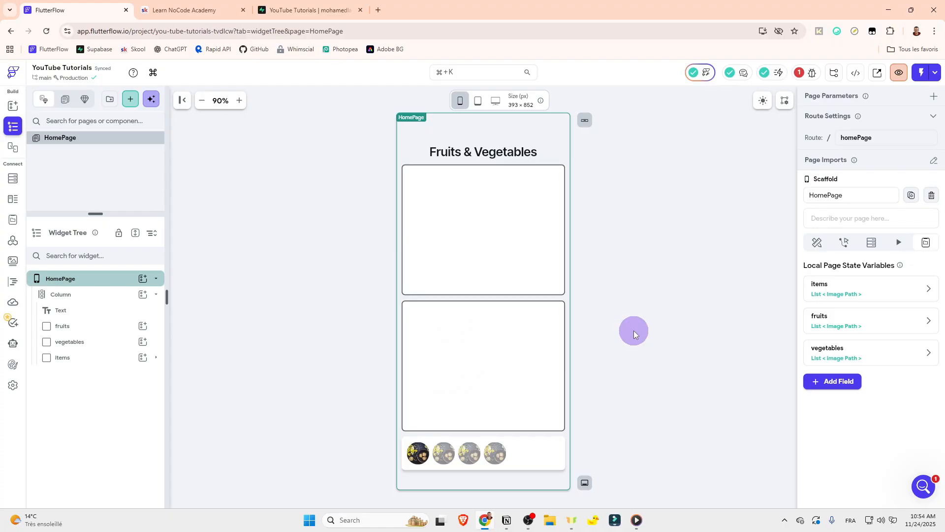
Step: Start another HomePage state field and name it fruitsON
click(833, 381)
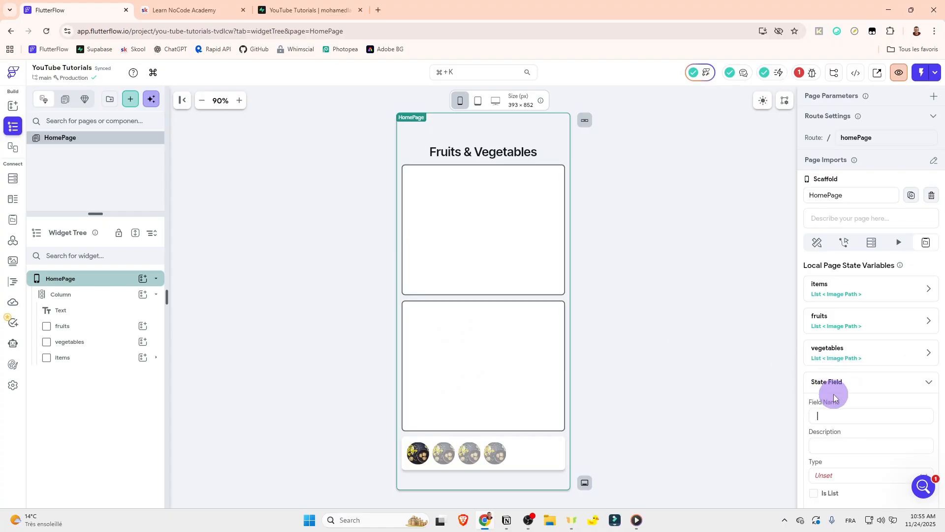
click(822, 414)
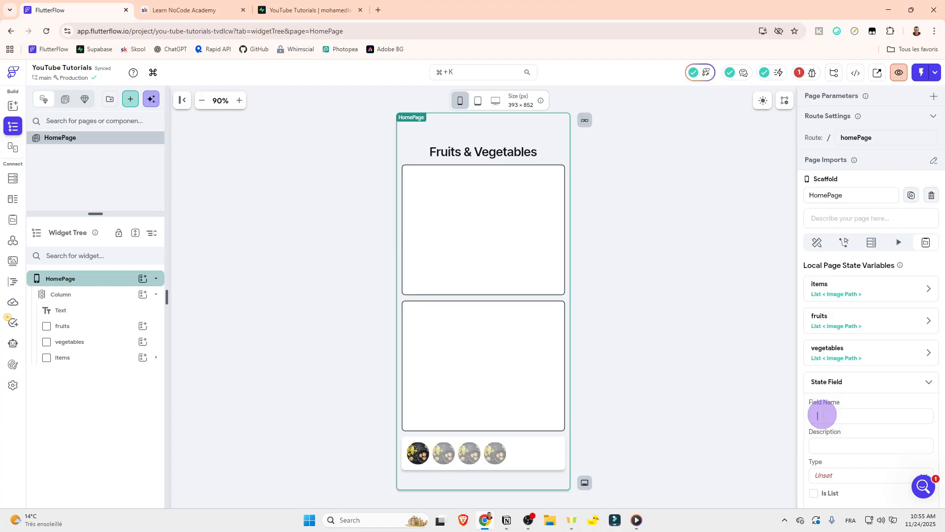
text(fruitsON)
scroll(822, 414, down, 2)
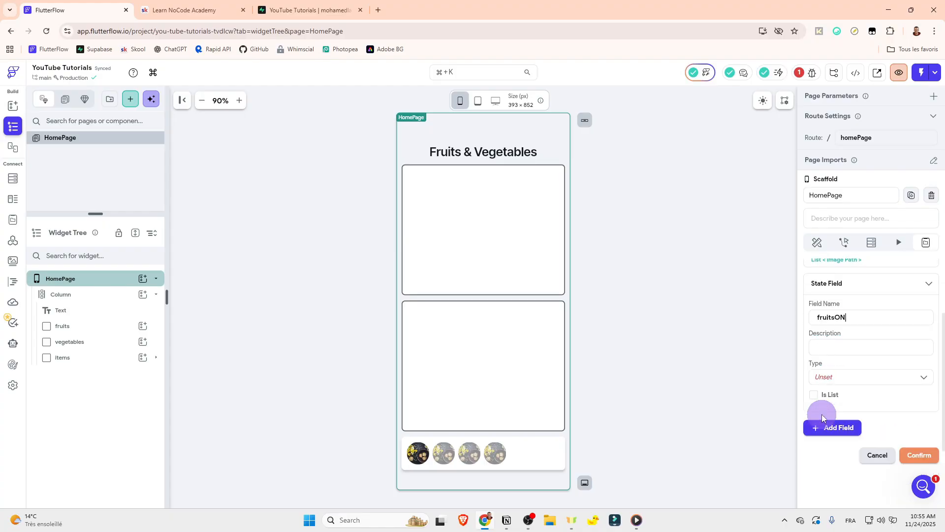
click(840, 376)
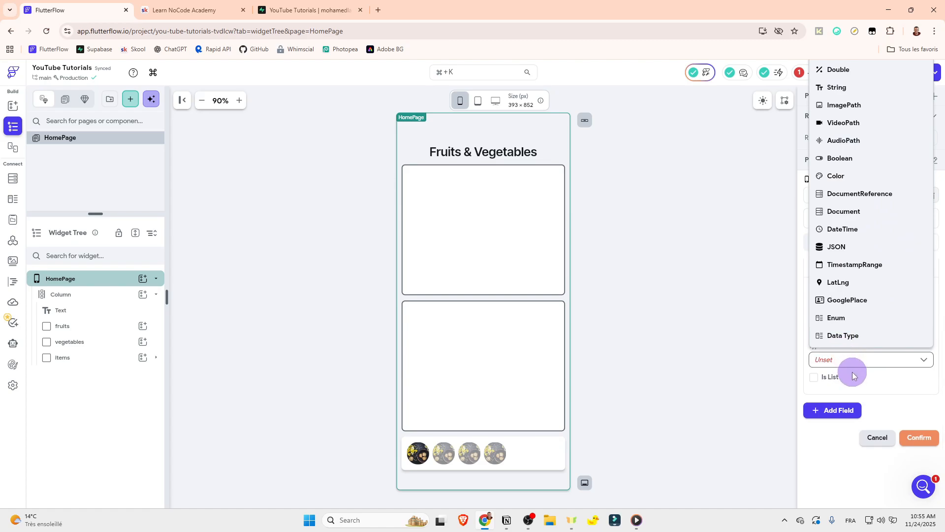
click(853, 375)
Step: Rename the new state field fruitsON to fruitsBorderColor
double_click(831, 301)
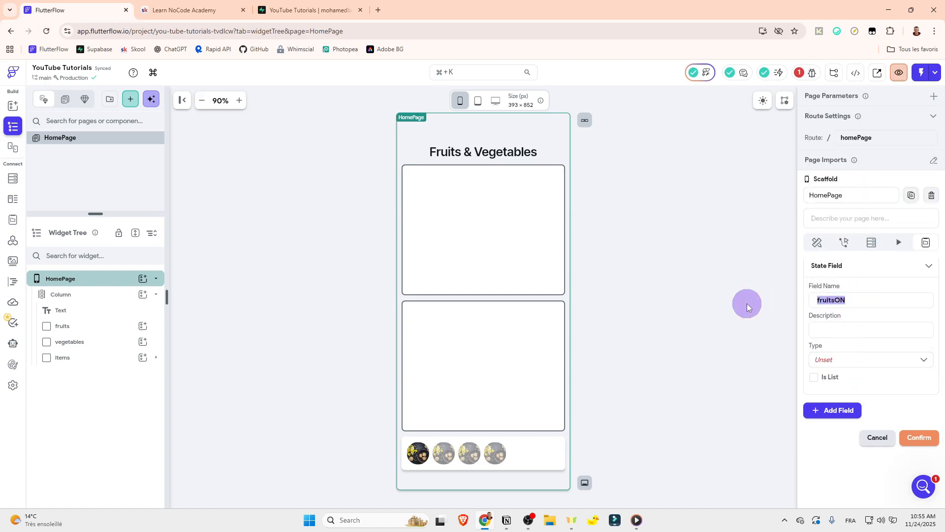
key(End)
key(shift+Left)
key(shift+Left)
text(borde)
key(BackSpace)
key(BackSpace)
key(BackSpace)
key(BackSpace)
key(BackSpace)
key(BackSpace)
text(sBorderColor)
Step: Set the fruitsBorderColor field's type to Color with a white initial value (#FFFFFF) and confirm it
click(850, 362)
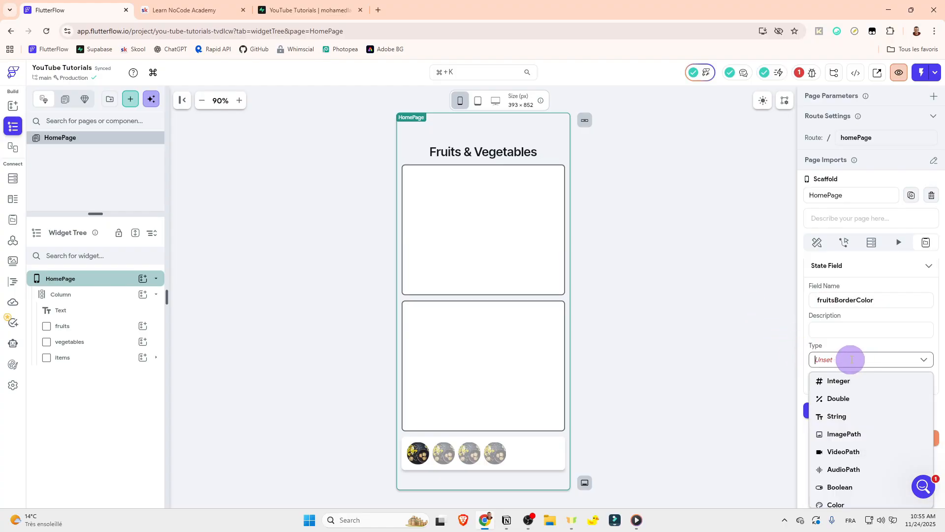
scroll(865, 465, down, 2)
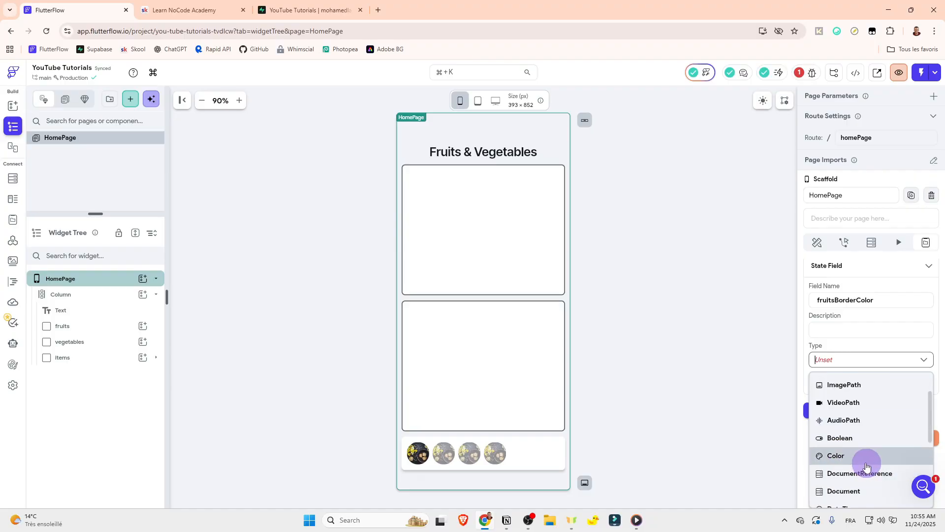
click(862, 455)
click(814, 405)
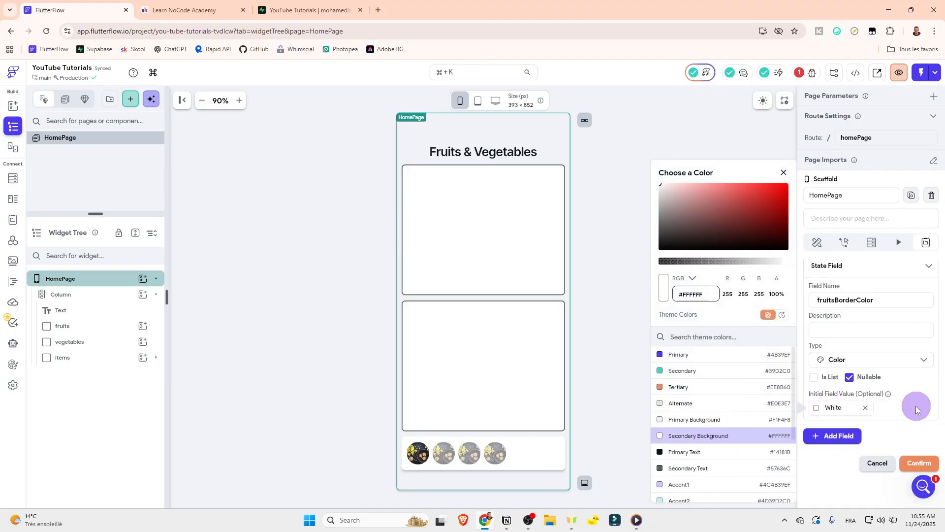
click(914, 462)
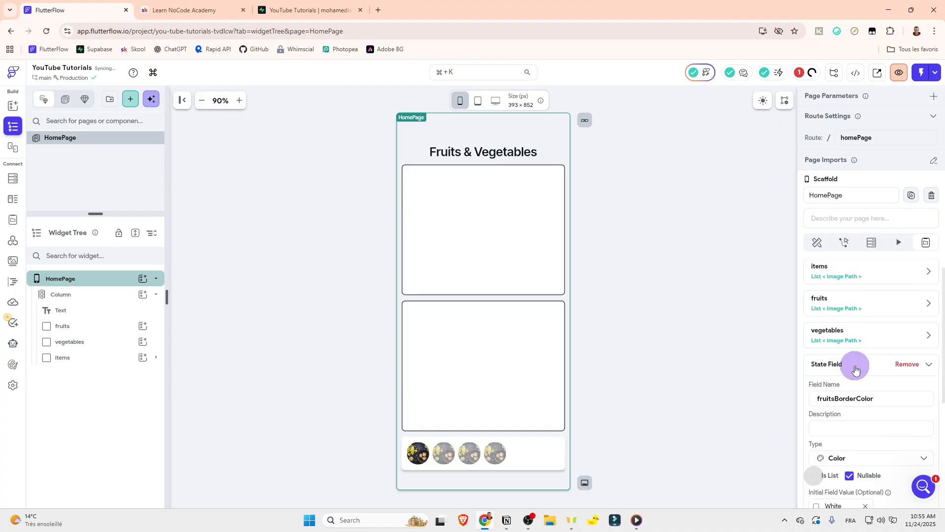
Step: Add a page state variable named vegetablesBorderColor with the type Color to the HomePage
click(839, 363)
click(838, 395)
scroll(839, 399, down, 1)
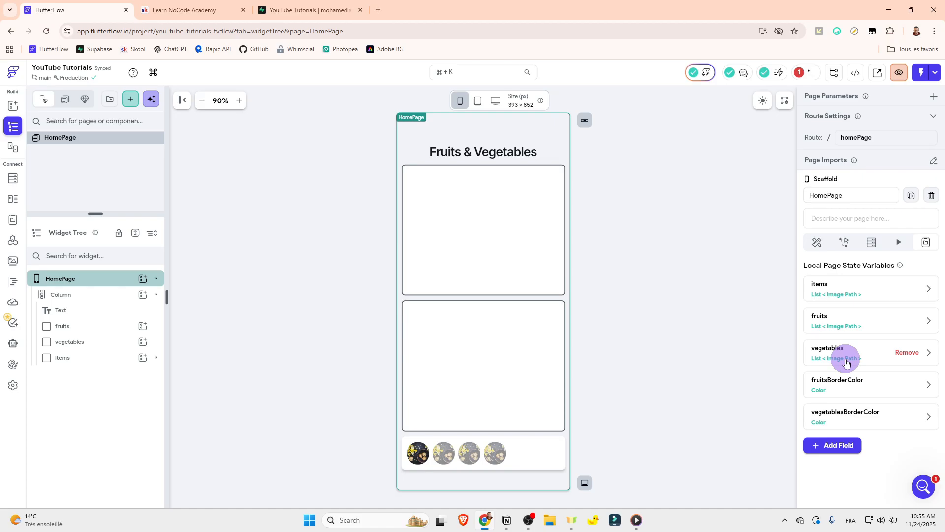
click(638, 340)
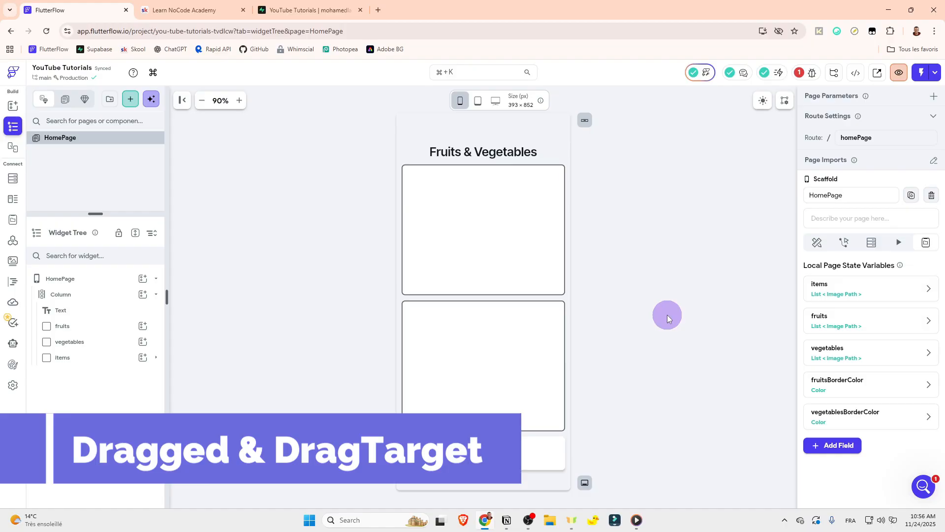
Step: Add a DragTarget widget as the last child of the page's Column
click(143, 295)
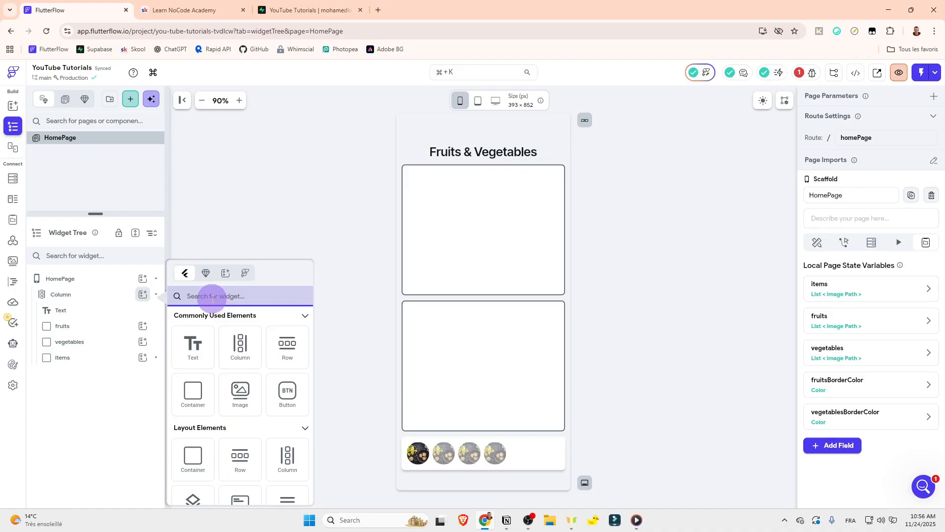
text(drag)
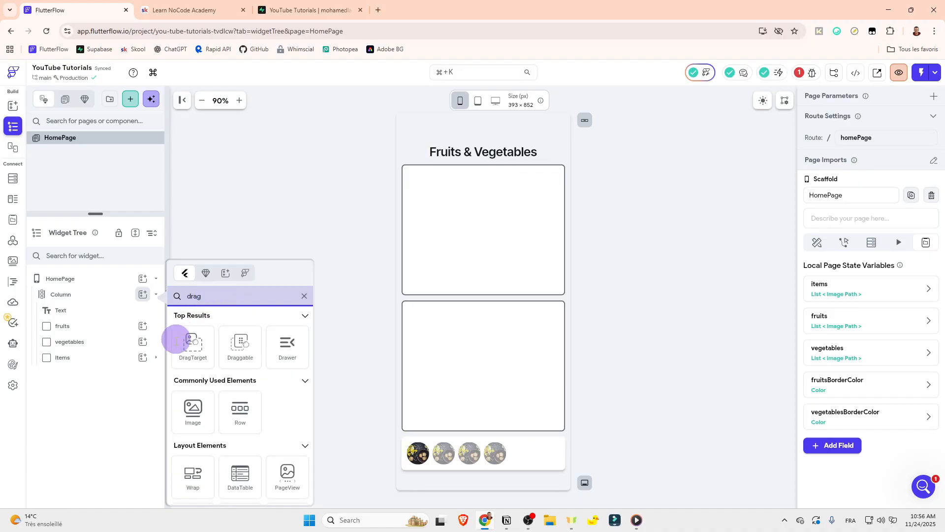
click(192, 363)
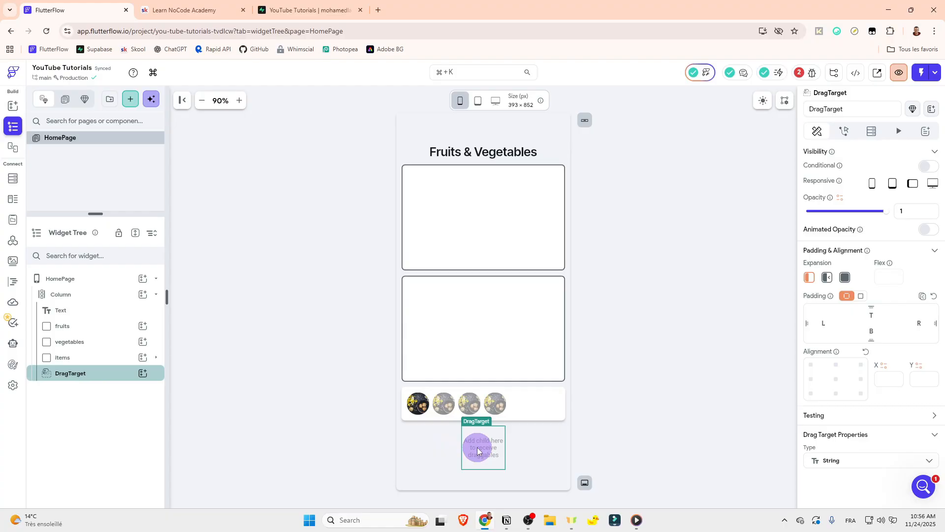
mouse_move(477, 447)
mouse_down()
mouse_move(486, 206)
mouse_move(502, 423)
mouse_move(489, 445)
mouse_move(498, 215)
mouse_move(483, 451)
mouse_up()
drag(485, 450, 471, 428)
drag(476, 431, 479, 448)
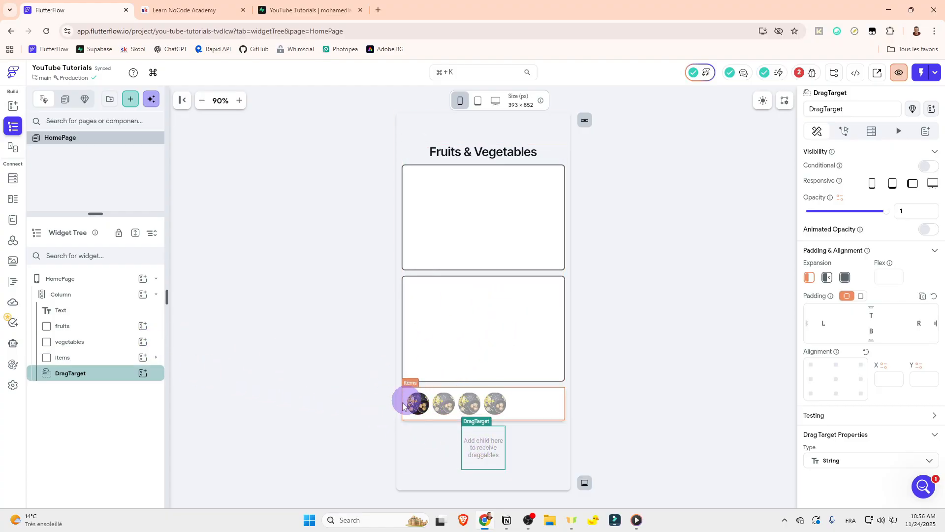
Step: Add a Draggable widget to the Column and place an Image inside it
click(143, 294)
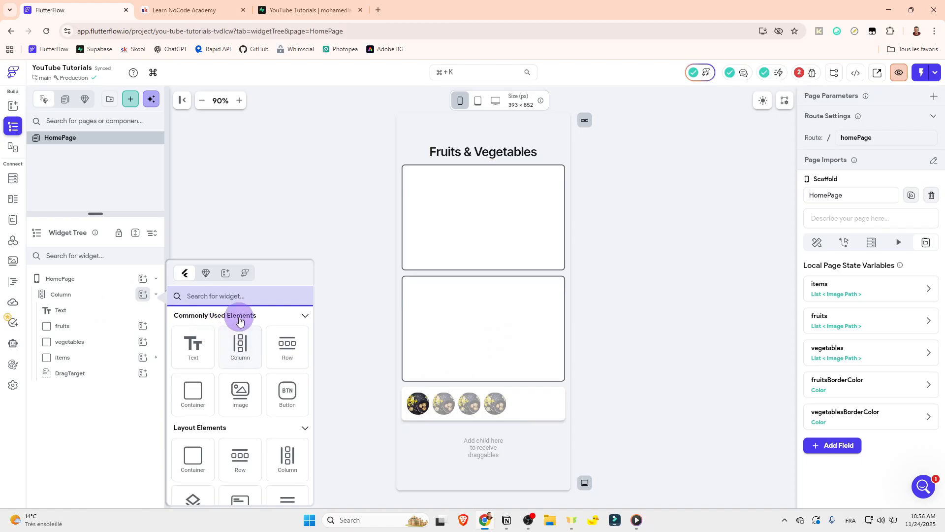
text(drag)
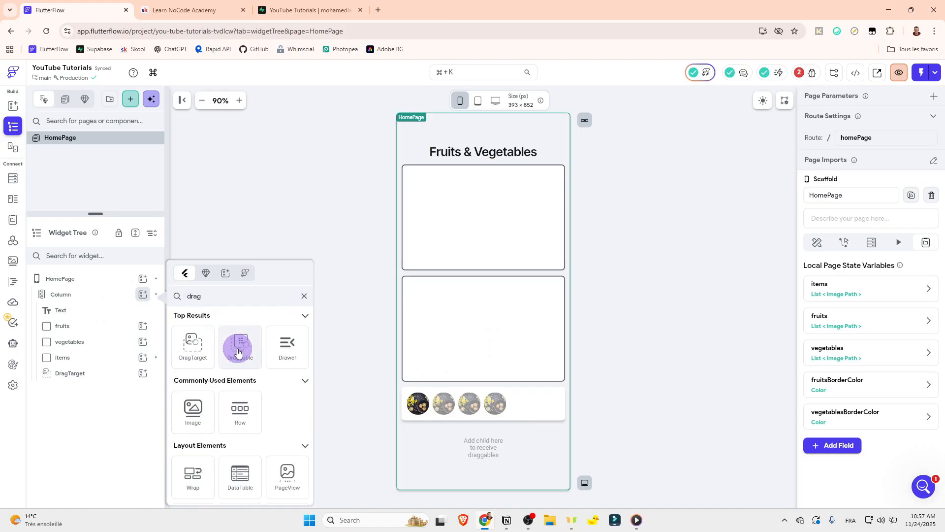
click(238, 352)
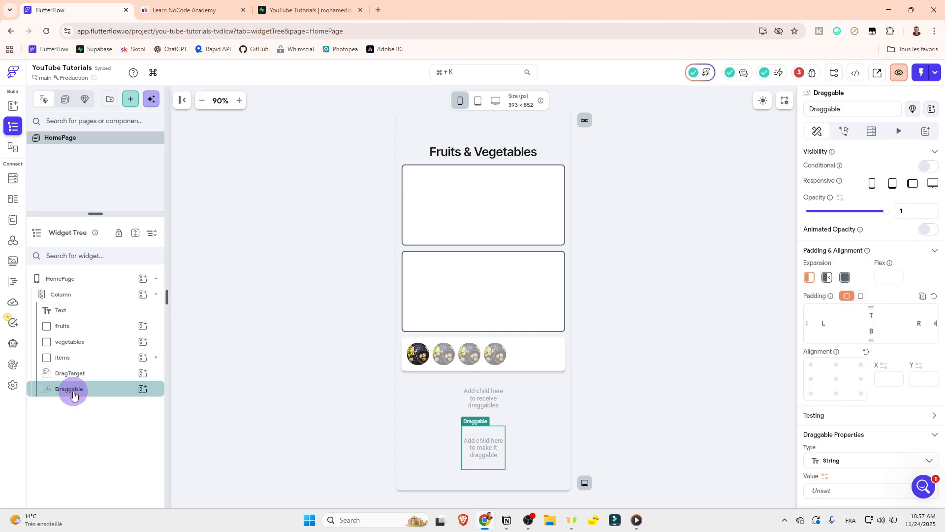
click(148, 391)
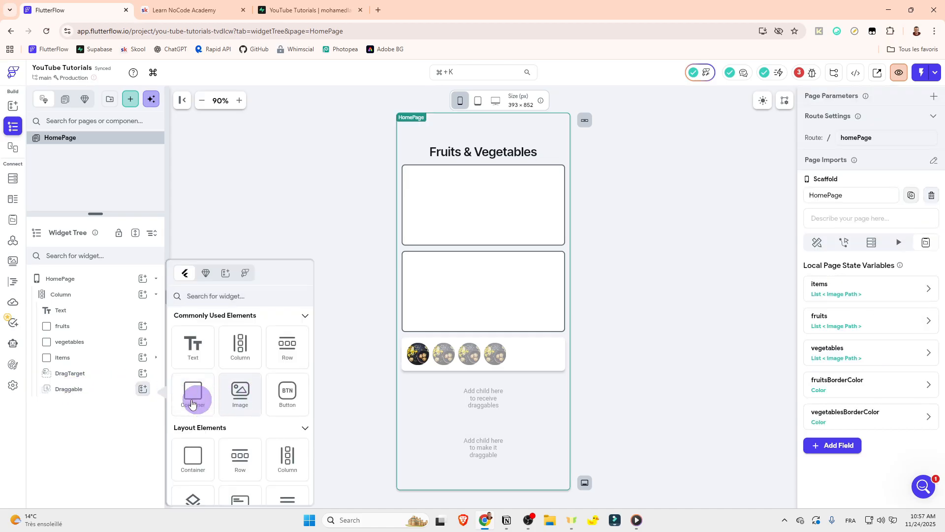
click(193, 395)
drag(101, 410, 483, 413)
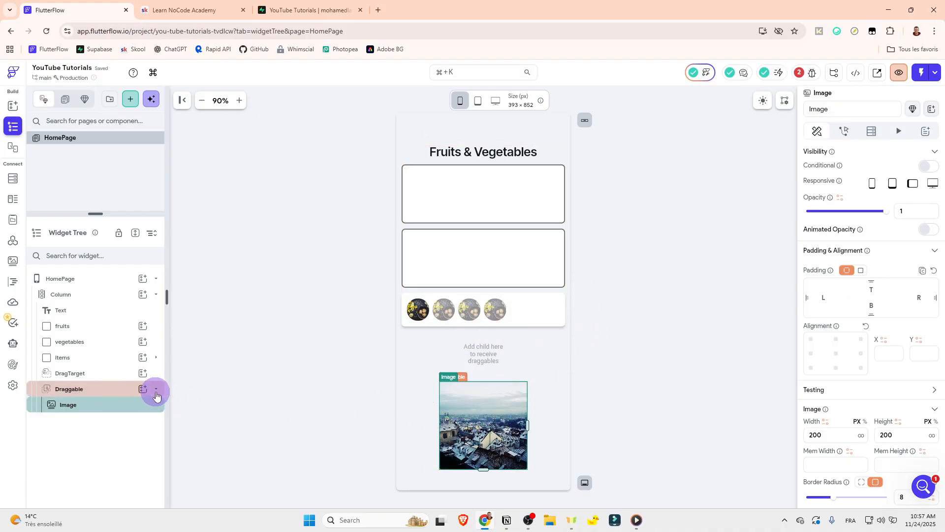
click(156, 389)
Step: Add a Container as the child of the DragTarget and expand the Draggable in the widget tree
click(144, 374)
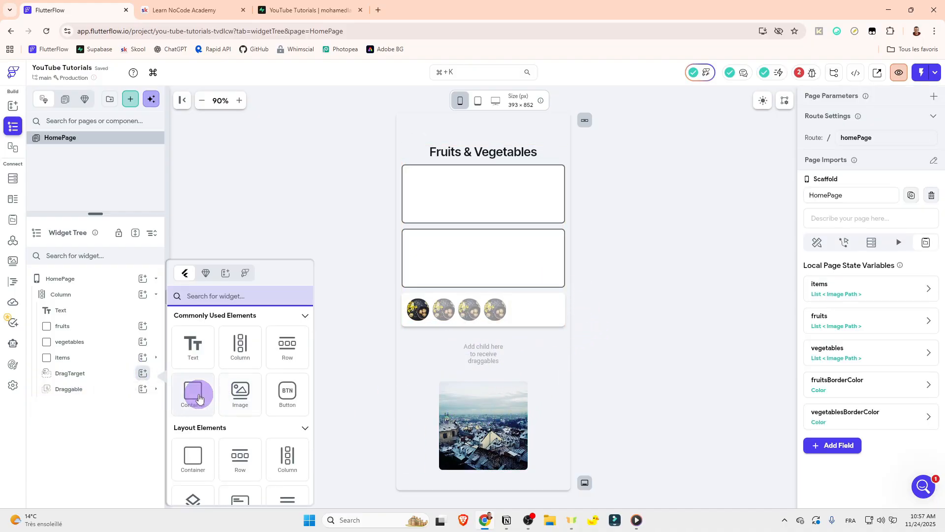
click(194, 391)
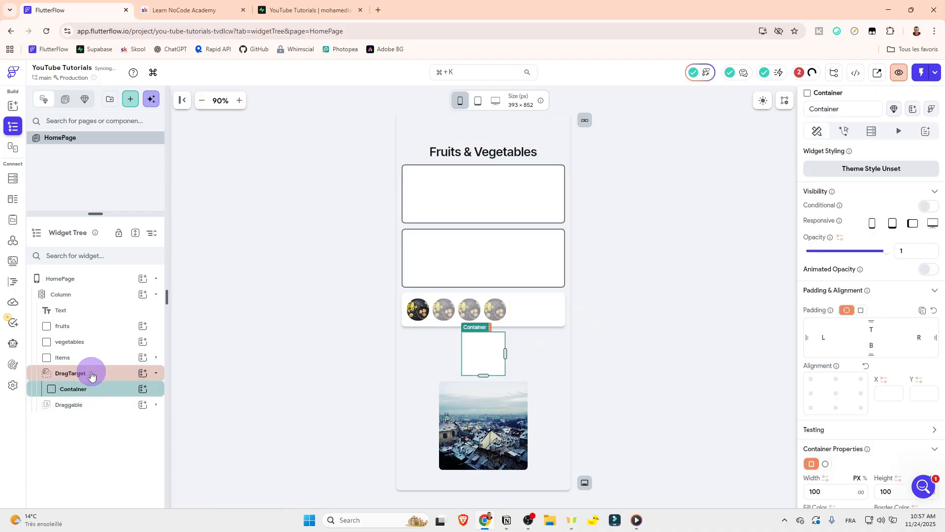
click(155, 404)
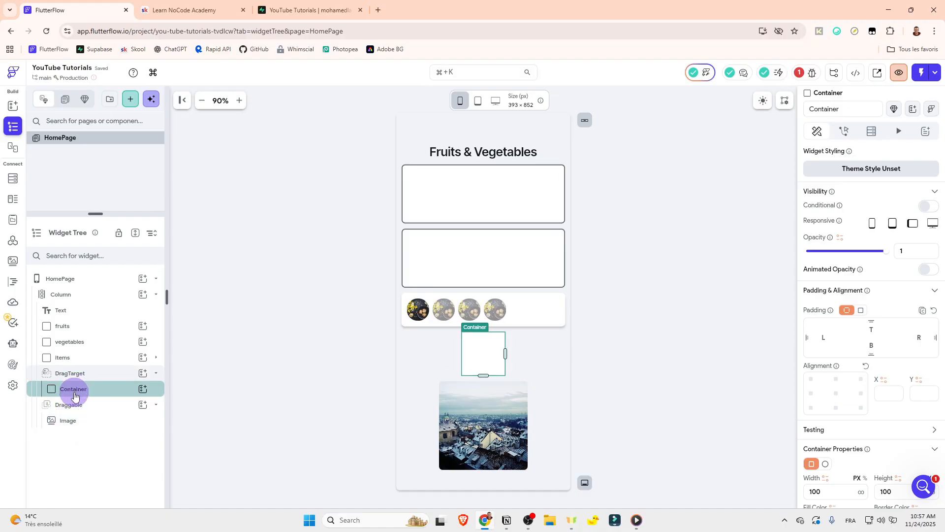
Step: Move the Container out of the DragTarget, then delete both the Draggable's Image and that Container
drag(74, 396, 67, 368)
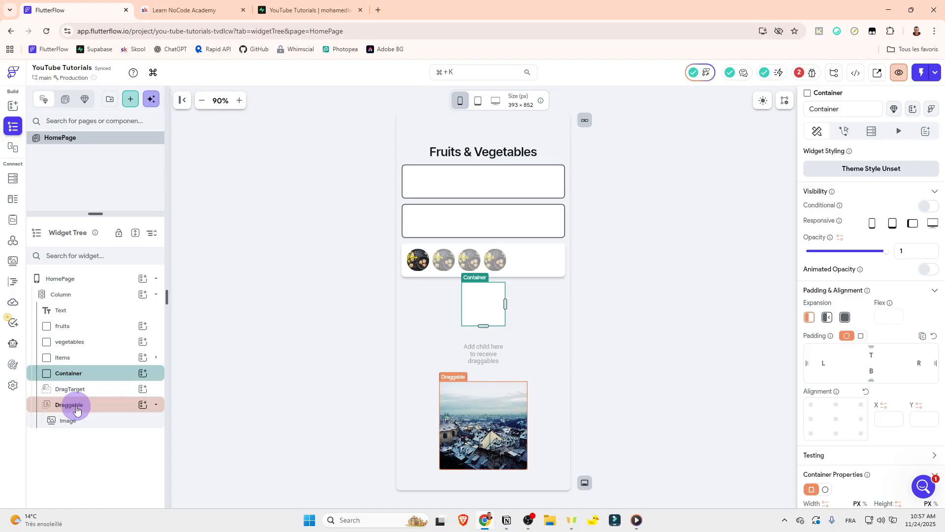
right_click(68, 420)
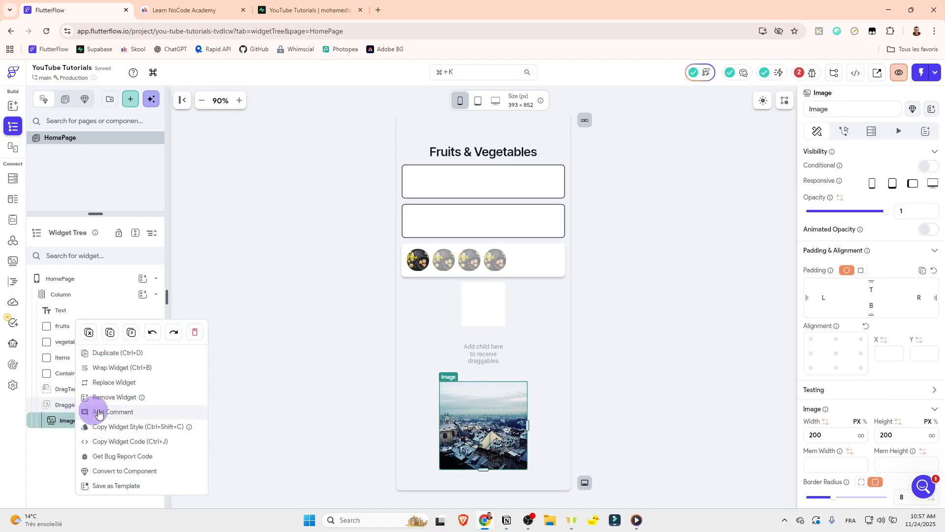
click(196, 341)
right_click(81, 373)
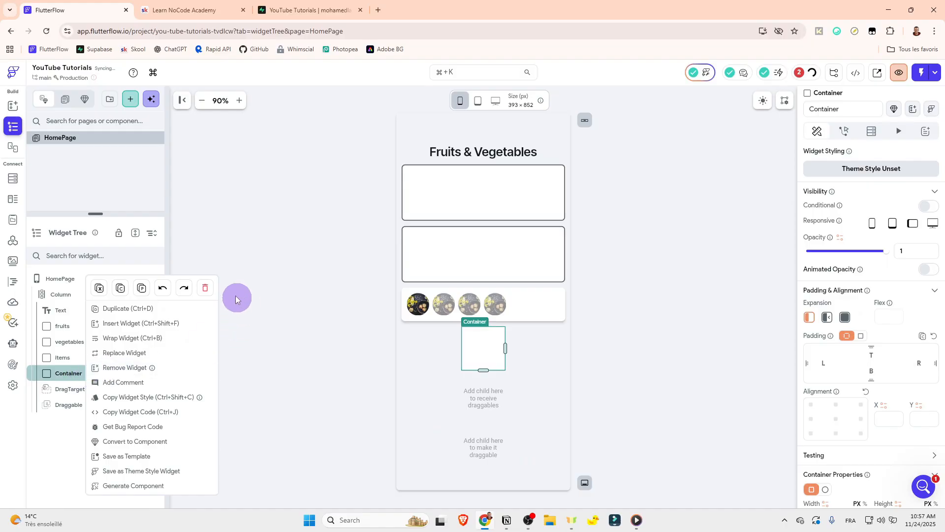
click(215, 289)
right_click(91, 371)
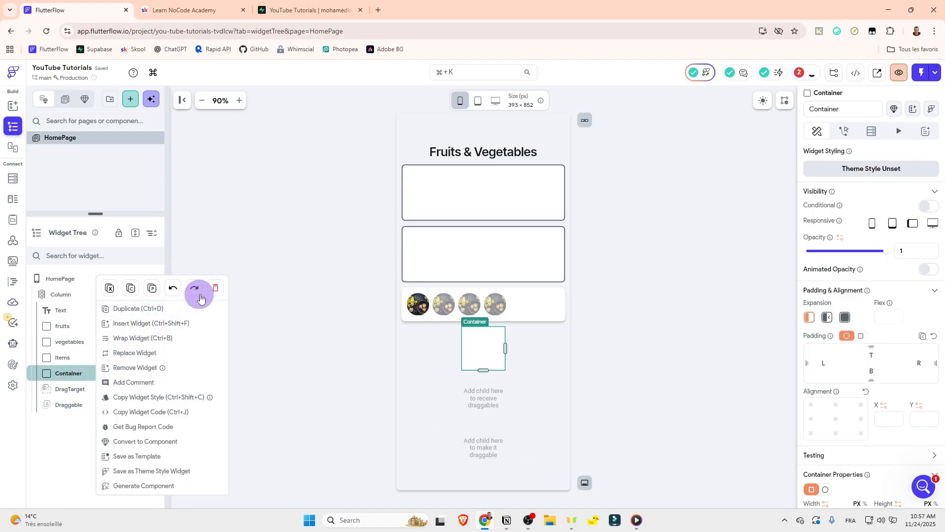
click(205, 289)
Step: Examine the action triggers offered for the DragTarget in the Action Flow Editor, including how they relate to the fruits container
click(69, 373)
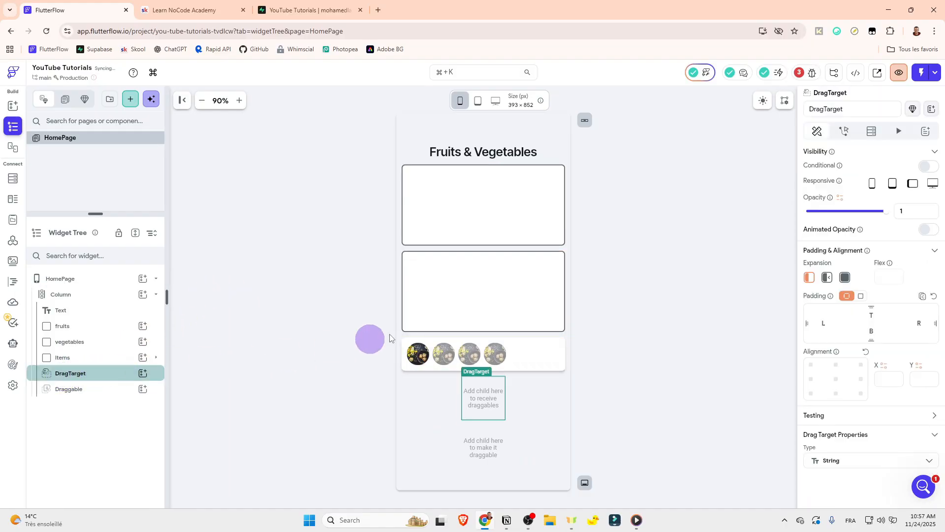
click(844, 131)
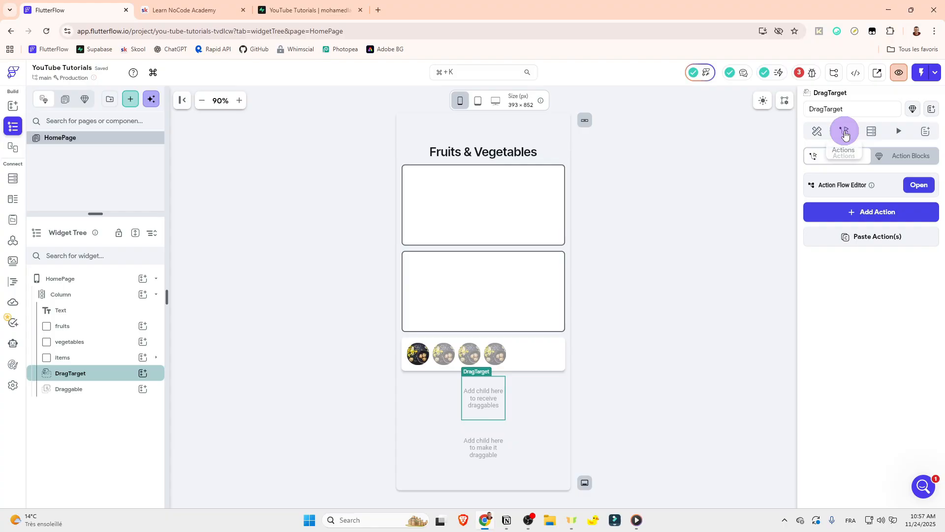
click(916, 186)
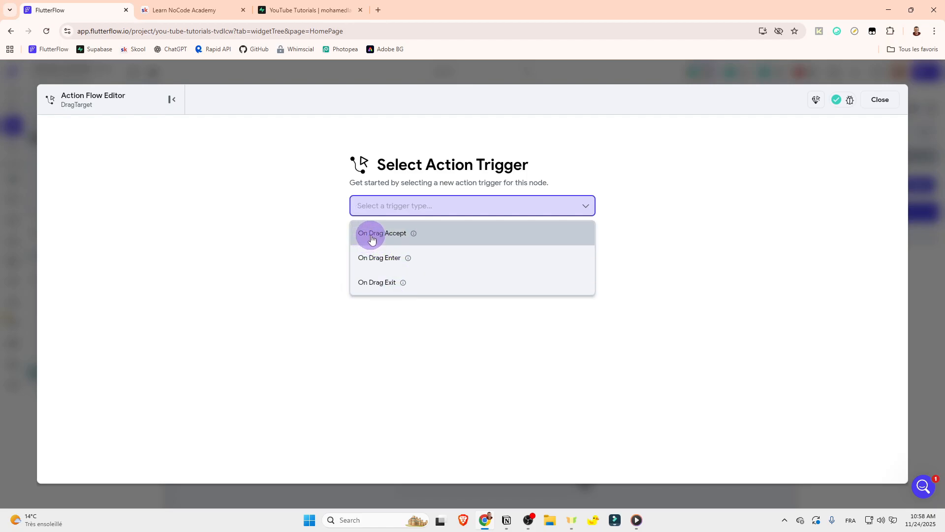
click(880, 99)
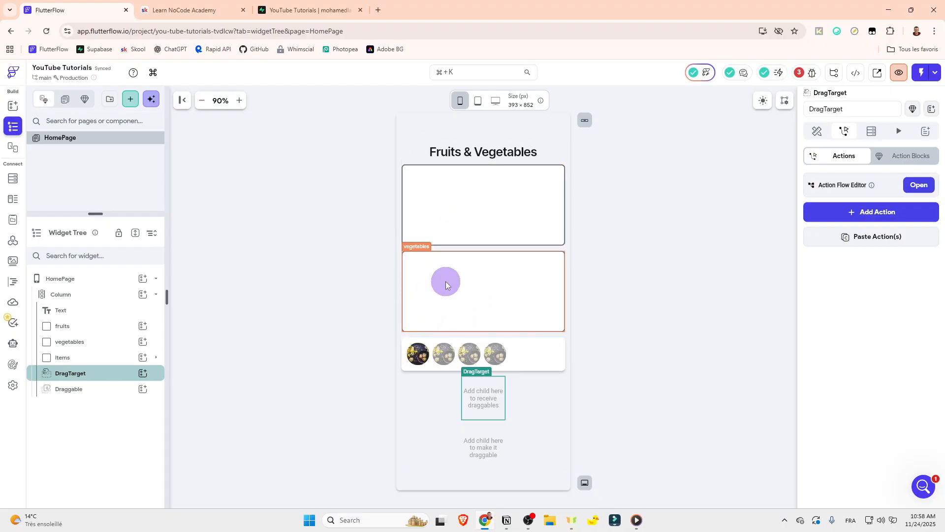
click(403, 367)
click(478, 204)
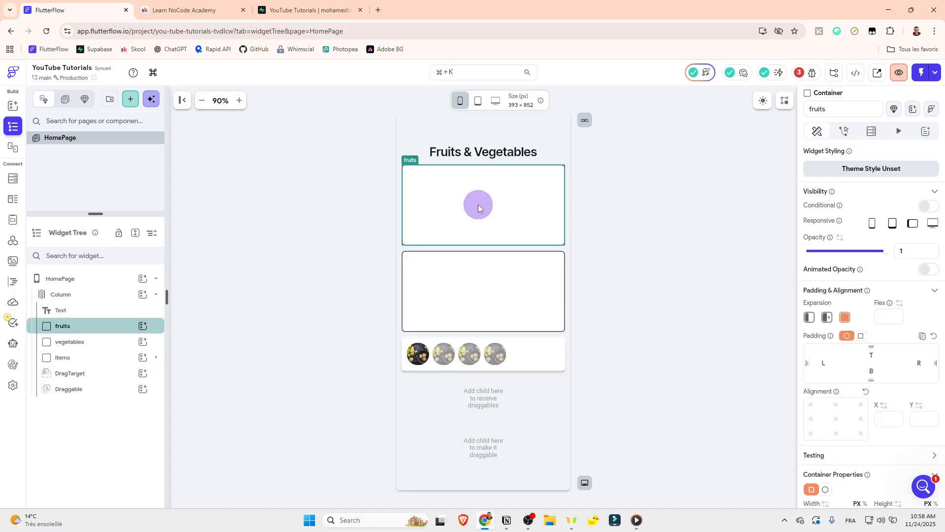
click(624, 210)
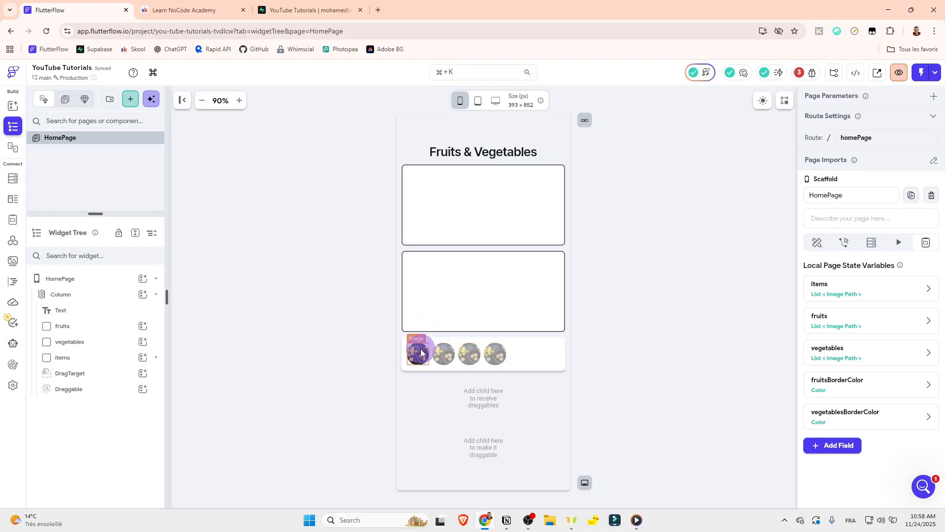
click(57, 379)
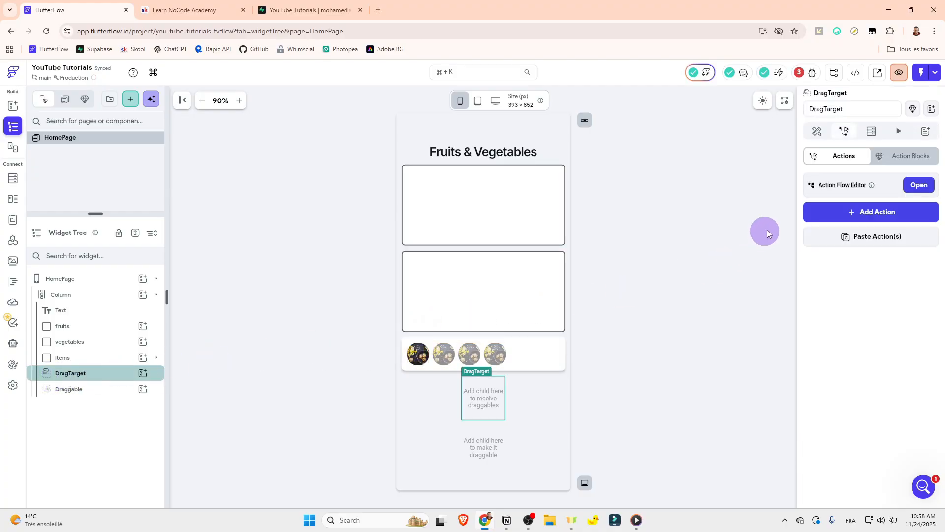
click(912, 183)
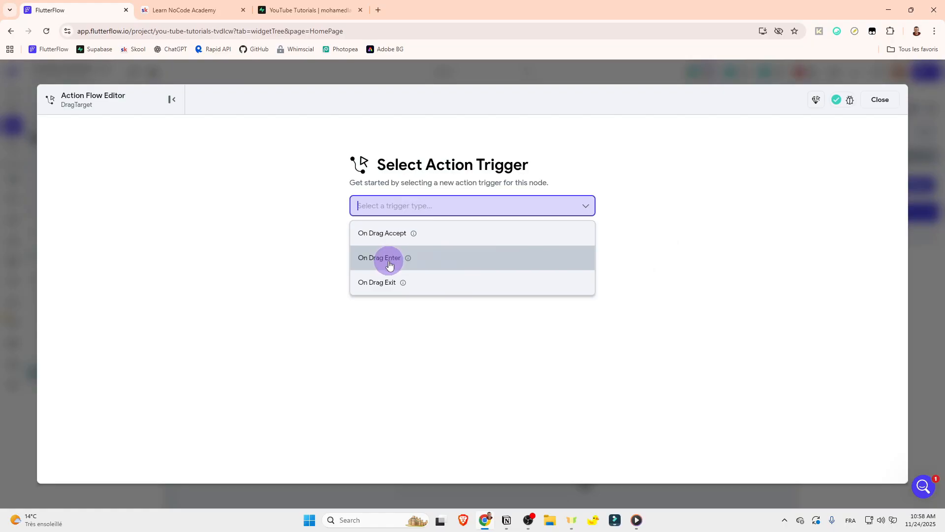
click(881, 100)
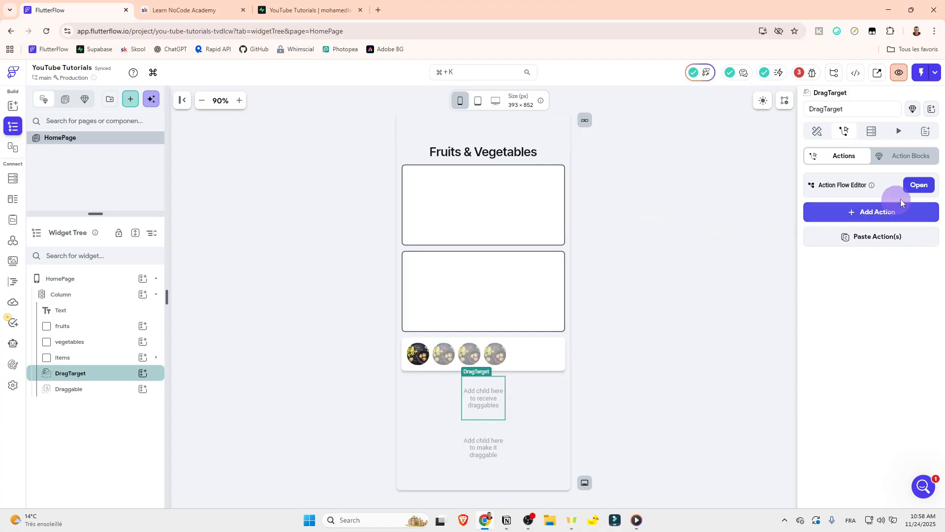
click(919, 185)
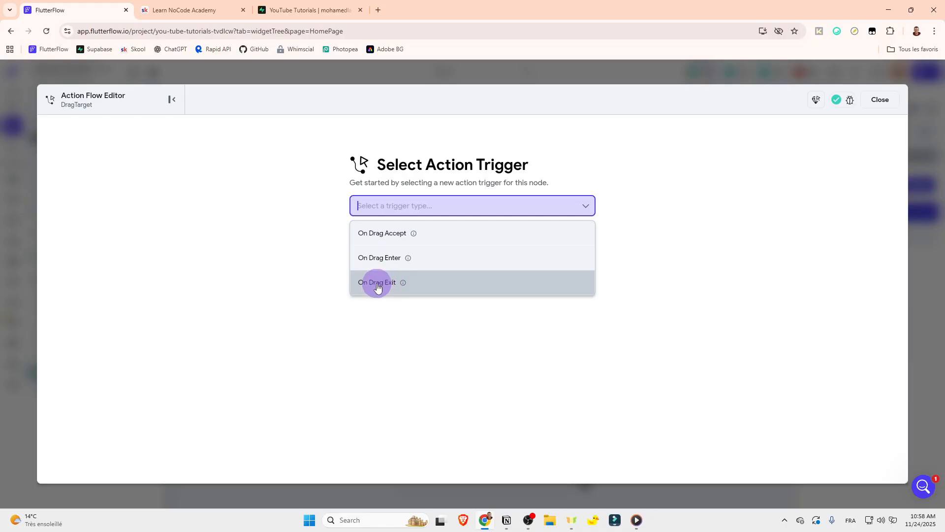
click(891, 100)
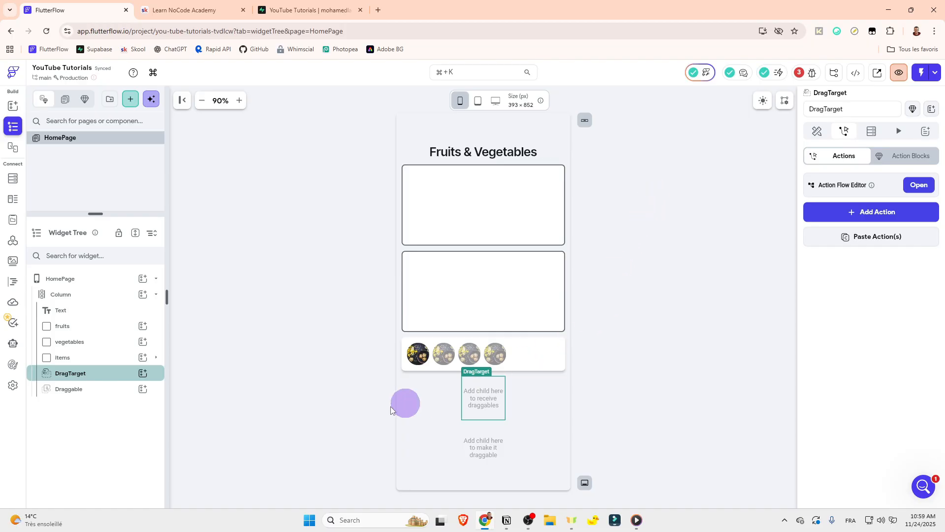
Step: Examine the action triggers offered for the Draggable in the Action Flow Editor
click(68, 392)
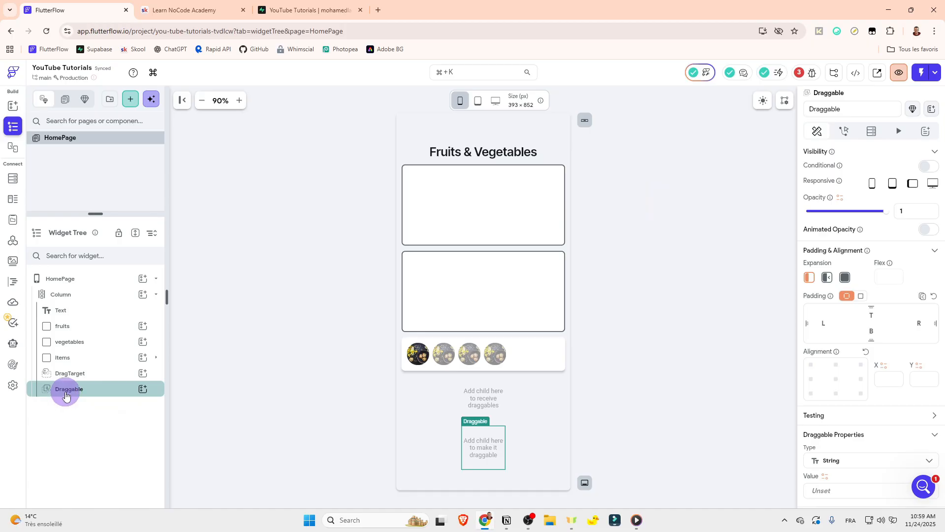
click(846, 141)
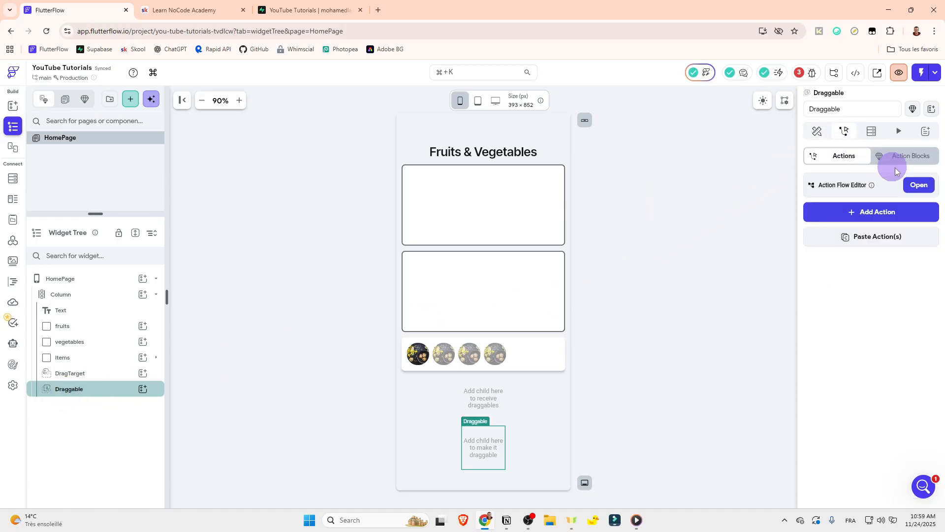
click(916, 185)
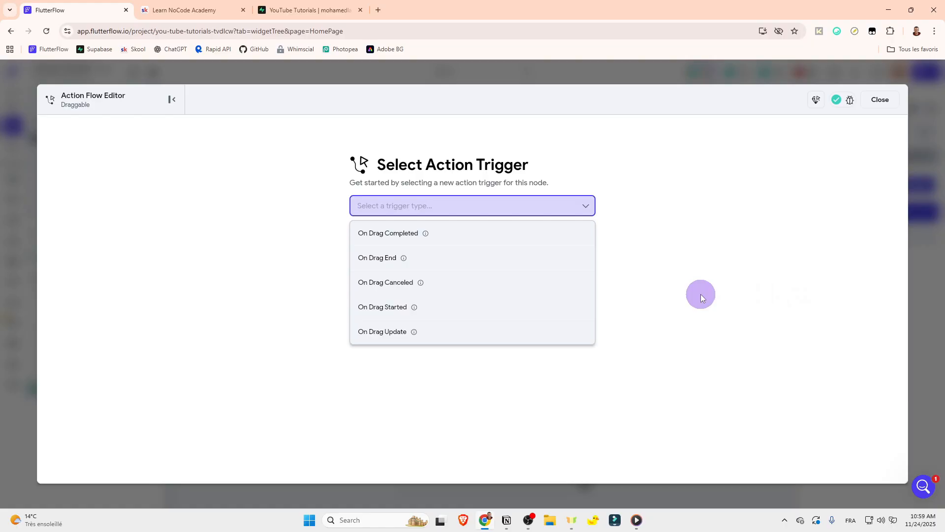
click(881, 101)
click(881, 101)
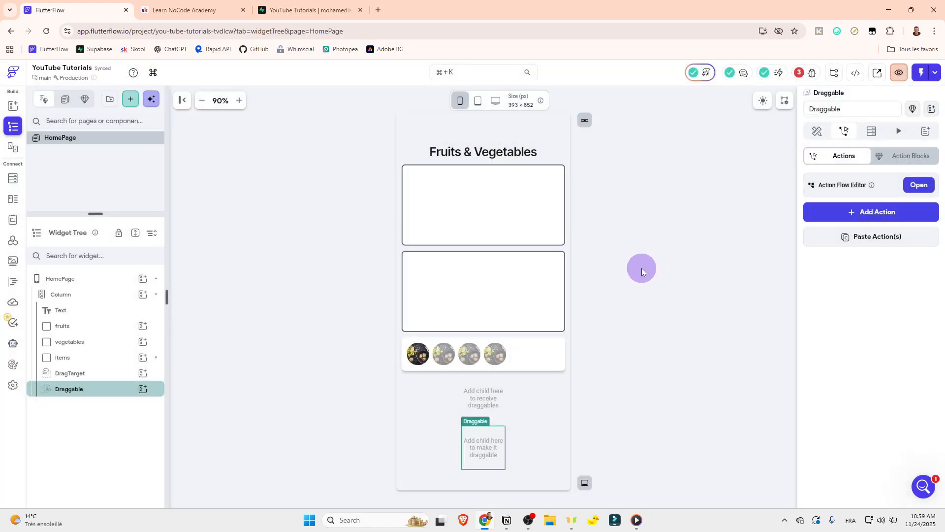
Step: Delete the Draggable and DragTarget widgets at the end of the page's Column
click(642, 269)
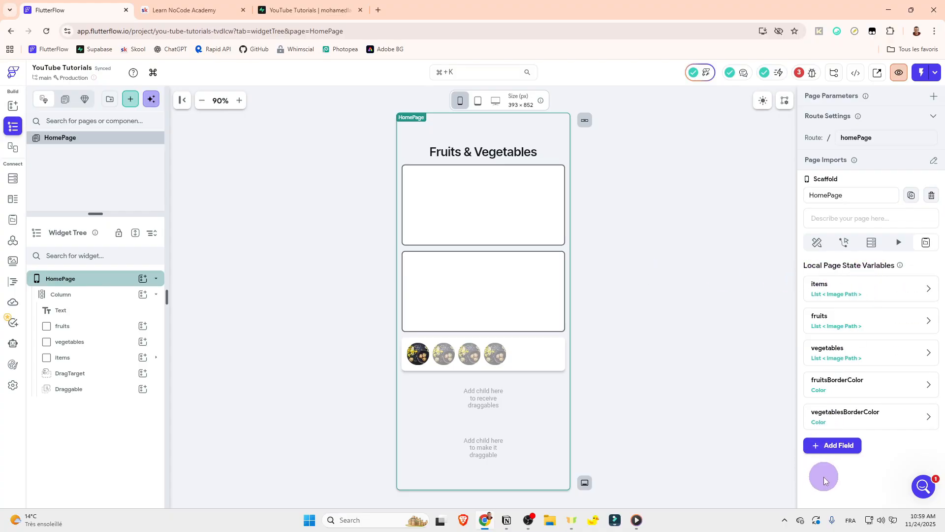
right_click(86, 393)
click(304, 233)
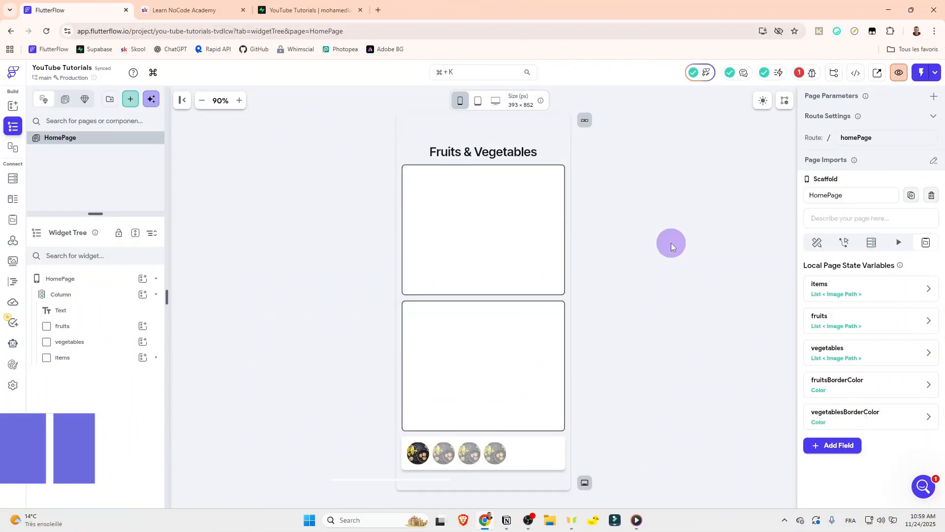
Step: Wrap the Image inside the items container's Row in a Draggable widget
click(156, 363)
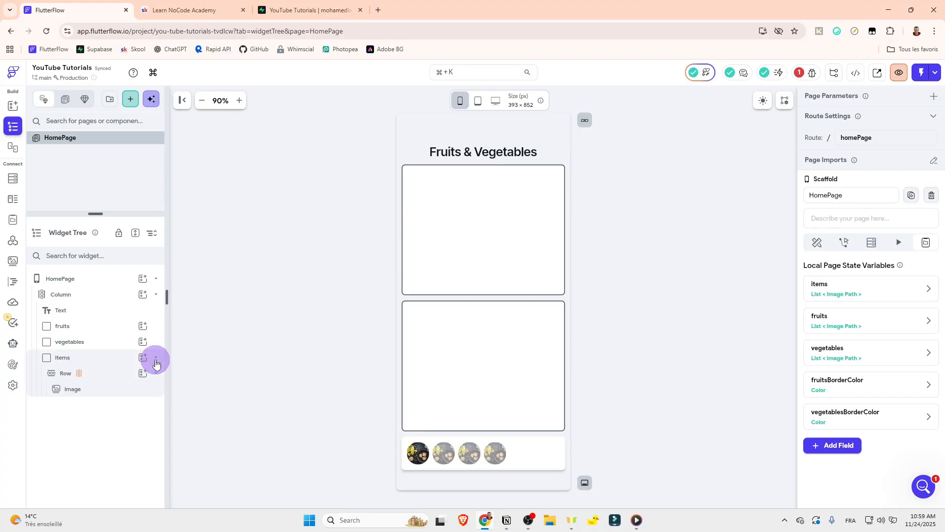
click(157, 374)
click(116, 388)
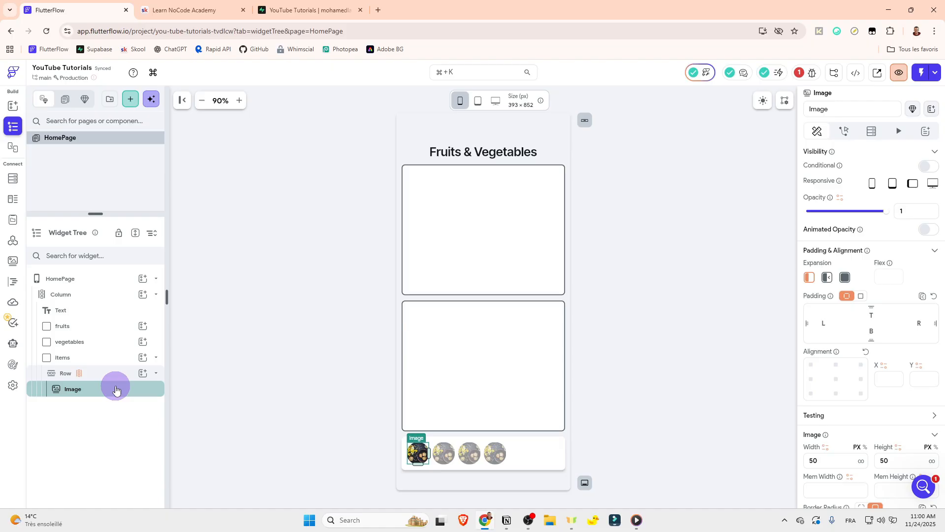
right_click(116, 390)
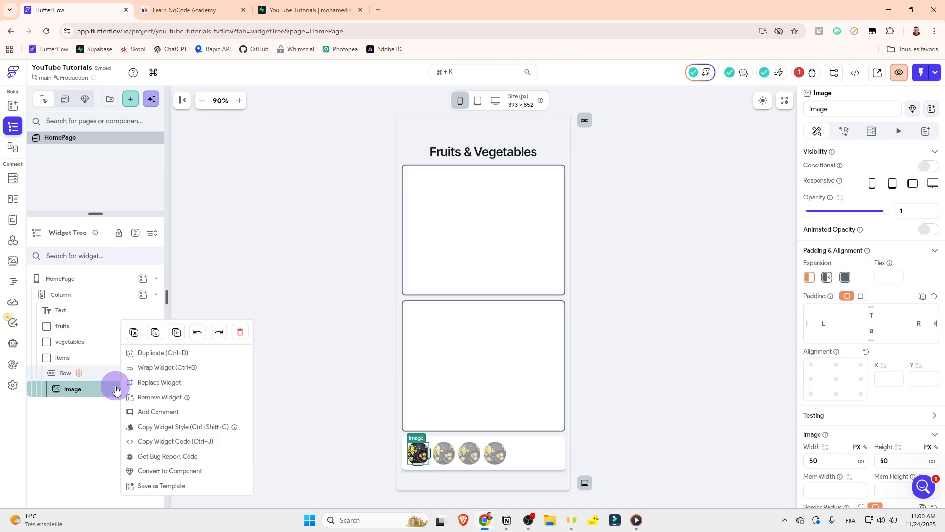
click(158, 368)
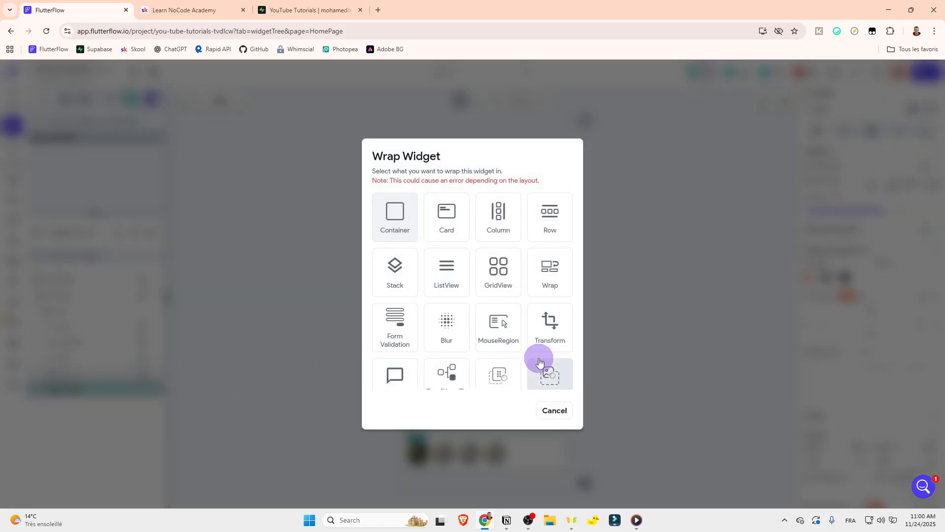
scroll(521, 360, down, 2)
click(498, 310)
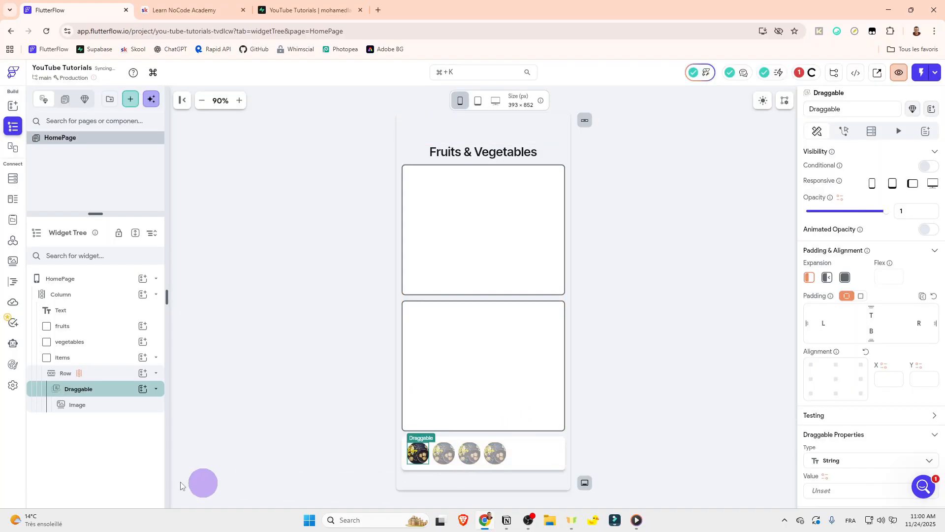
Step: Copy the Row from the items container and paste it into the fruits container
click(156, 391)
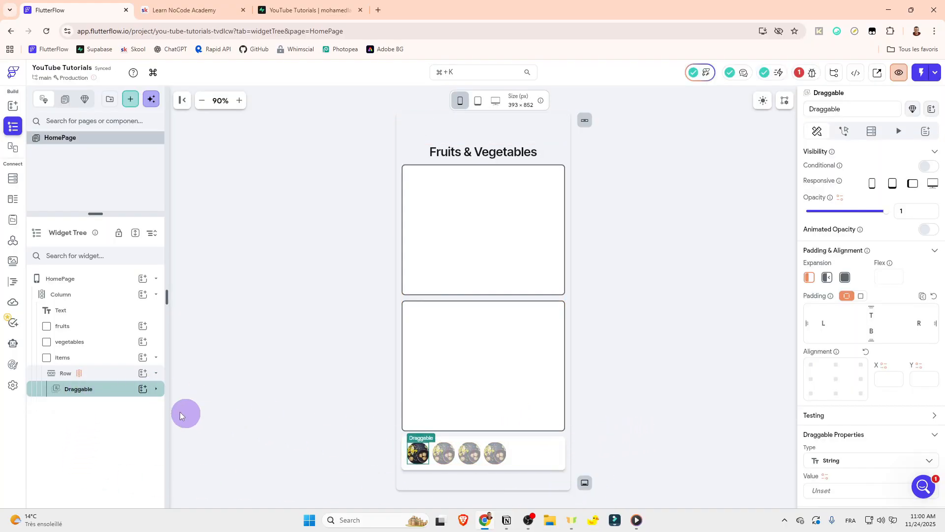
click(156, 372)
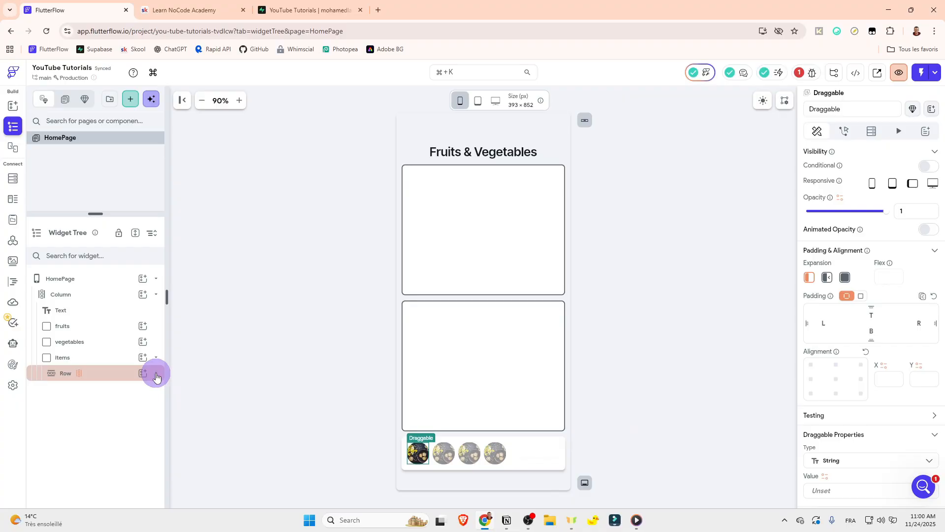
right_click(116, 371)
click(149, 304)
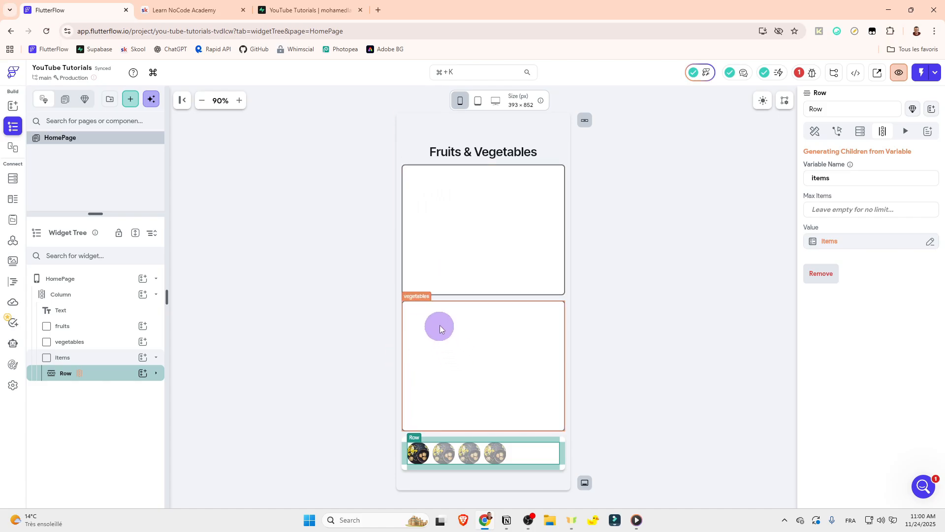
click(472, 334)
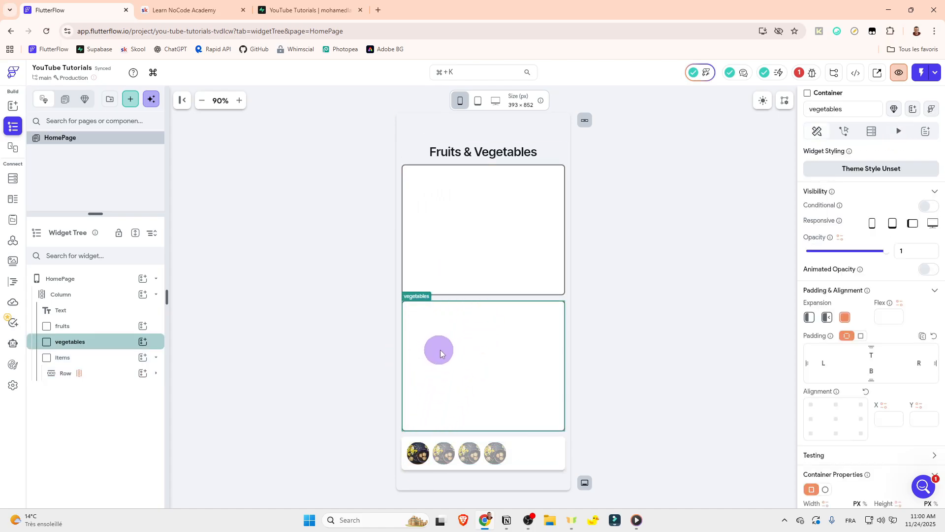
click(156, 357)
right_click(53, 329)
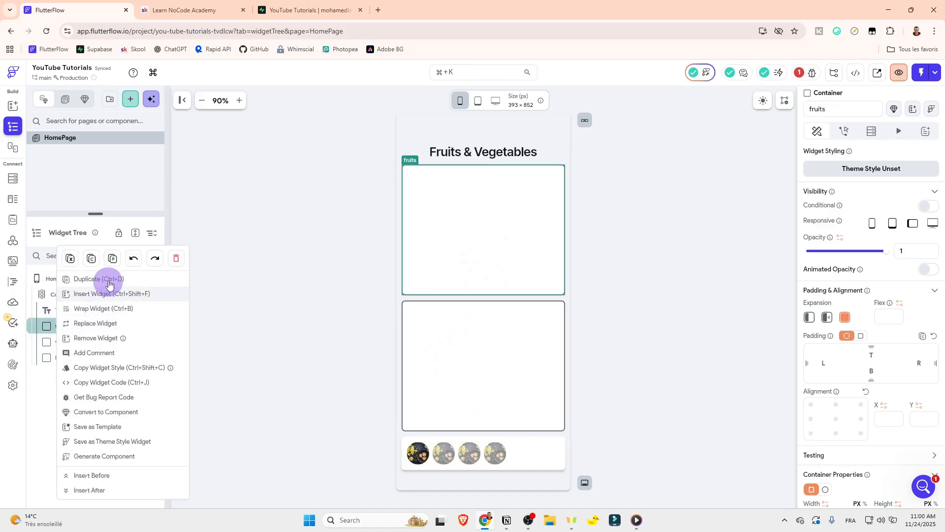
click(106, 279)
click(158, 328)
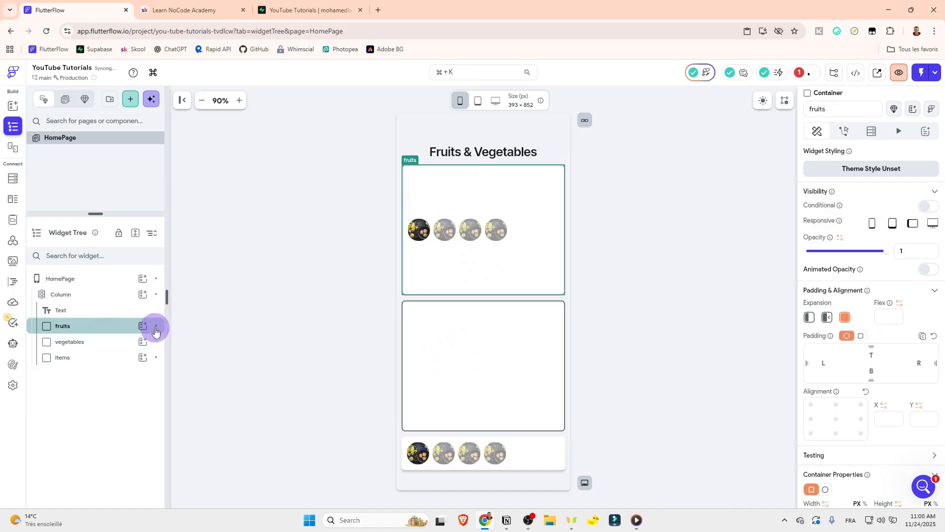
Step: Paste the copied Row into the vegetables container as well
right_click(66, 343)
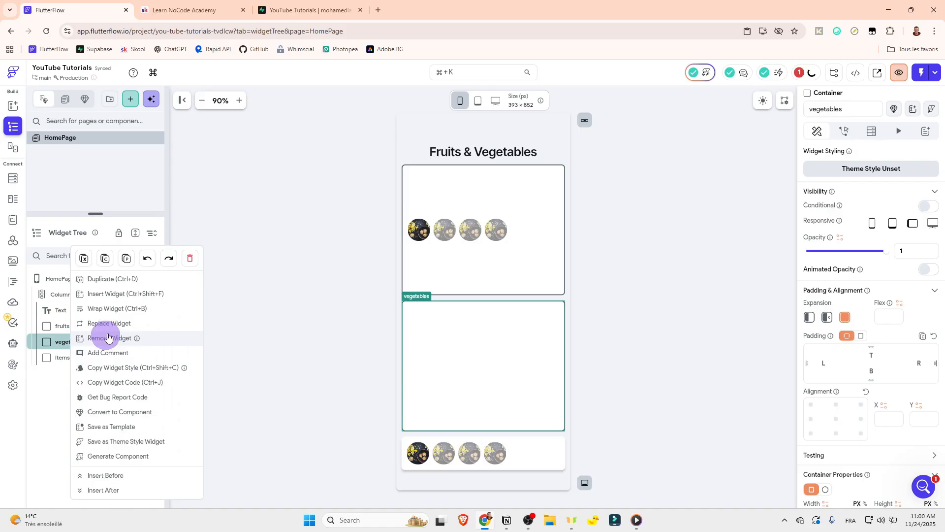
click(126, 258)
click(157, 346)
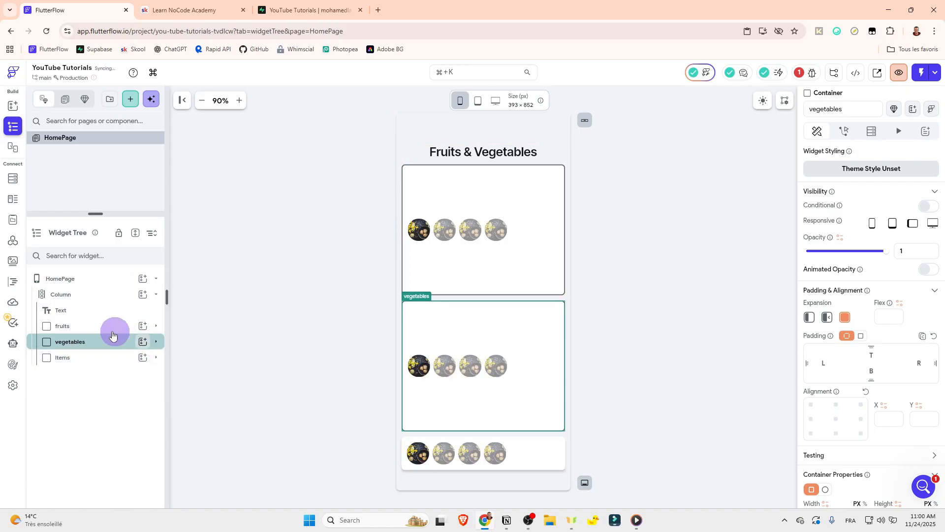
Step: Set the child alignment of both the fruits and vegetables containers to top-left (X -1, Y -1)
click(98, 326)
scroll(927, 337, down, 4)
scroll(921, 339, down, 5)
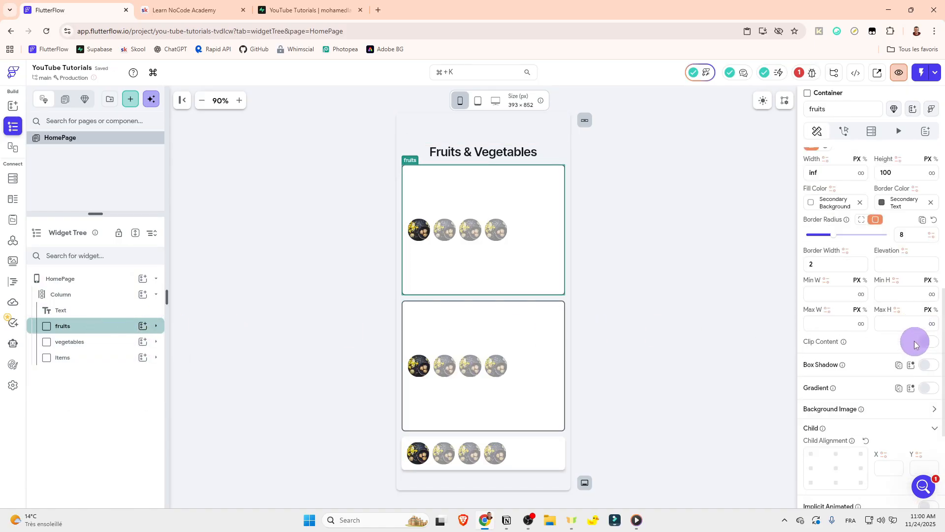
click(813, 358)
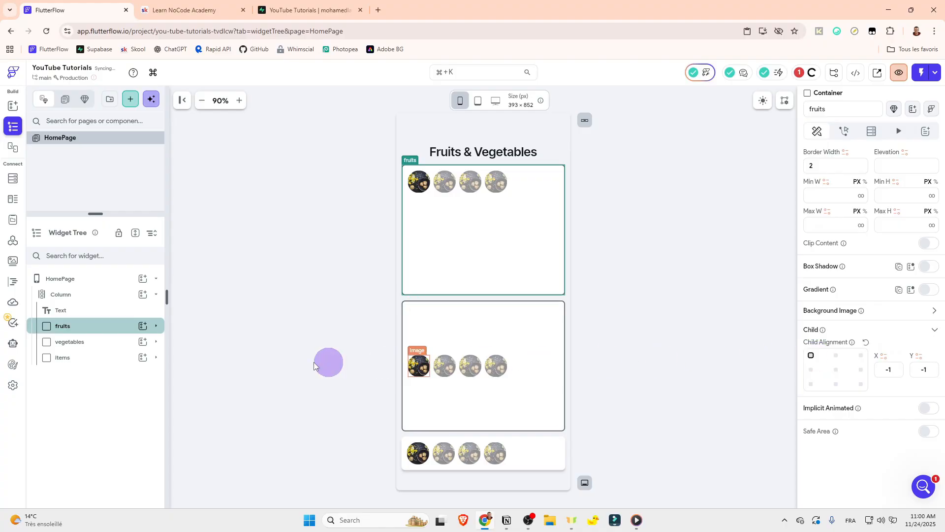
click(93, 342)
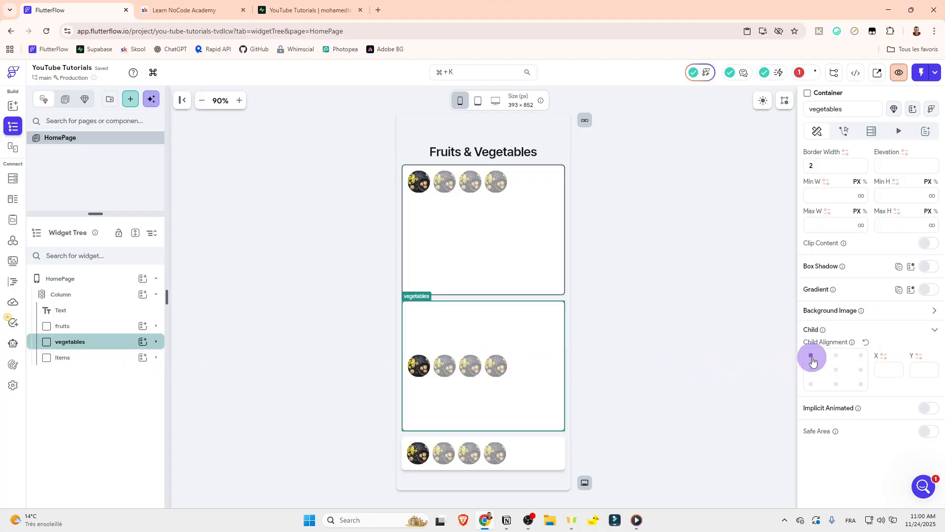
click(811, 357)
Step: Set the Row inside the fruits container to generate its children from the fruits page state list
click(156, 327)
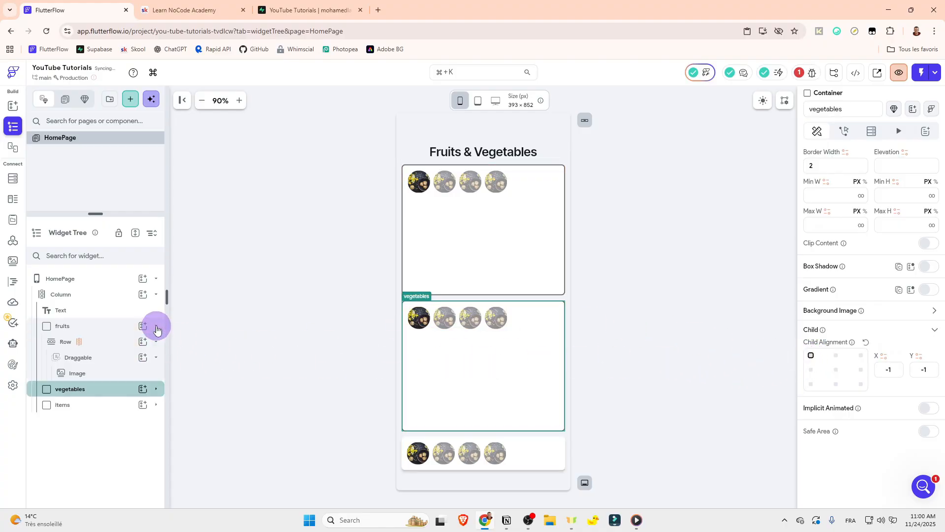
click(110, 342)
click(156, 405)
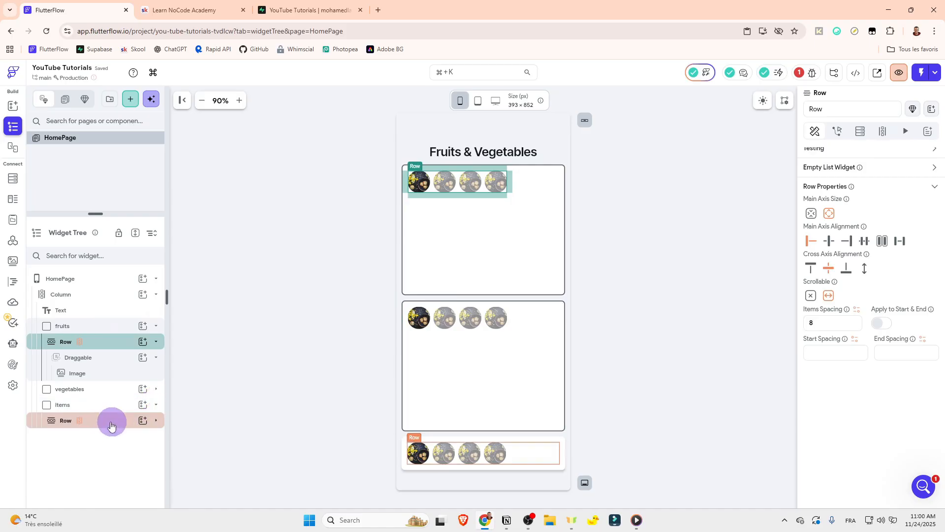
click(101, 427)
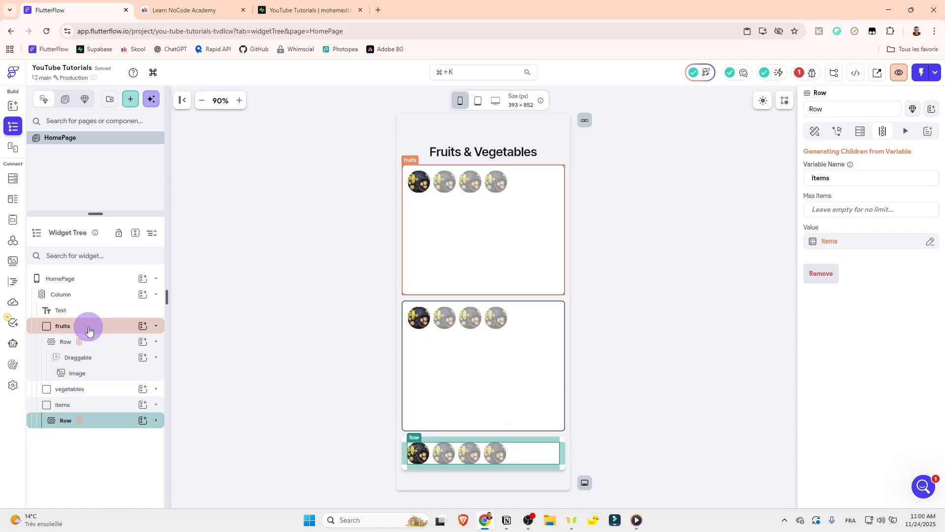
click(156, 405)
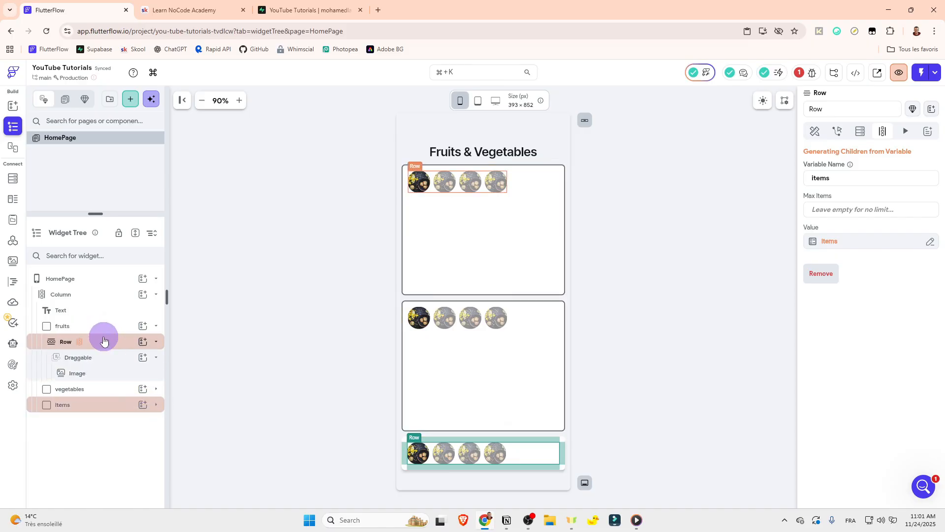
click(103, 345)
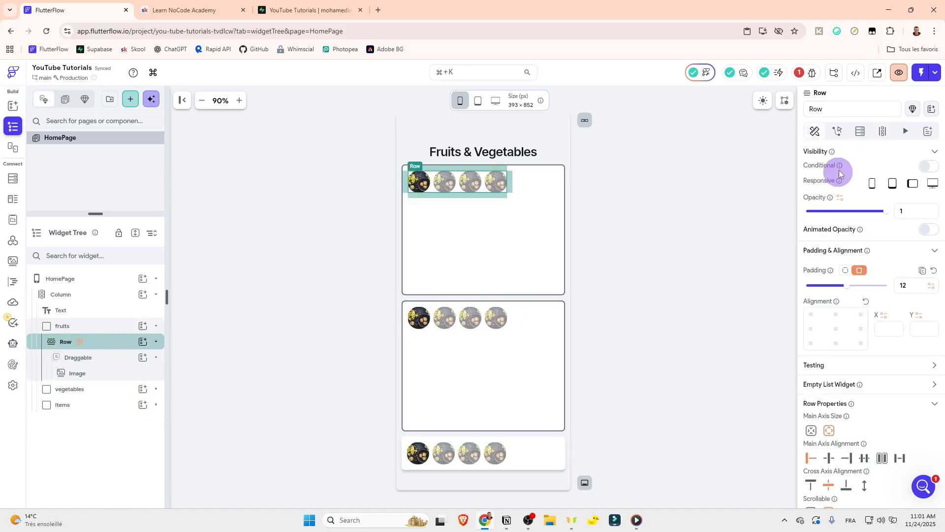
click(876, 138)
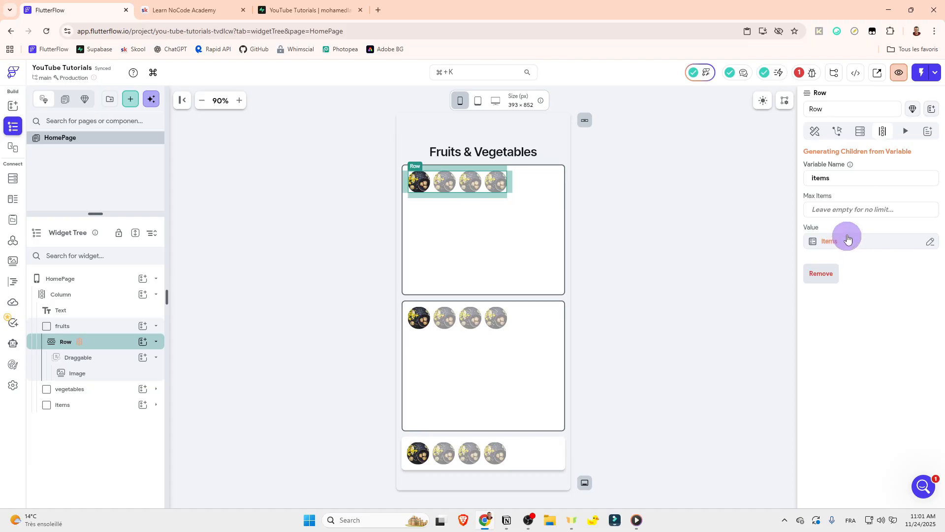
click(826, 243)
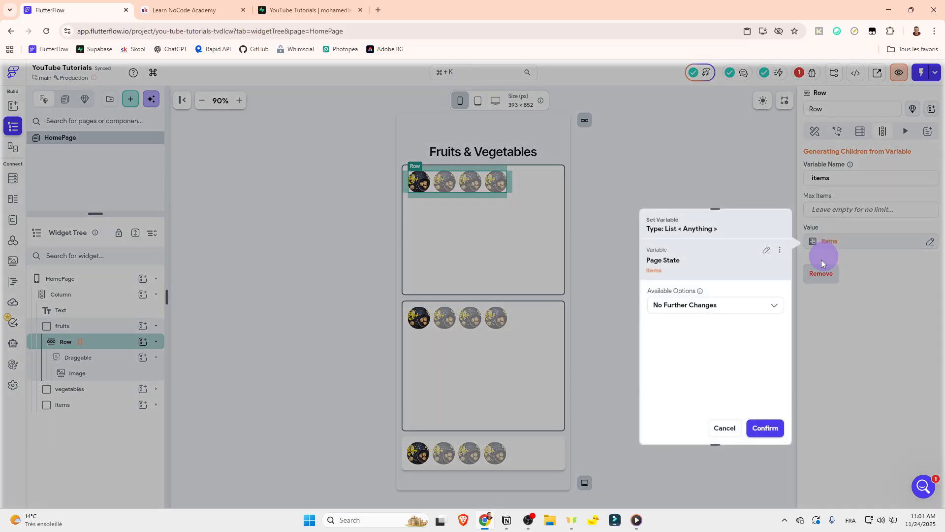
click(764, 277)
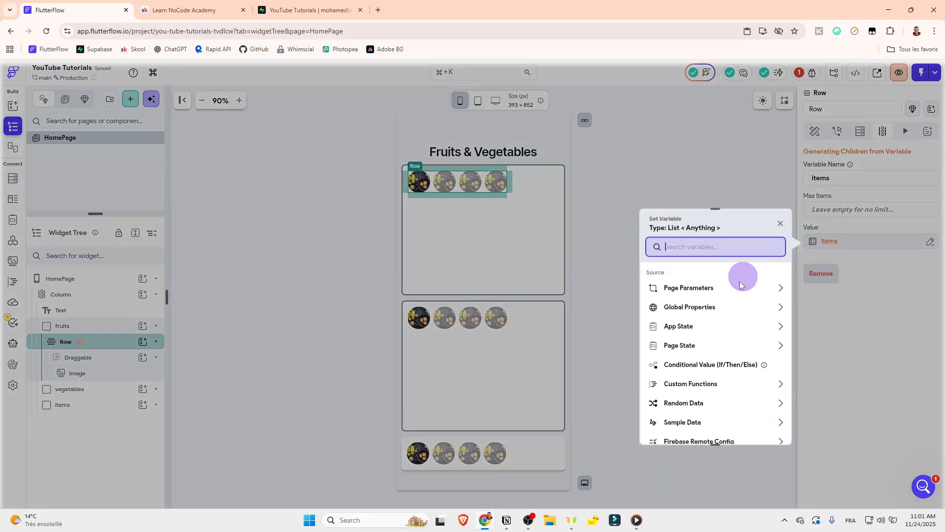
click(674, 347)
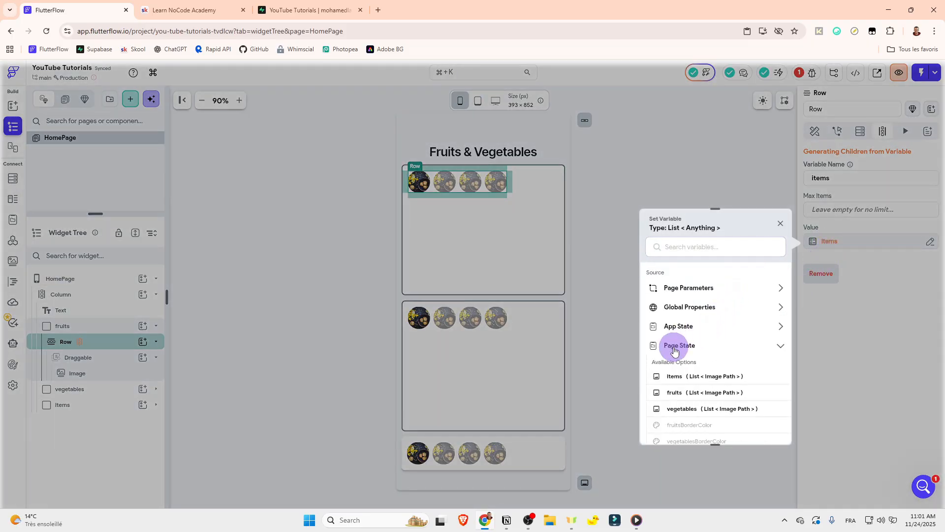
click(674, 394)
click(764, 427)
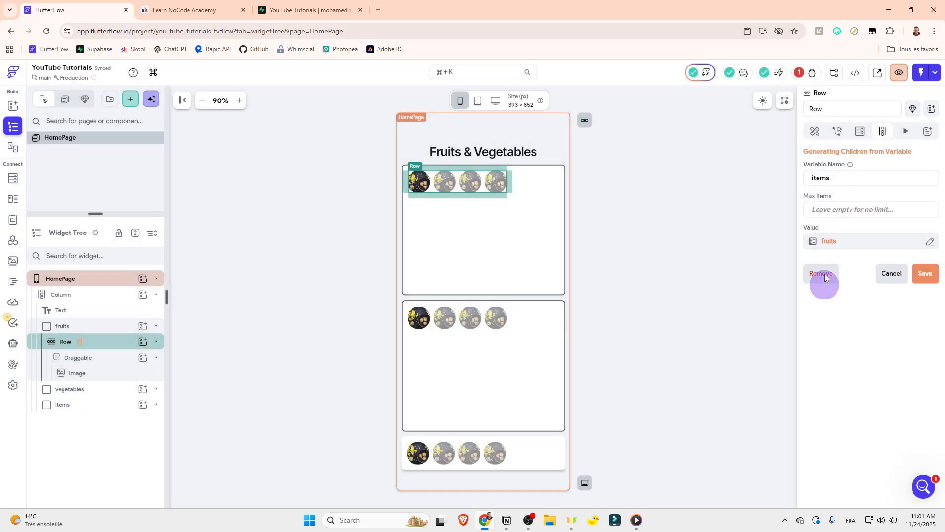
Step: Name the fruits Row's child-generation variable "fruitss" and save it
double_click(839, 176)
text(fruit)
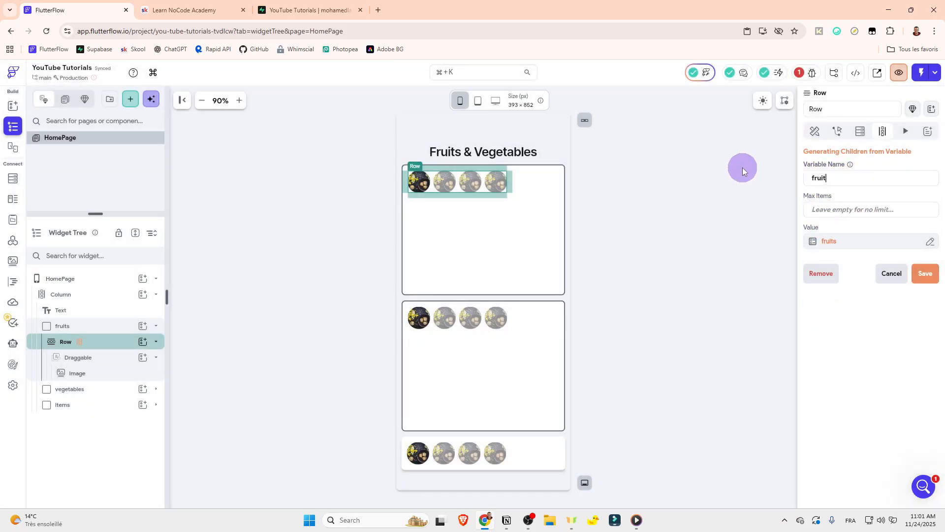
text(ss)
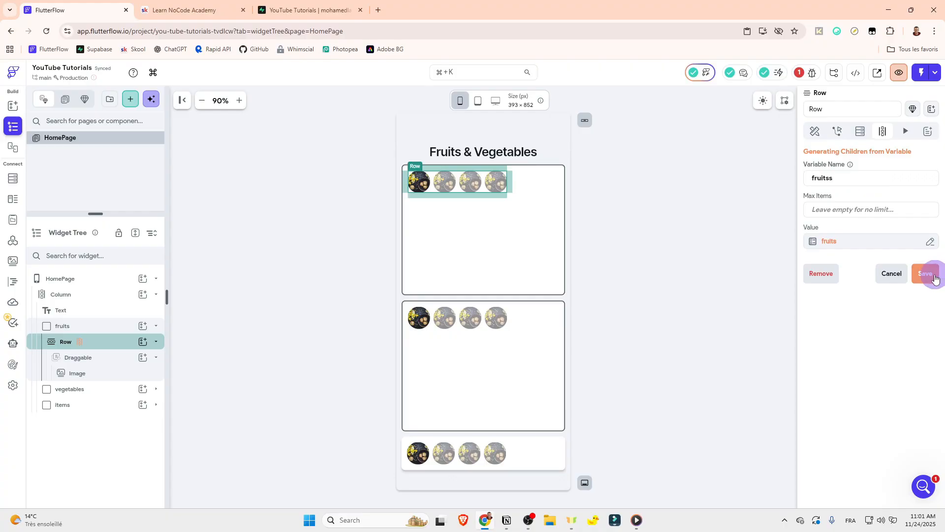
text(s)
click(930, 277)
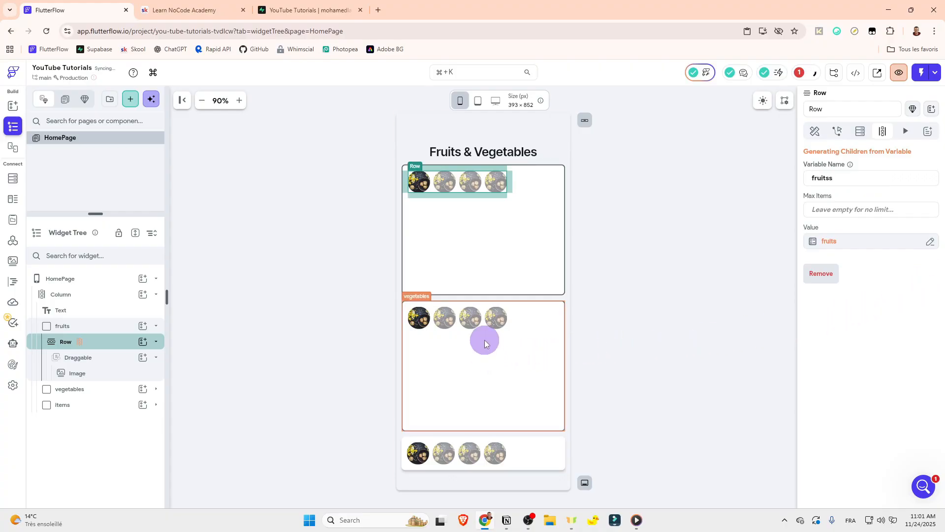
Step: Open the child-generation settings of the Row inside the vegetables container
click(156, 326)
click(156, 341)
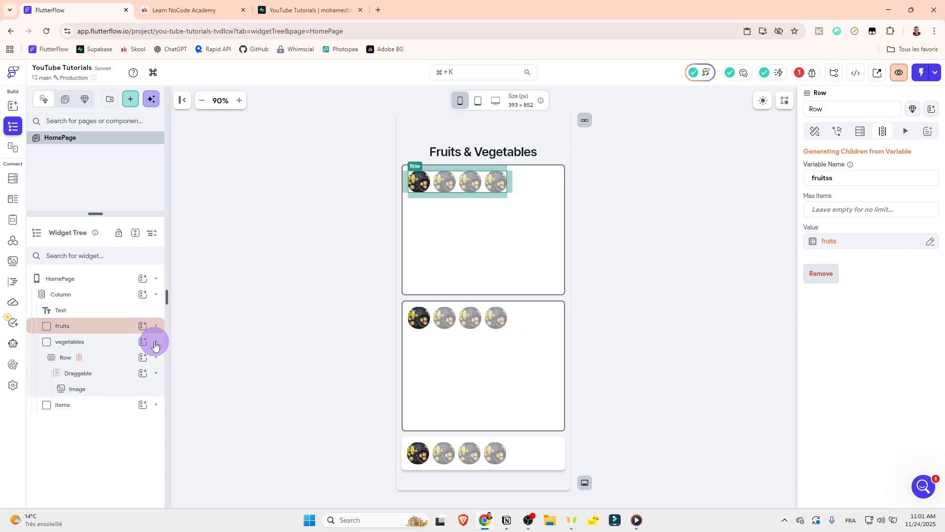
click(114, 358)
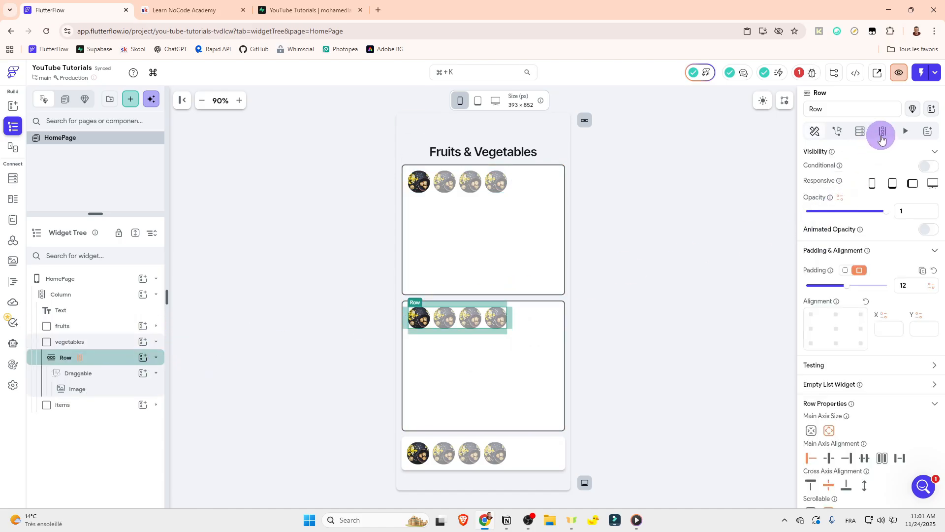
click(882, 136)
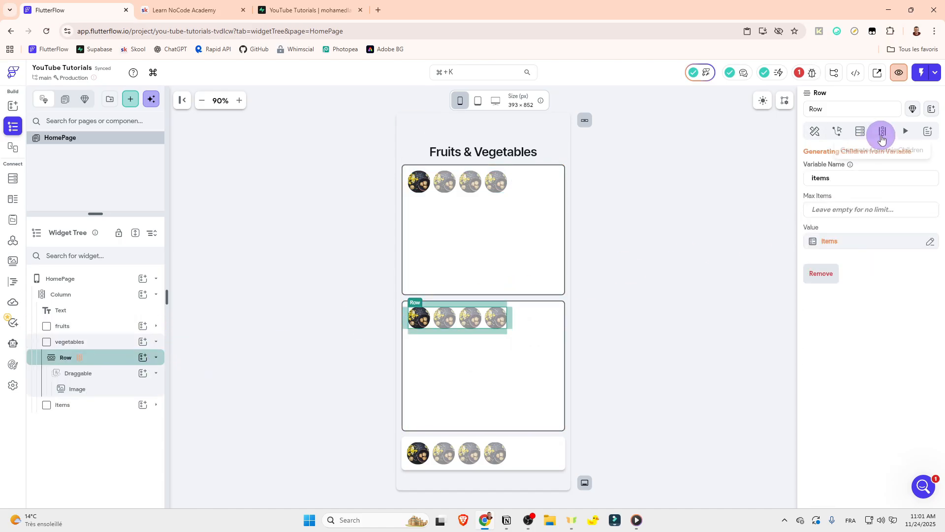
click(513, 231)
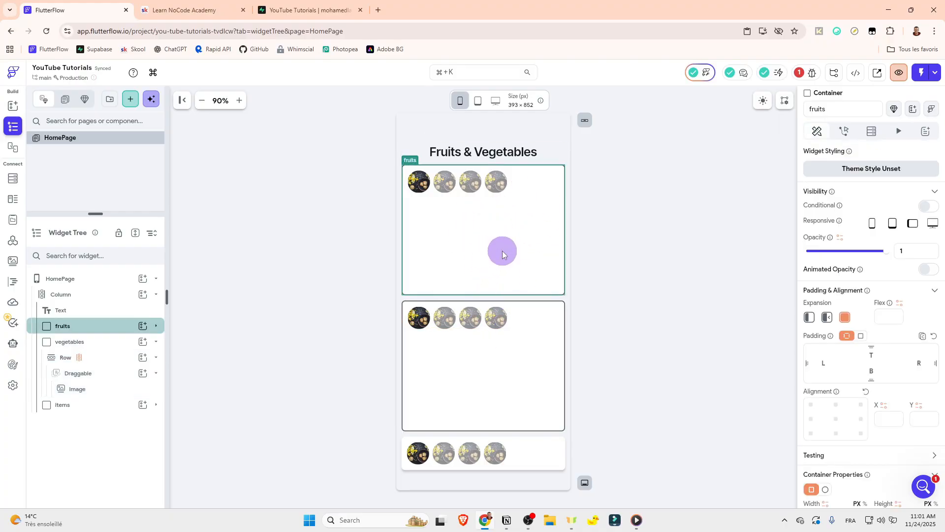
click(506, 325)
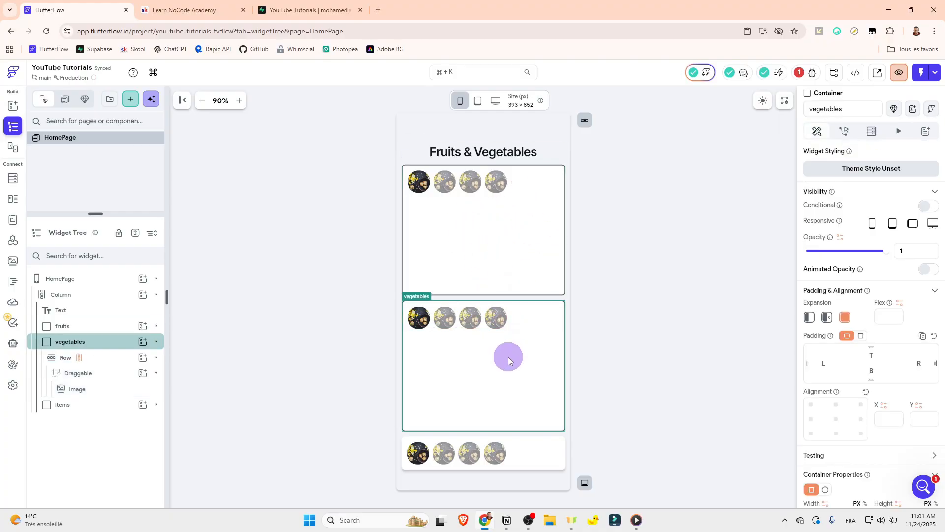
click(546, 462)
click(550, 465)
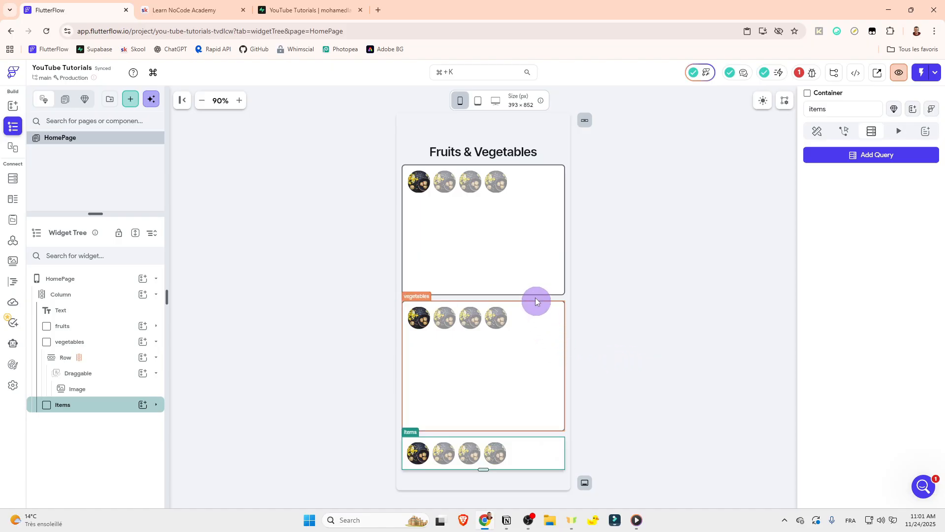
Step: Set the vegetables container's Row to generate its children from the vegetables page state list
click(106, 357)
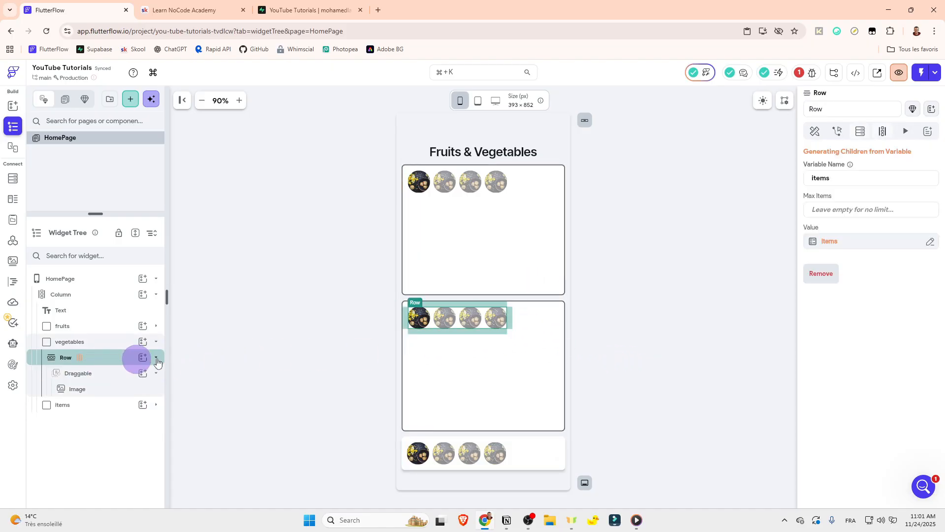
click(832, 243)
click(760, 256)
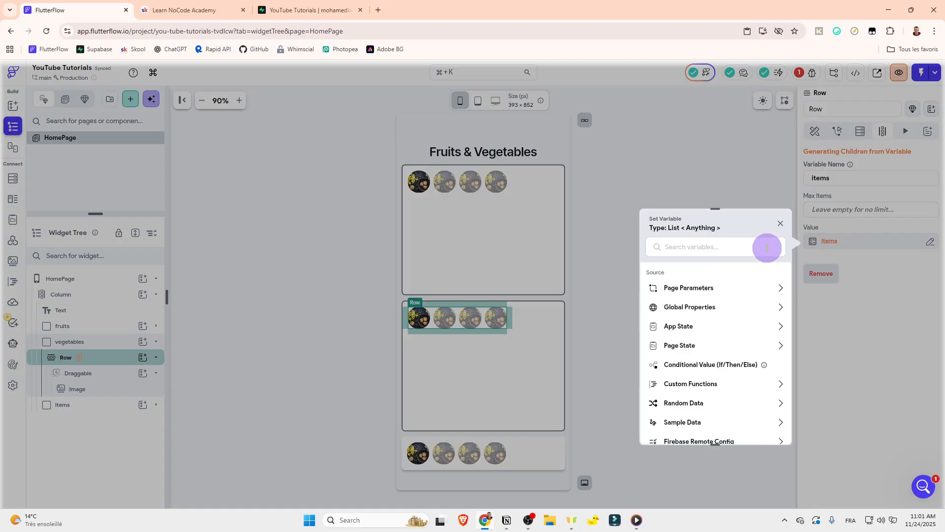
click(689, 345)
click(699, 409)
click(764, 427)
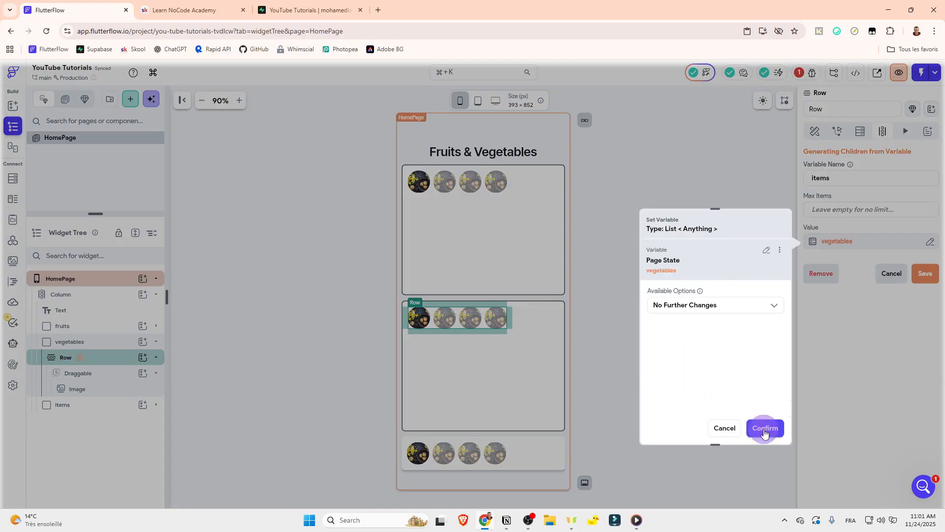
Step: Name the vegetables Row's child-generation variable "vegetabless" and save it
drag(851, 176, 719, 182)
text(ve)
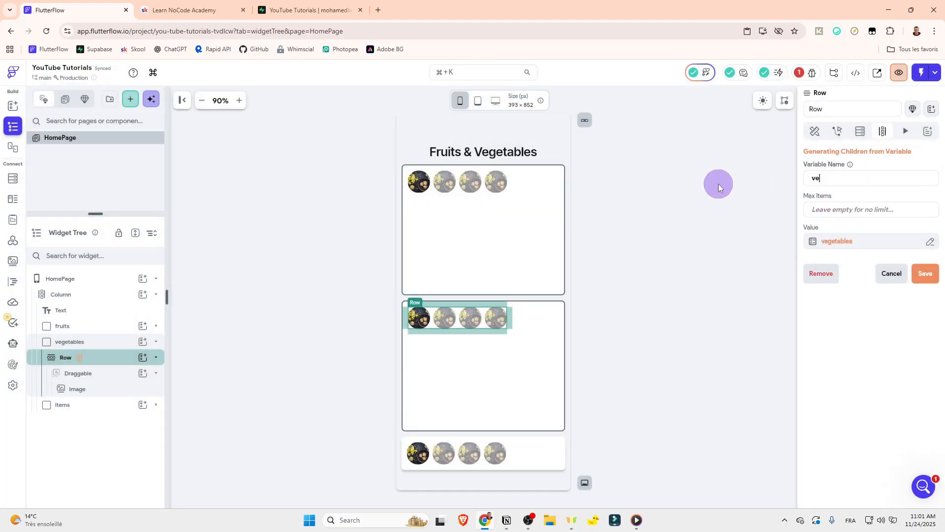
text(getabless)
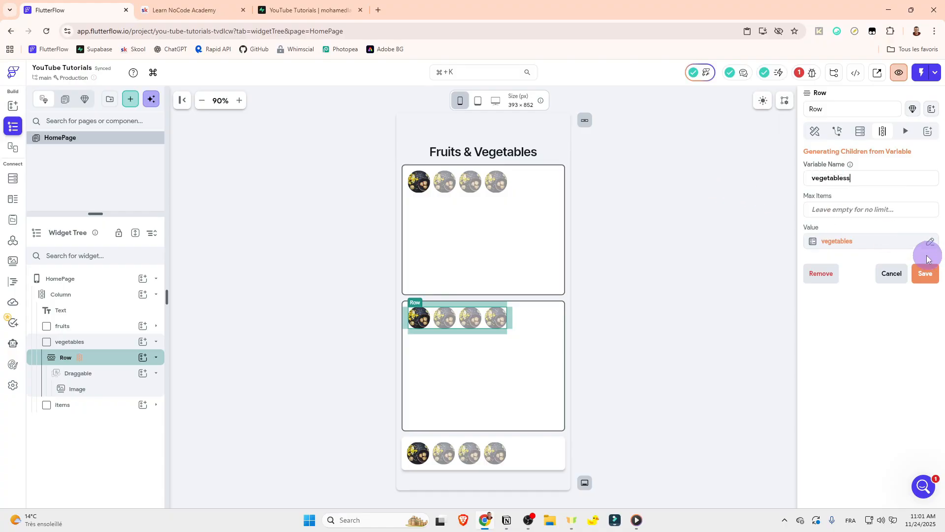
click(815, 130)
click(678, 267)
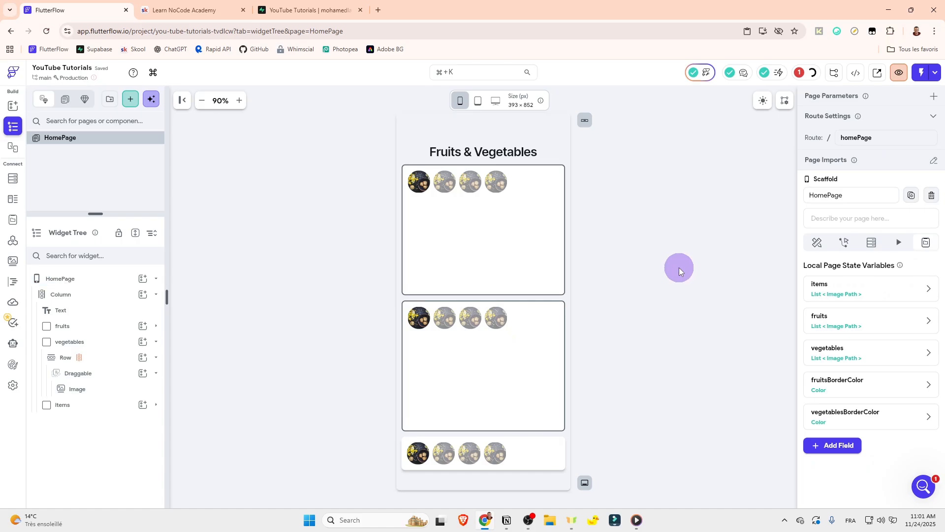
Step: Examine the items container's Row, Draggable and Image nesting in the widget tree
click(156, 342)
click(156, 341)
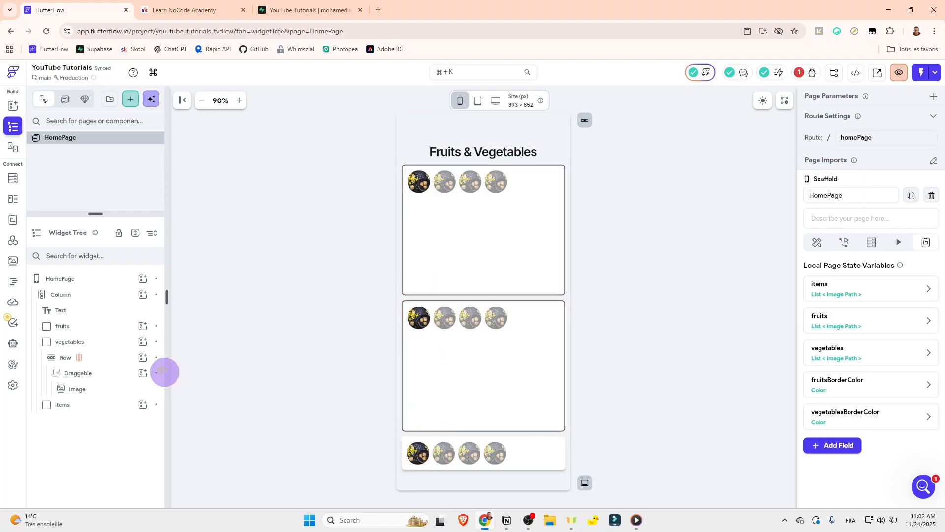
click(156, 342)
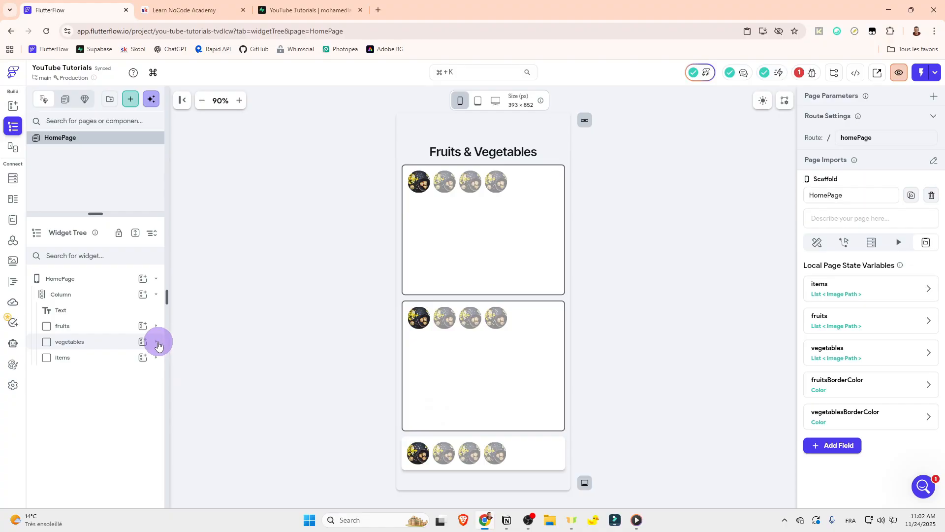
click(157, 358)
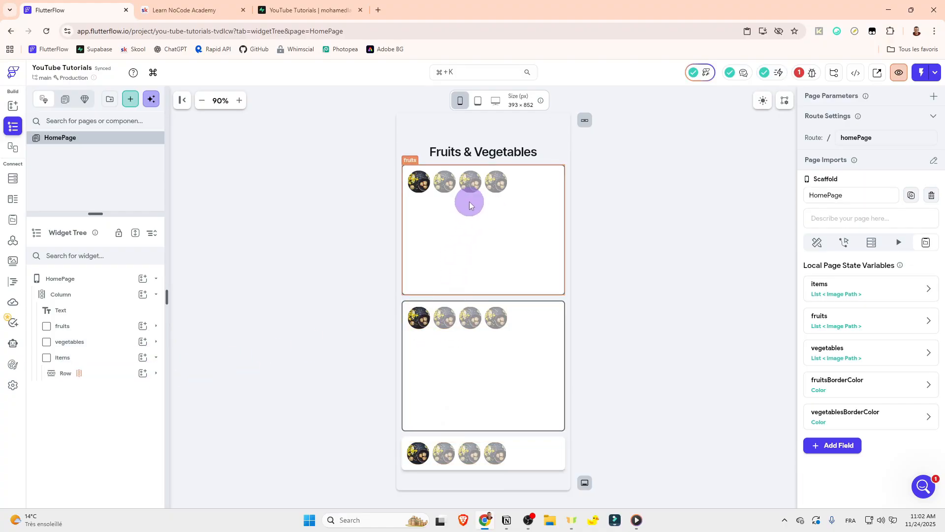
click(99, 373)
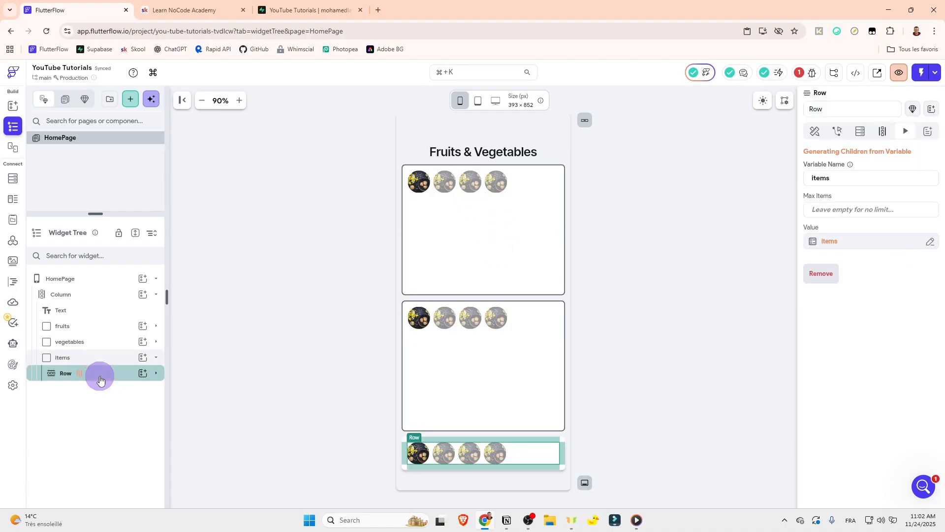
click(157, 378)
click(116, 389)
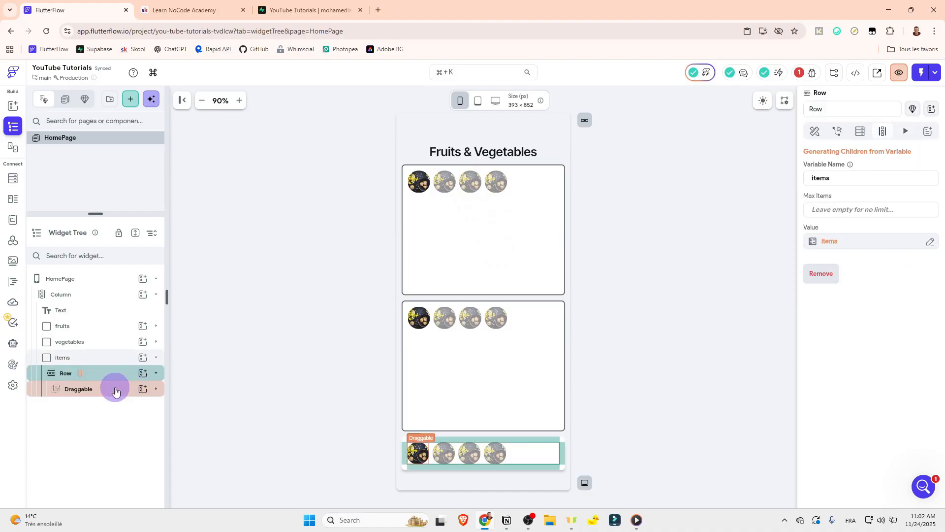
click(156, 389)
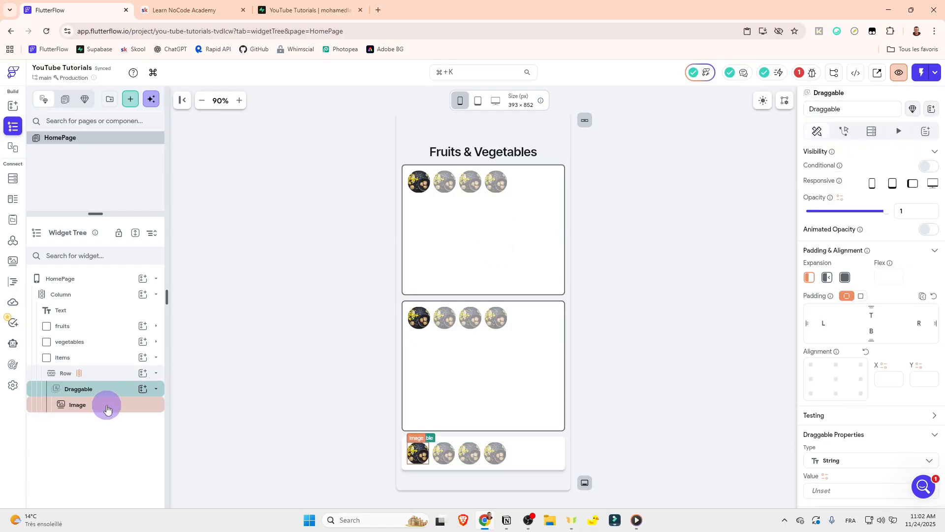
click(157, 389)
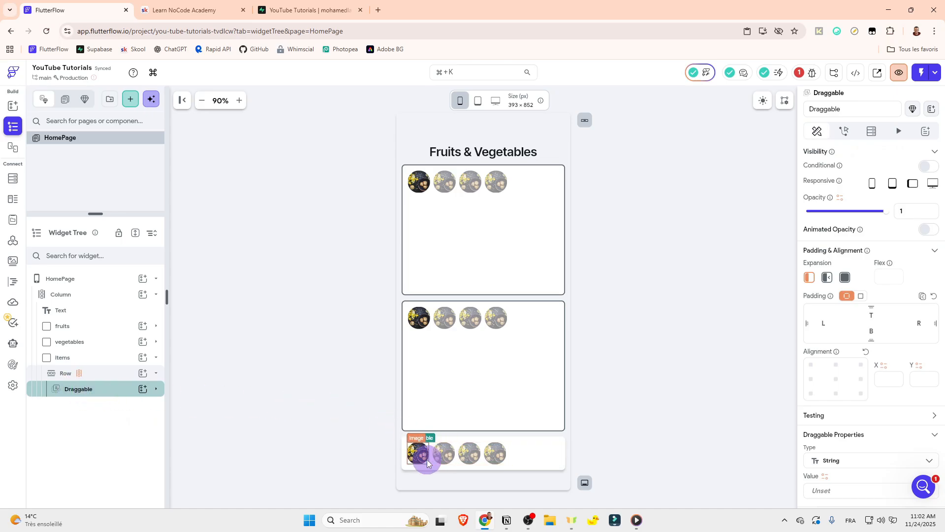
mouse_move(431, 460)
mouse_down()
mouse_move(399, 372)
mouse_move(463, 350)
mouse_move(451, 417)
mouse_move(430, 449)
mouse_move(420, 452)
mouse_move(415, 434)
mouse_move(431, 374)
mouse_move(420, 456)
mouse_move(455, 481)
mouse_move(616, 398)
mouse_move(568, 390)
mouse_move(612, 386)
mouse_move(627, 329)
mouse_move(635, 339)
mouse_move(414, 458)
mouse_up()
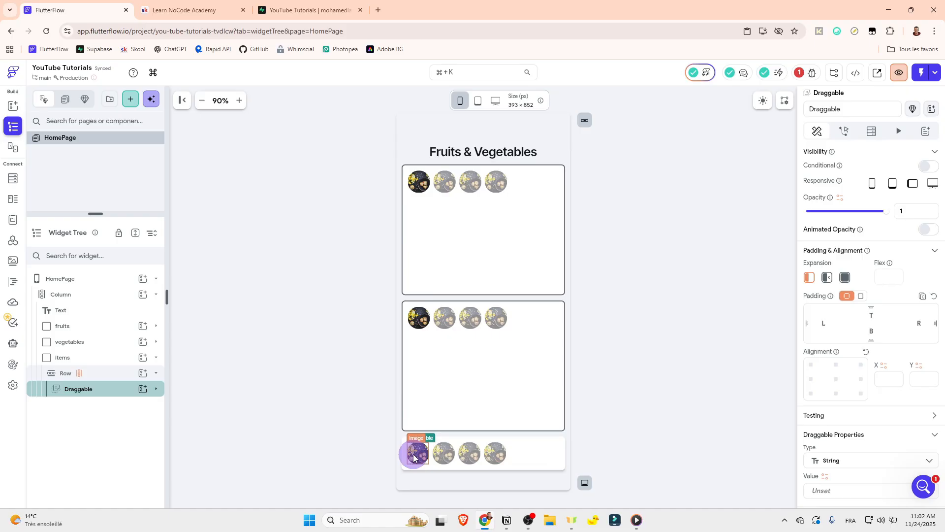
drag(413, 454, 452, 254)
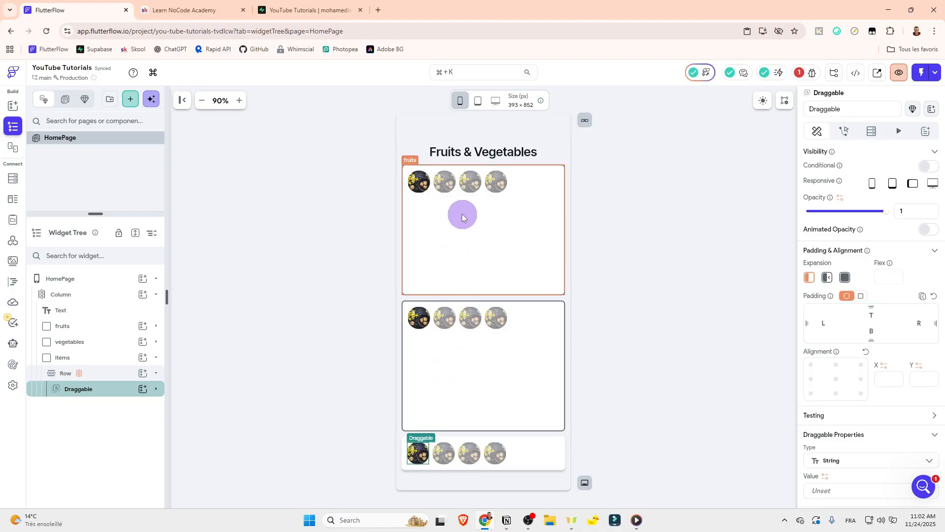
drag(461, 214, 112, 335)
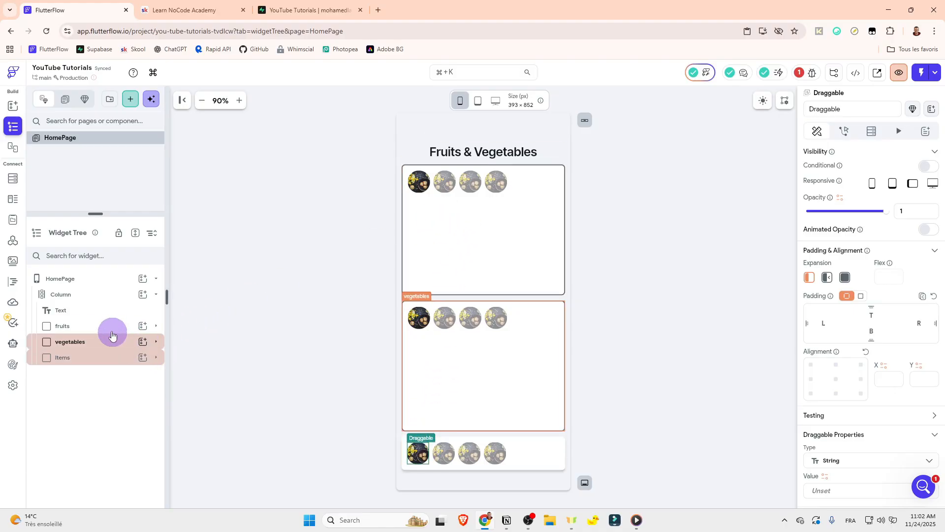
Step: Wrap the fruits container in a DragTarget widget
click(72, 328)
right_click(63, 328)
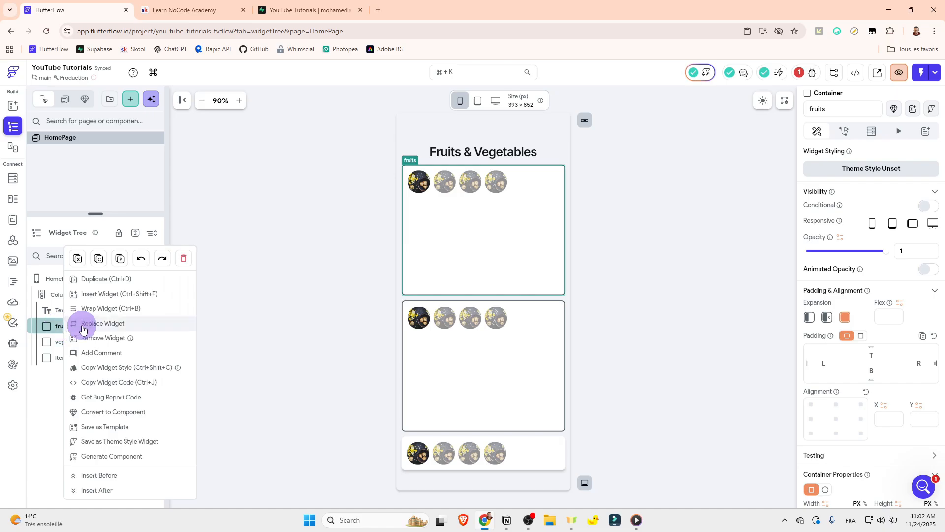
click(104, 309)
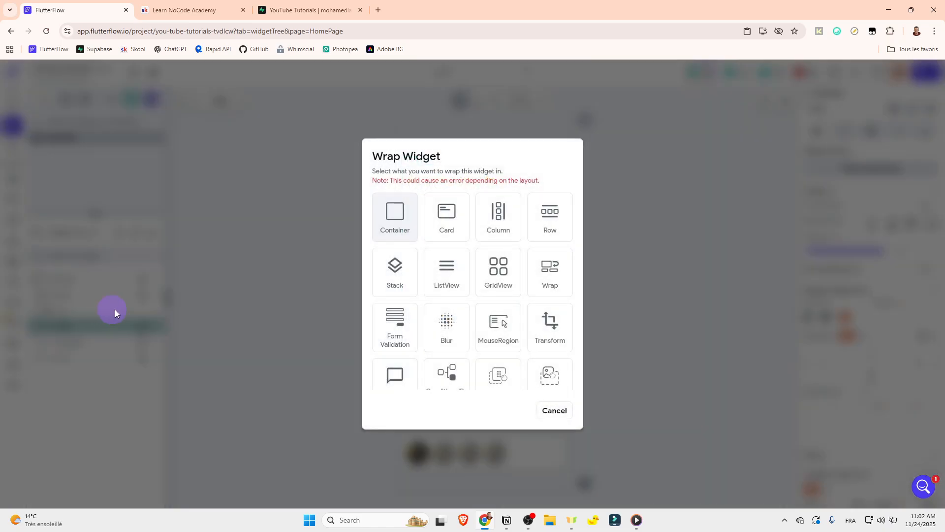
scroll(494, 303, down, 2)
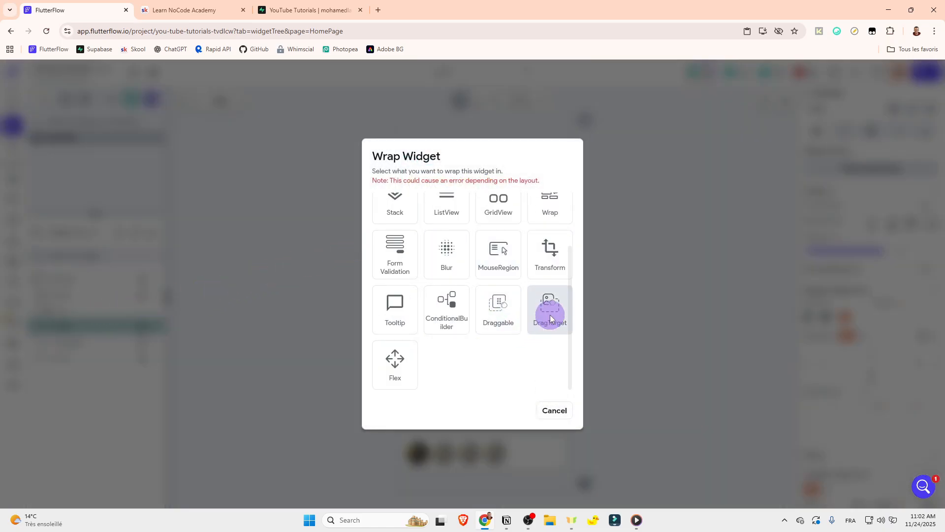
click(549, 310)
Step: Wrap the vegetables container in a DragTarget widget
right_click(72, 357)
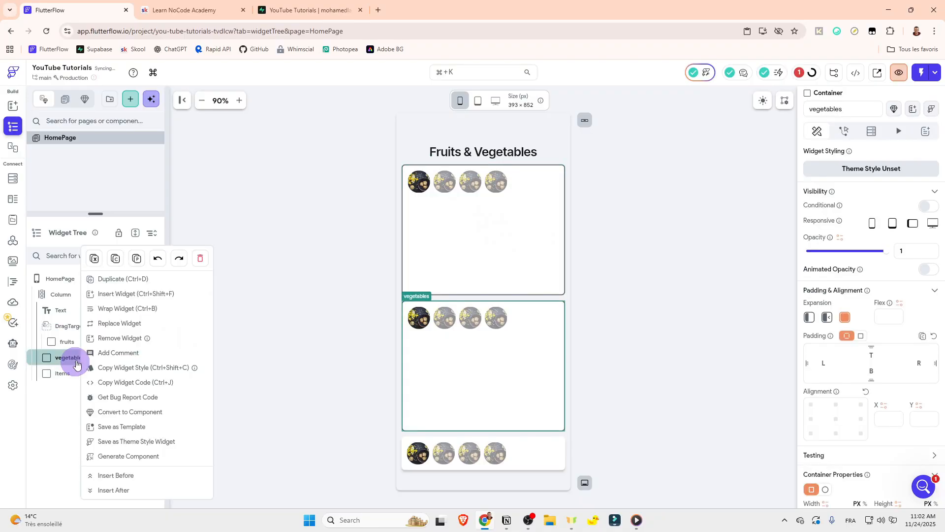
click(111, 308)
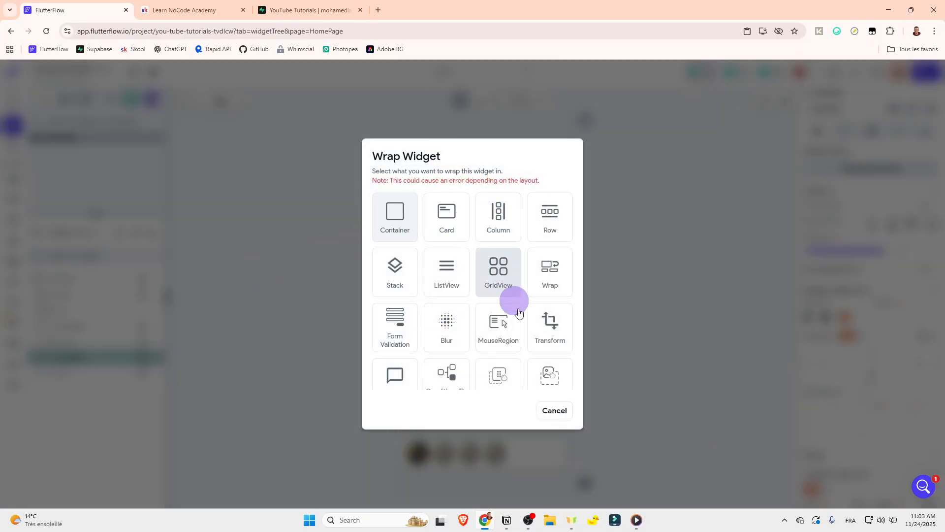
scroll(541, 344, down, 2)
click(558, 343)
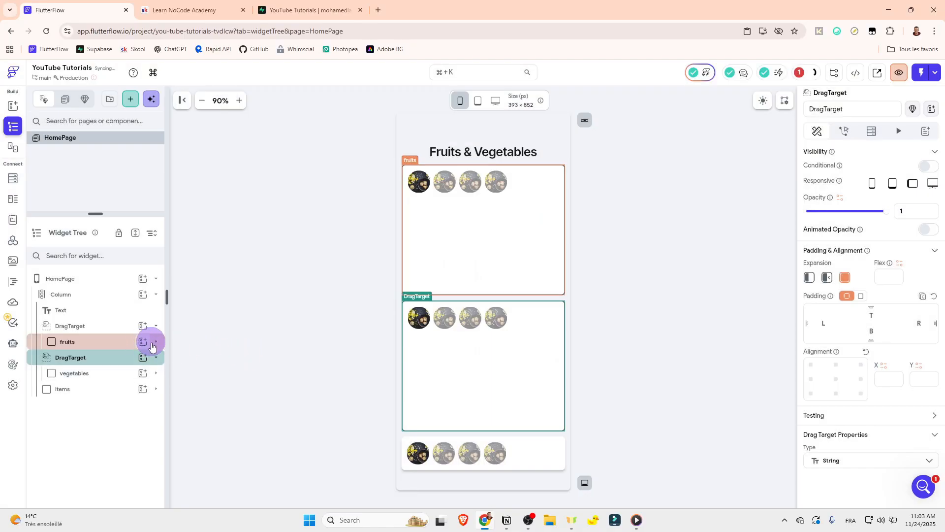
Step: Set the type of the Draggable inside the items container's Row to ImagePath
click(76, 325)
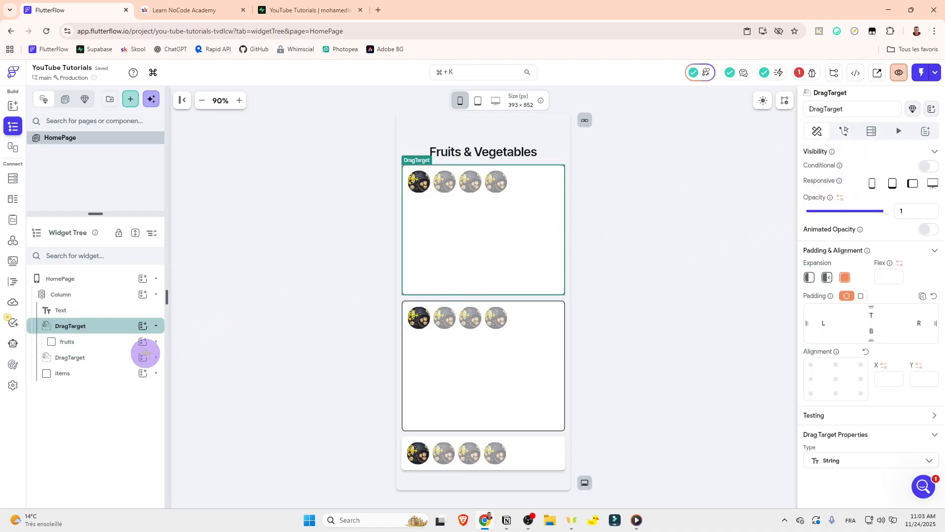
click(157, 376)
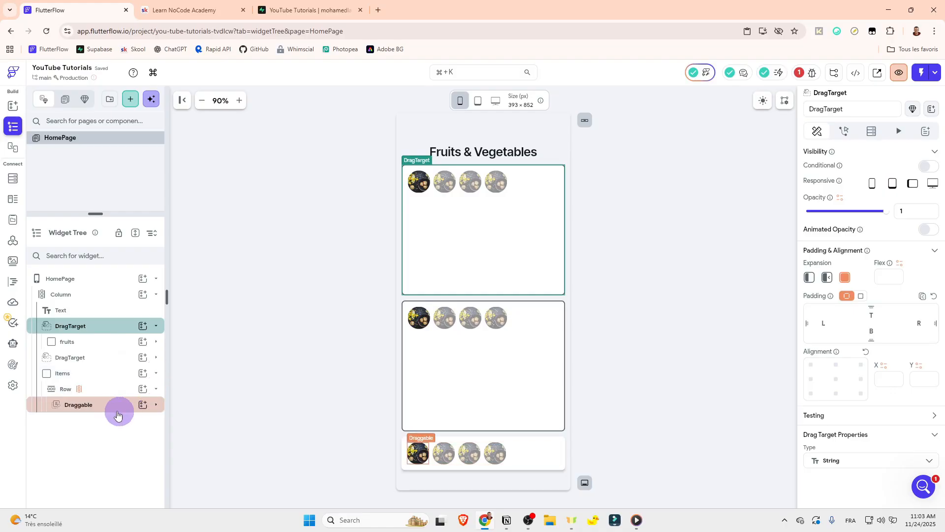
click(90, 411)
scroll(926, 320, down, 4)
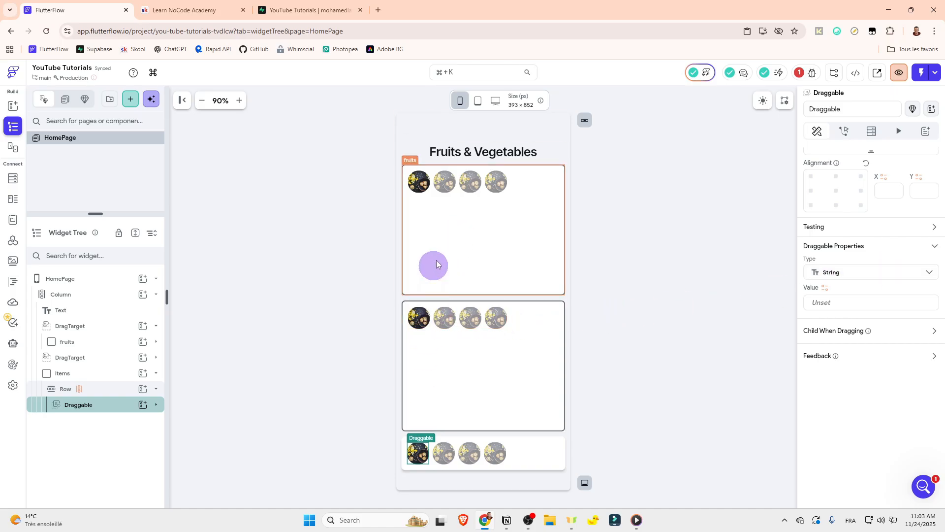
click(930, 272)
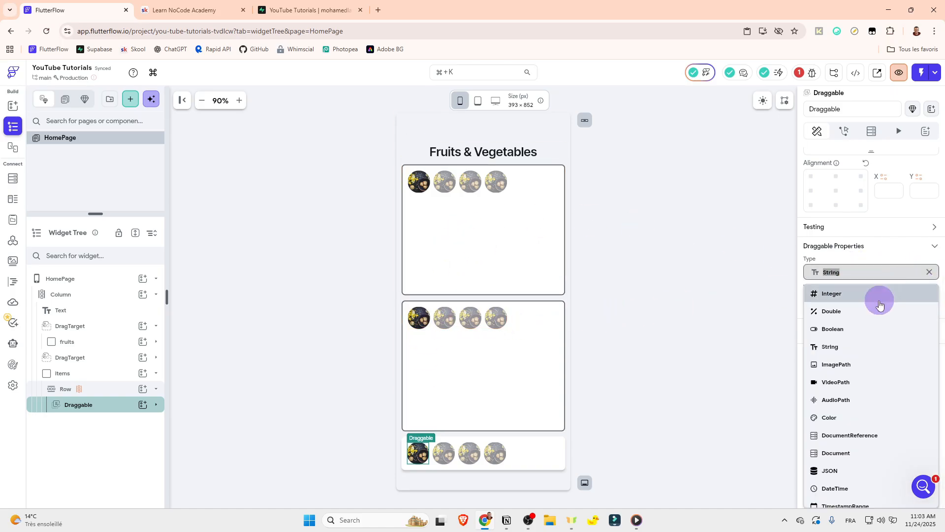
click(844, 364)
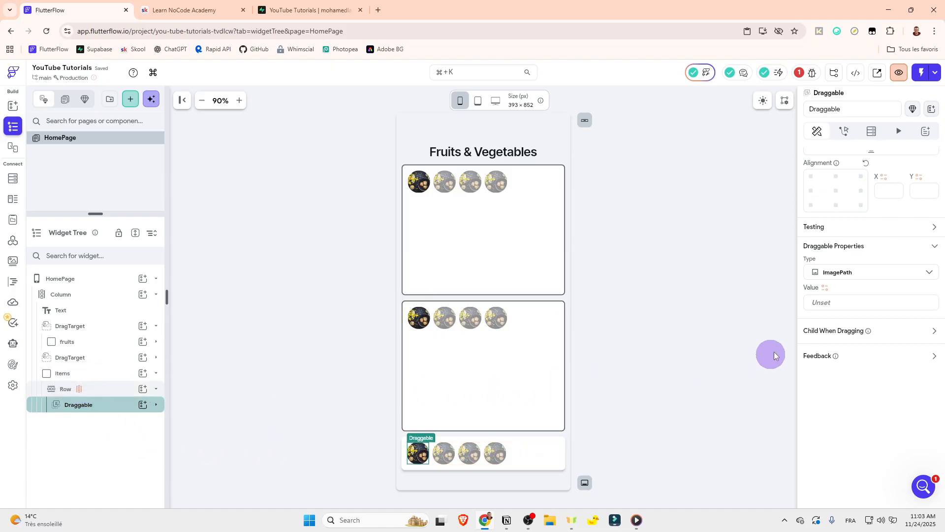
Step: Bind the items Draggable's value to the items Item variable and confirm it
click(825, 292)
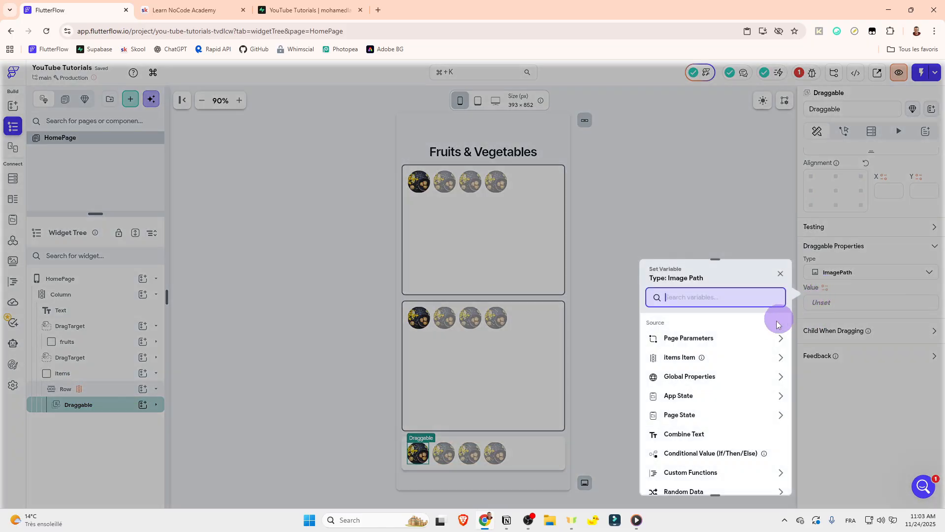
click(678, 359)
click(765, 481)
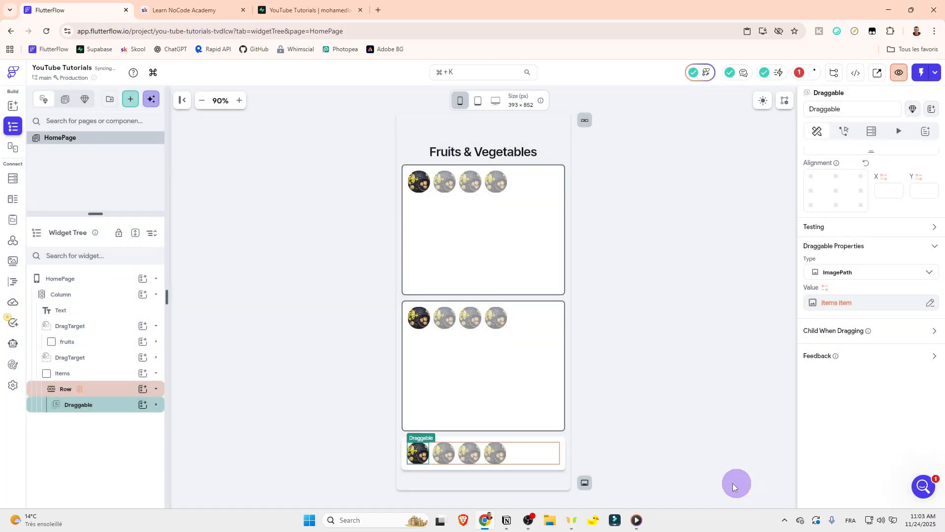
Step: Set the type of the Draggable inside the vegetables container's Row to ImagePath
click(421, 319)
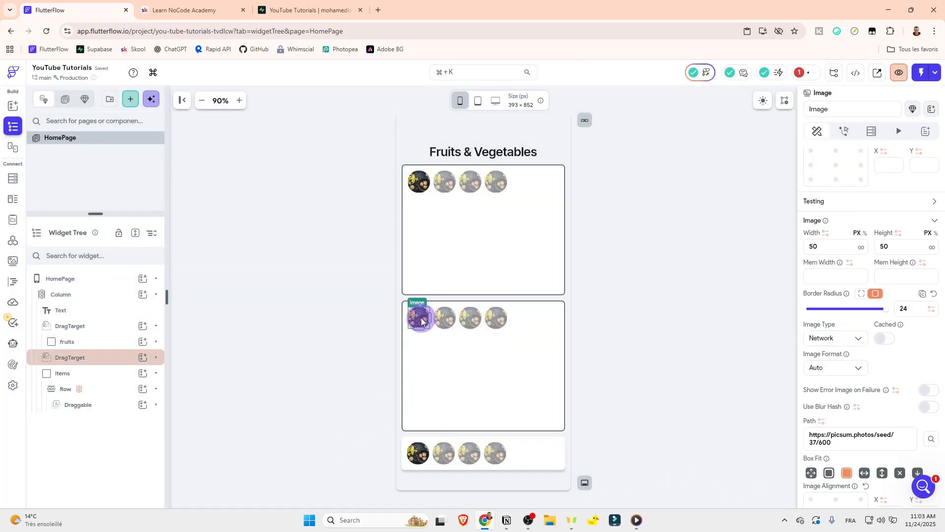
click(106, 358)
click(156, 358)
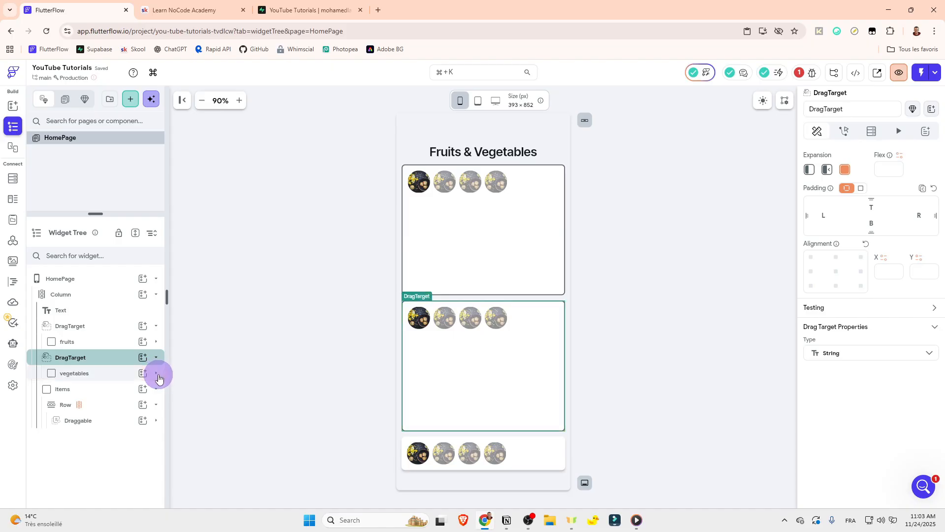
click(156, 373)
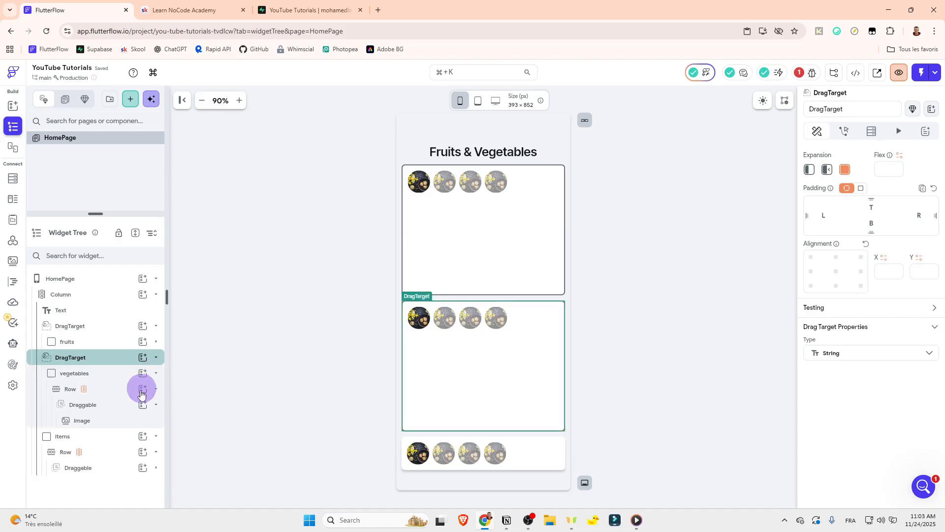
click(112, 406)
scroll(941, 384, down, 1)
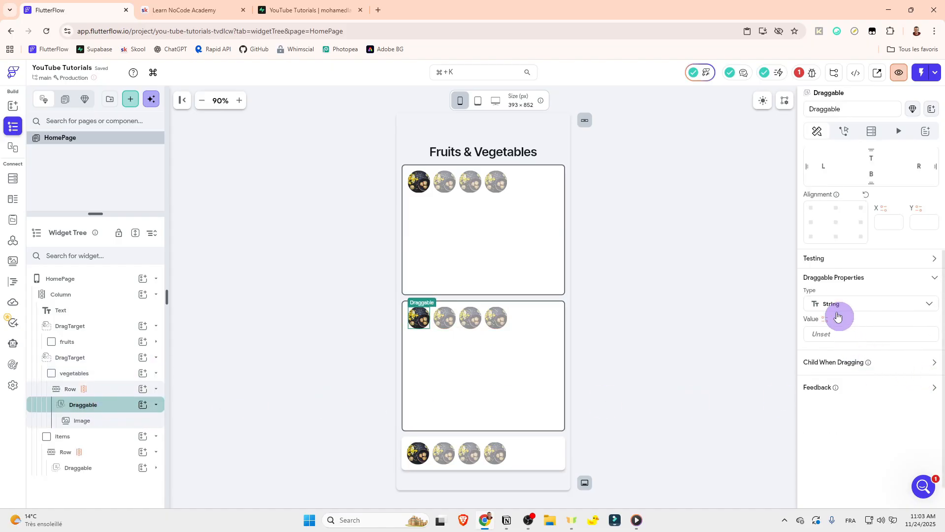
click(835, 303)
click(828, 395)
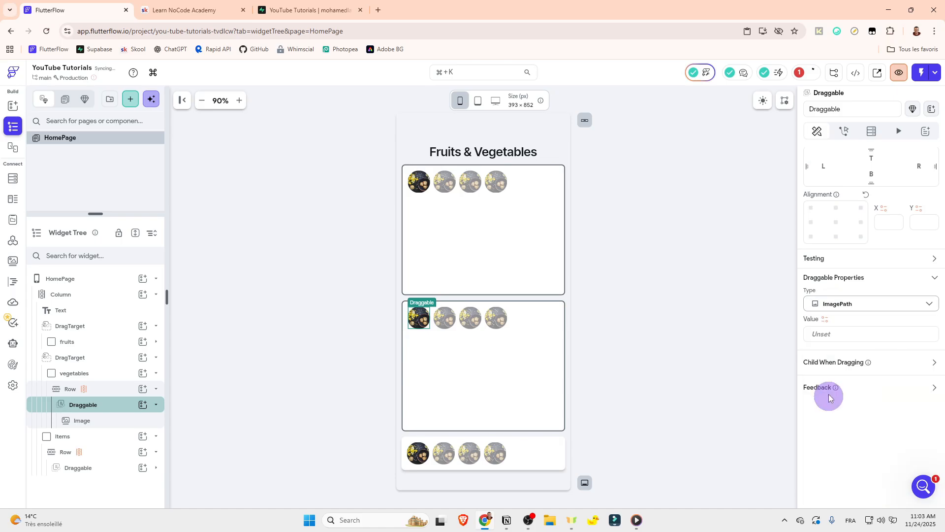
Step: Bind the vegetables Draggable's value to the vegetabless Item variable and confirm it
click(825, 318)
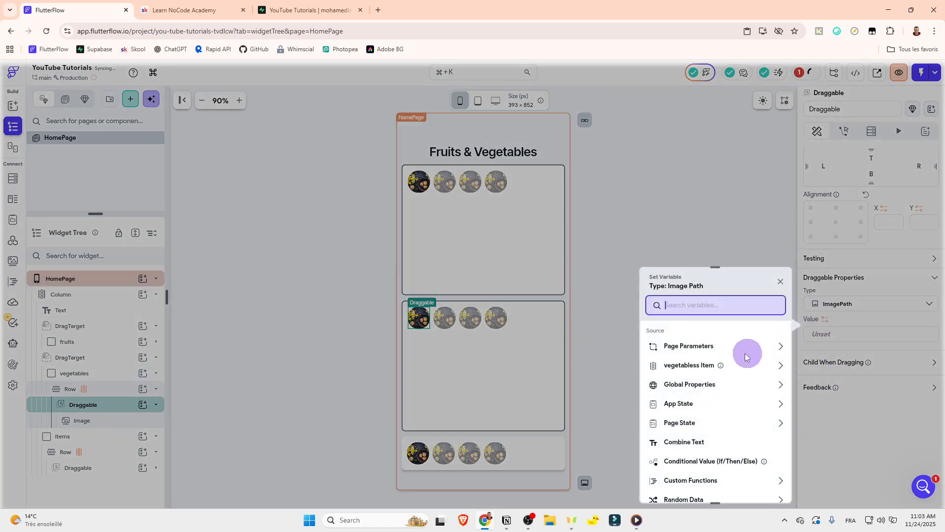
click(684, 370)
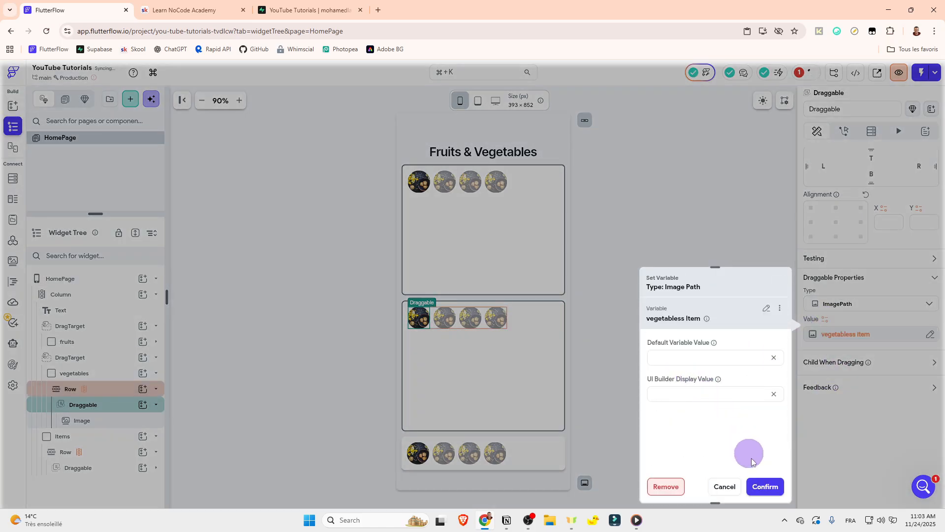
click(762, 485)
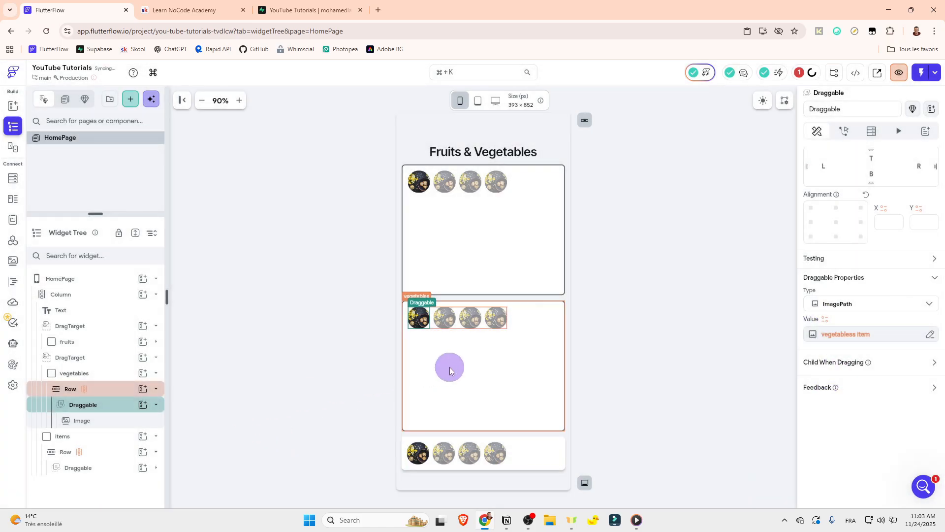
Step: Set the type of the Draggable inside the fruits container's Row to ImagePath
click(155, 358)
click(154, 360)
click(156, 373)
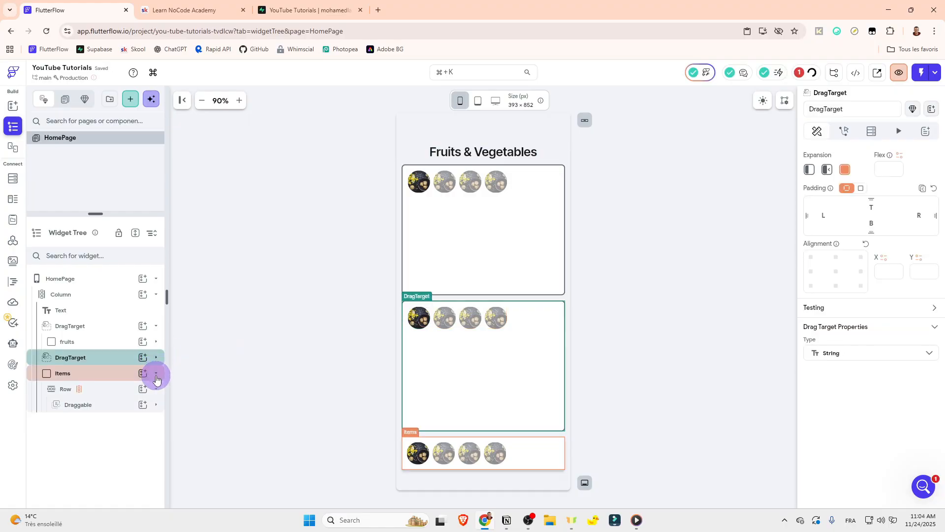
click(457, 409)
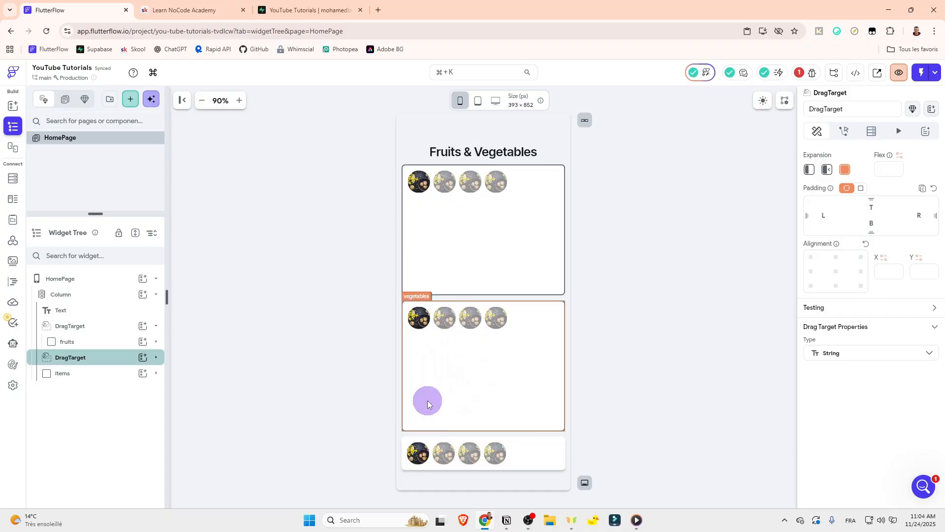
click(156, 343)
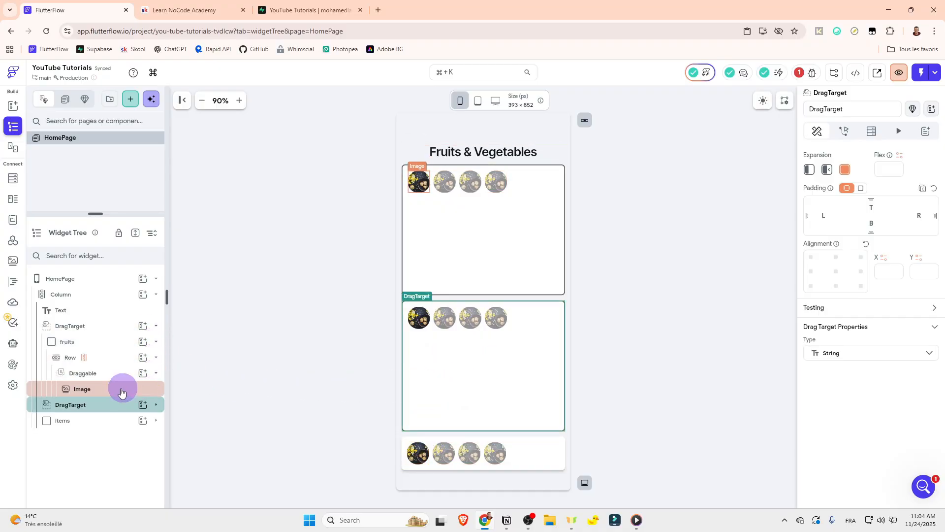
click(93, 373)
click(842, 353)
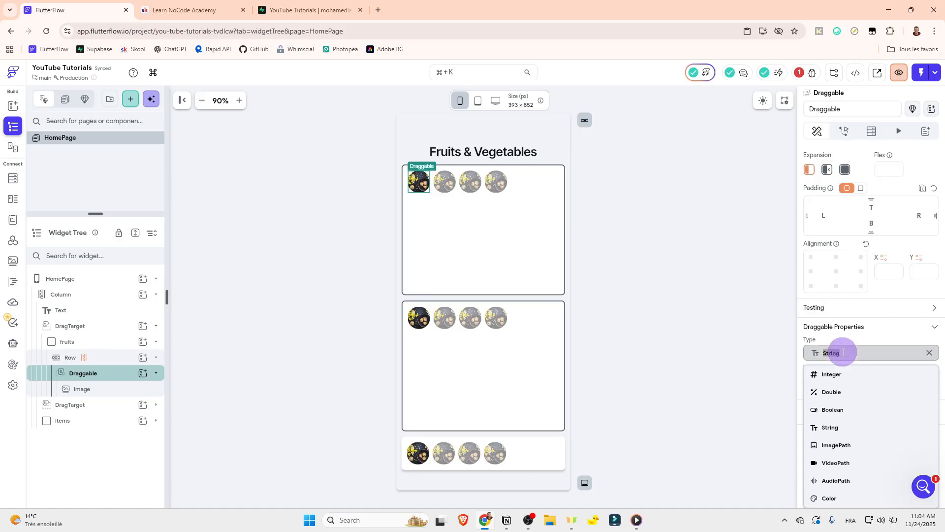
click(839, 446)
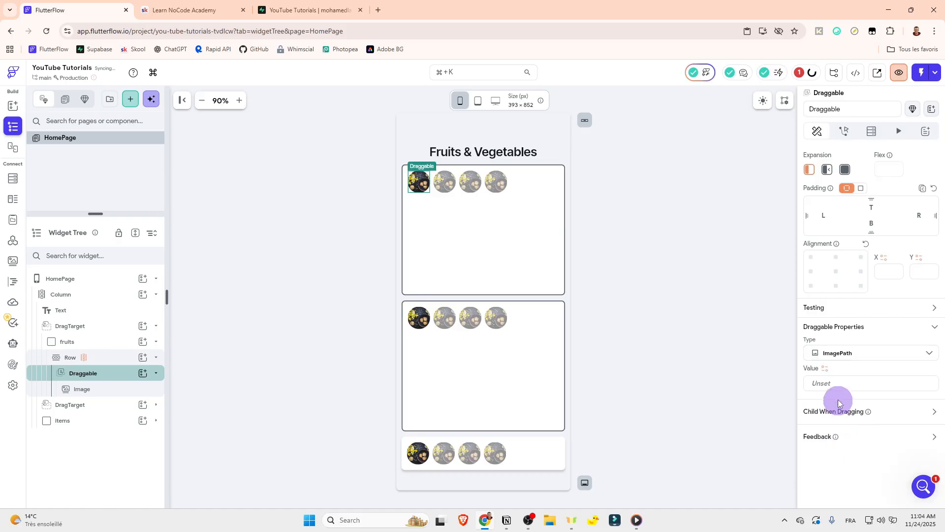
Step: Bind the fruits Draggable's value to the fruitss Item variable and confirm it
click(825, 370)
click(672, 364)
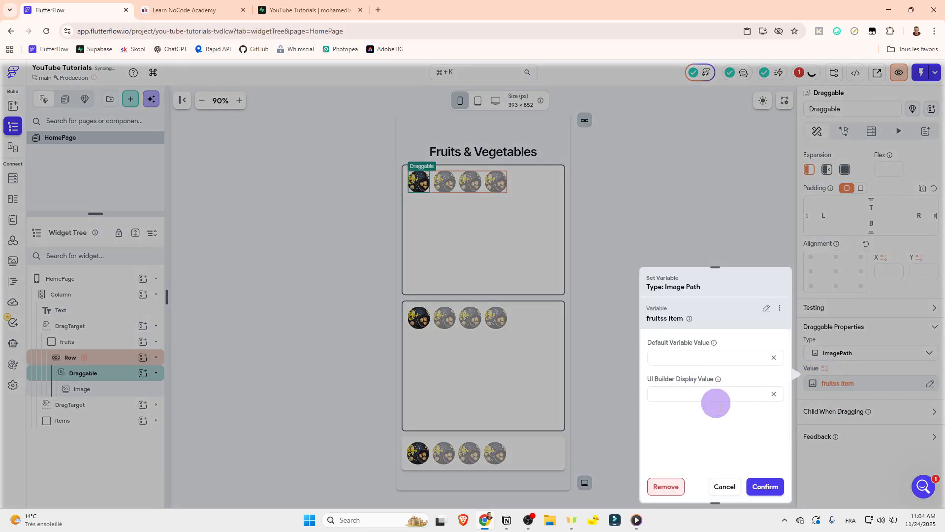
click(761, 487)
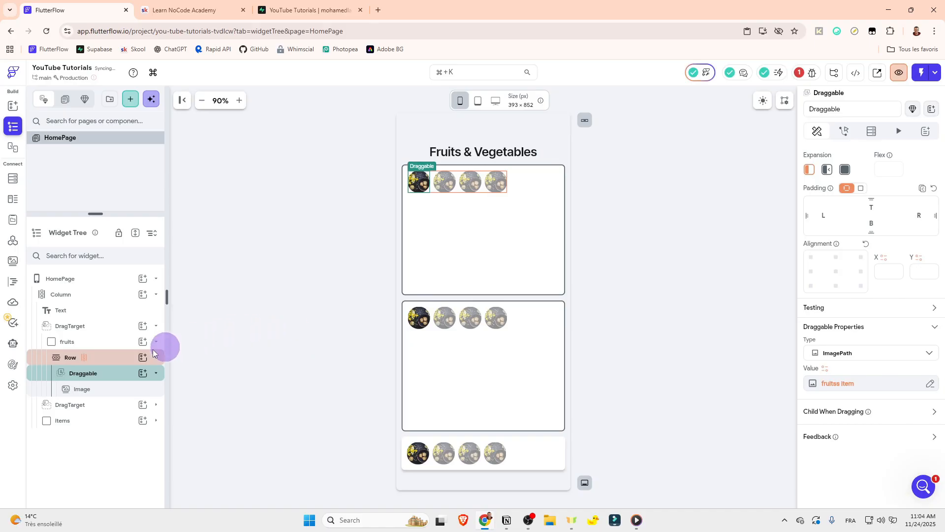
Step: Set the type of the DragTarget around the fruits container to ImagePath
click(156, 329)
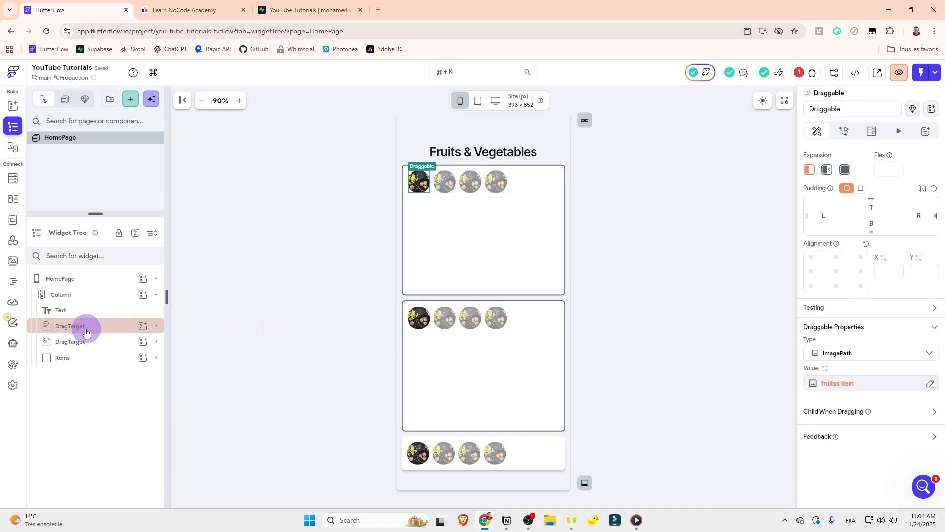
click(102, 326)
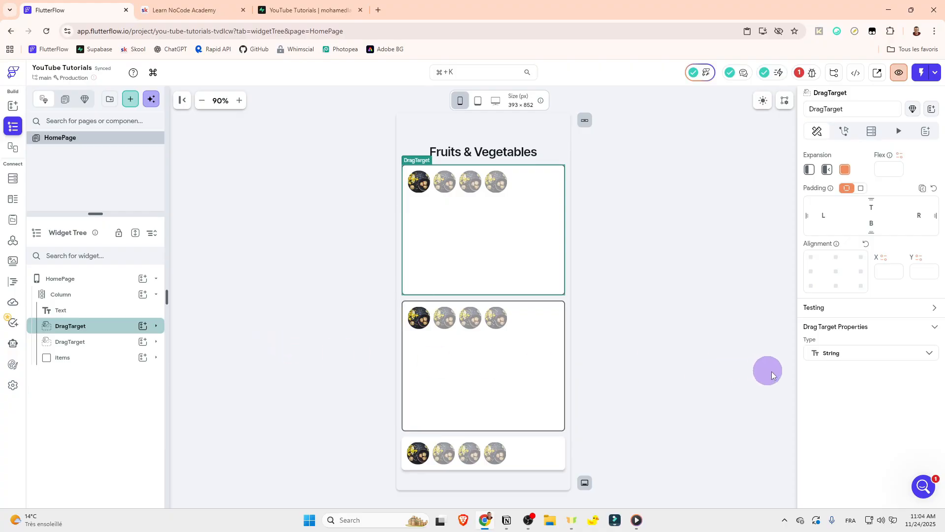
click(925, 357)
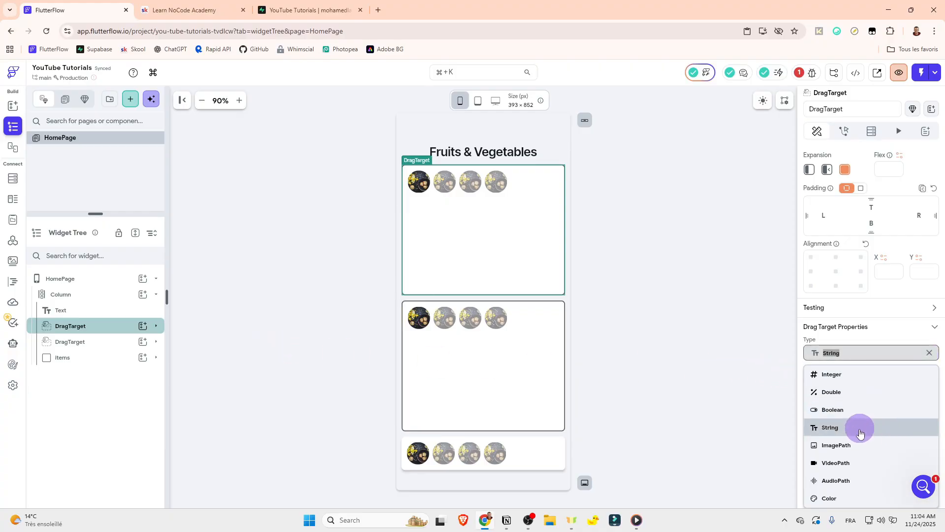
click(850, 445)
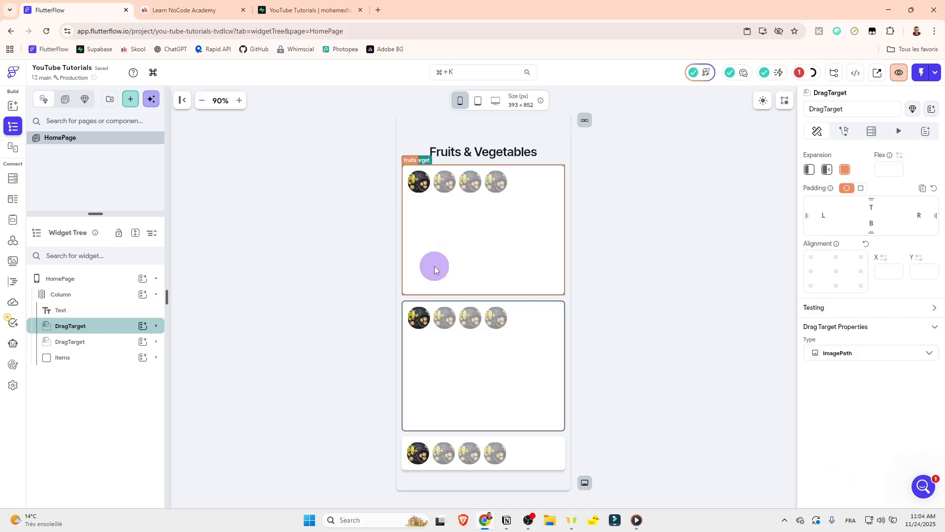
Step: Set the type of the DragTarget around the vegetables container to ImagePath
click(98, 342)
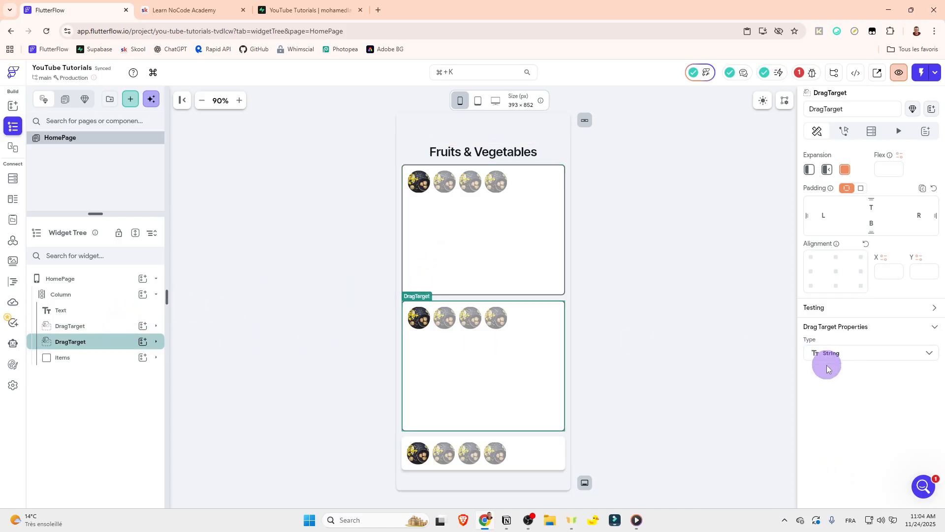
click(827, 366)
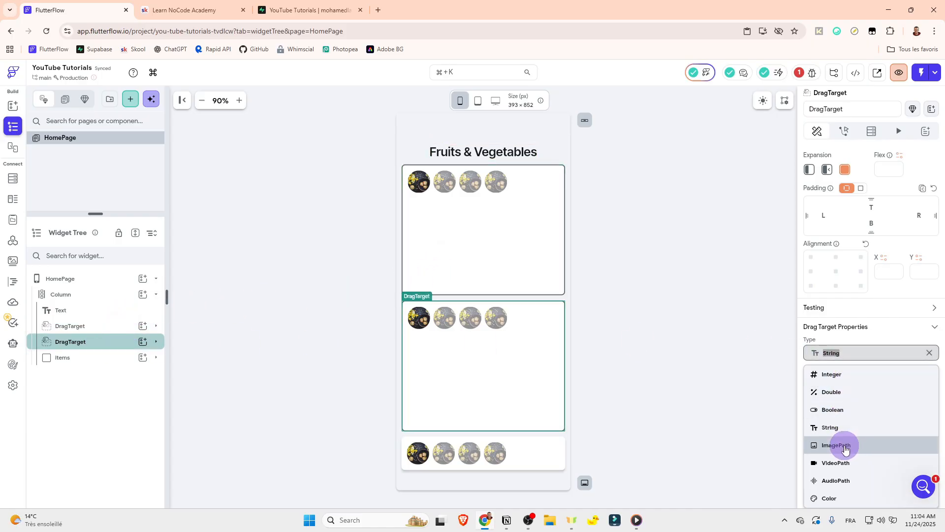
click(845, 446)
click(747, 344)
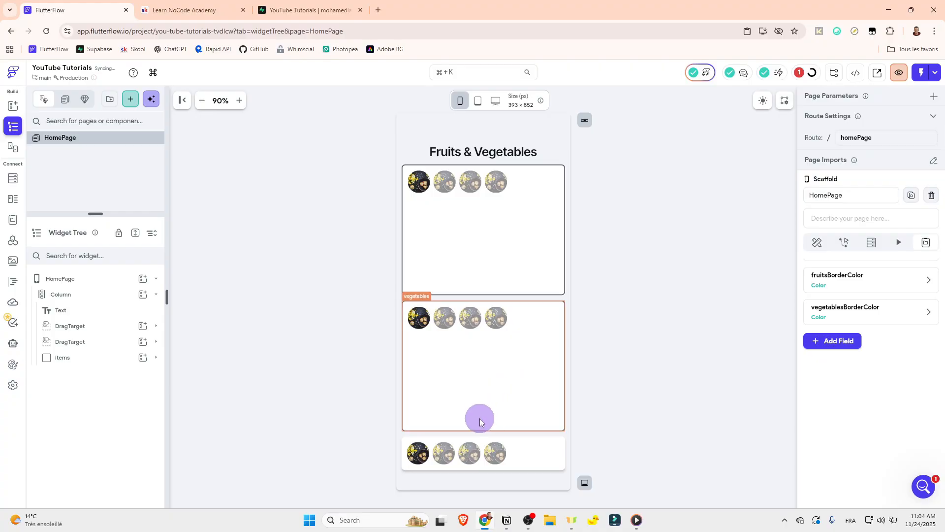
Step: Add an On Drag Accept trigger to the fruits DragTarget in the Action Flow Editor and close the editor
click(79, 329)
click(746, 280)
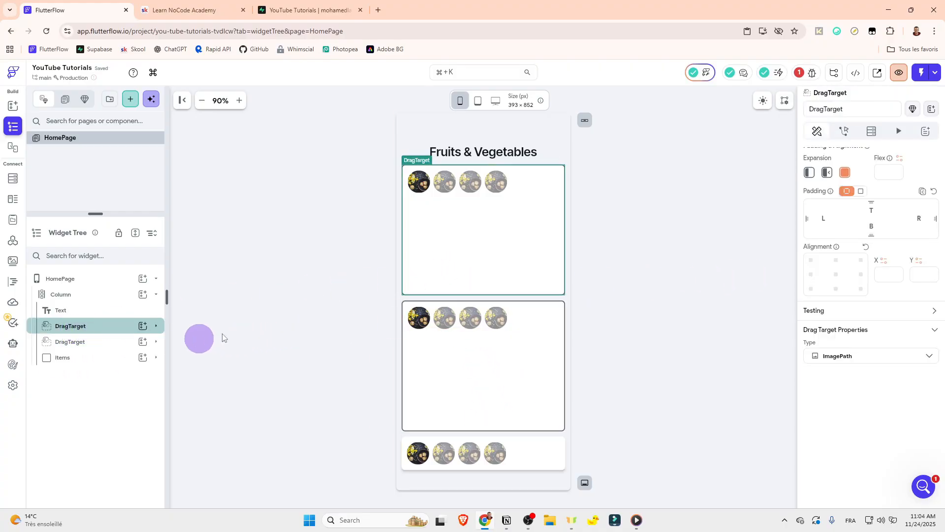
click(845, 131)
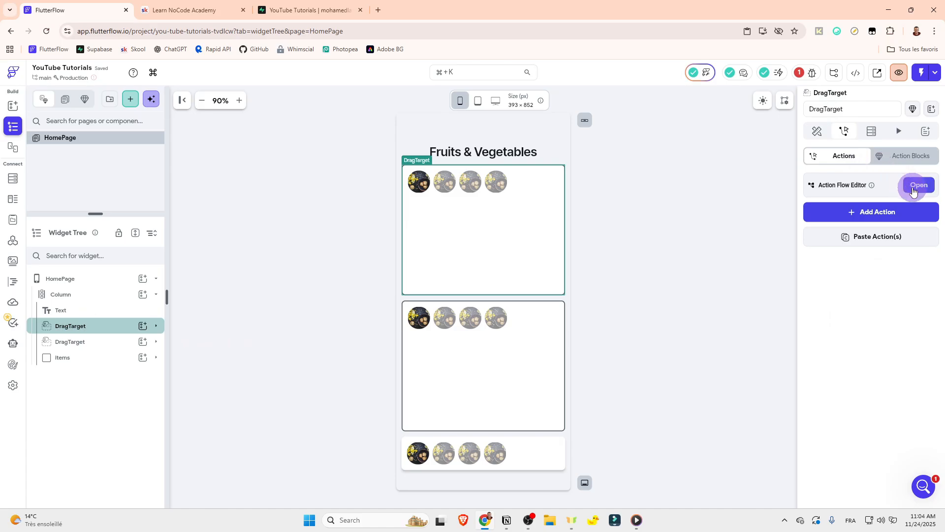
click(913, 191)
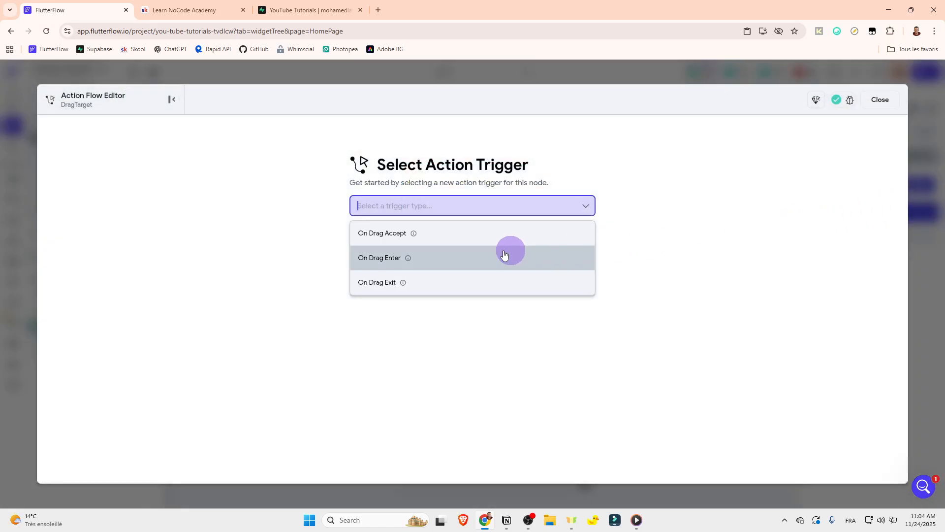
click(395, 240)
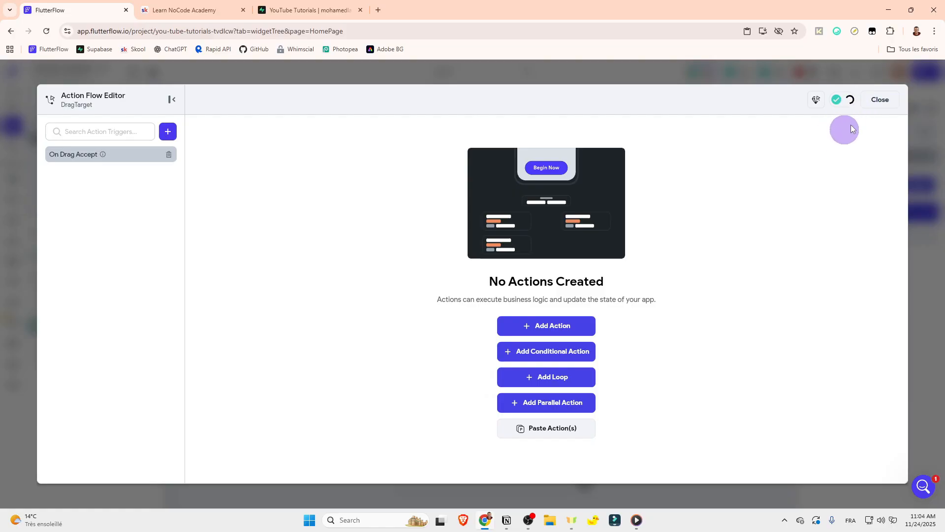
click(877, 111)
Step: Add an action named "accept the fruit" to the fruits DragTarget's On Drag Accept trigger
click(415, 451)
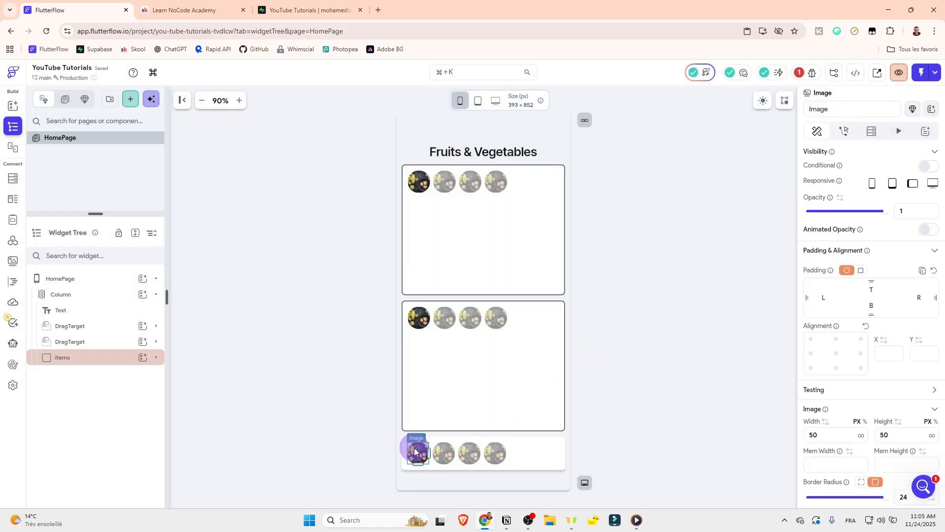
click(496, 235)
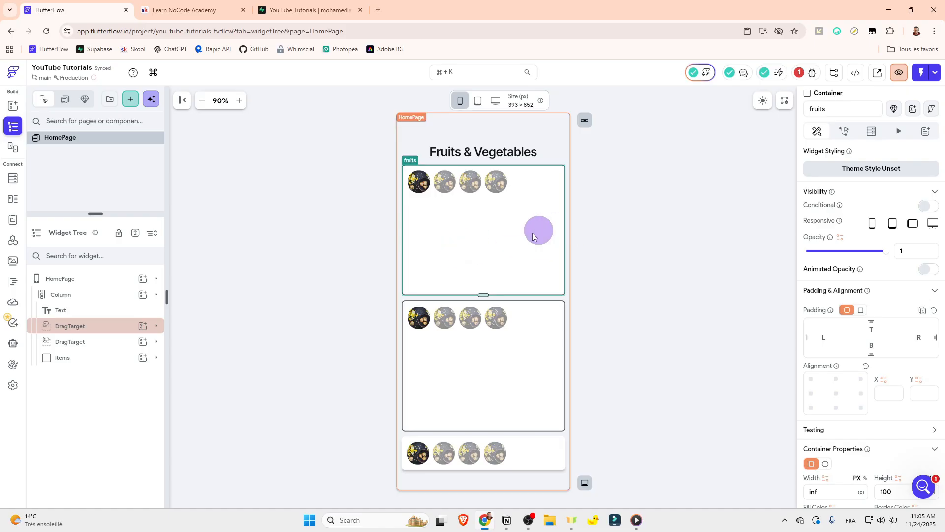
click(148, 334)
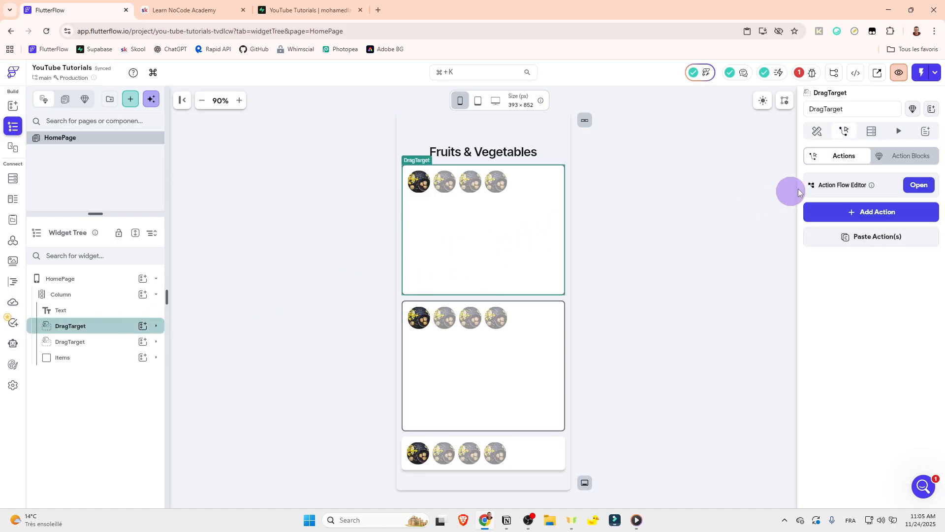
click(918, 183)
click(527, 325)
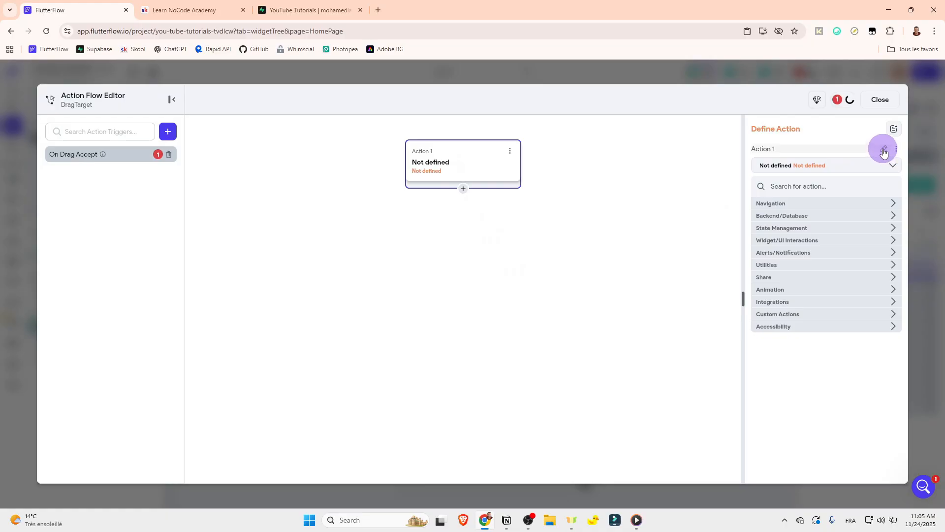
click(884, 150)
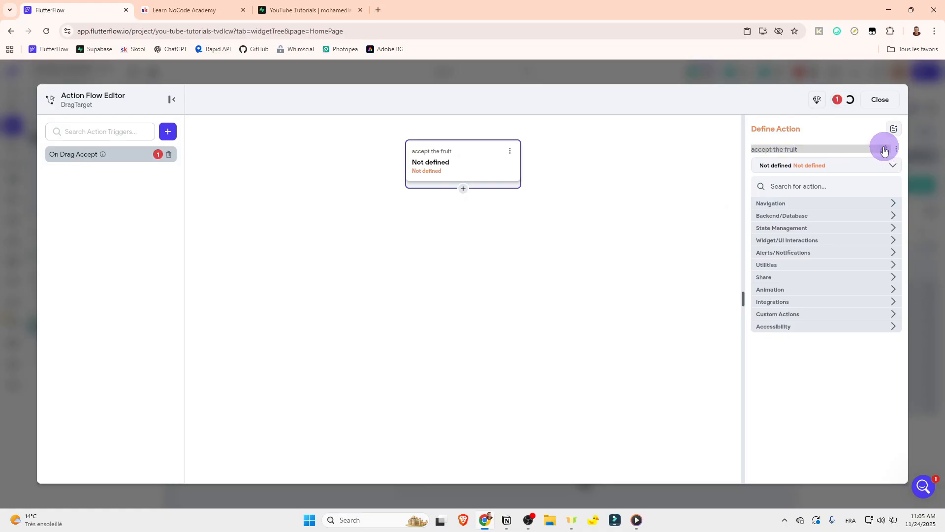
Step: Search for "page state" and define the "accept the fruit" action as Update Page State
click(794, 188)
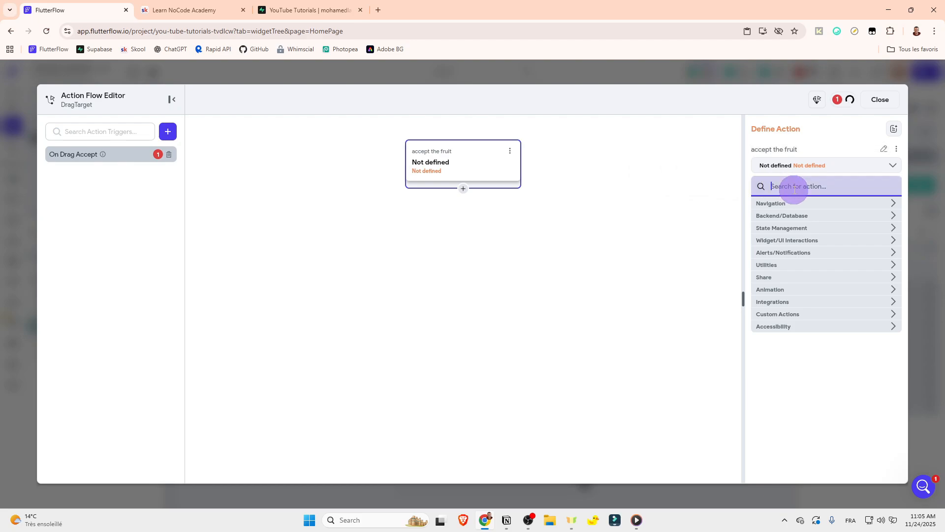
text(page stat)
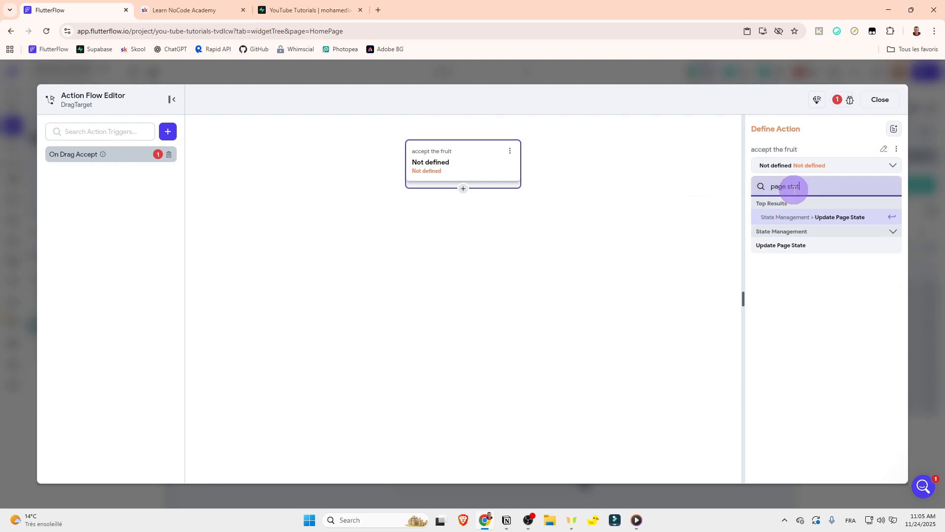
text(e)
click(801, 217)
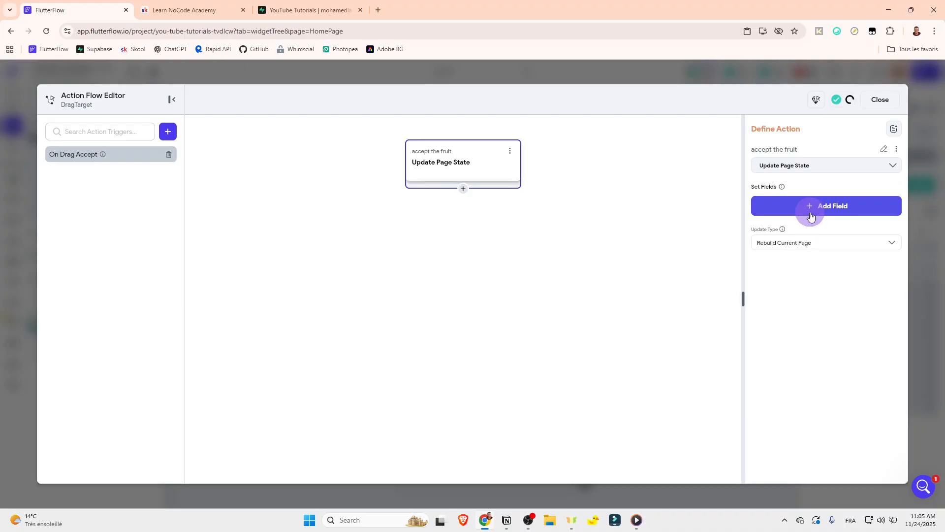
Step: Add the fruits list field to the Update Page State action with the update type Add to List
click(810, 216)
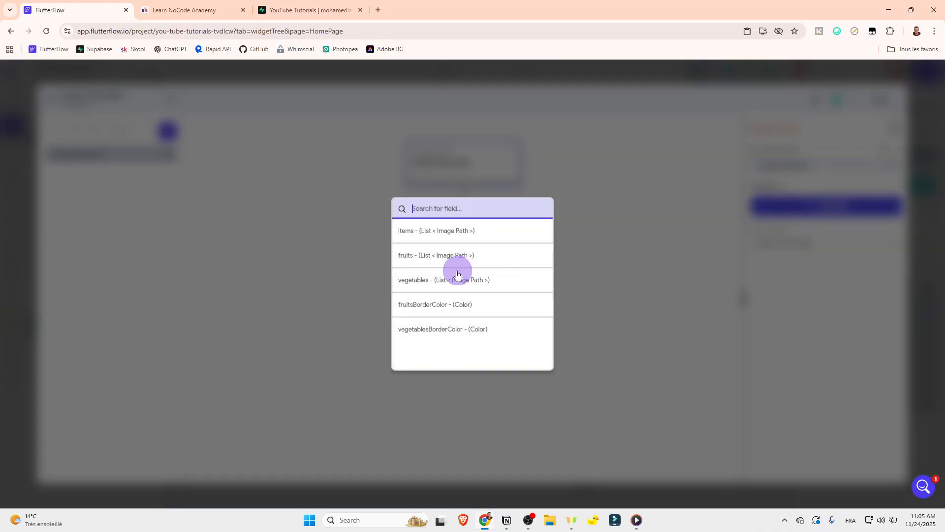
click(407, 259)
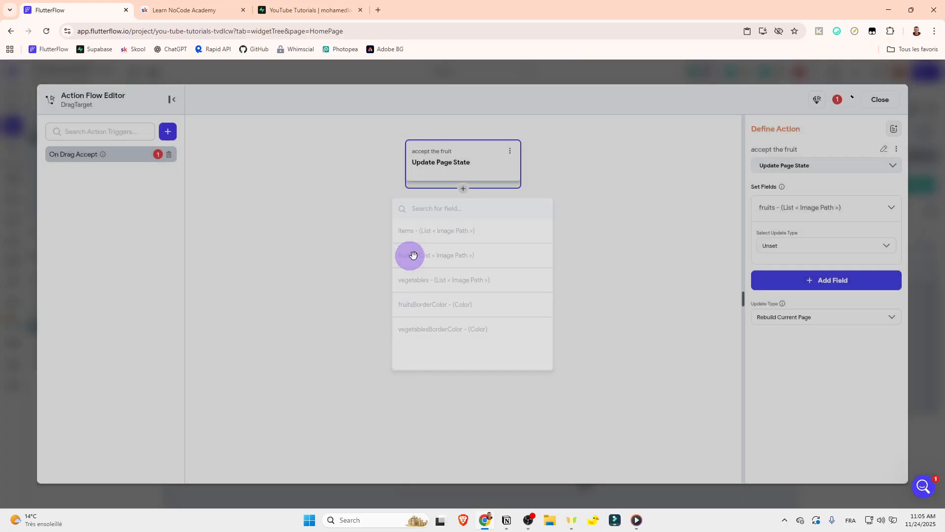
click(805, 245)
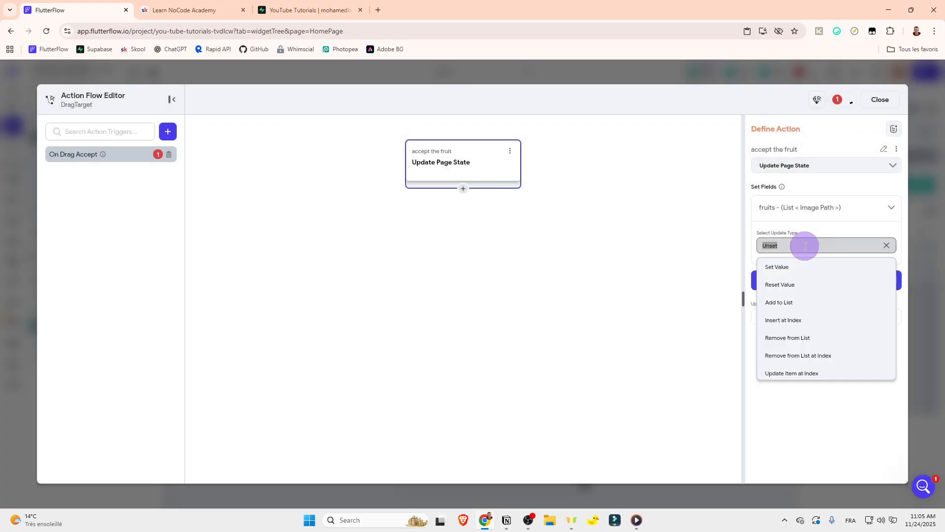
click(779, 302)
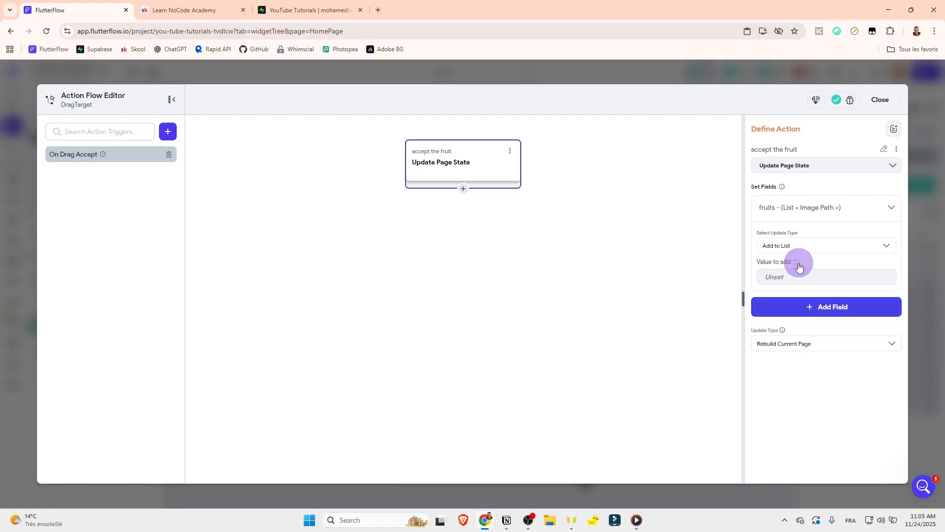
Step: Bind the value added to the fruits list to the Drag Target's Dragged Data and collapse the field
click(797, 263)
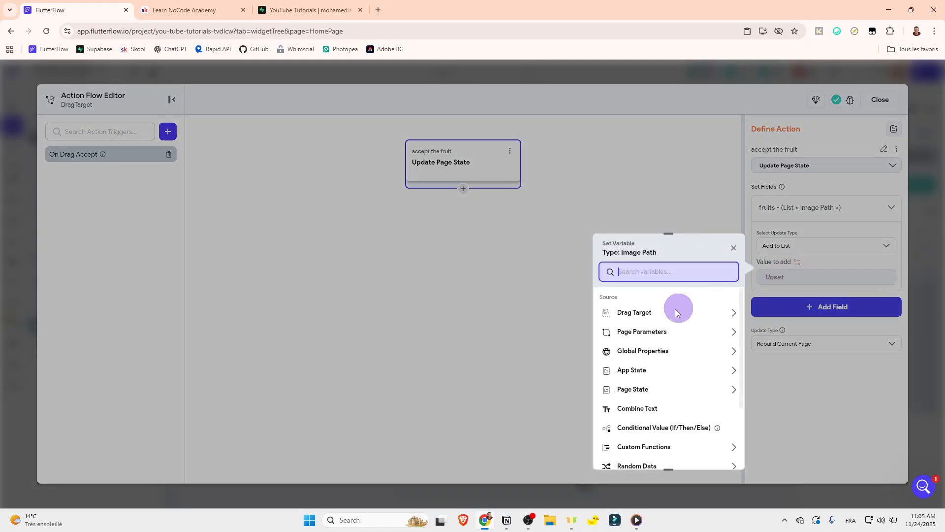
click(648, 314)
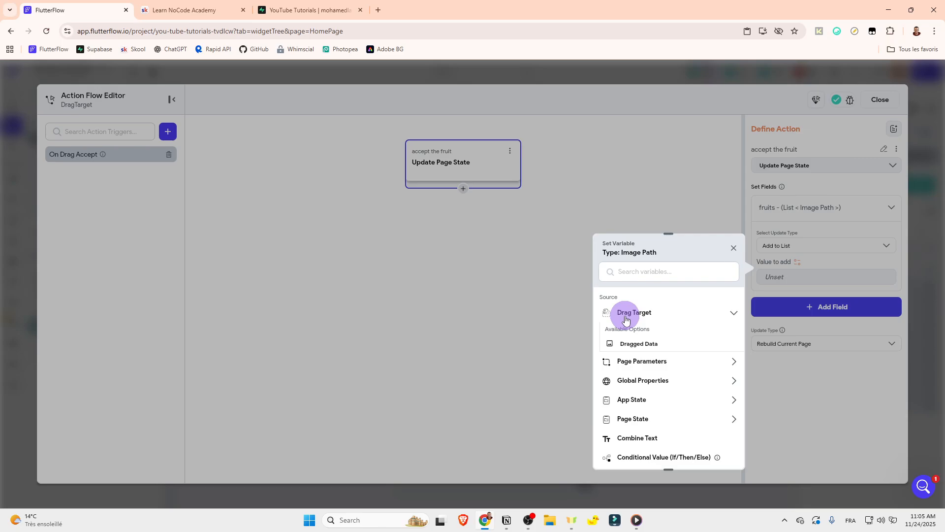
click(635, 342)
click(765, 212)
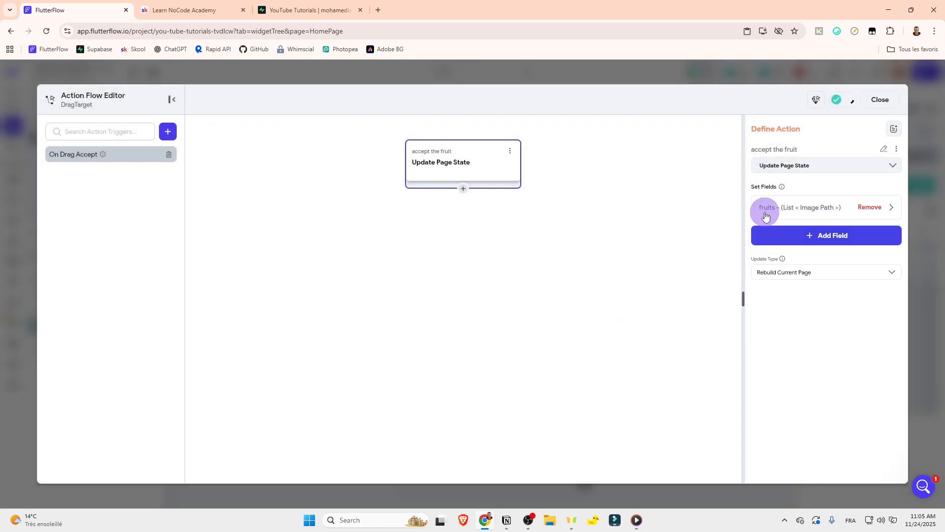
click(880, 100)
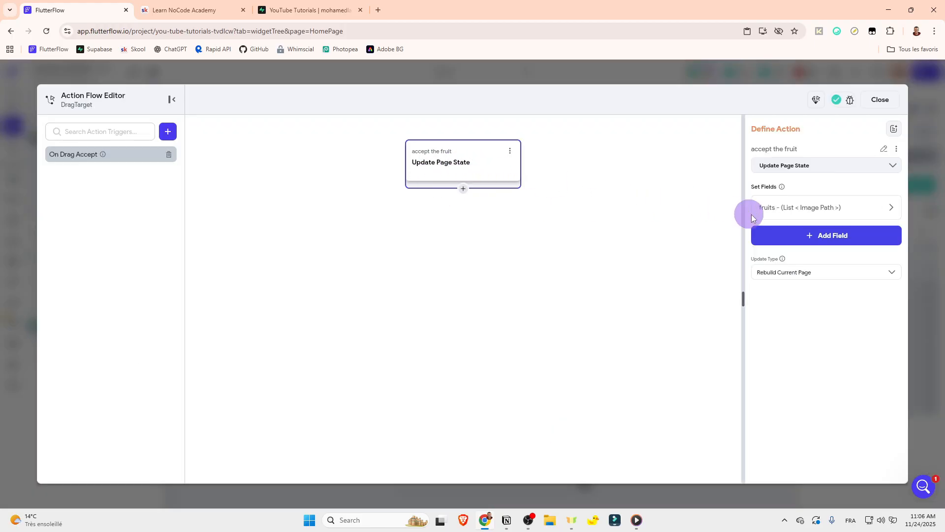
click(774, 204)
click(777, 213)
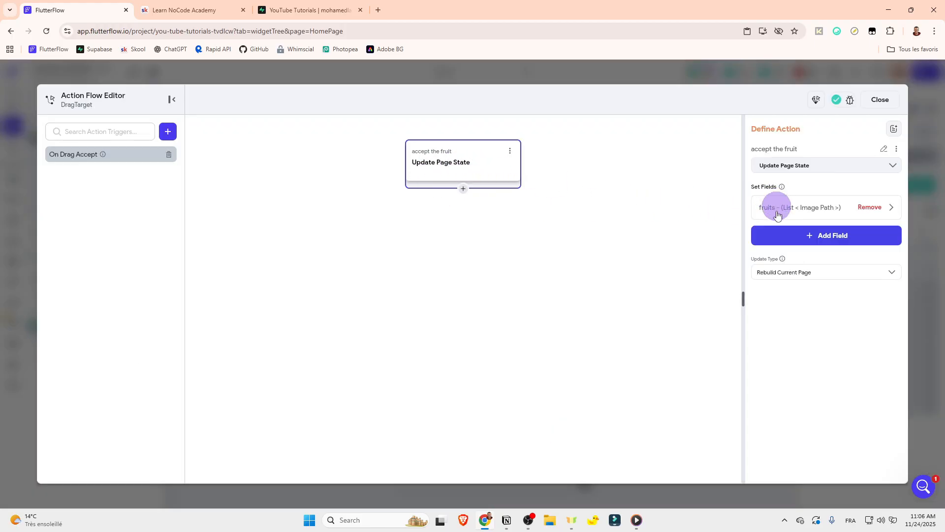
Step: Add the items list field to the fruits DragTarget's Update Page State action with the update type Remove from List
click(781, 235)
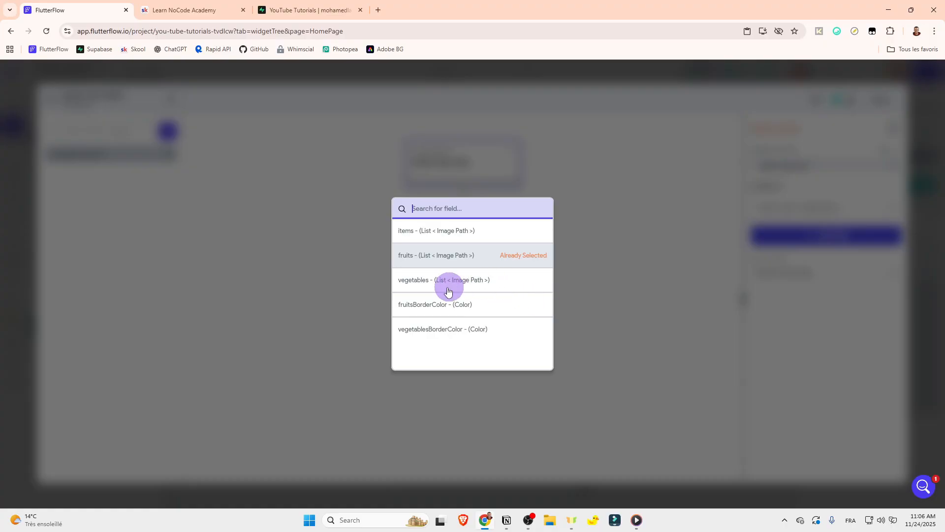
click(433, 232)
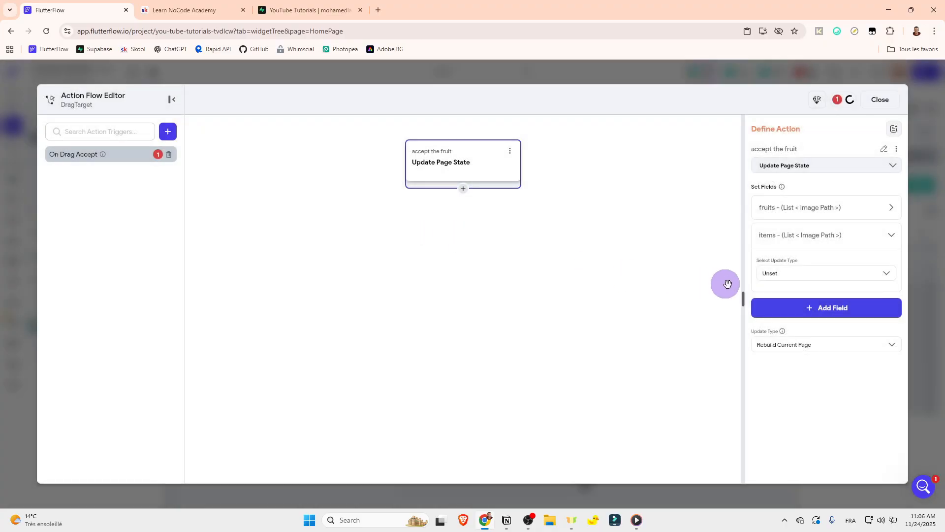
click(776, 273)
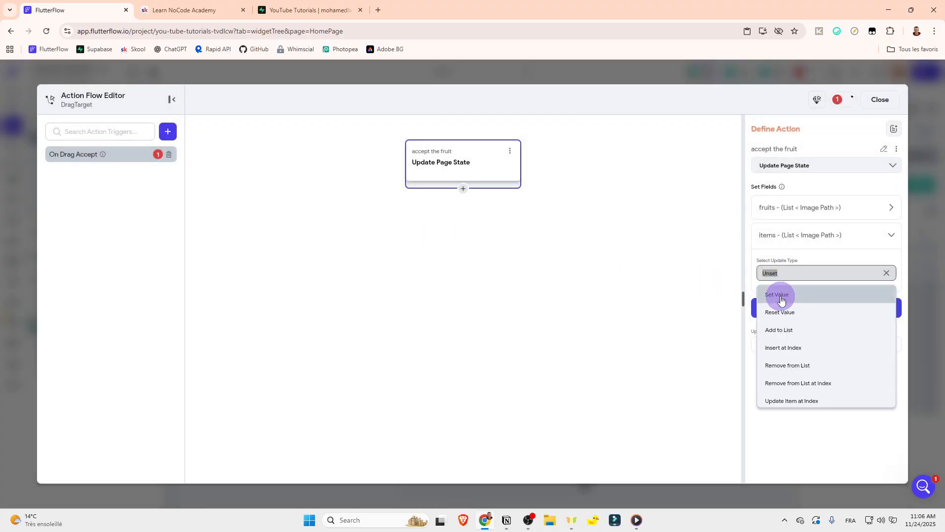
click(819, 365)
Step: Bind the value removed from the items list to the Drag Target's Dragged Data, collapse the field and close the action flow
click(806, 290)
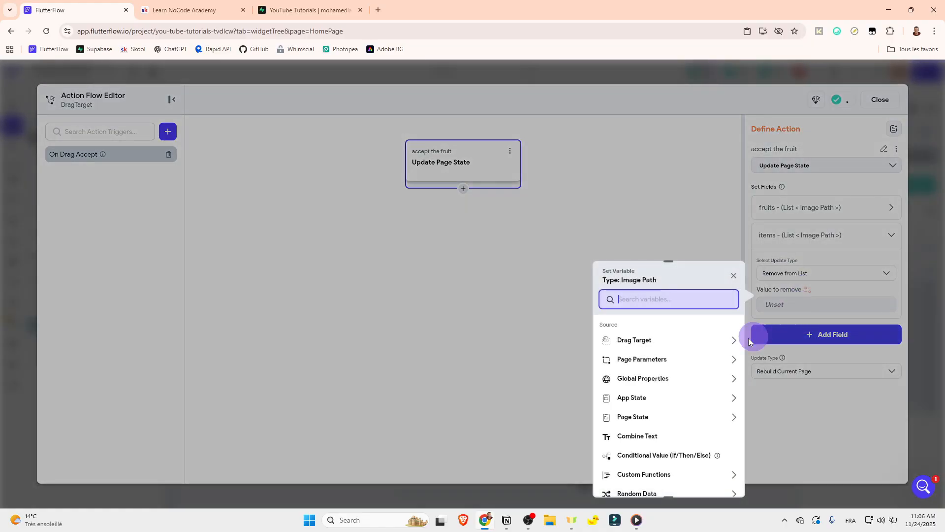
click(640, 340)
click(655, 373)
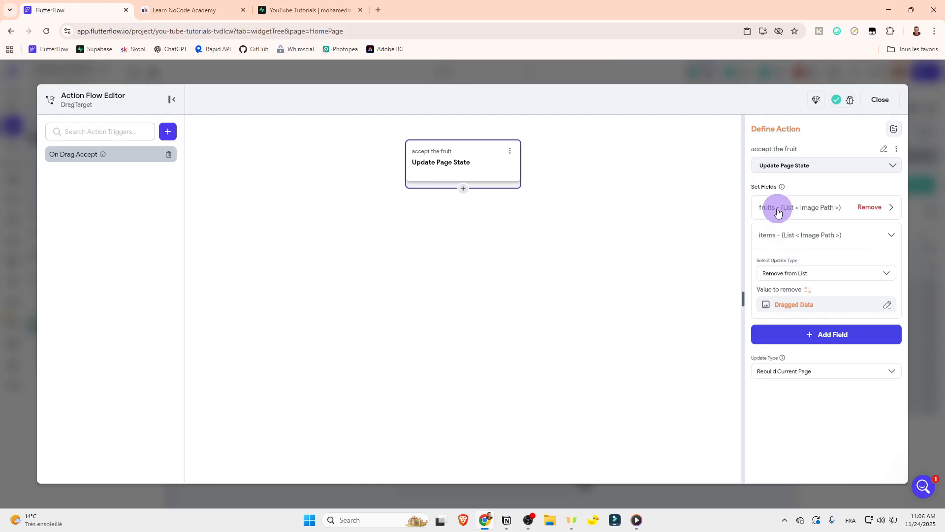
click(768, 238)
click(771, 238)
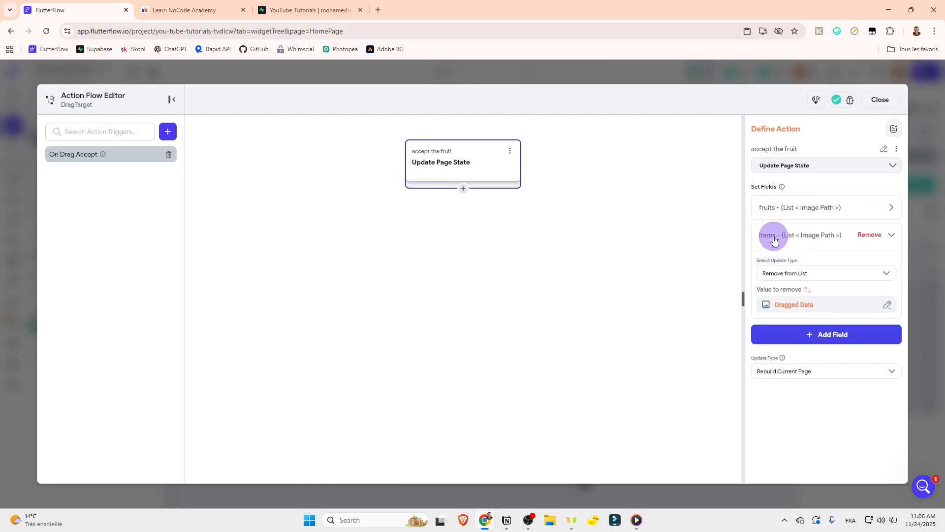
click(772, 207)
click(769, 215)
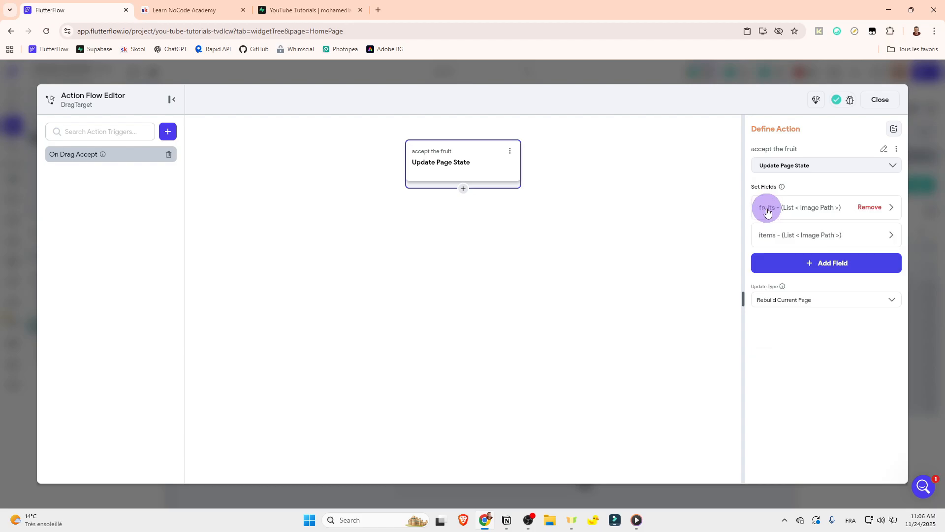
click(876, 101)
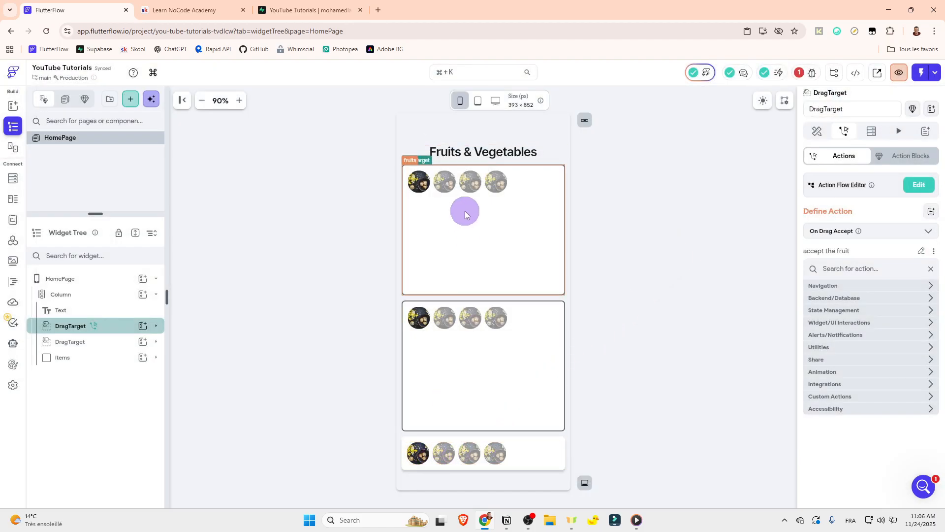
Step: Add a new action to the vegetables DragTarget's On Drag Accept trigger
click(95, 343)
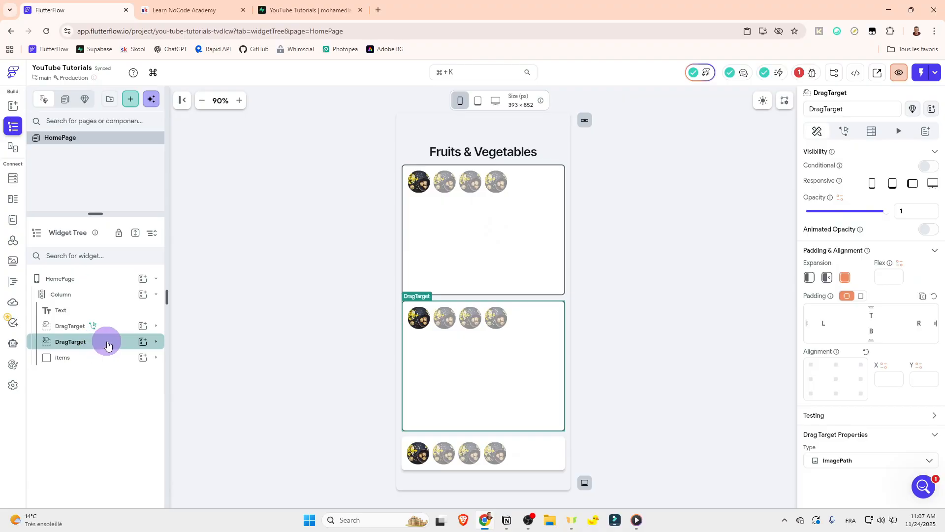
click(840, 131)
click(898, 183)
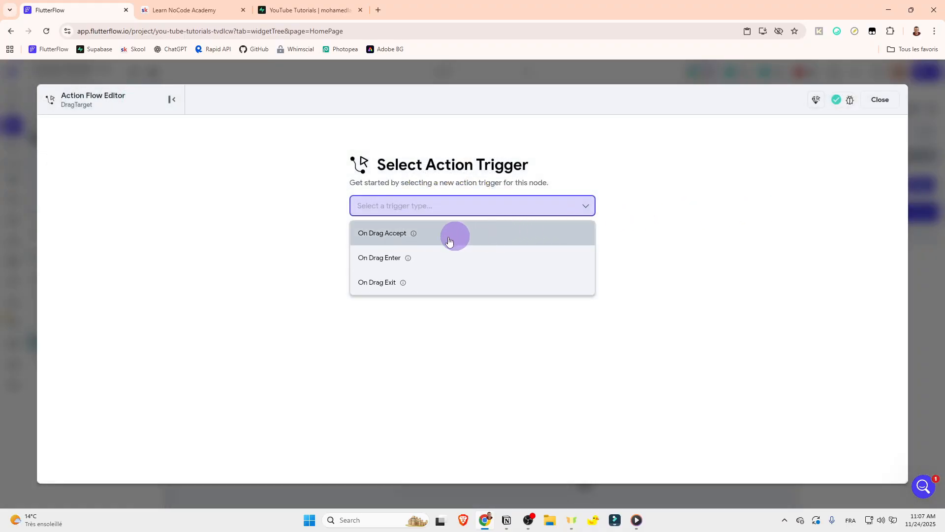
click(375, 240)
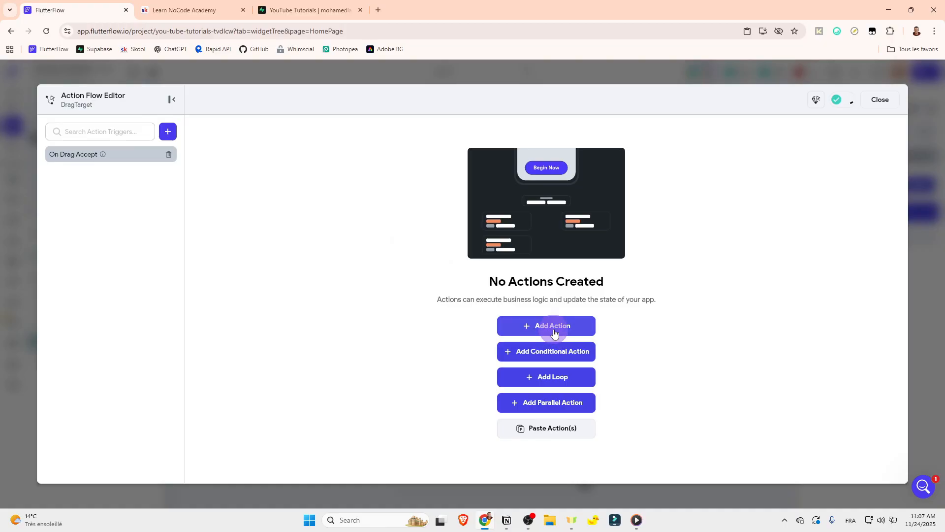
click(547, 326)
Step: Search for "page" and define the new action as Update Page State
click(828, 187)
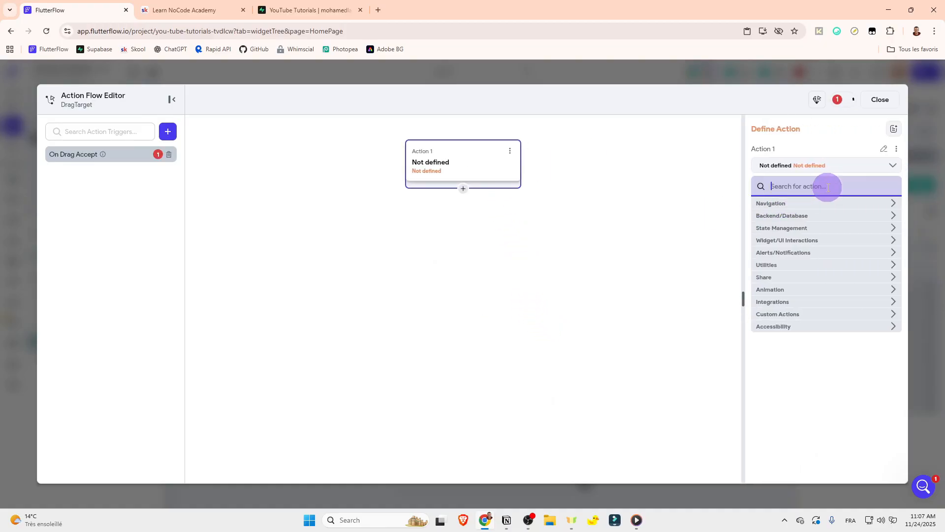
text(page)
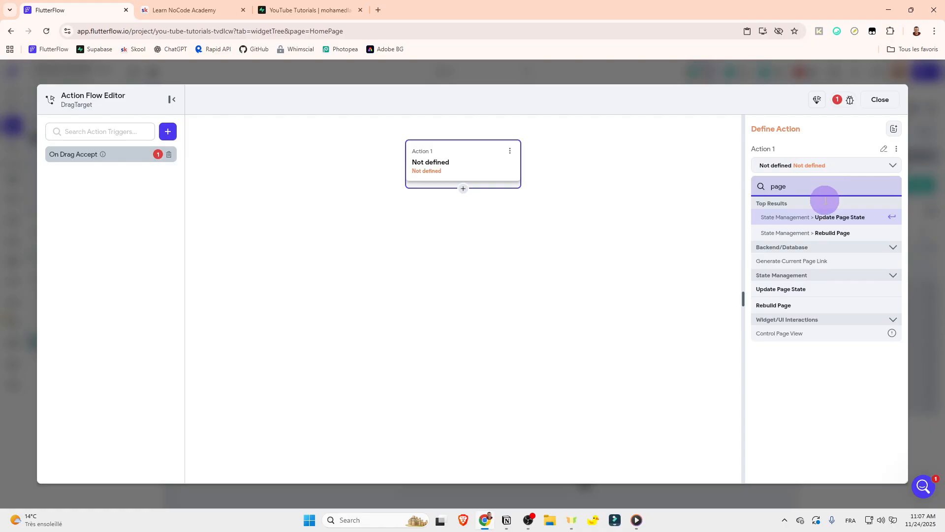
click(840, 222)
Step: Add the vegetables list field to the Update Page State action with the update type Add to List
click(827, 210)
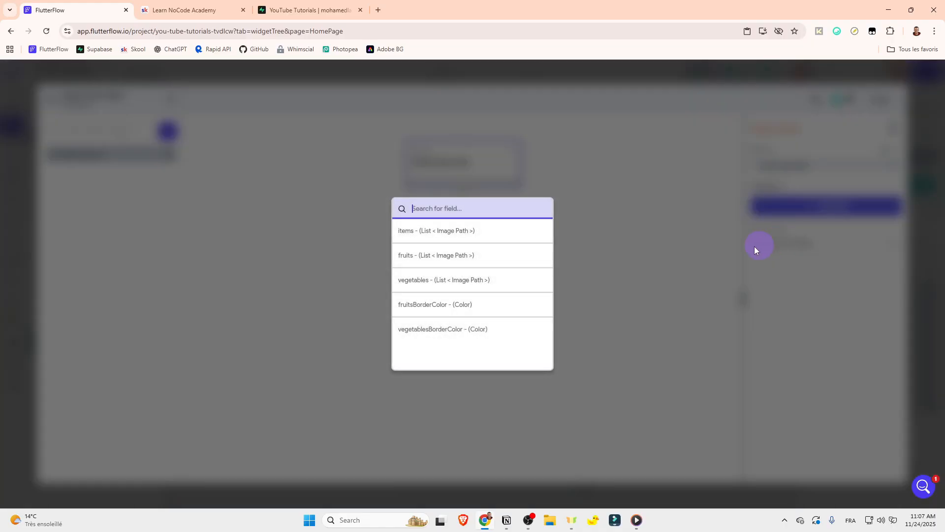
click(443, 286)
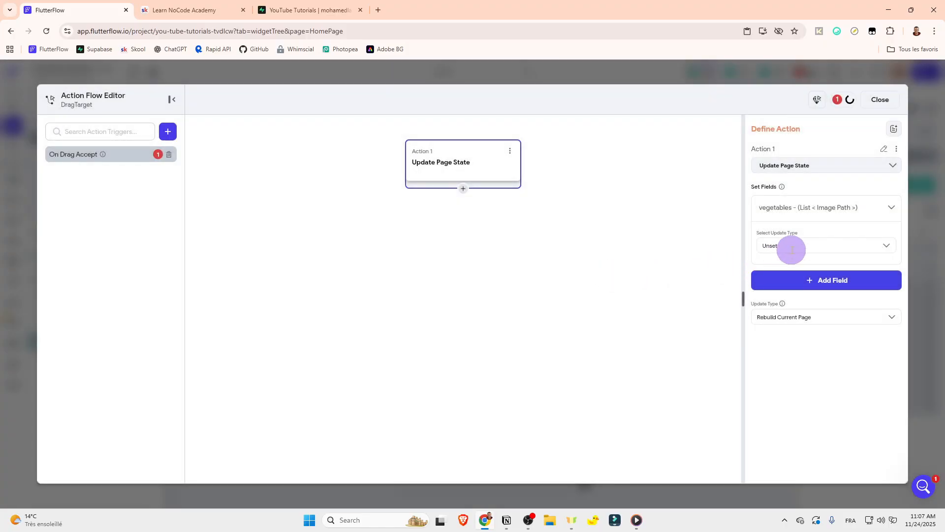
click(789, 246)
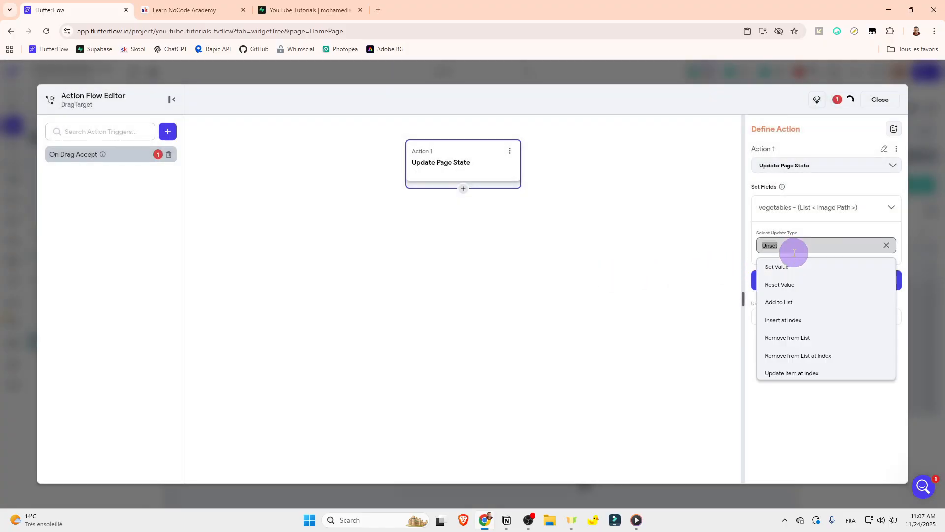
click(790, 303)
Step: Bind the value added to the vegetables list to the Drag Target's Dragged Data and collapse the field
click(798, 263)
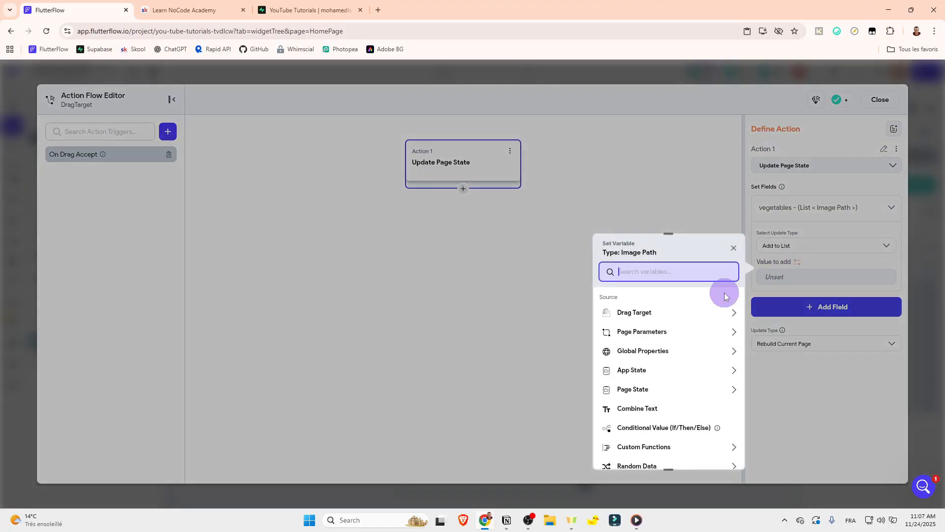
click(654, 313)
click(649, 347)
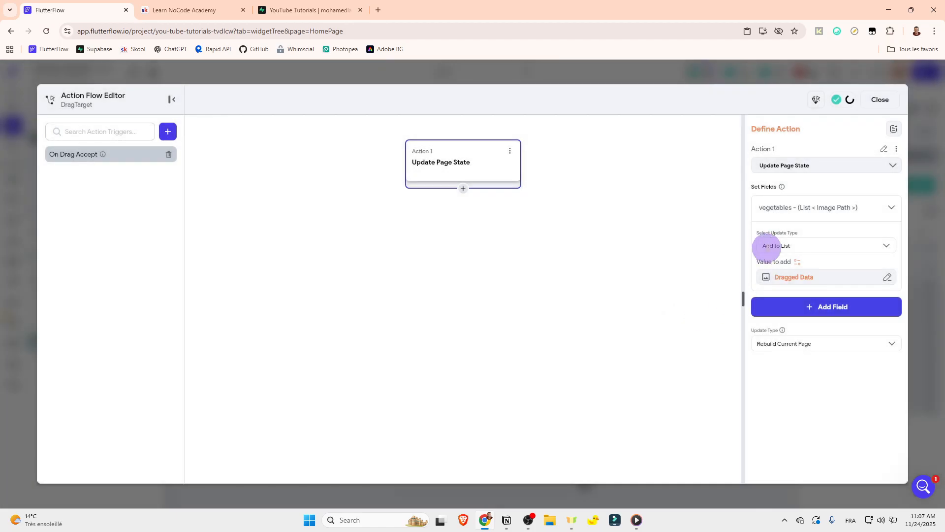
click(778, 208)
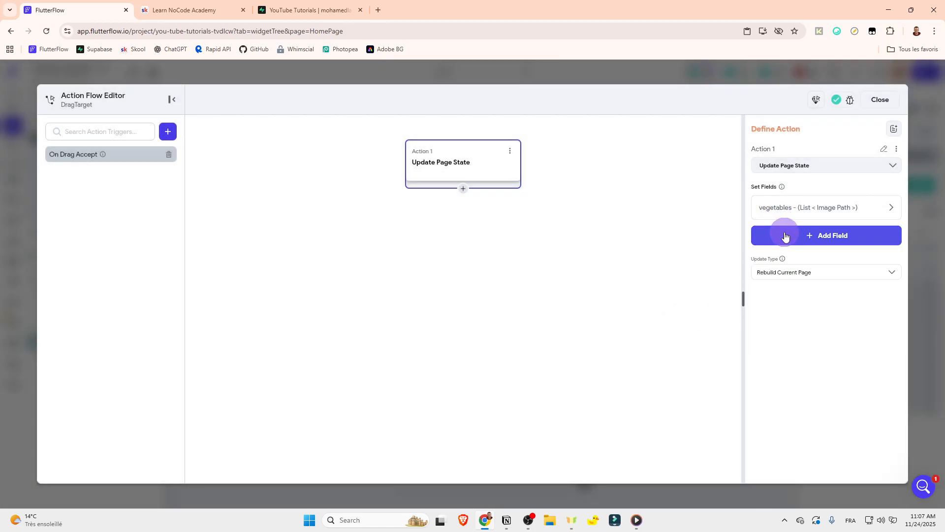
Step: Add the items list field to the vegetables DragTarget's action with the update type Remove from List
click(784, 237)
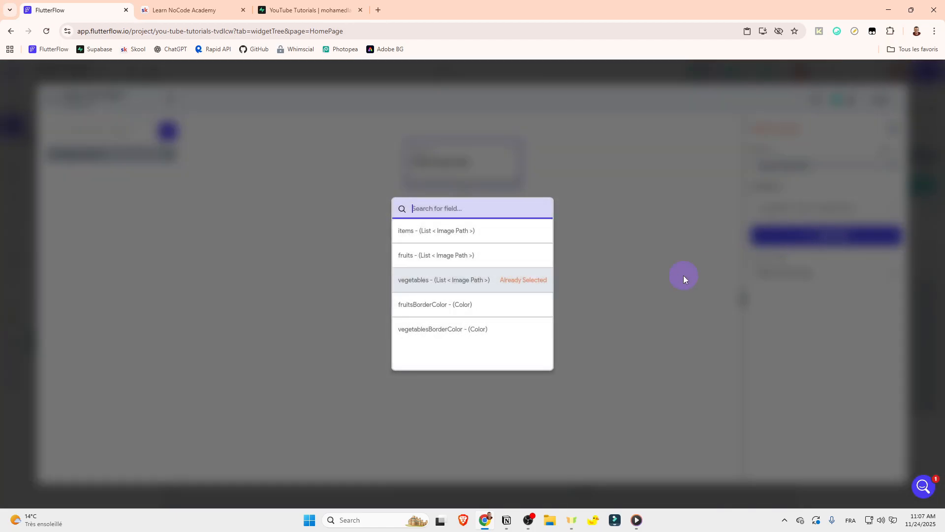
click(451, 231)
click(771, 273)
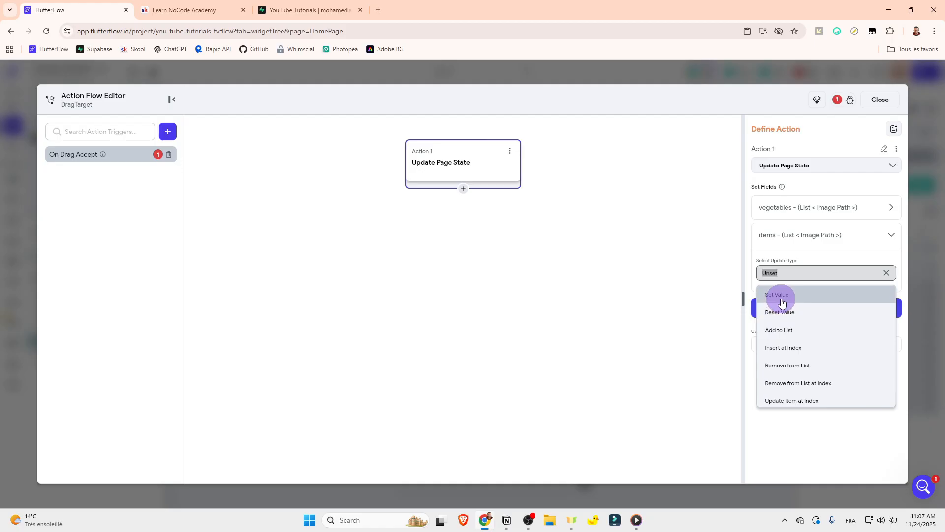
click(788, 367)
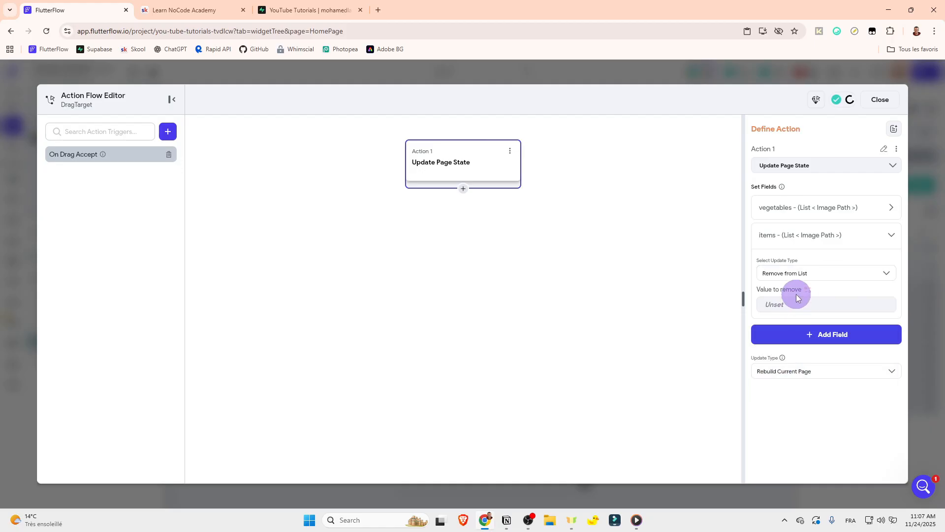
Step: Bind the items value to remove to the Drag Target's Dragged Data, collapse the field and close the action flow
click(808, 290)
click(632, 341)
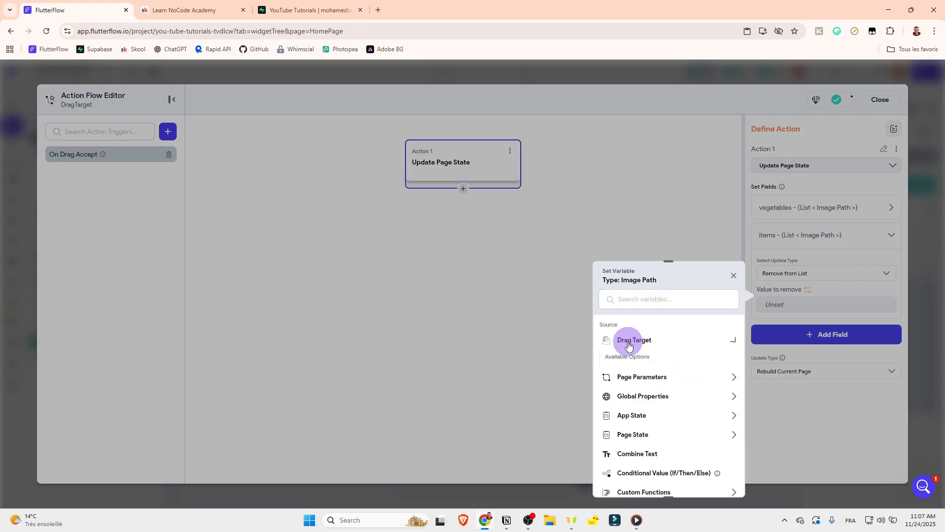
click(641, 374)
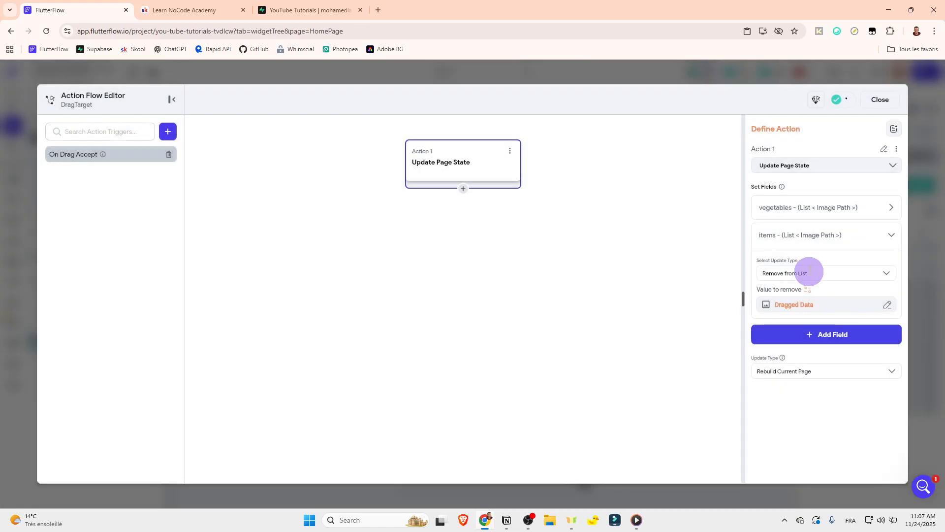
click(763, 233)
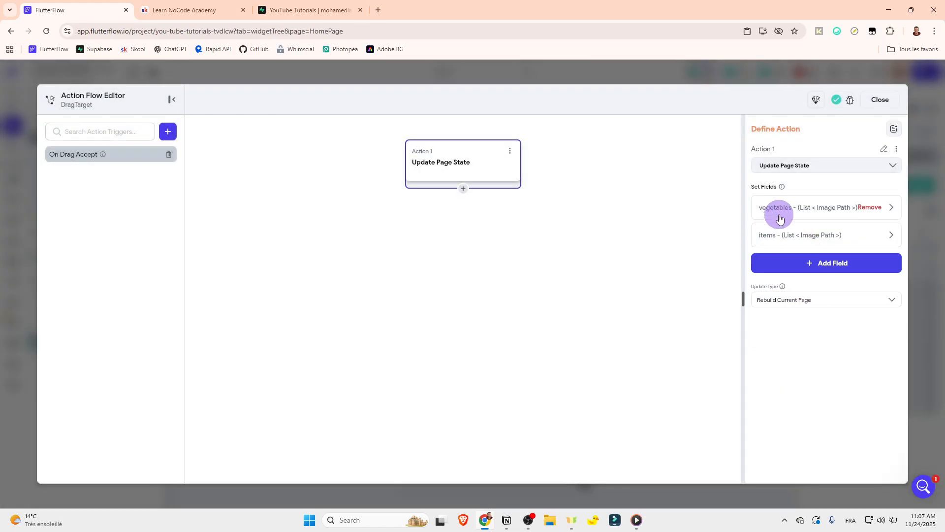
click(880, 100)
Step: Check the project's reported issue and rename HomePage's state variable items as itemss
click(719, 214)
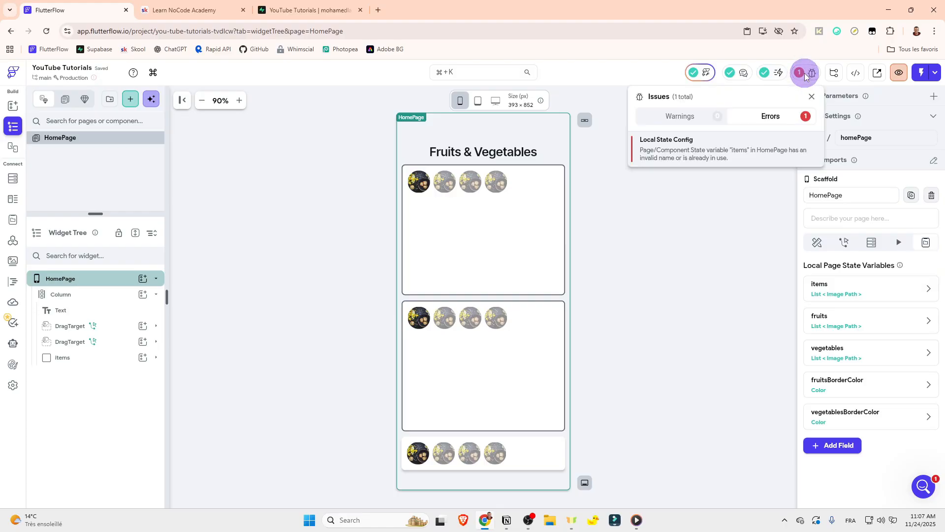
mouse_move(800, 72)
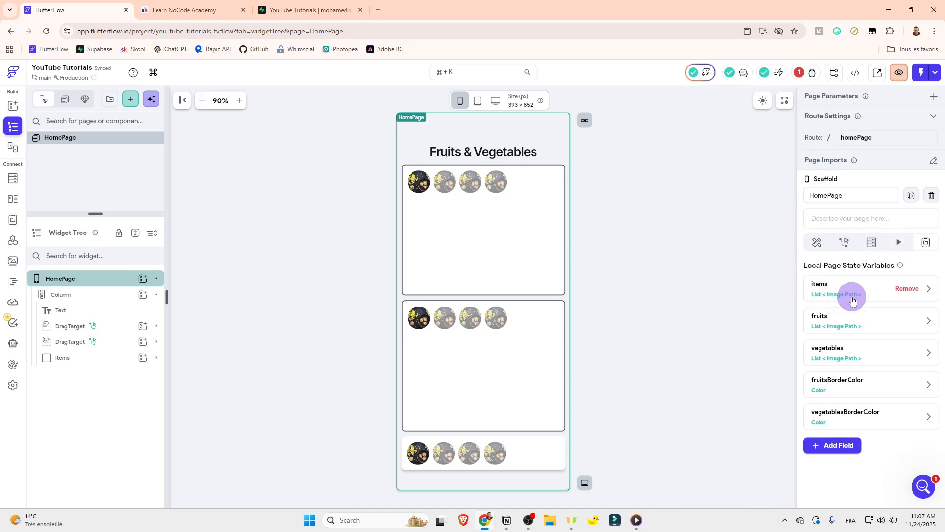
click(839, 287)
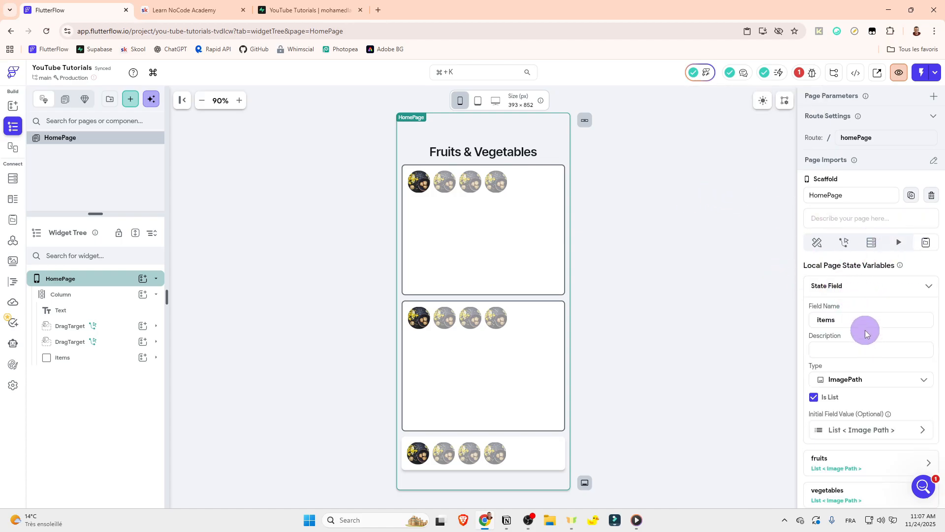
click(839, 287)
click(910, 474)
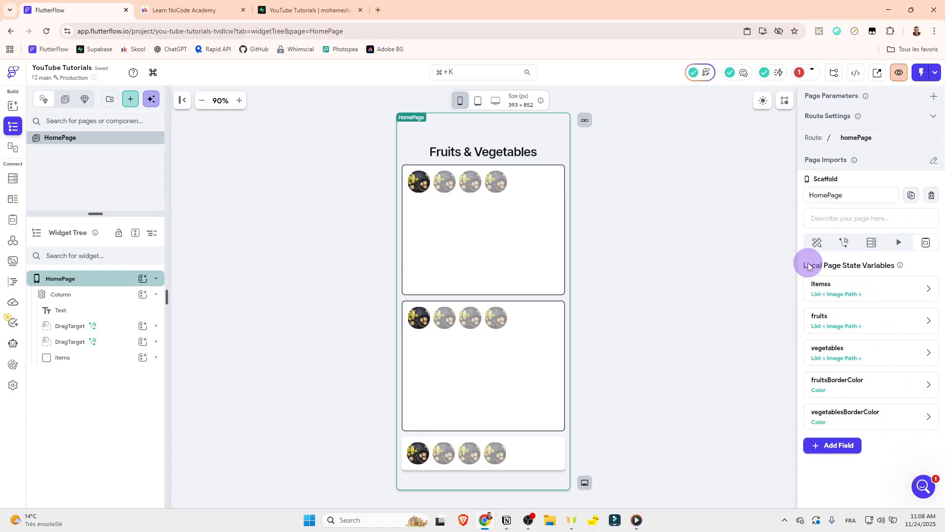
mouse_move(805, 295)
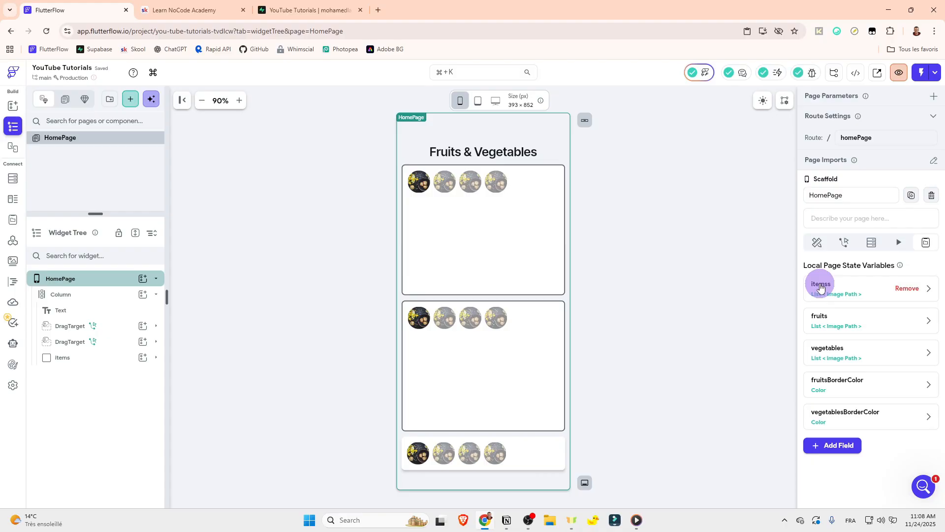
click(693, 197)
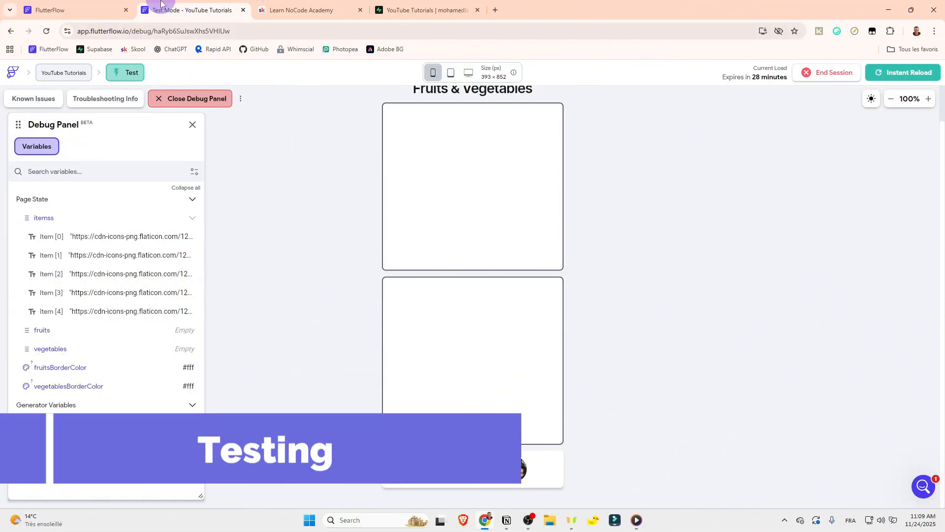
Step: Bind the path of the image in the items container to the items Item variable on HomePage
click(112, 10)
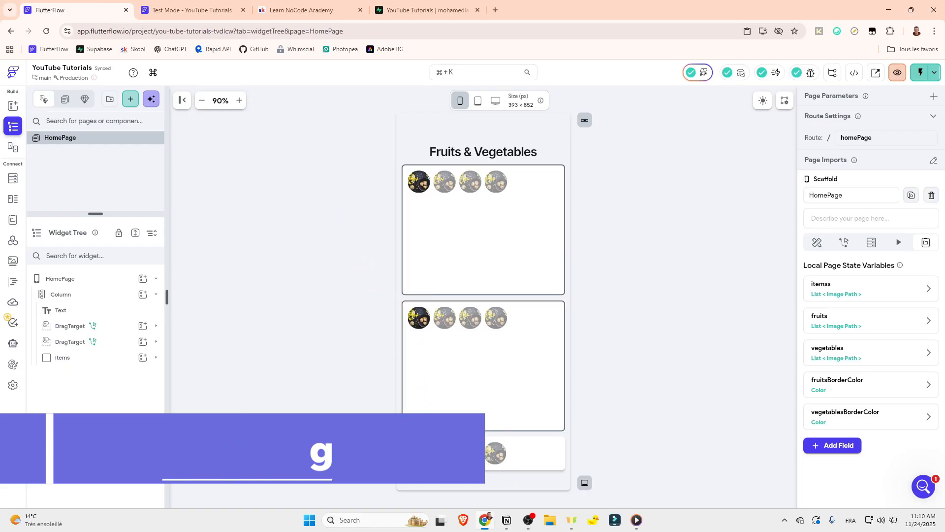
click(417, 453)
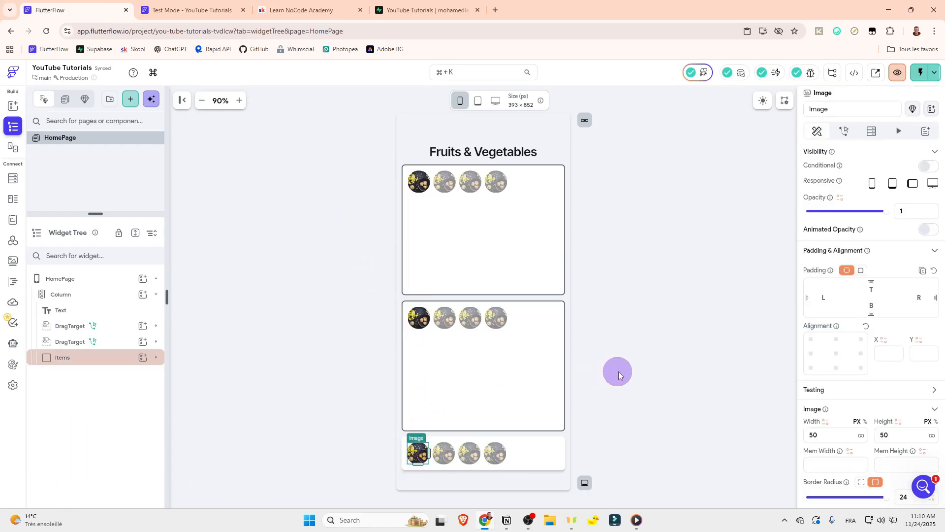
scroll(865, 320, down, 1)
scroll(861, 334, down, 4)
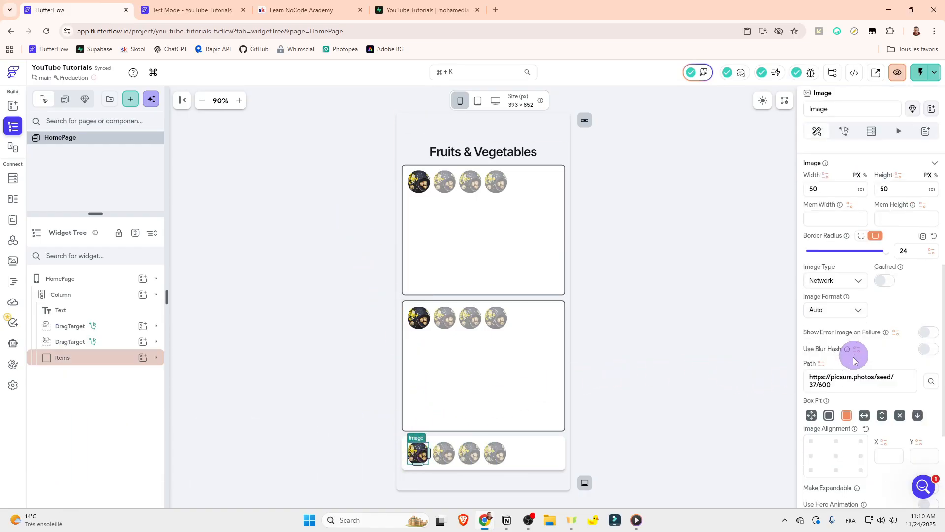
triple_click(844, 385)
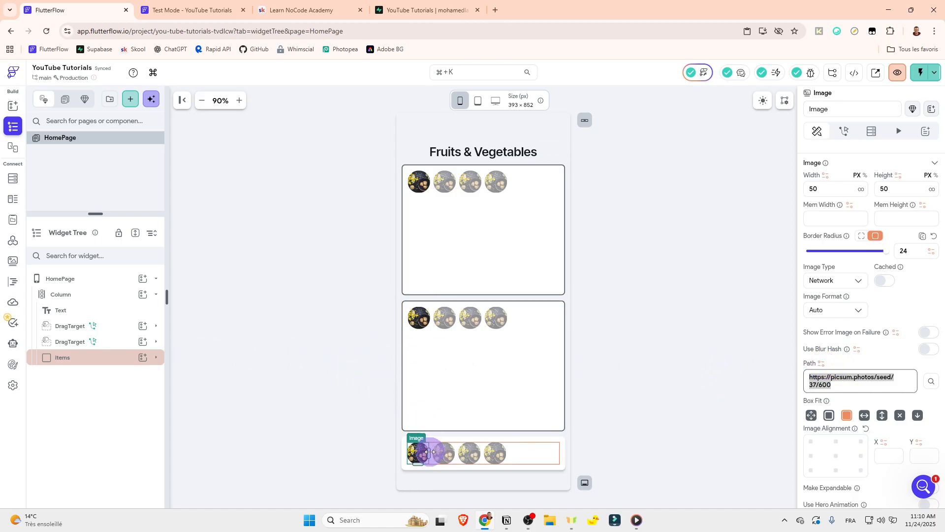
click(822, 365)
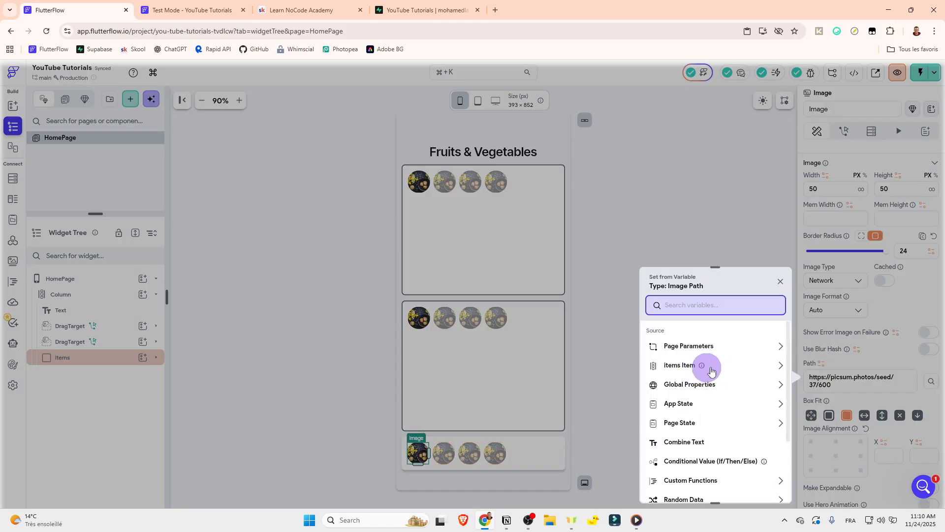
click(778, 364)
click(701, 389)
click(763, 486)
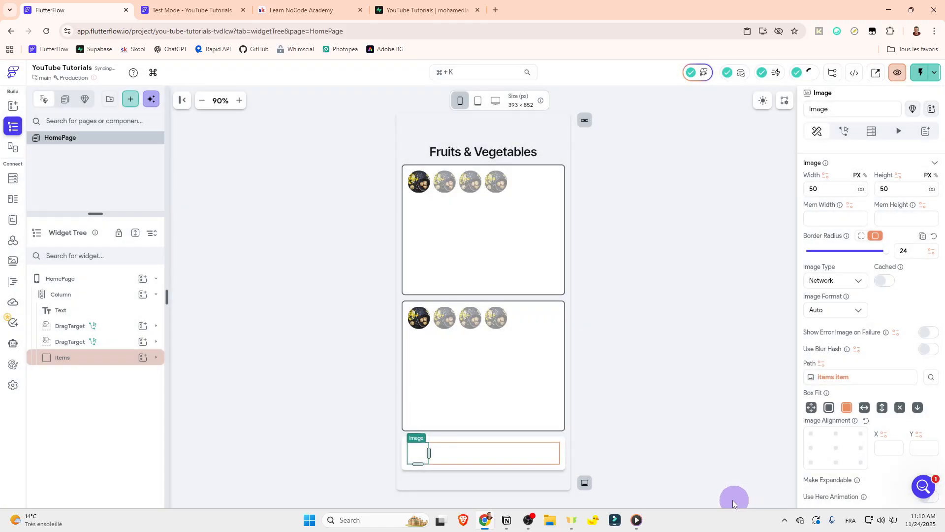
click(157, 342)
click(419, 318)
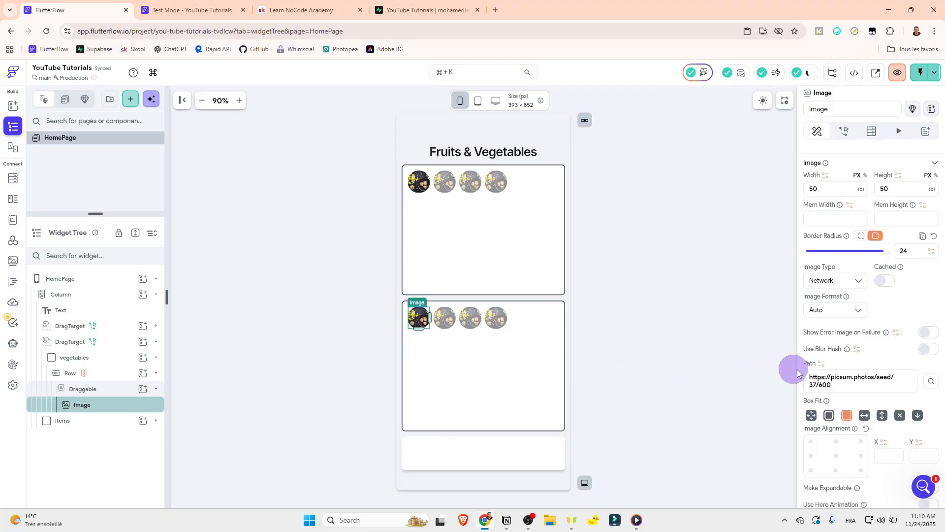
click(822, 364)
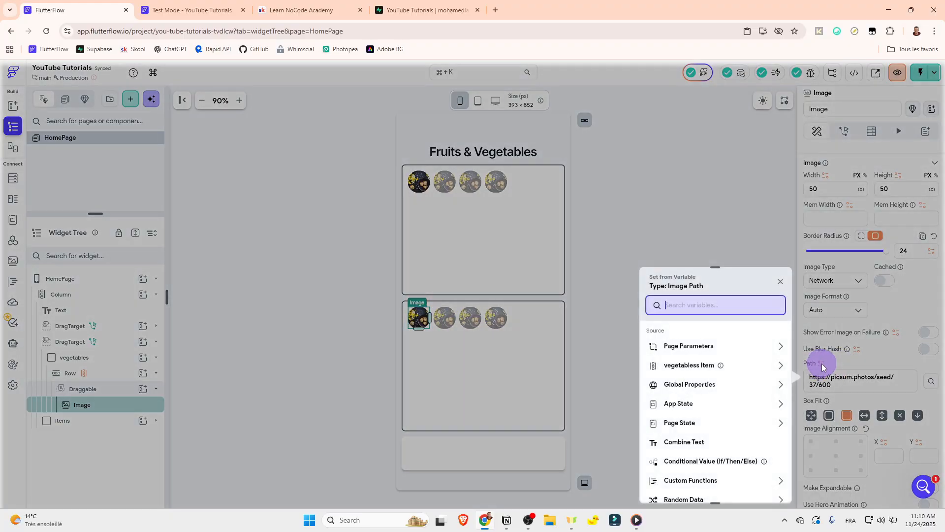
click(835, 386)
drag(834, 386, 650, 347)
key(ctrl+c)
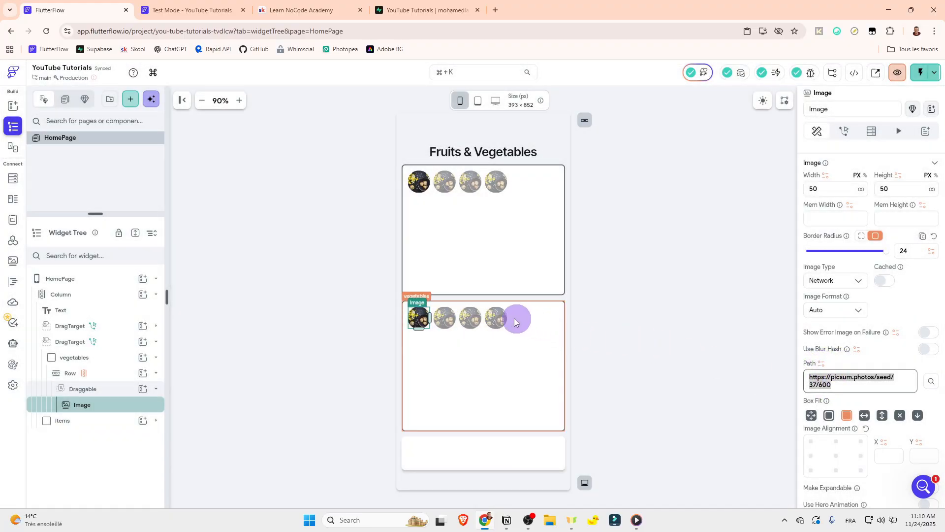
click(427, 453)
click(871, 376)
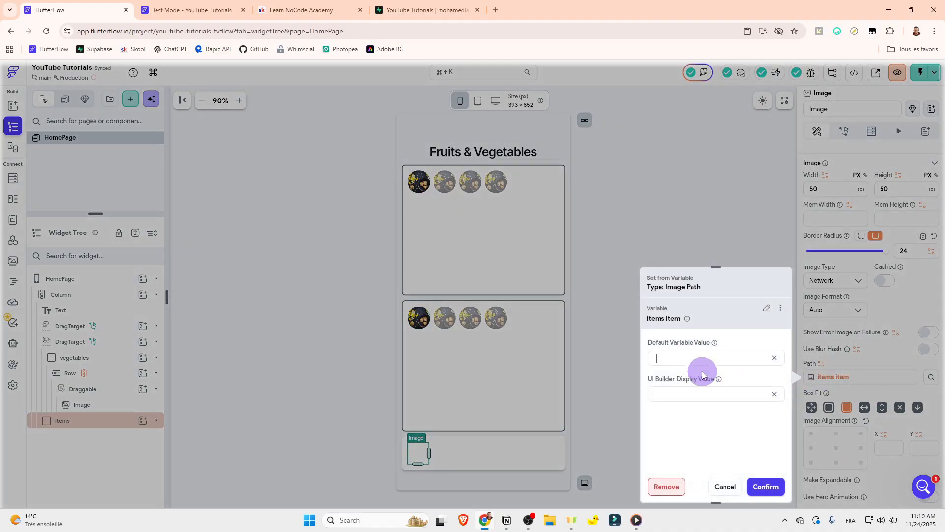
key(ctrl+v)
click(760, 486)
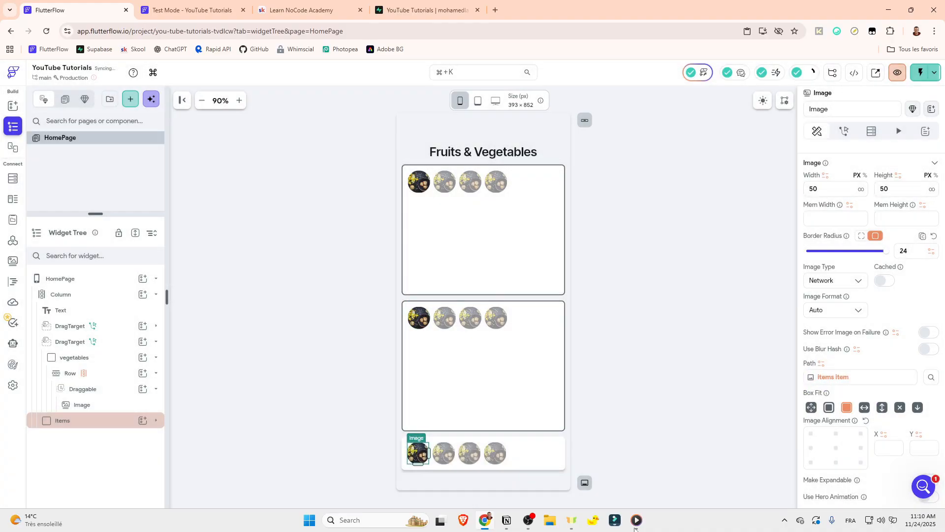
click(418, 323)
click(821, 363)
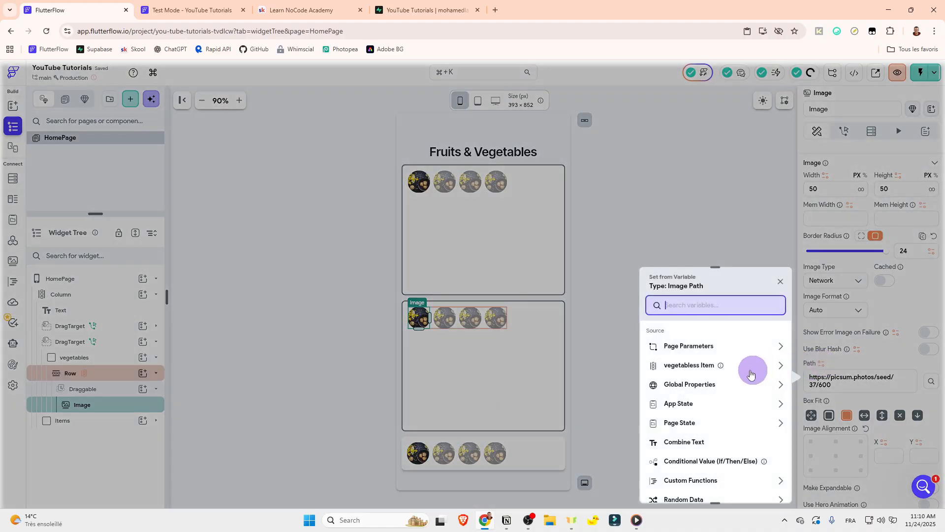
click(688, 365)
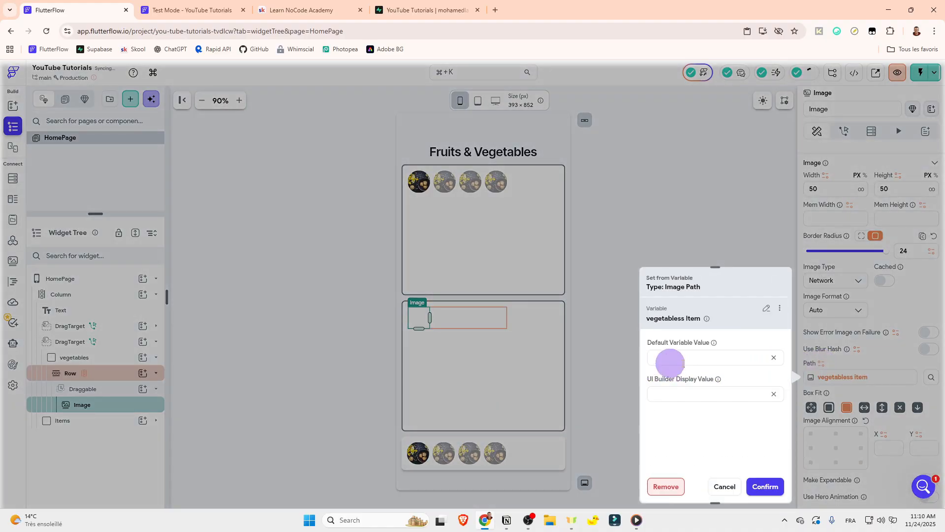
click(732, 362)
key(ctrl+v)
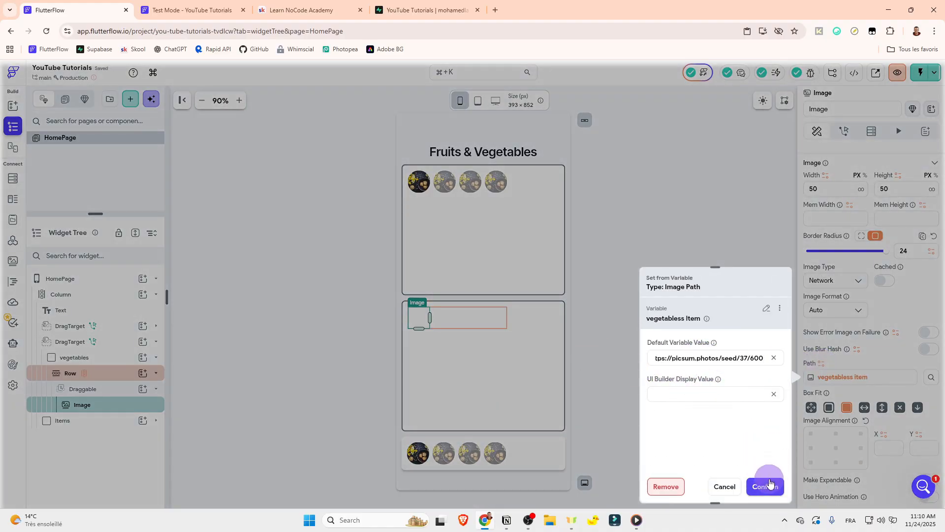
click(770, 485)
Step: Bind the fruits image's path to fruitss Item, using the same copied picsum.photos URL as its default variable value
click(417, 183)
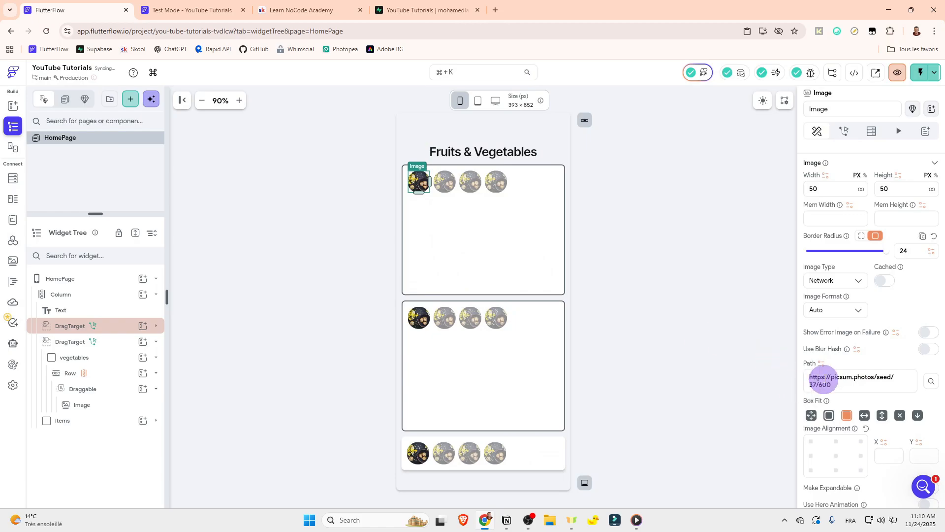
click(821, 363)
click(684, 364)
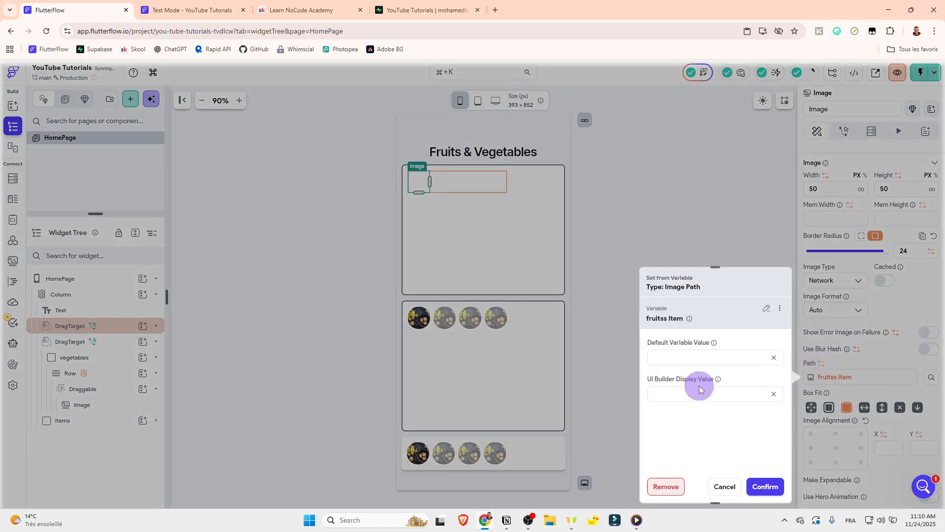
click(695, 356)
key(ctrl+v)
click(765, 486)
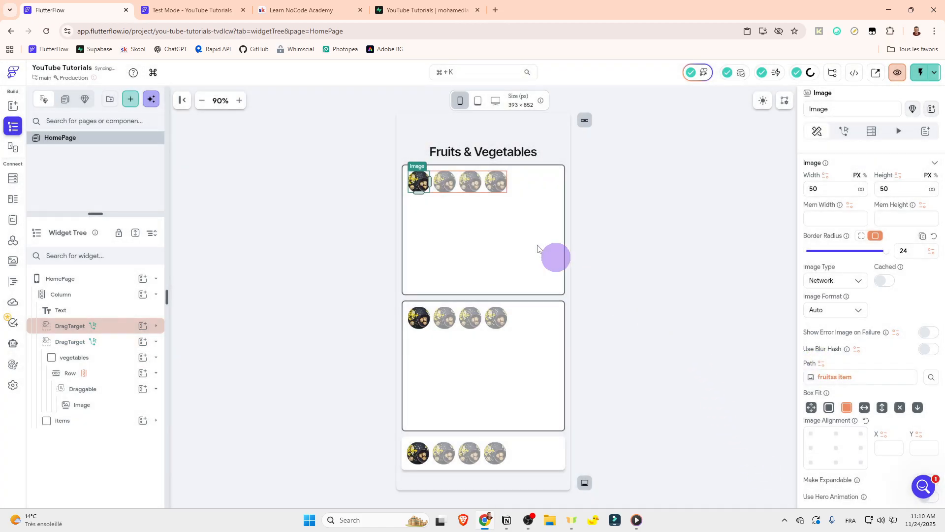
Step: Reload the test session, move the banana and the potatoes into the vegetables box, and check the itemss list in the debug variables
click(150, 3)
click(899, 72)
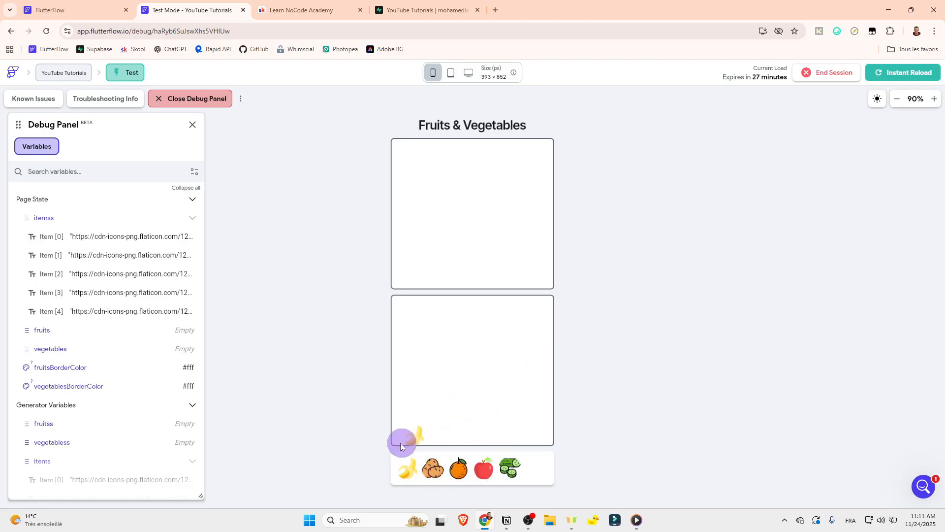
drag(400, 442, 448, 342)
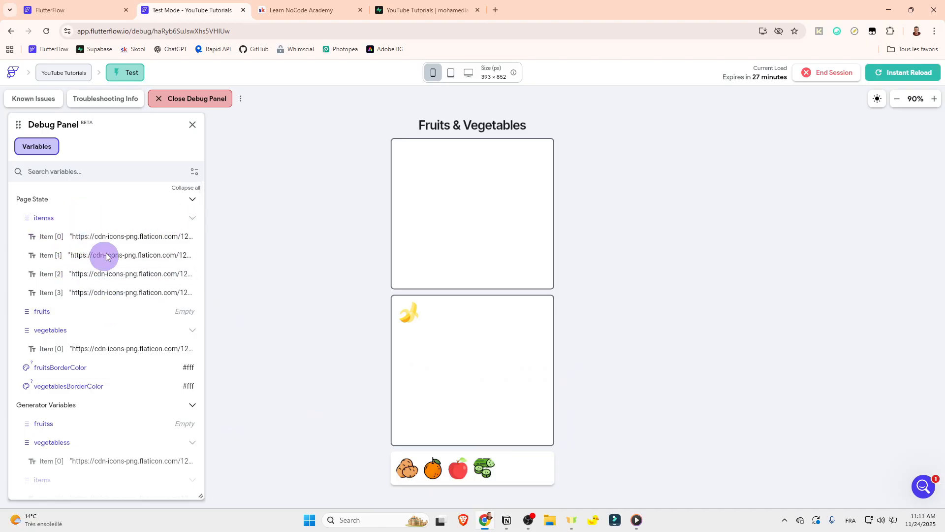
click(190, 218)
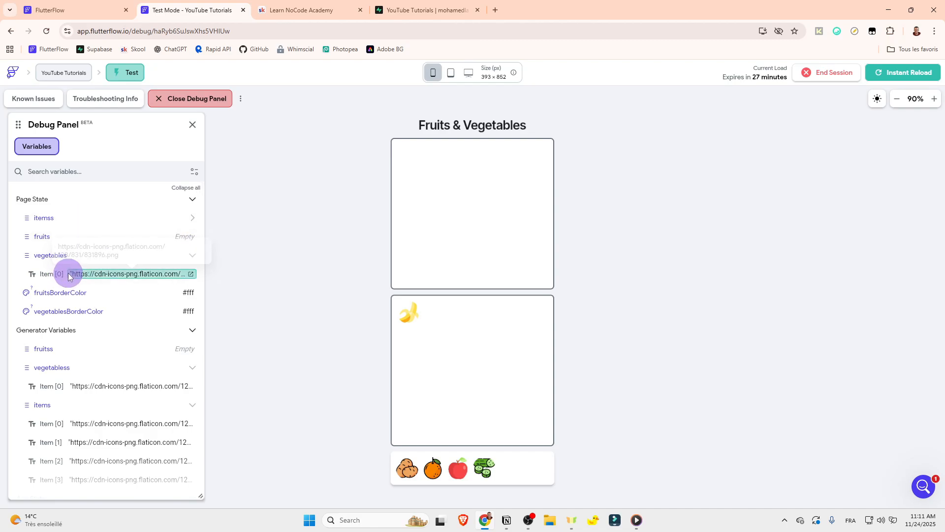
drag(411, 475, 432, 336)
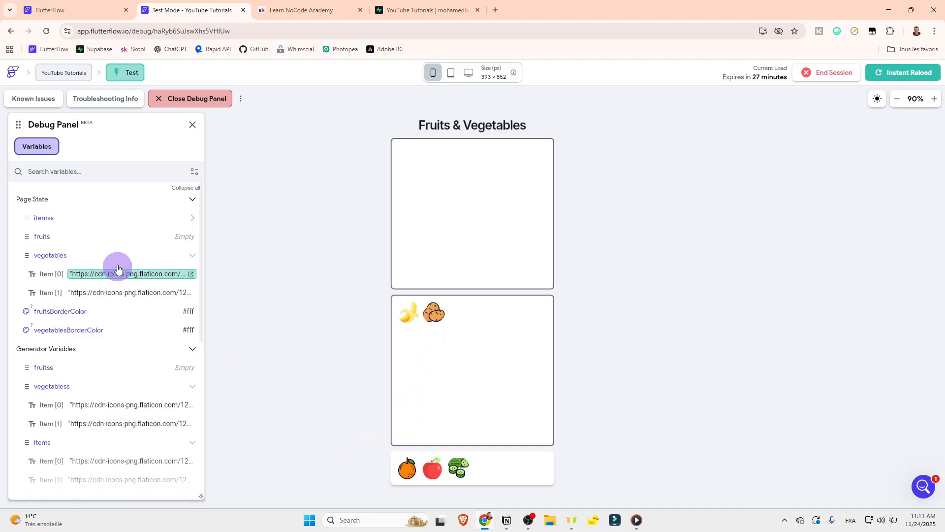
click(123, 217)
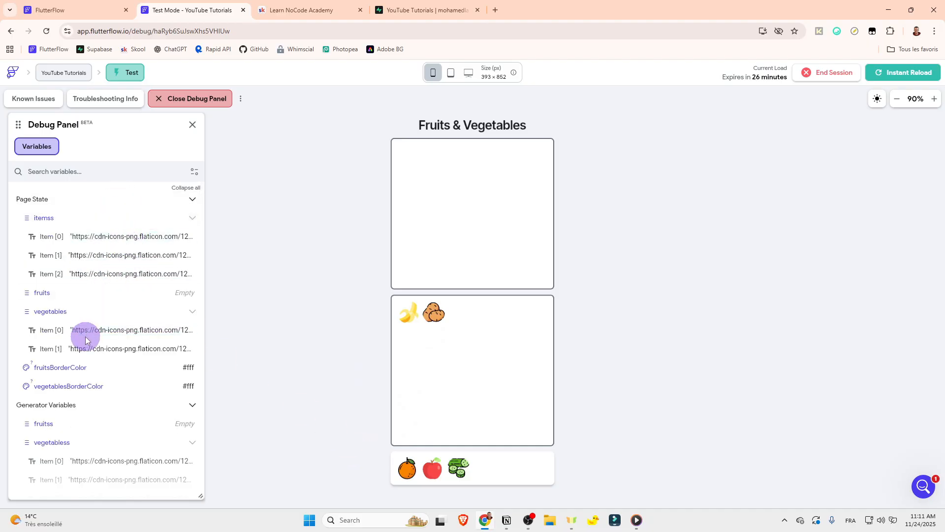
Step: Move the cucumber, the orange and the apple into the fruits box of the test page
drag(464, 471, 468, 267)
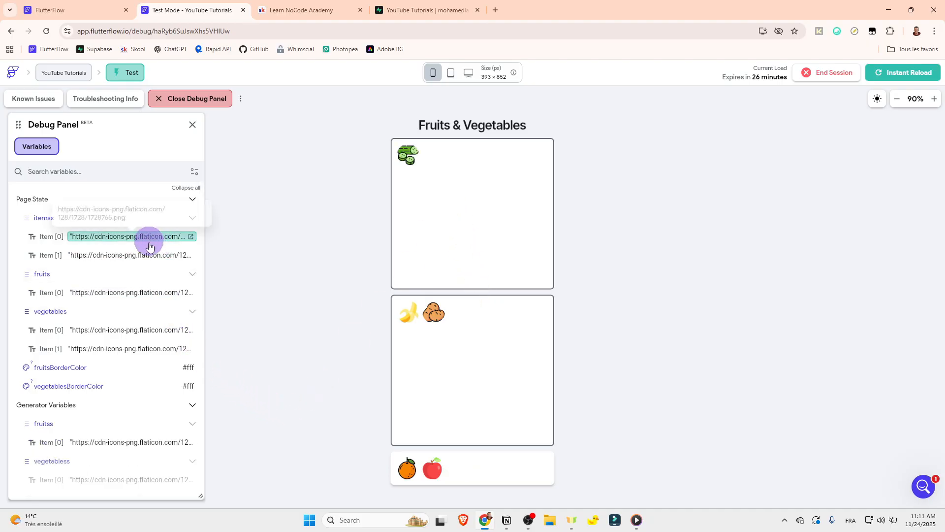
drag(412, 478, 480, 224)
drag(412, 471, 477, 254)
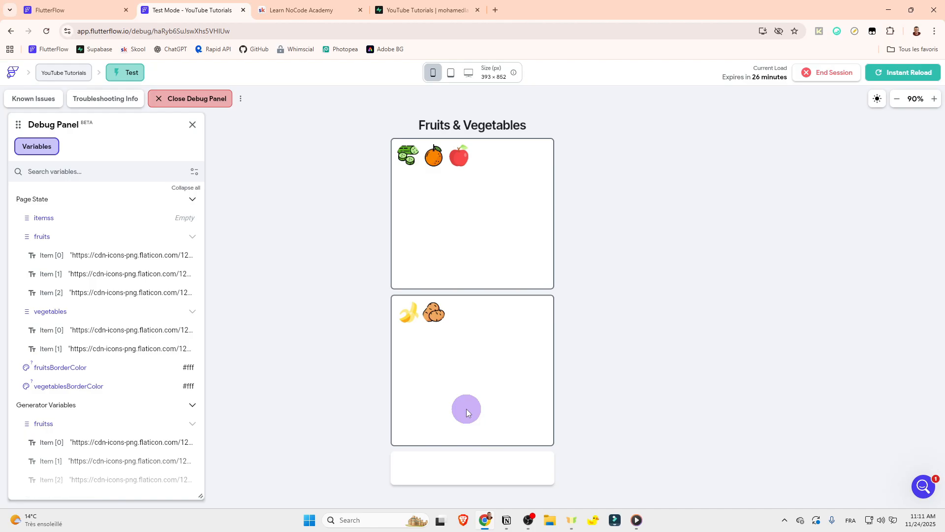
Step: Reload the test session and distribute all images: orange and banana into fruits; cucumber, apple and potatoes into vegetables
click(918, 77)
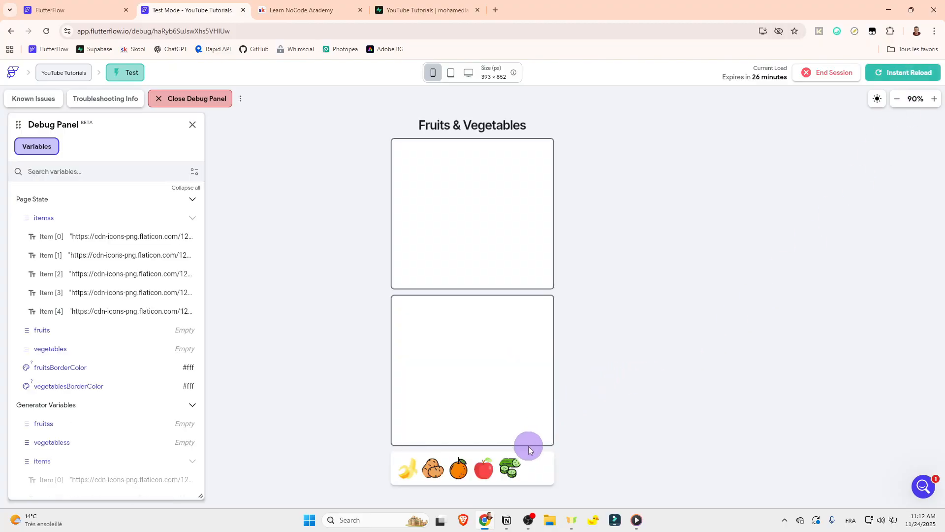
drag(459, 473, 468, 232)
drag(411, 470, 458, 227)
drag(435, 367, 436, 374)
drag(432, 467, 450, 345)
drag(408, 467, 500, 338)
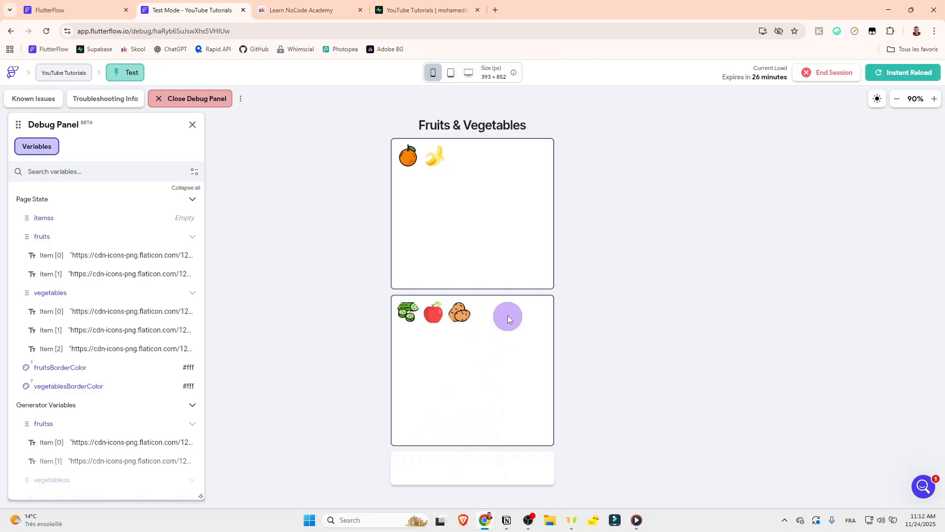
Step: Review the items Row's generated children, its Draggable's value and the fruits DragTarget's On Drag Accept action, and return to the test page
click(96, 9)
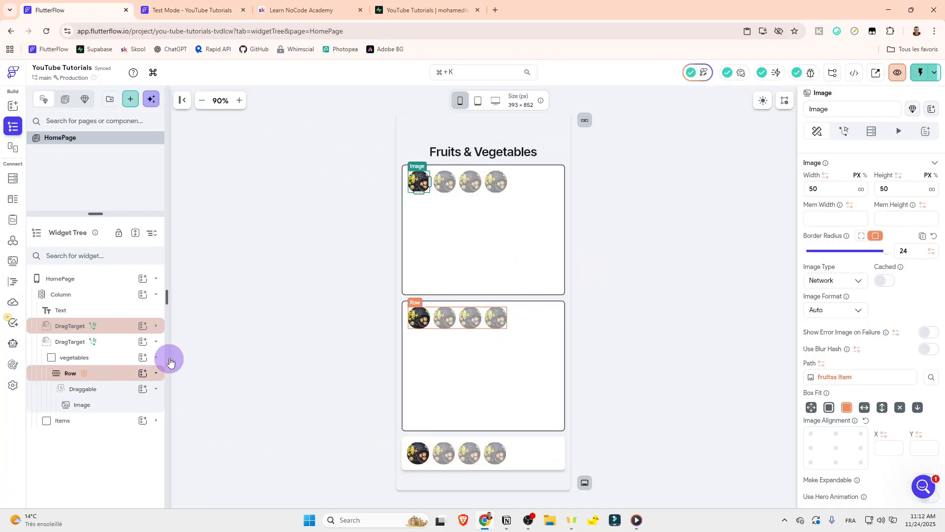
click(156, 341)
click(152, 358)
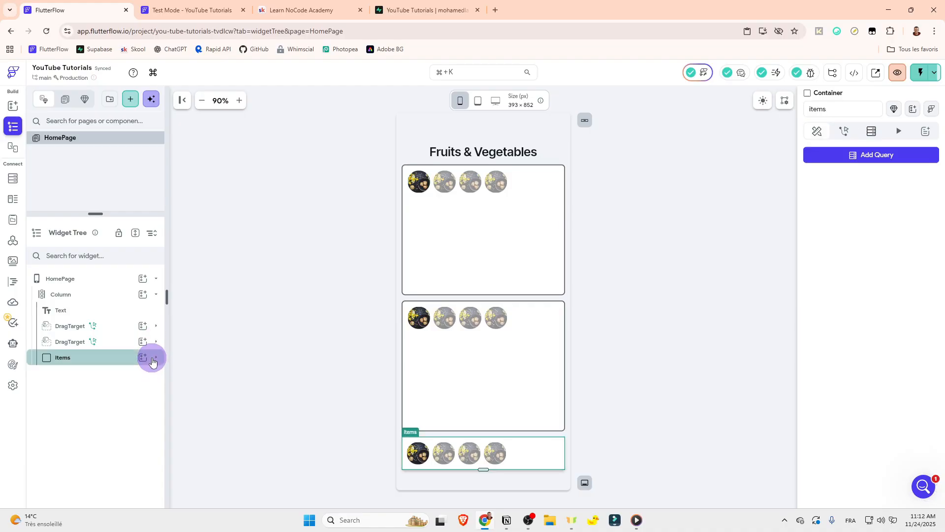
click(149, 359)
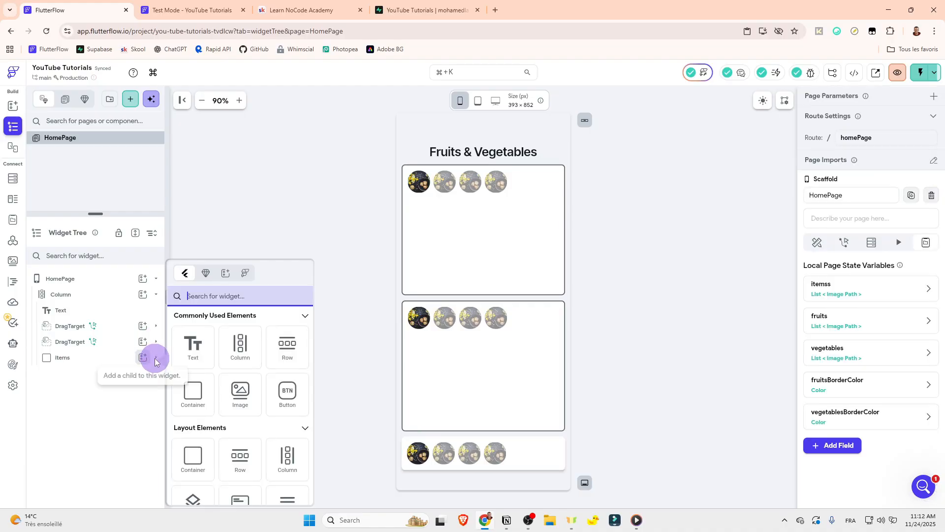
click(156, 359)
click(156, 358)
click(106, 375)
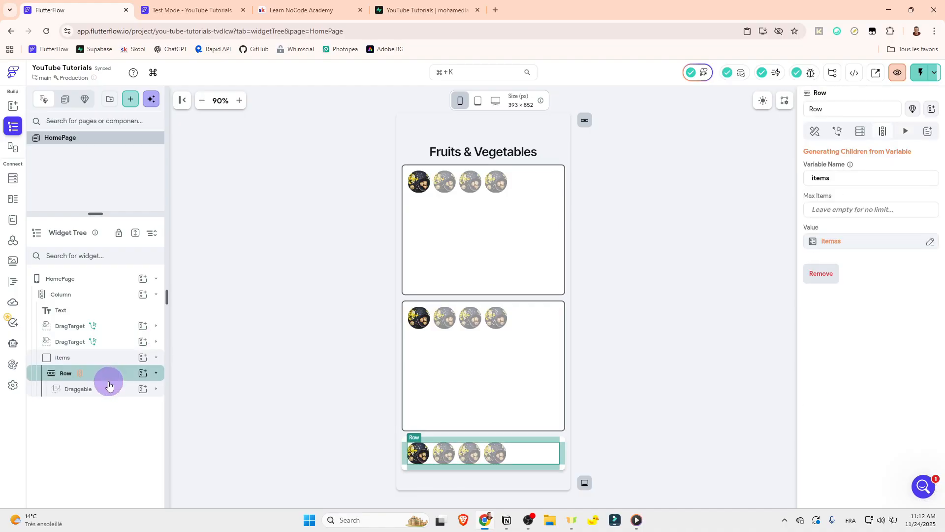
click(109, 388)
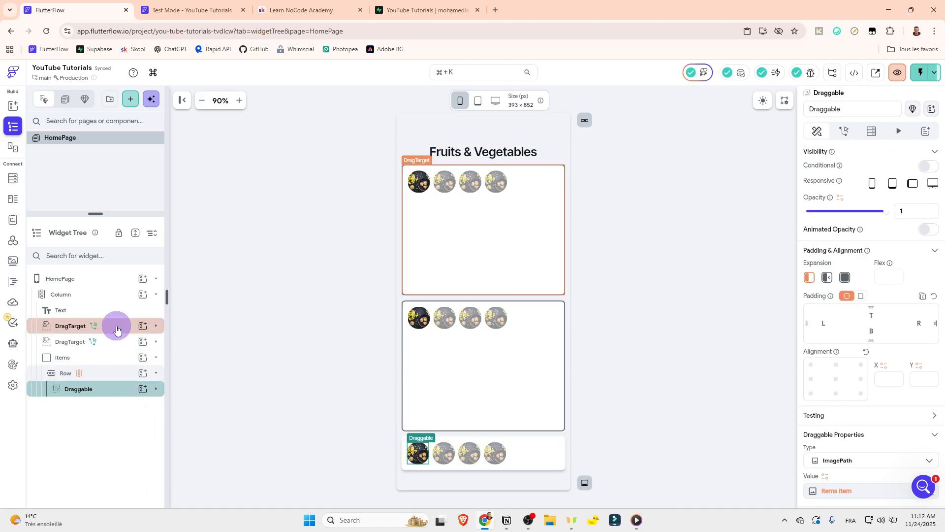
click(94, 326)
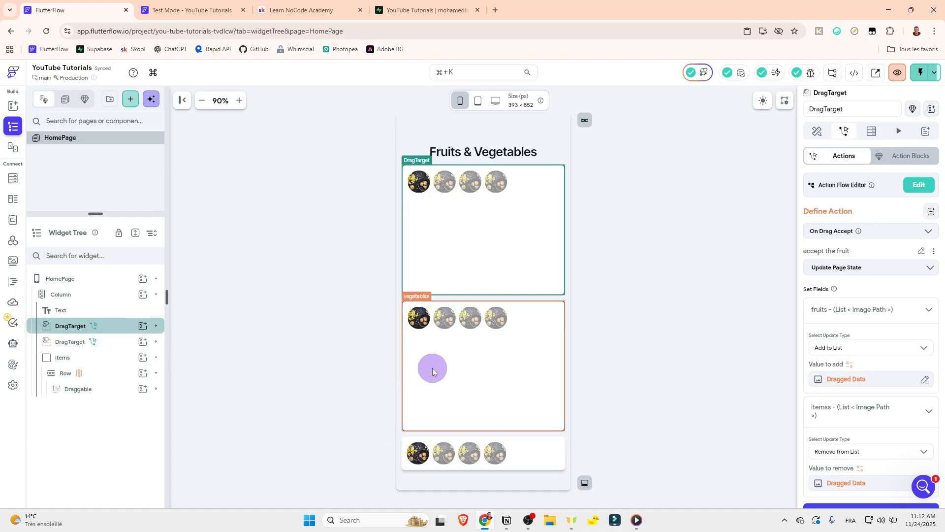
key(ctrl+Tab)
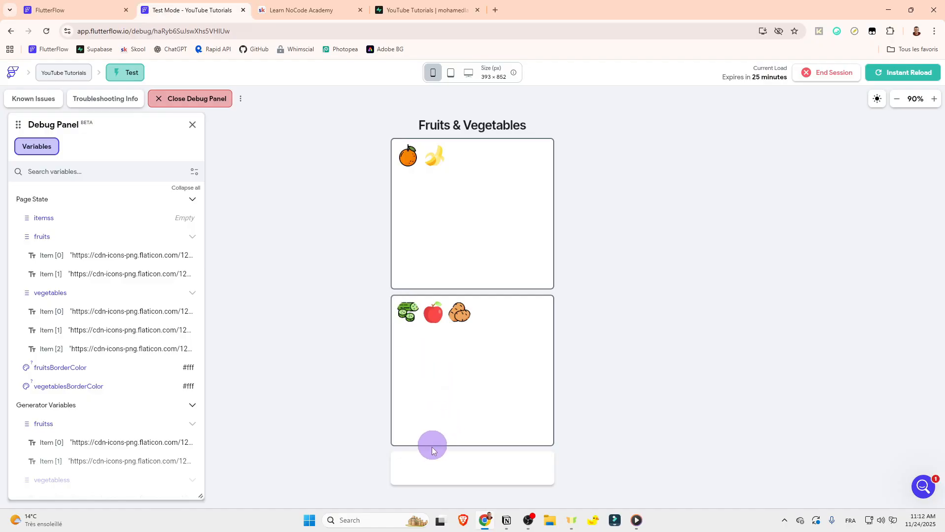
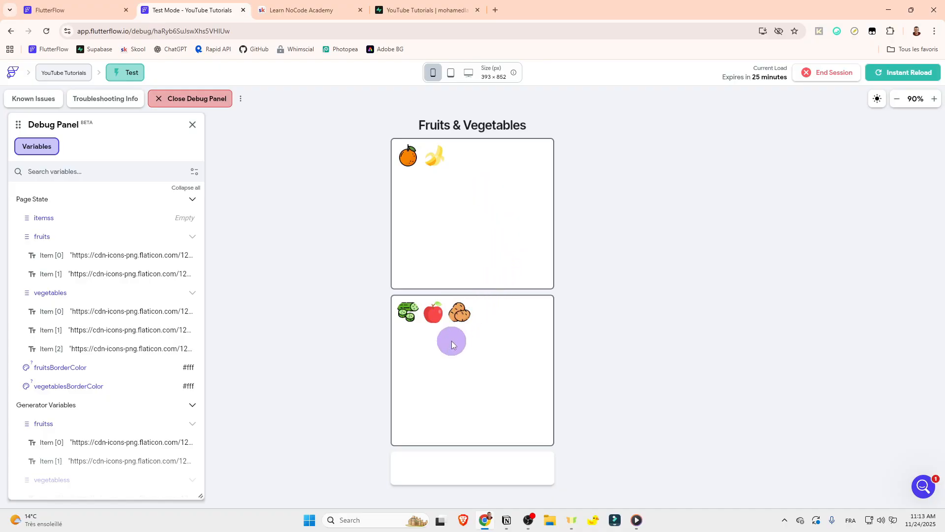
Step: Test moving images between the boxes: banana and orange into vegetables; potatoes, apple and cucumber into fruits
drag(497, 344, 498, 345)
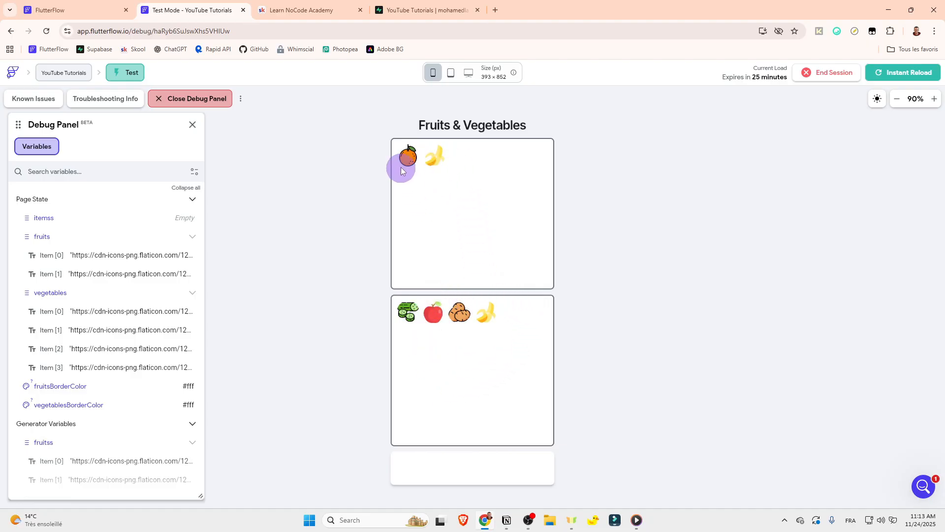
drag(406, 179, 433, 382)
drag(449, 316, 458, 249)
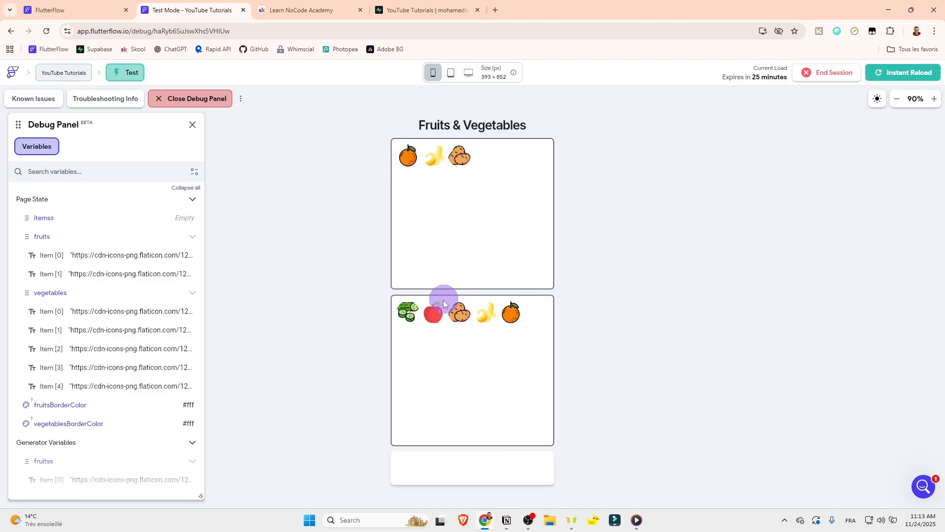
drag(443, 300, 439, 279)
drag(408, 311, 443, 217)
drag(458, 311, 490, 269)
drag(512, 312, 453, 172)
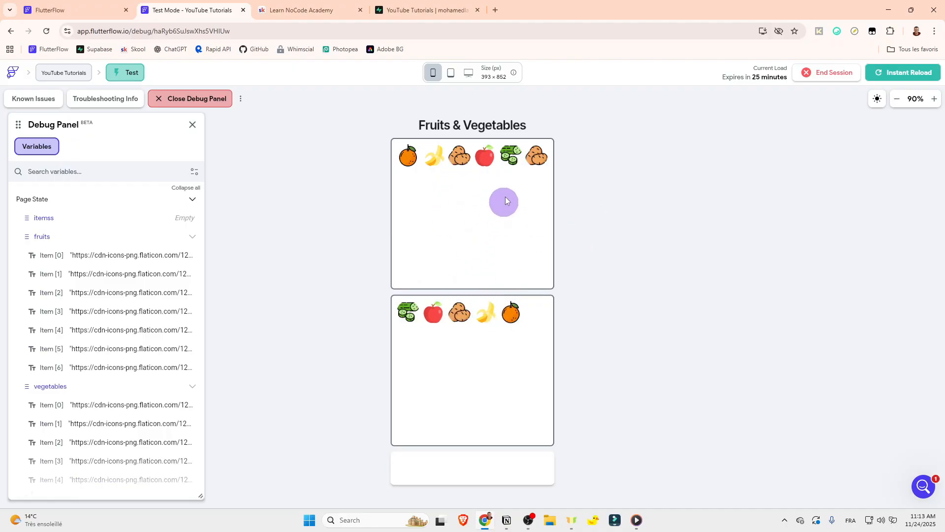
drag(529, 154, 422, 154)
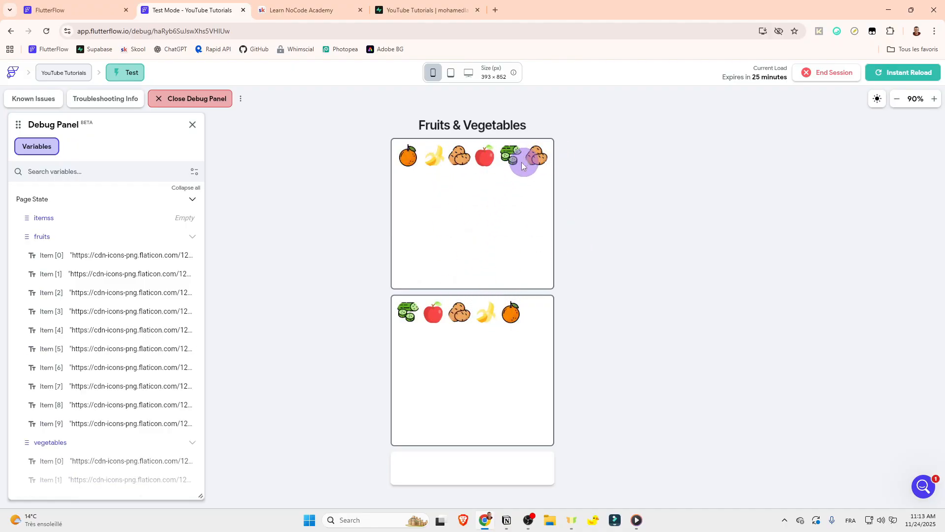
drag(524, 161, 531, 160)
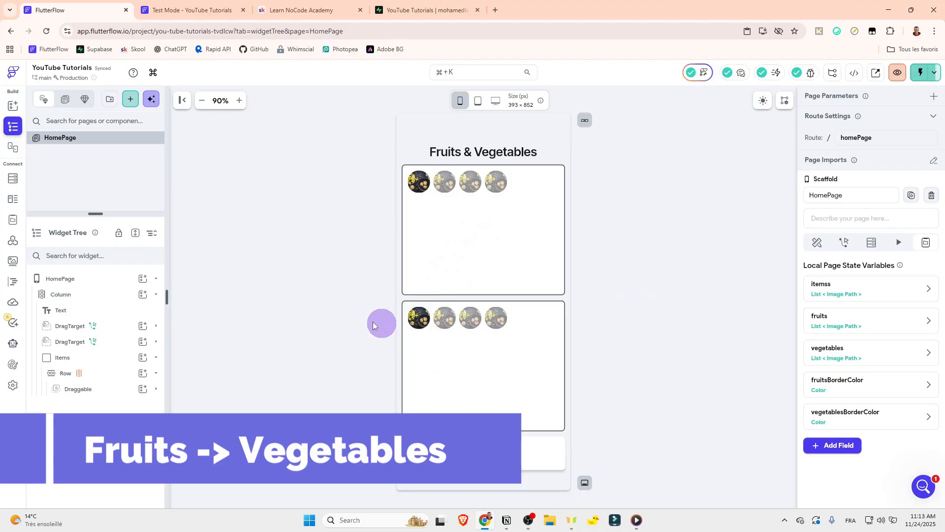
Step: Open the fruits DragTarget's On Drag Accept action flow, review its fruits and itemss field updates, and compare them with the test page
click(118, 325)
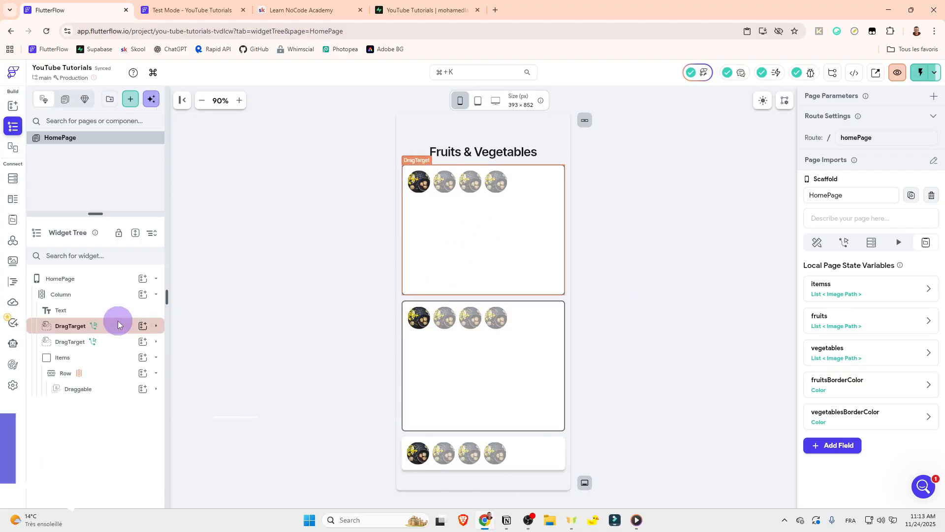
click(919, 185)
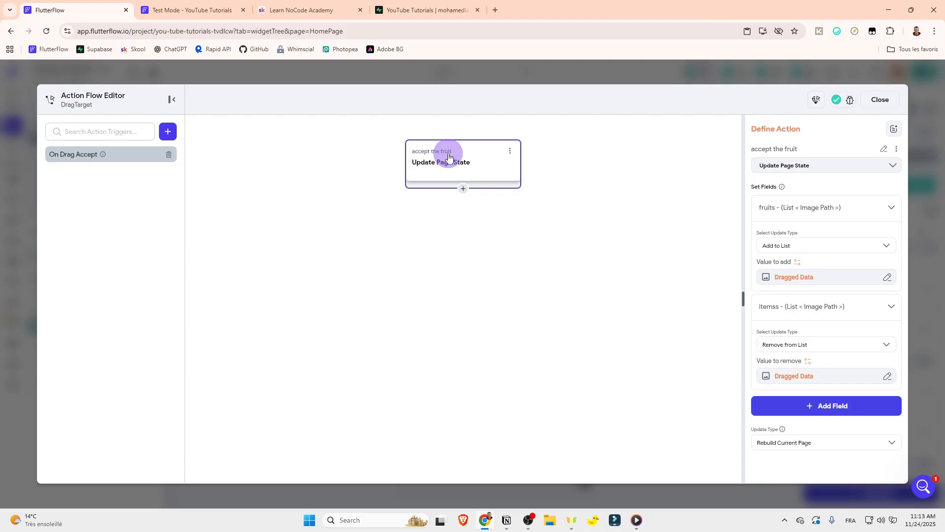
click(764, 205)
click(764, 206)
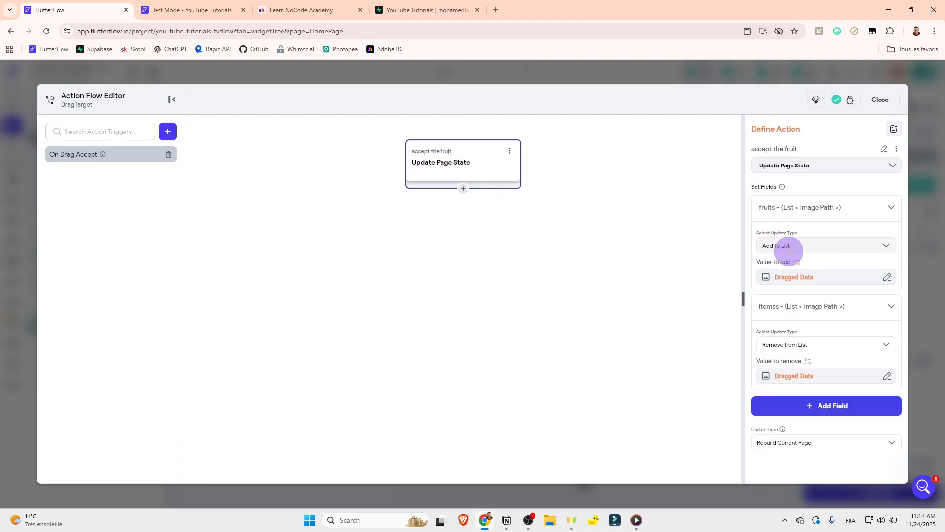
click(766, 245)
click(751, 248)
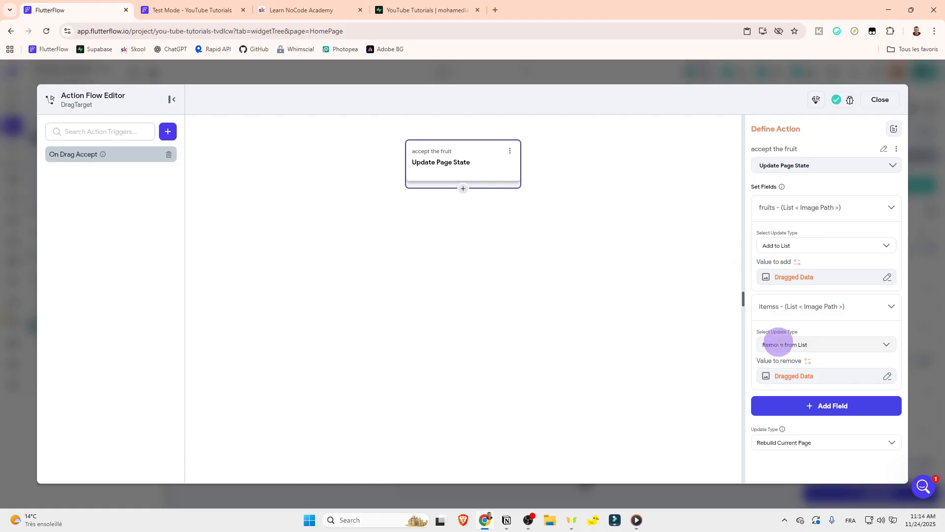
click(774, 207)
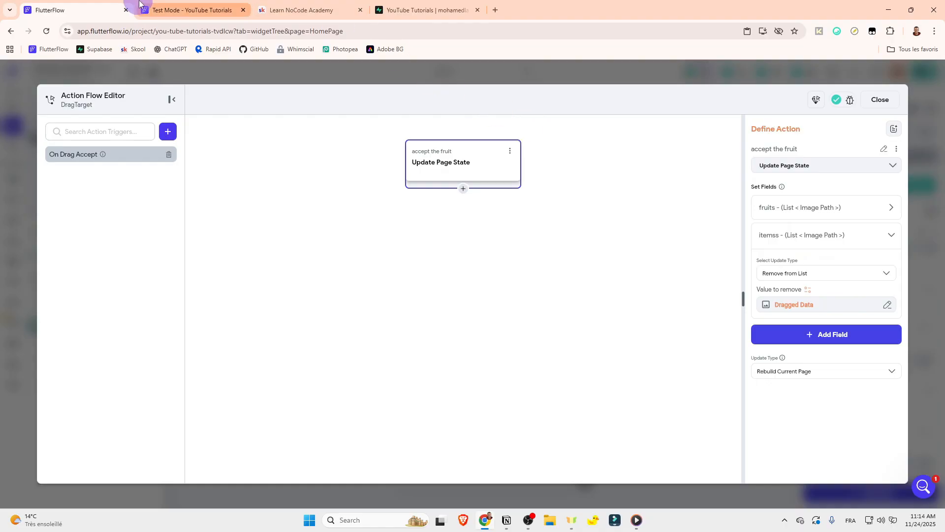
click(180, 9)
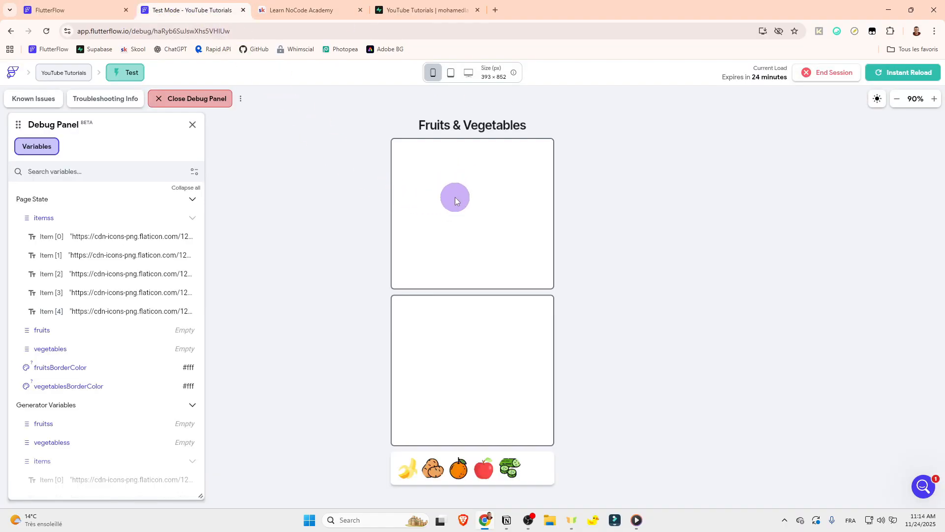
click(98, 9)
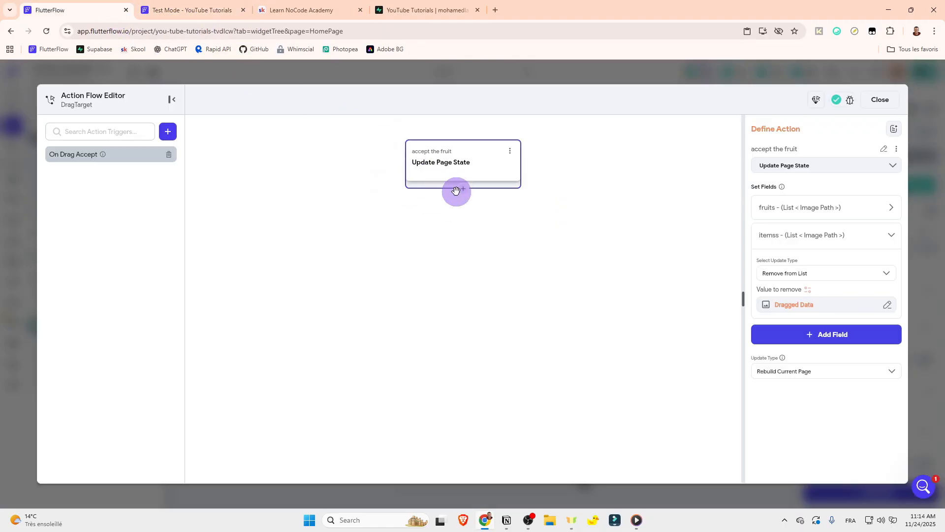
click(770, 210)
click(763, 208)
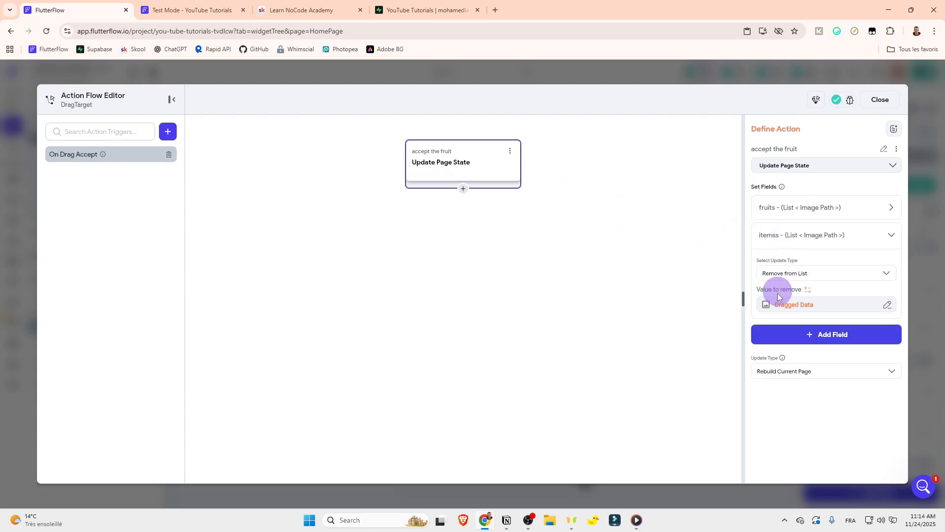
click(775, 239)
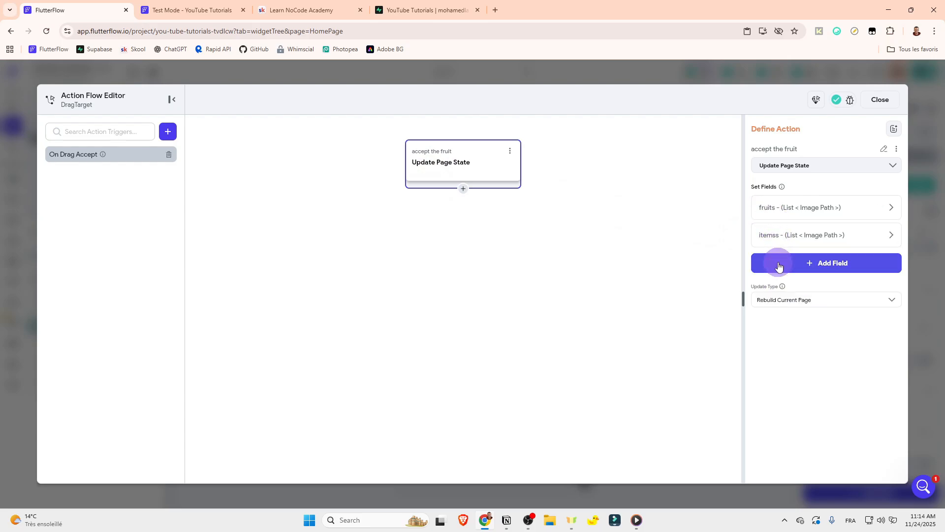
Step: Add the vegetables list to the fruits DragTarget's Update Page State action, using Remove from List with Dragged Data, and close the editor
click(777, 267)
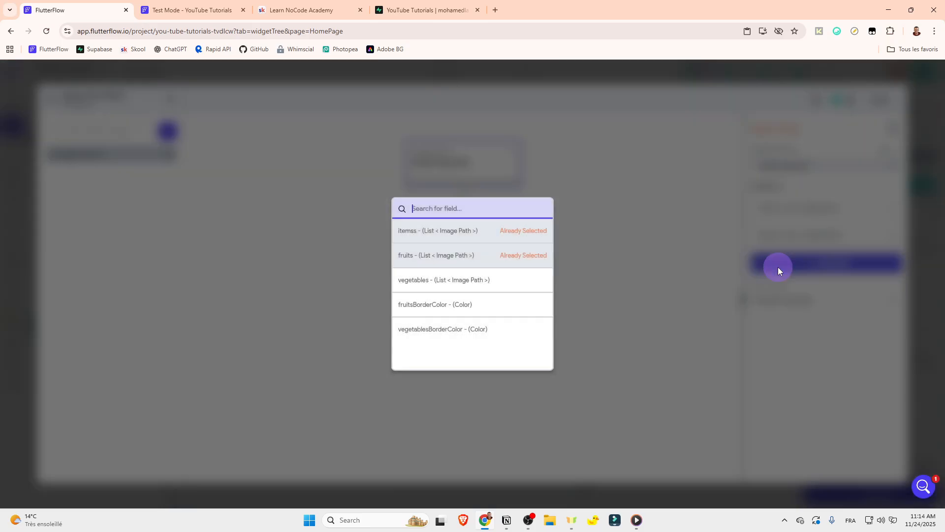
click(460, 290)
click(784, 300)
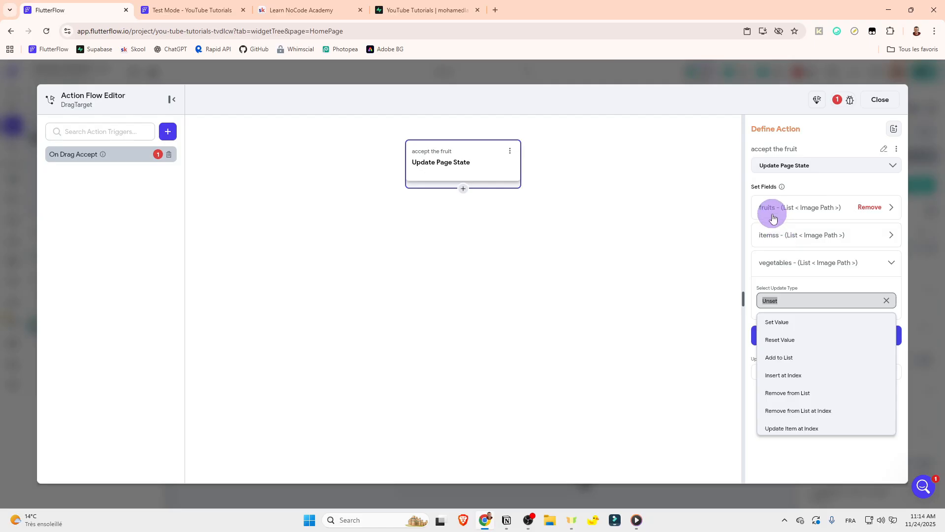
click(798, 392)
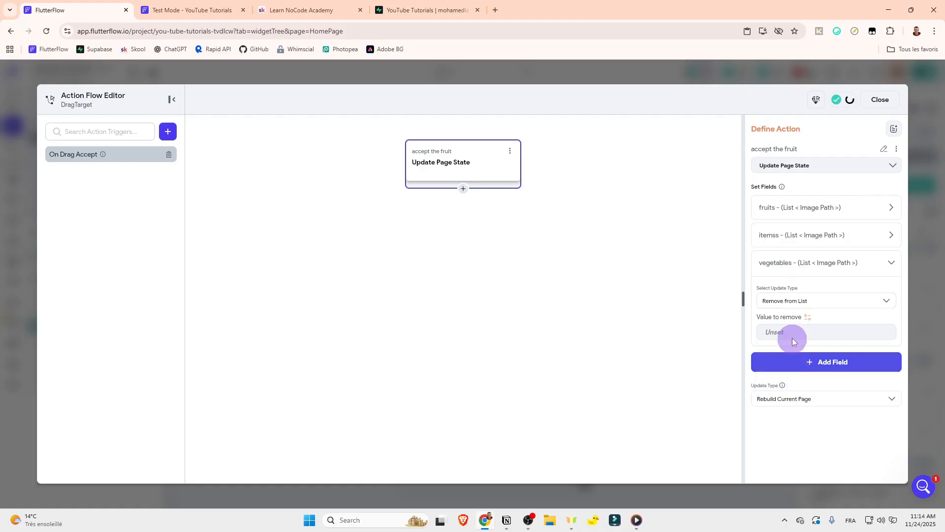
click(810, 319)
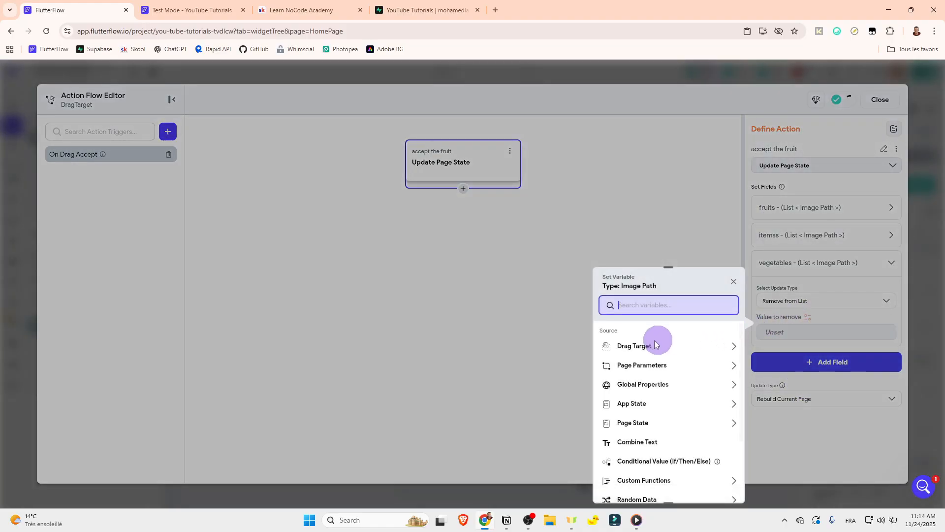
click(643, 353)
click(637, 375)
click(766, 238)
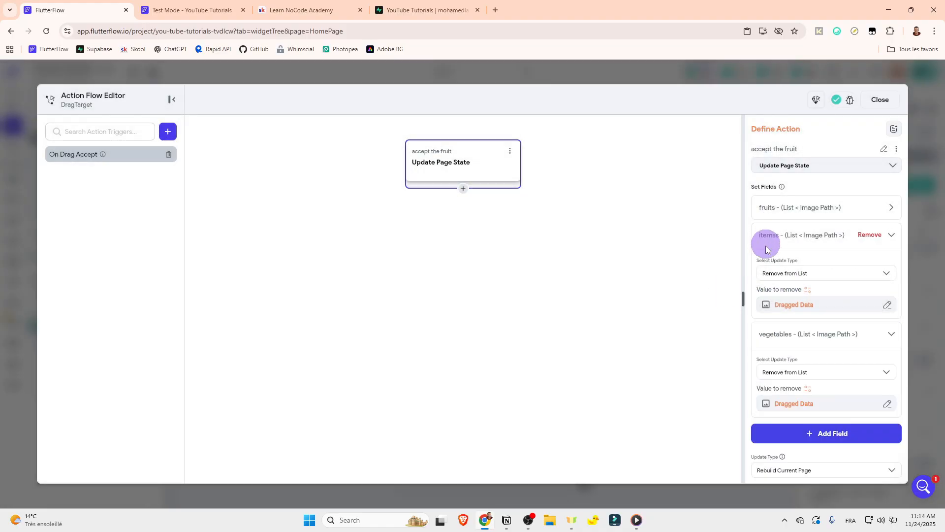
click(765, 236)
click(766, 266)
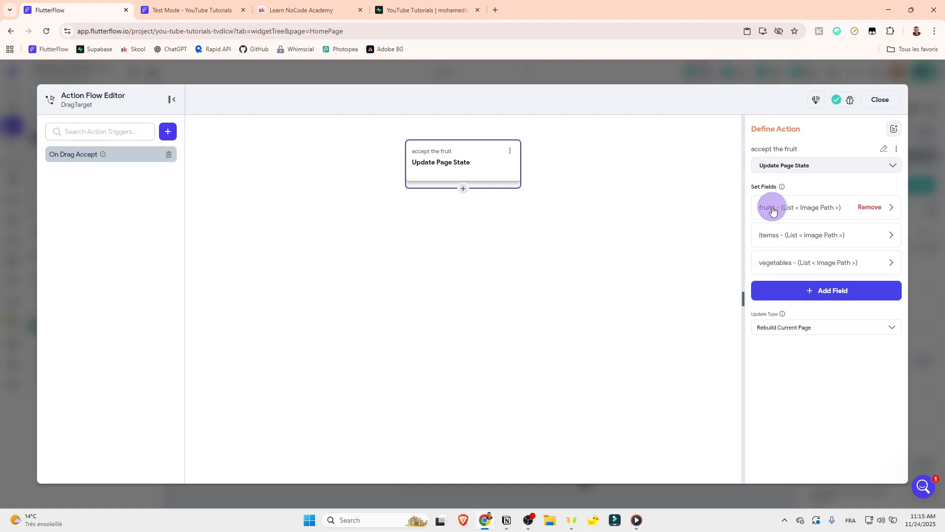
click(874, 104)
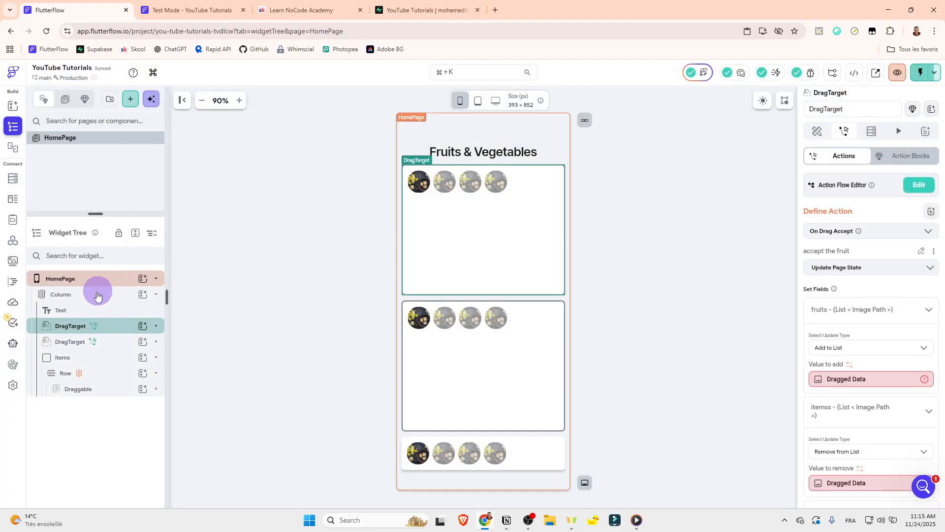
Step: Open the vegetables DragTarget's On Drag Accept action flow and add the fruits list to its Update Page State fields
click(122, 341)
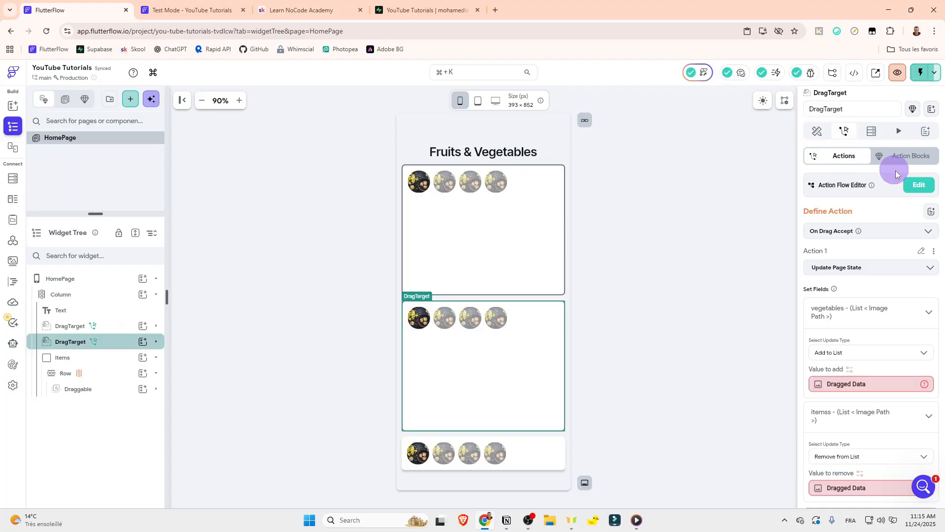
click(919, 185)
click(766, 206)
click(767, 235)
click(784, 261)
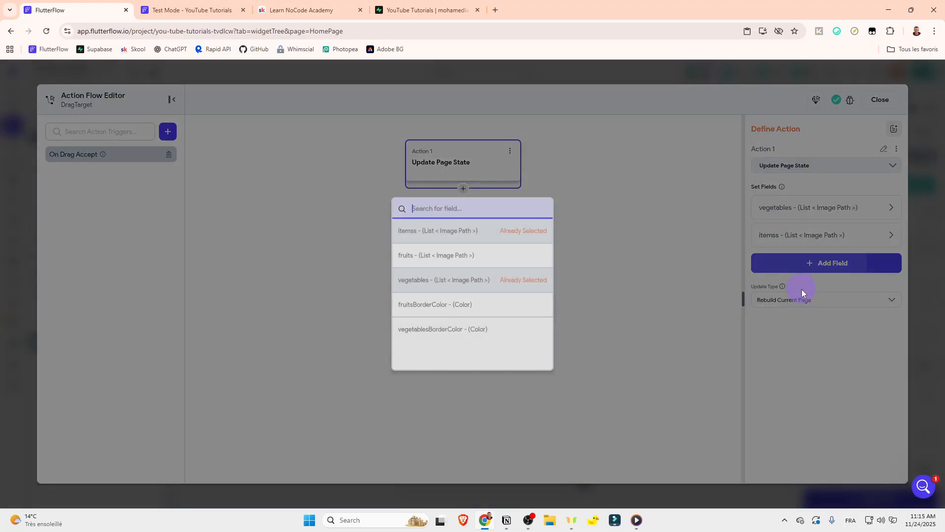
click(648, 277)
click(767, 263)
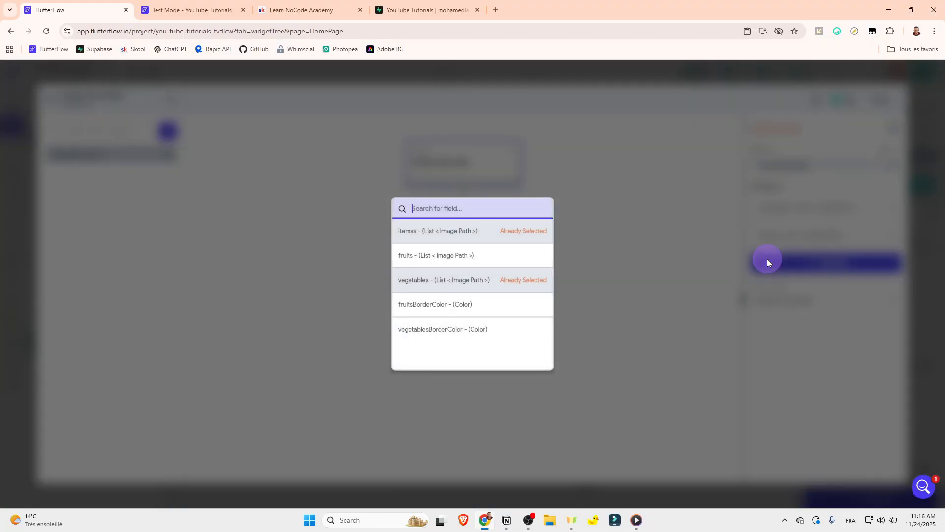
click(474, 255)
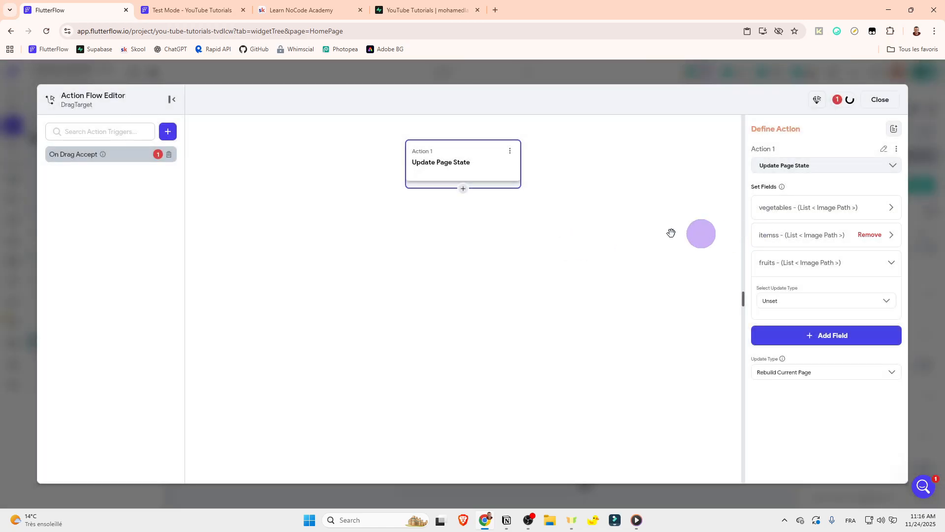
Step: Set the fruits field's update type to Remove from List, with the Drag Target's Dragged Data as the value to remove
click(785, 205)
click(781, 207)
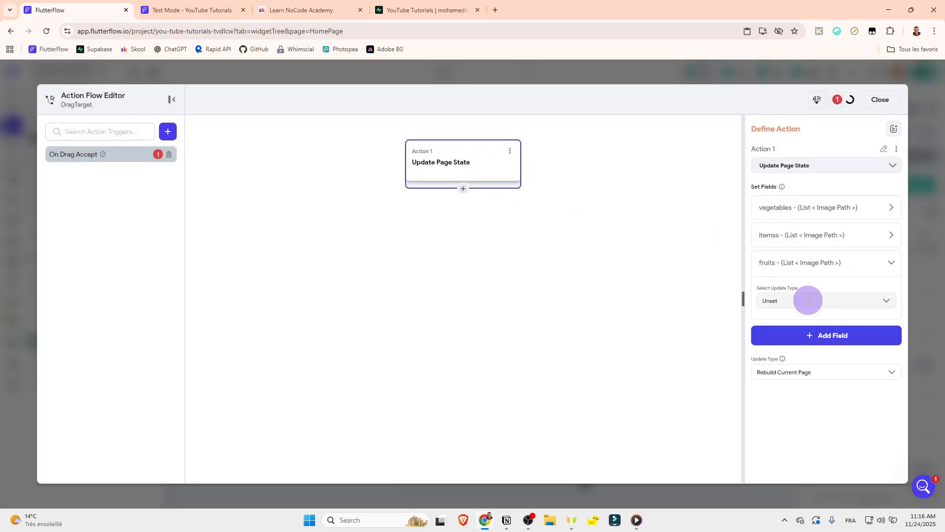
click(809, 300)
click(792, 392)
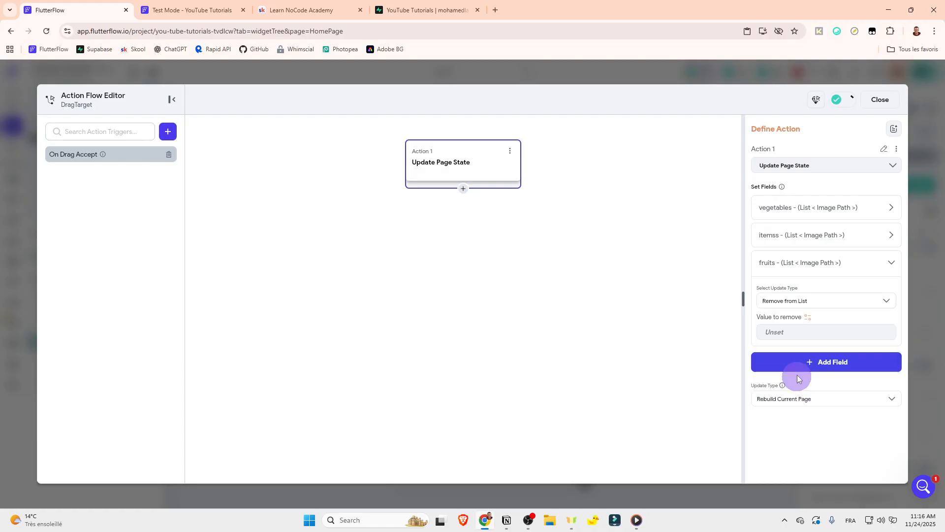
click(807, 317)
click(656, 343)
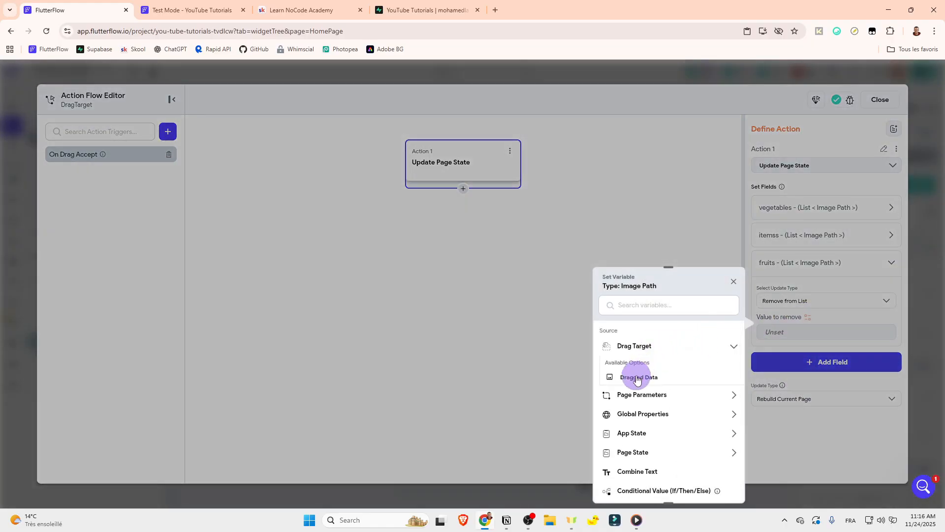
click(633, 375)
Step: Check the update types and removal values of the itemss and fruits fields in the vegetables DragTarget's action
click(765, 270)
click(767, 242)
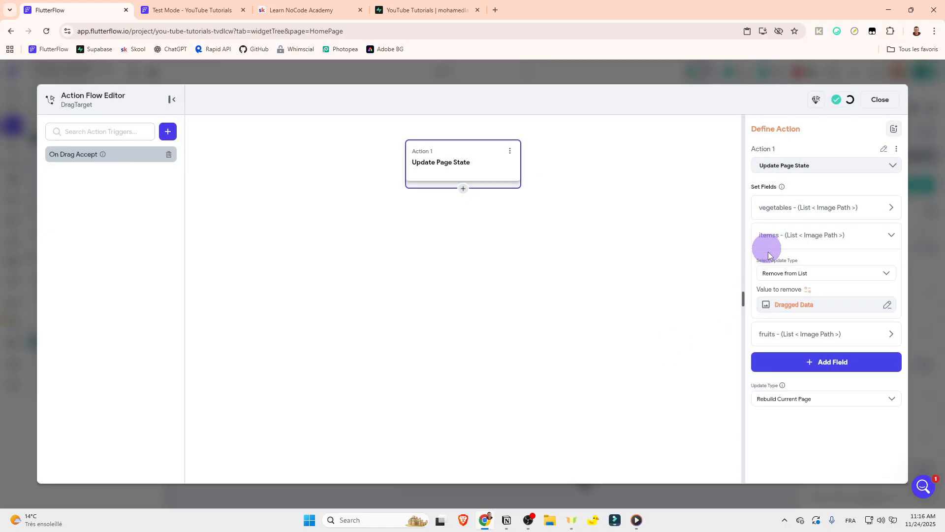
click(777, 333)
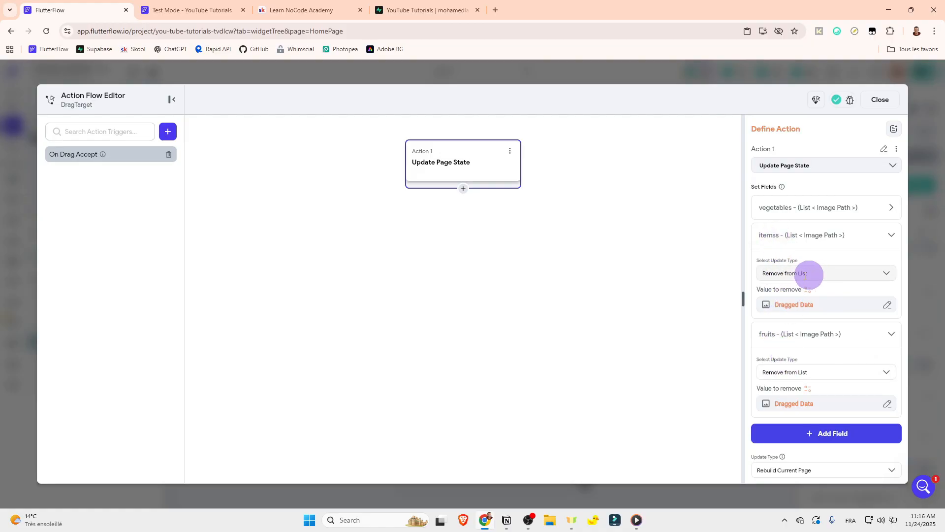
drag(811, 275, 731, 279)
click(753, 277)
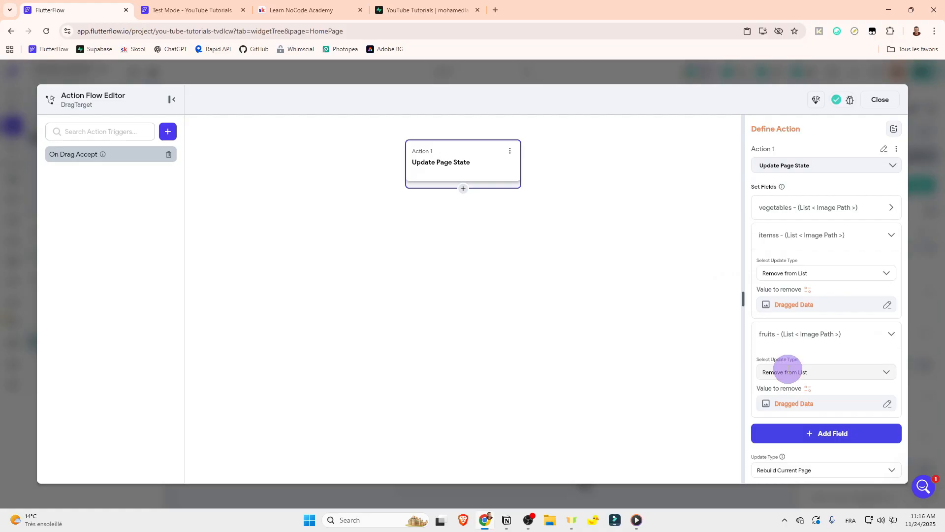
click(775, 339)
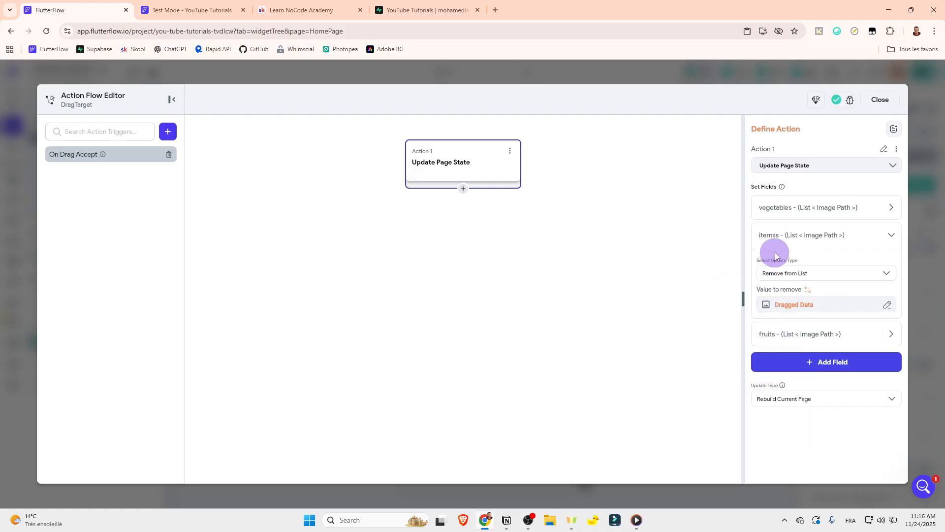
click(766, 239)
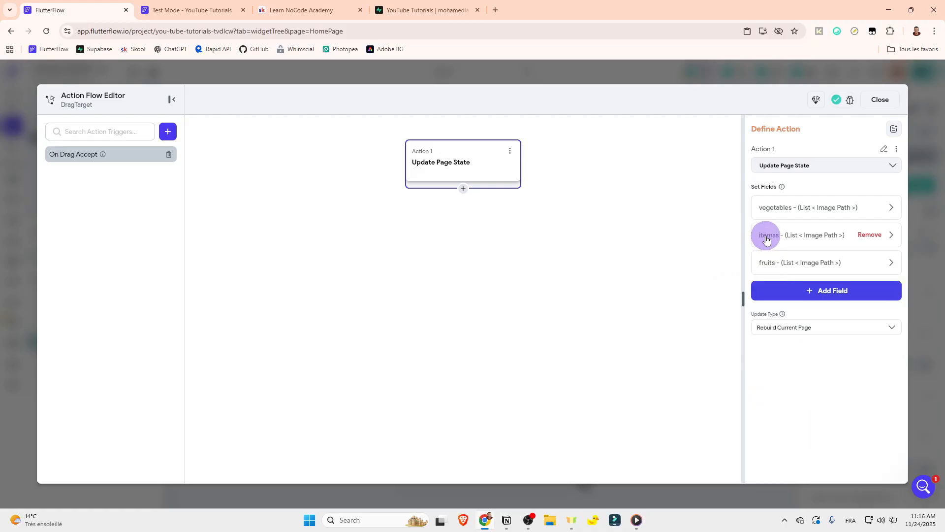
Step: Reload the test session and distribute all images: orange and potatoes into fruits; banana, apple and cucumber into vegetables
click(194, 9)
click(891, 79)
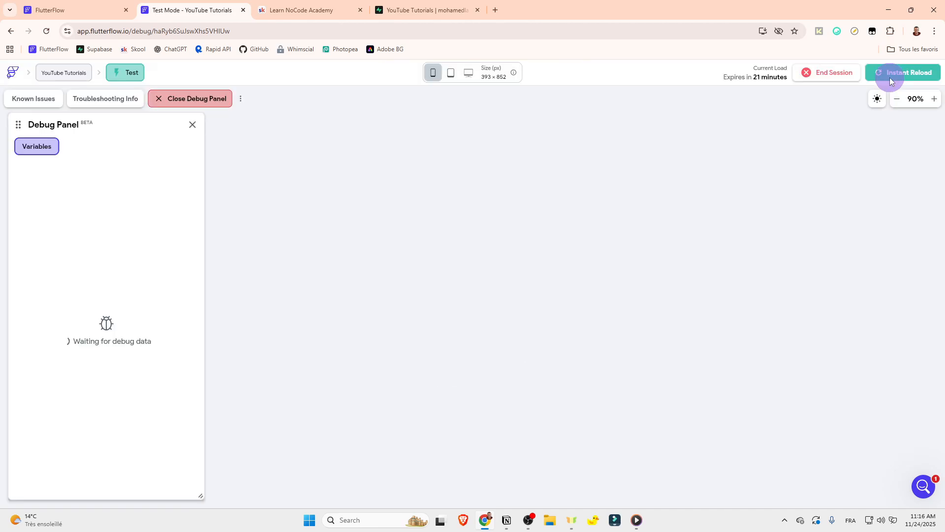
click(890, 80)
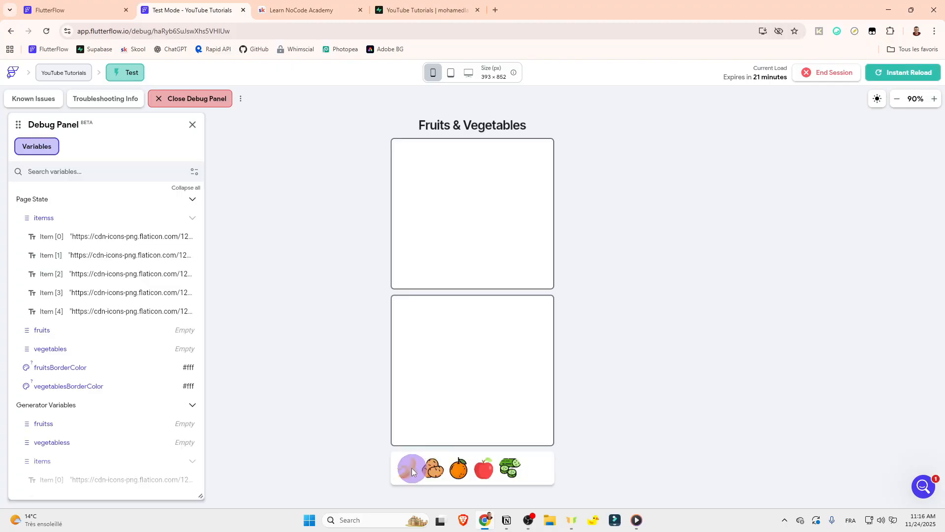
drag(411, 468, 466, 231)
drag(429, 465, 485, 250)
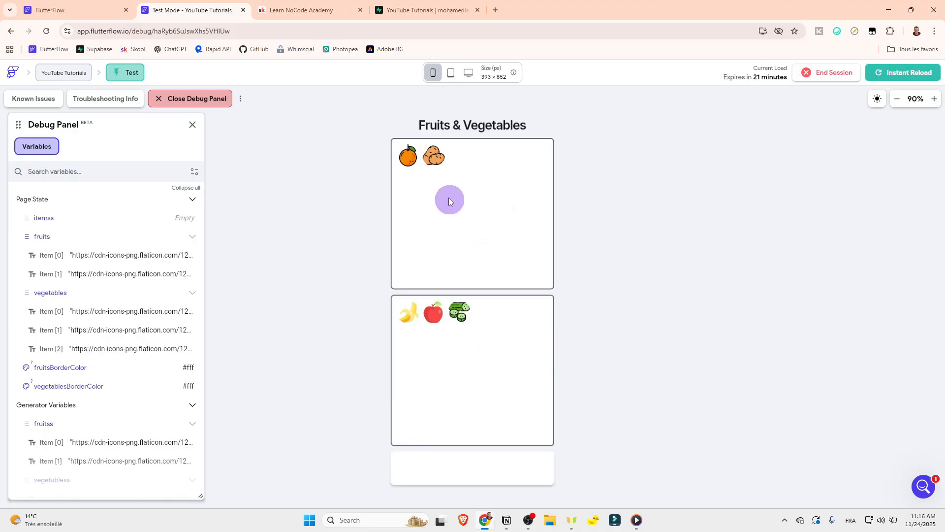
Step: Test moving images between the two boxes until potatoes are in fruits and banana, cucumber, orange and apple are in vegetables
drag(433, 159, 458, 213)
drag(434, 312, 477, 239)
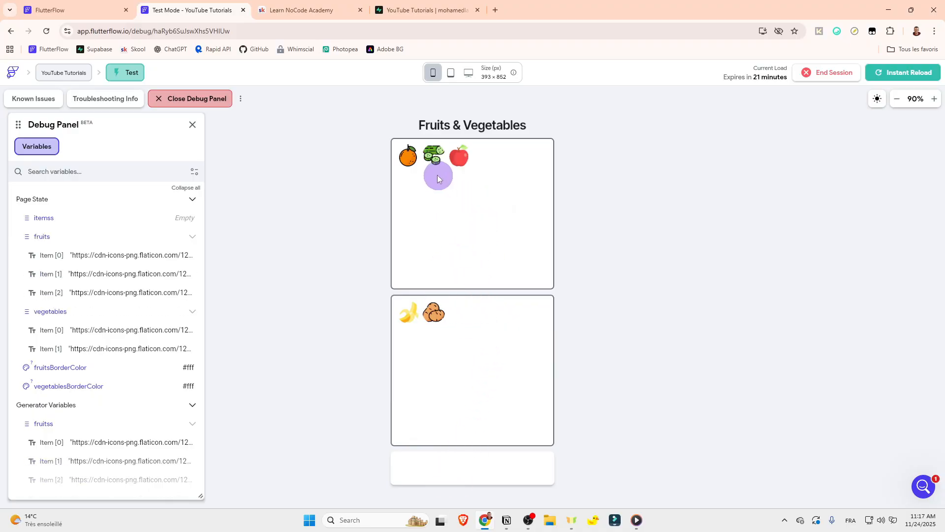
drag(437, 174, 463, 319)
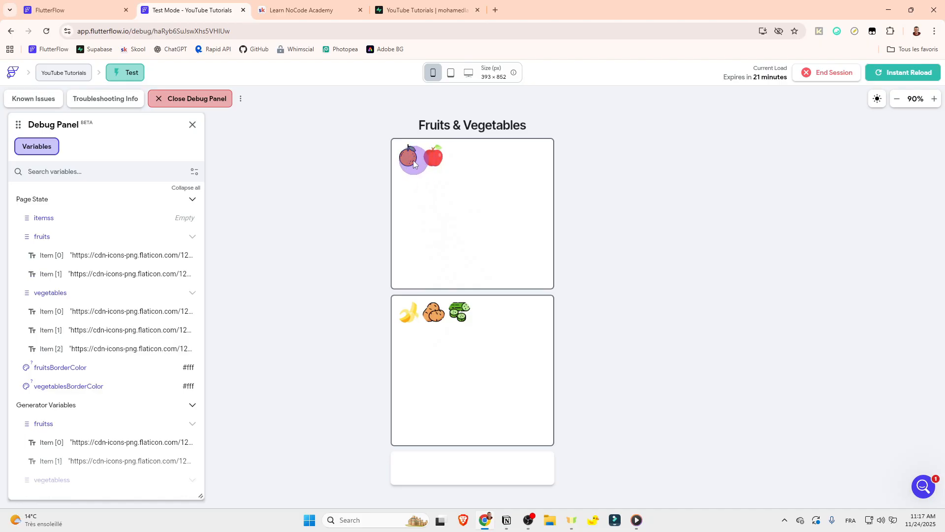
drag(407, 156, 422, 344)
drag(409, 163, 527, 318)
drag(434, 312, 475, 240)
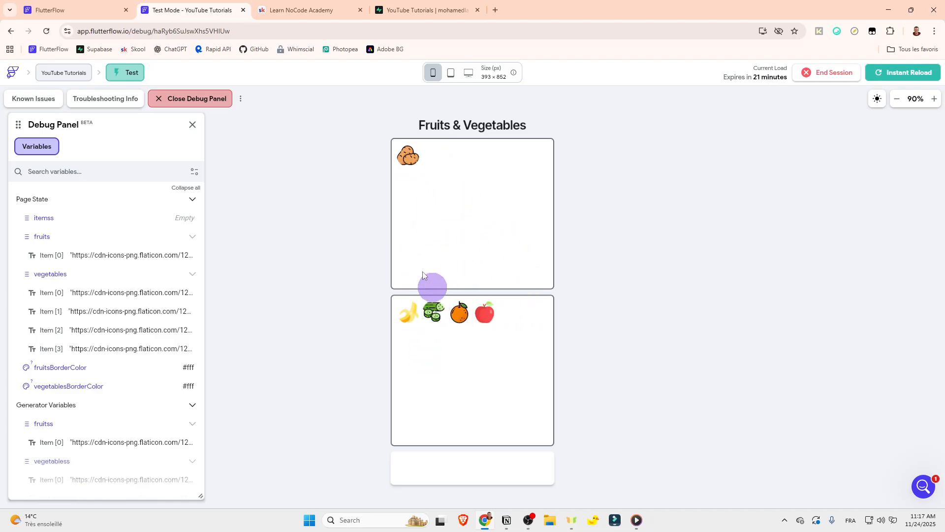
Step: Check the vegetables field's update type and value in the vegetables DragTarget's On Drag Accept action, and close the action flow
click(74, 10)
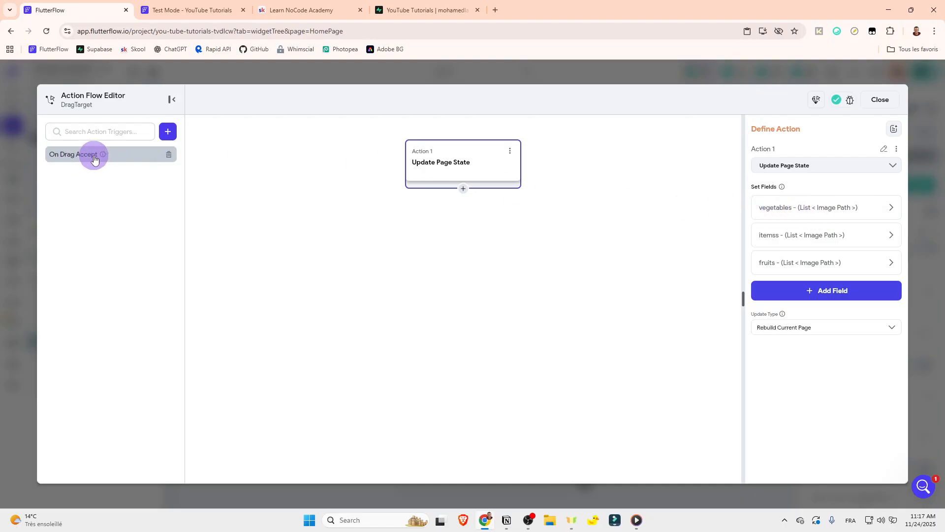
click(771, 206)
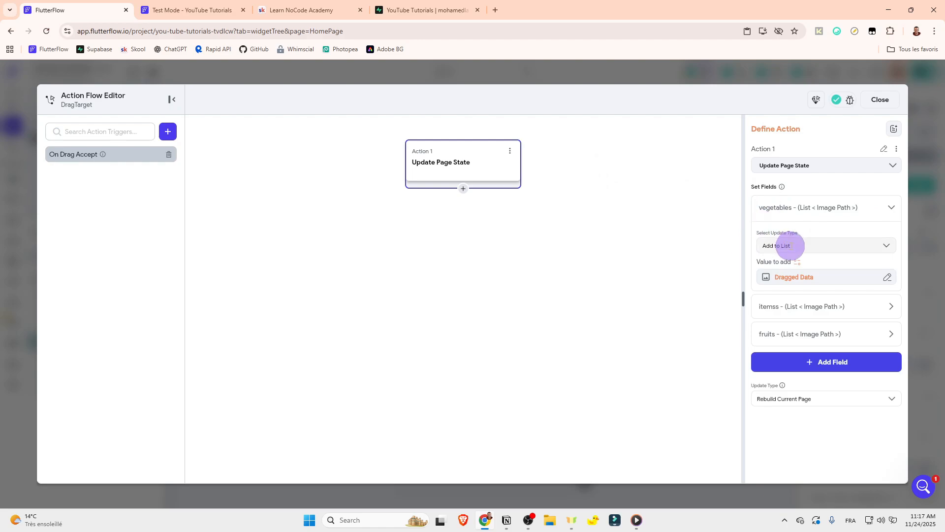
click(793, 246)
click(775, 218)
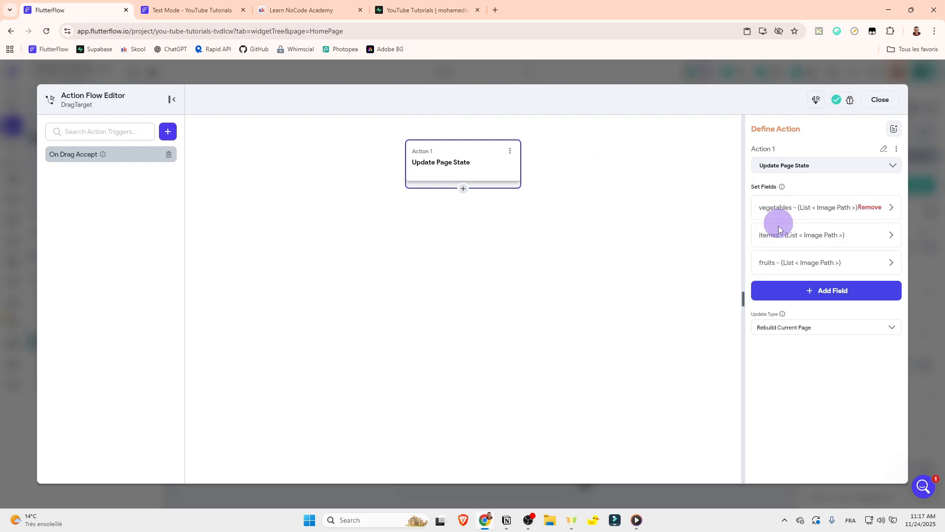
click(773, 209)
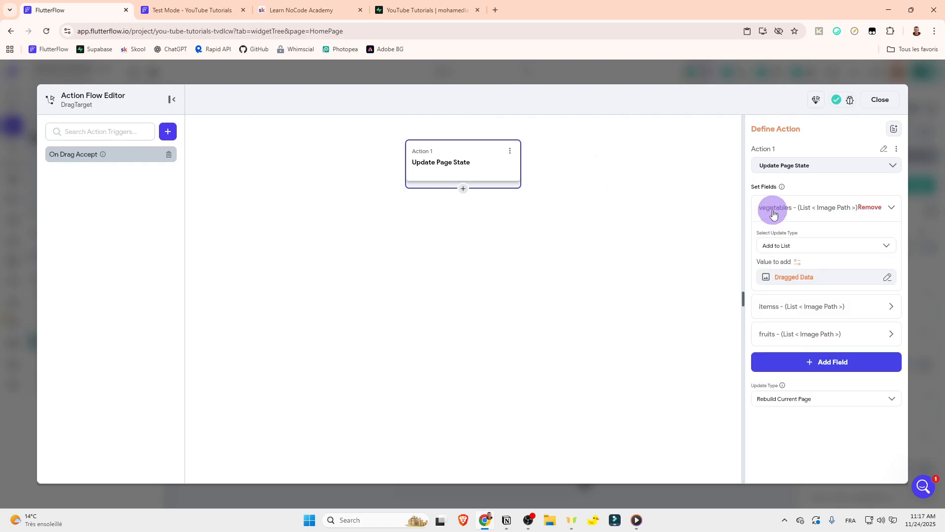
click(880, 99)
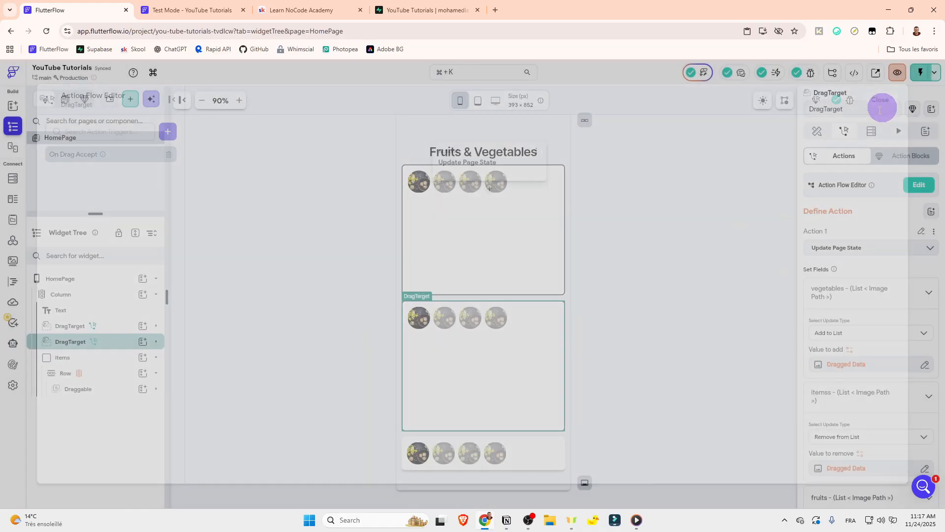
Step: In the test session, try to move the orange and apple images from the vegetables box back into the items container
key(ctrl+Tab)
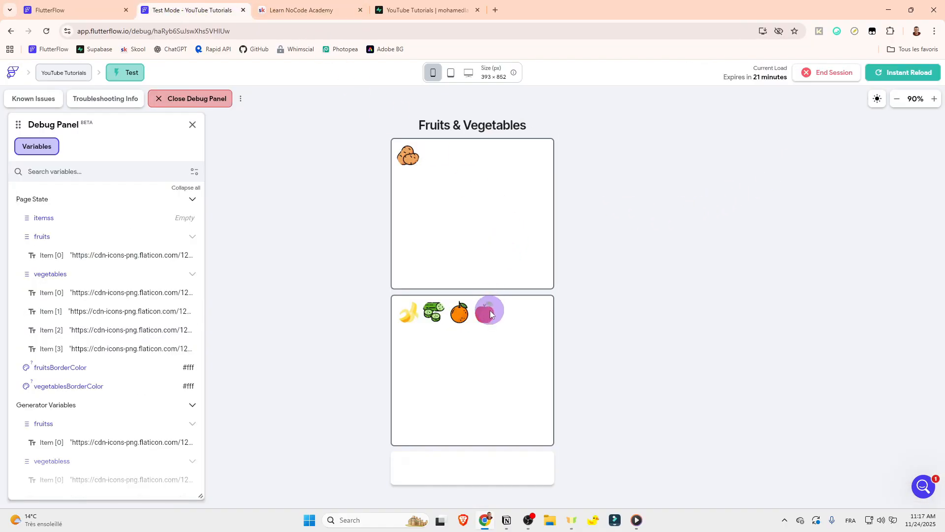
drag(491, 313, 475, 466)
drag(468, 328, 447, 474)
drag(489, 330, 461, 472)
Step: In the FlutterFlow builder, wrap the items container in a DragTarget
click(79, 10)
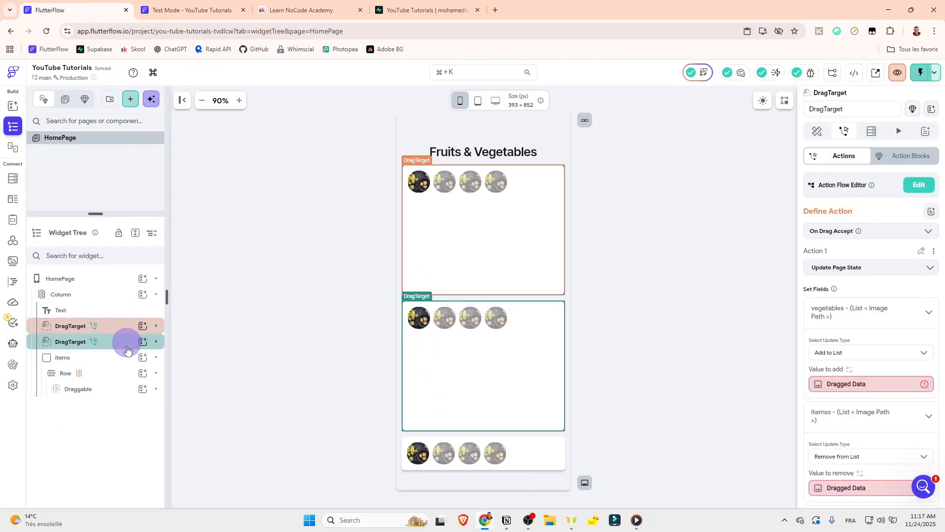
click(99, 359)
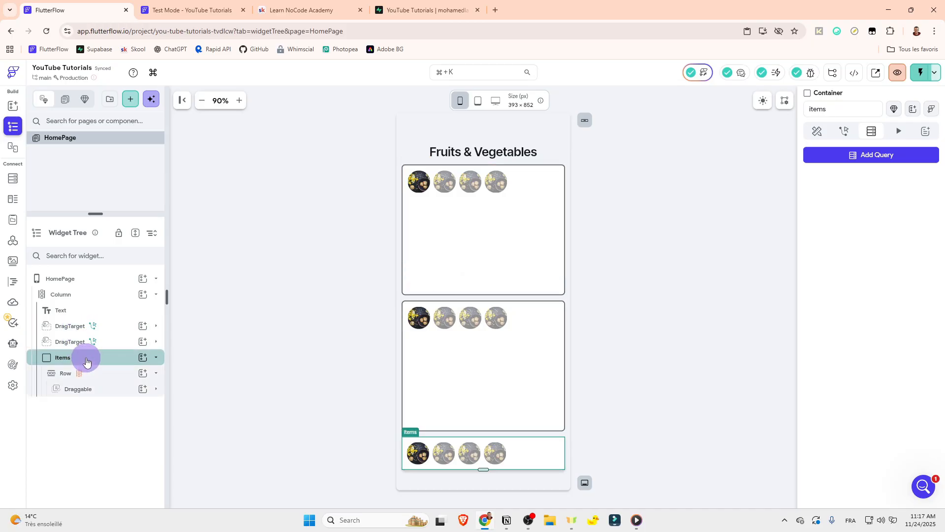
click(187, 10)
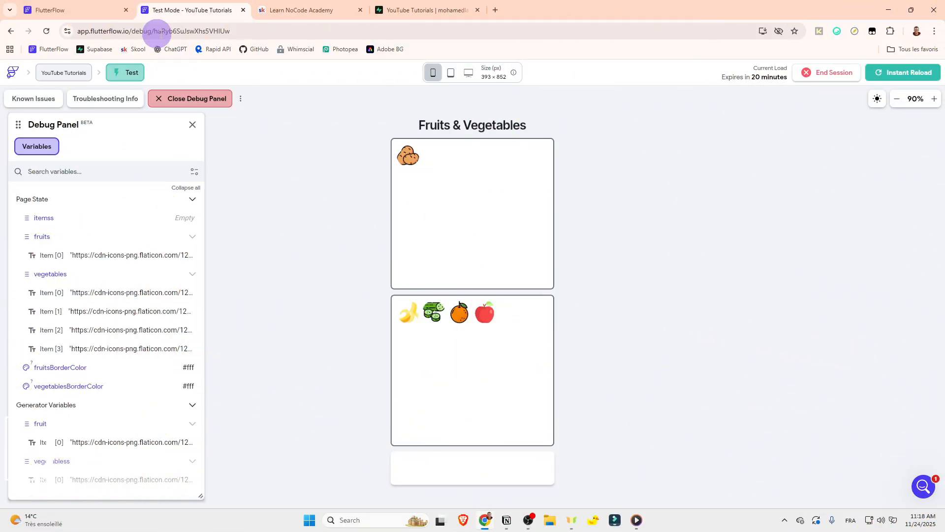
click(116, 4)
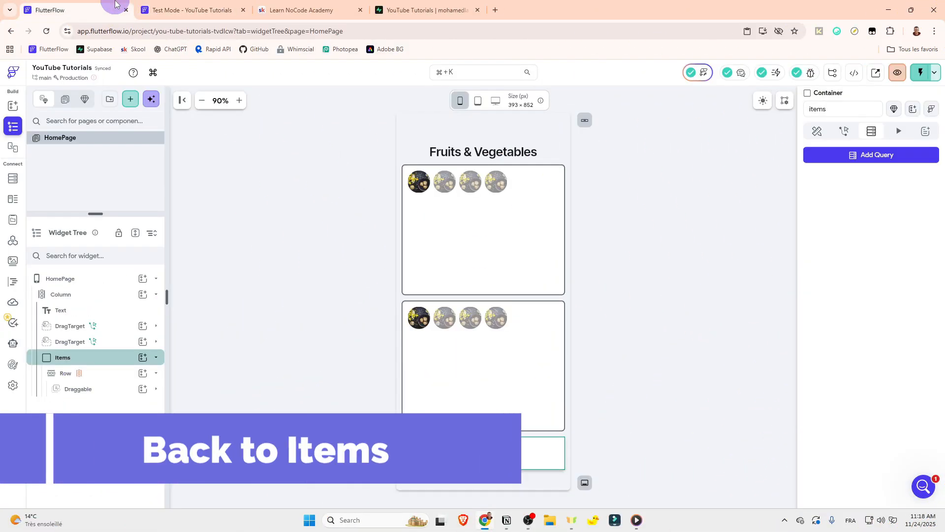
click(156, 357)
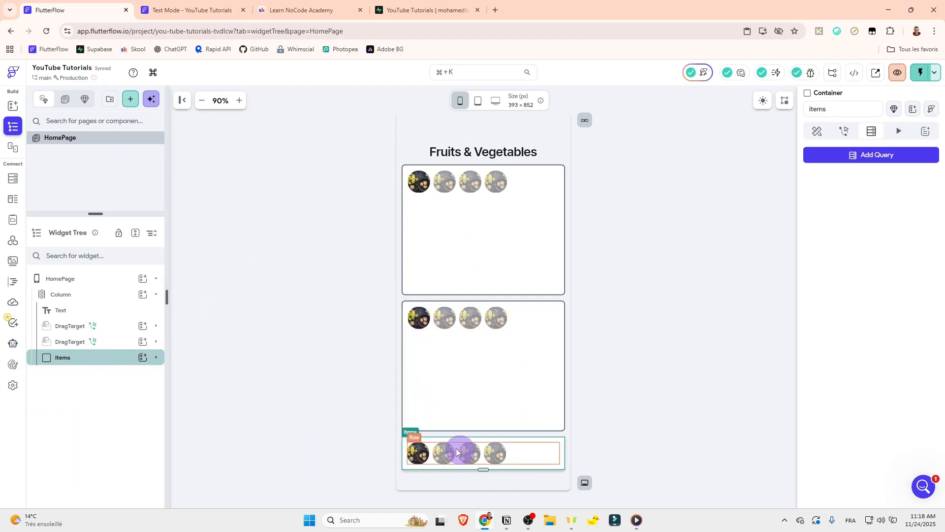
right_click(74, 358)
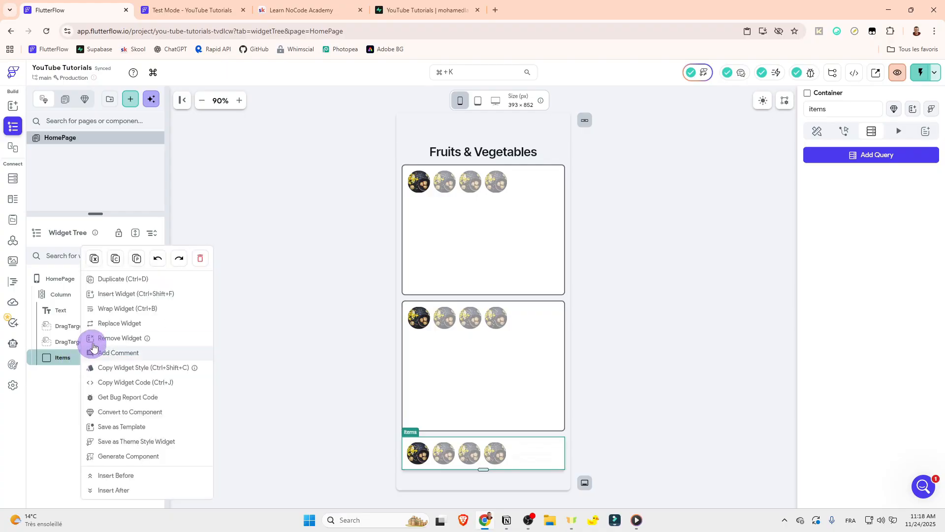
click(118, 308)
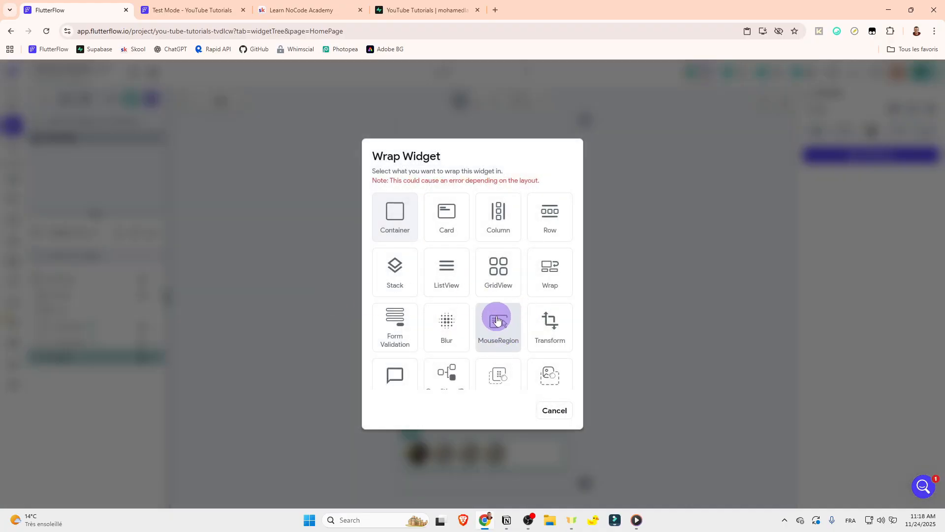
scroll(496, 315, down, 1)
click(542, 319)
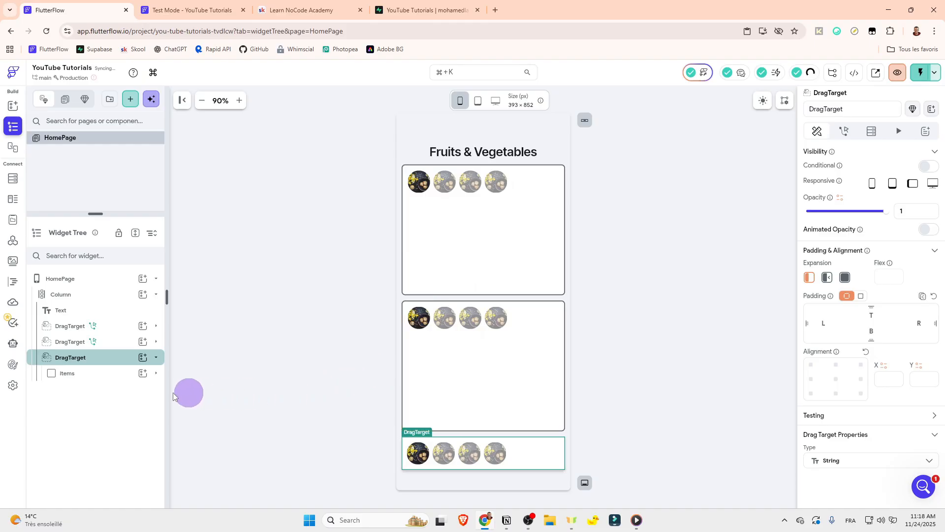
Step: Add an On Drag Accept trigger to the items container's DragTarget and create an action named "accept item" in it
click(844, 131)
click(920, 185)
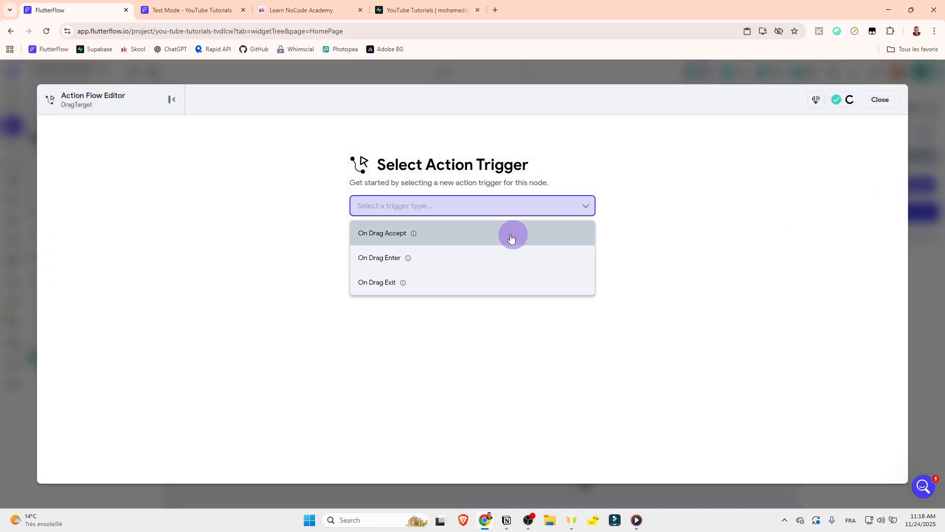
click(474, 237)
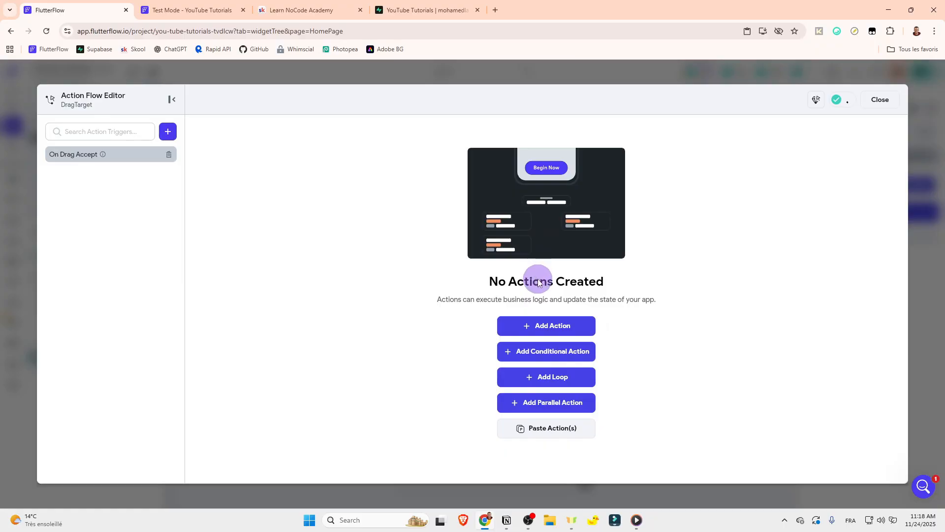
click(879, 100)
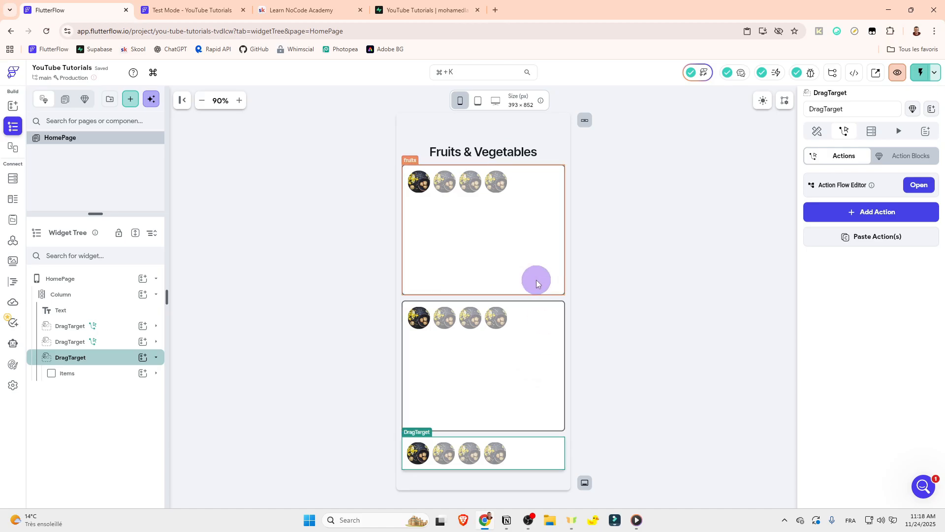
click(917, 185)
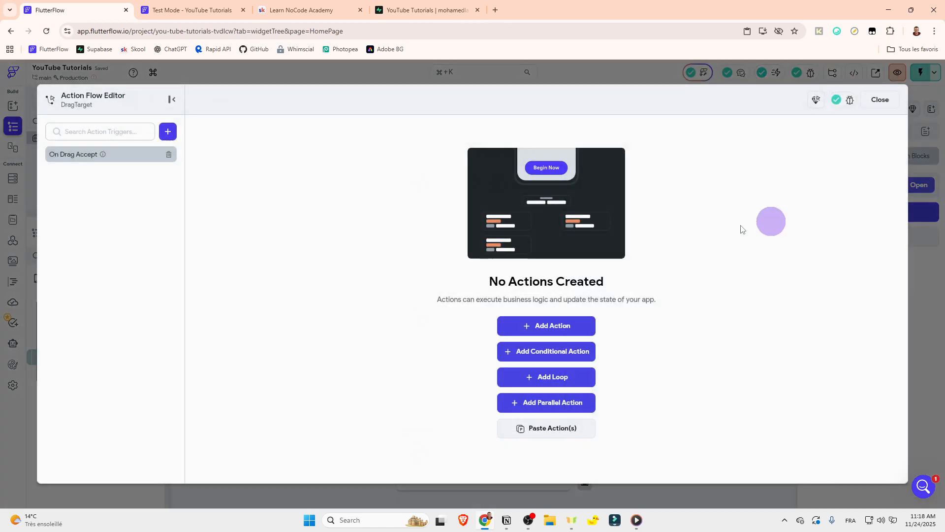
click(536, 326)
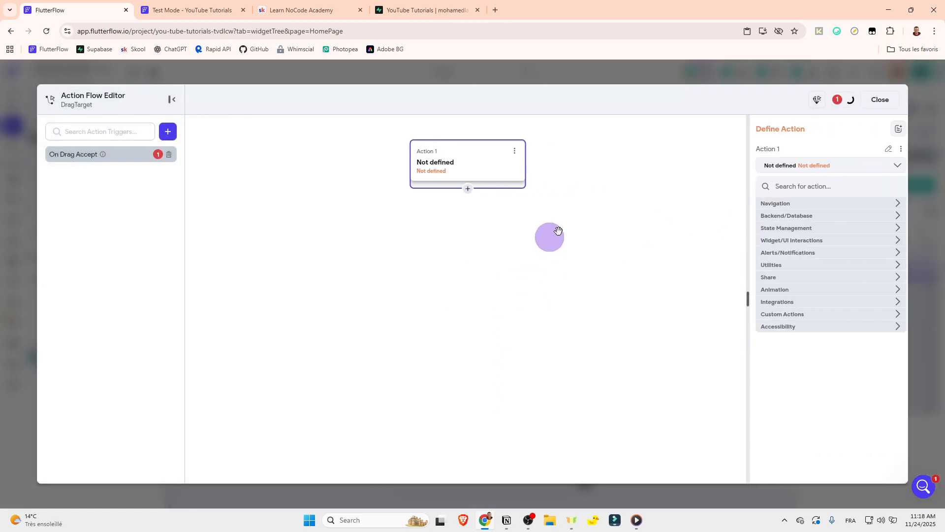
click(885, 151)
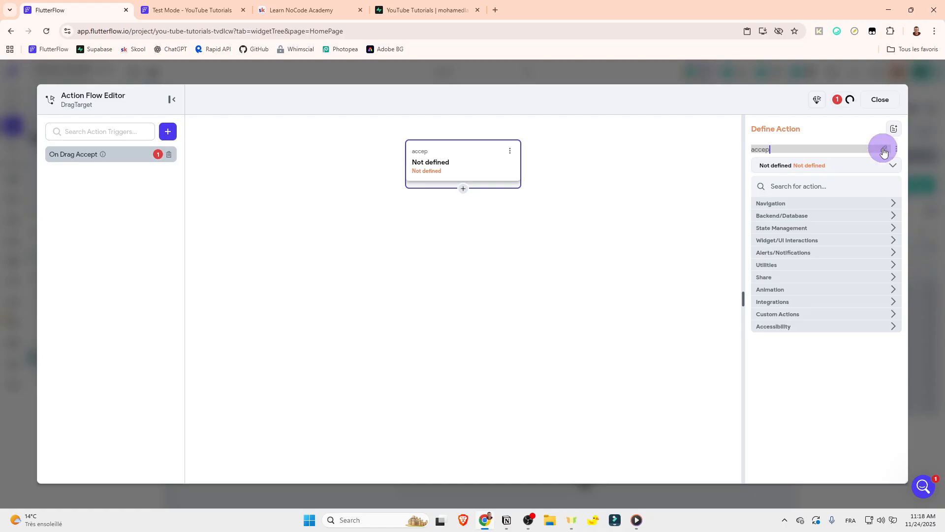
text(accept item)
Step: Define the accept item action as Update Page State, with the itemss field's update type set to Add to List
click(830, 187)
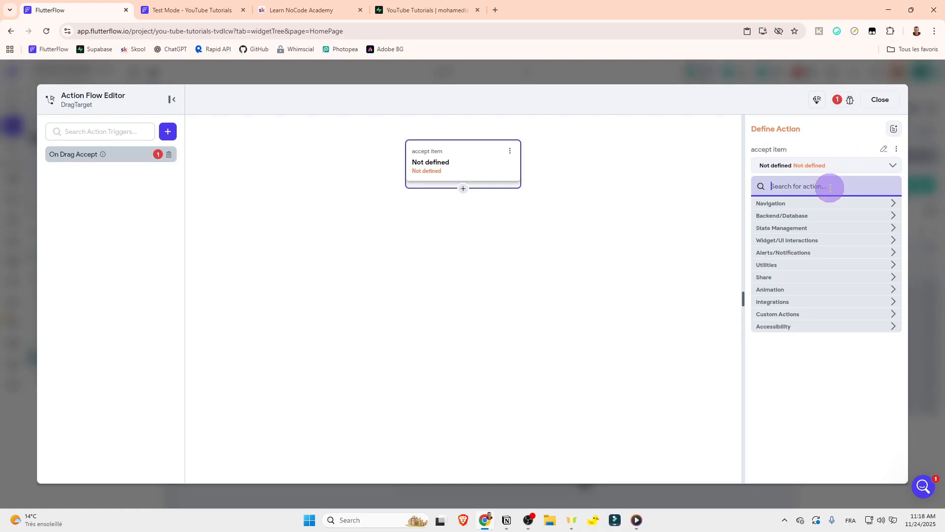
text(page state)
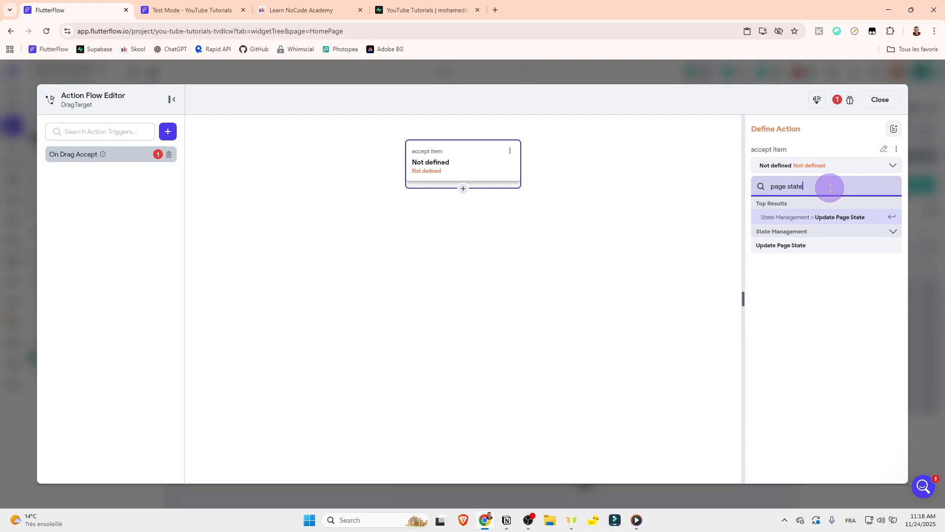
click(823, 217)
click(826, 206)
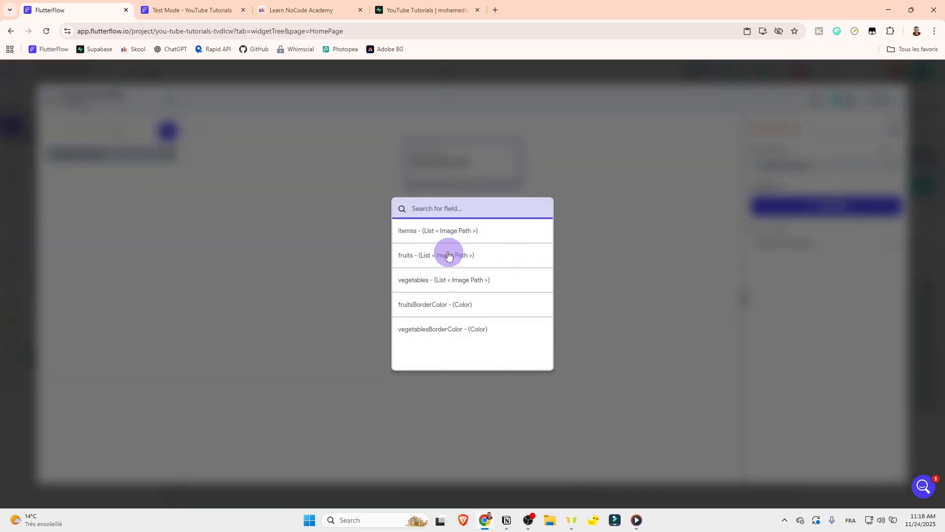
click(447, 235)
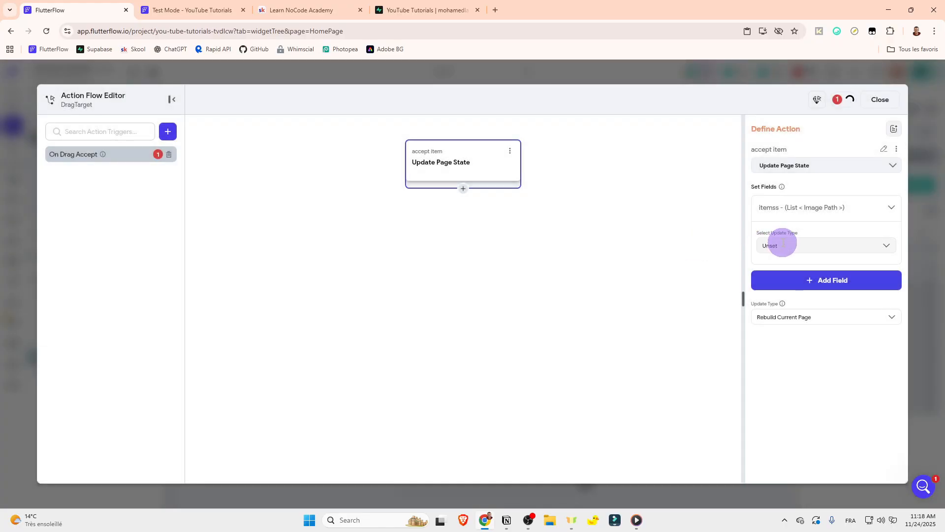
click(779, 244)
click(790, 302)
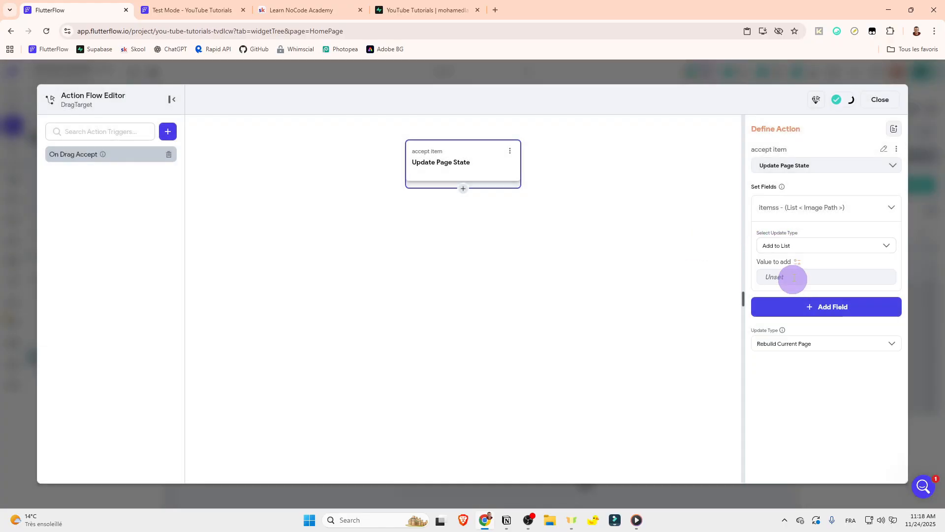
Step: Try to use the Drag Target's Dragged Data as the value to add to the itemss list
click(798, 263)
click(643, 313)
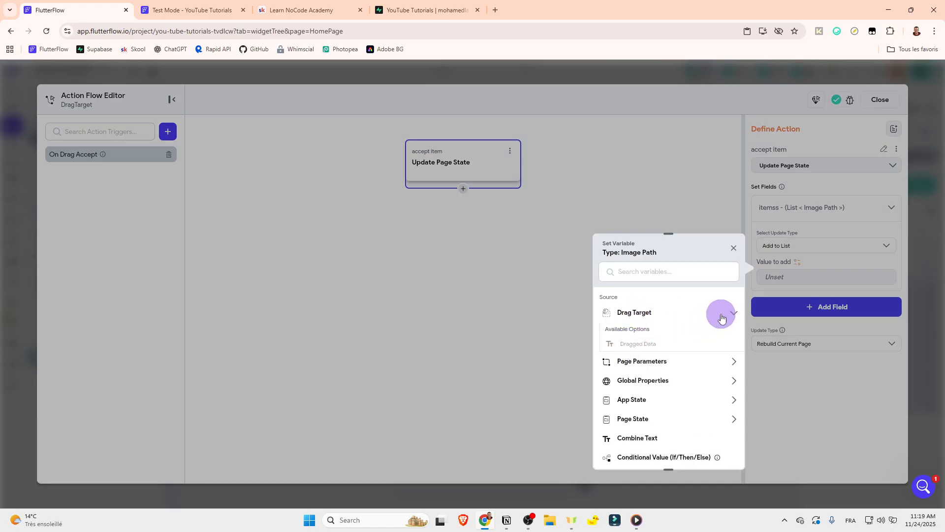
click(734, 248)
click(870, 100)
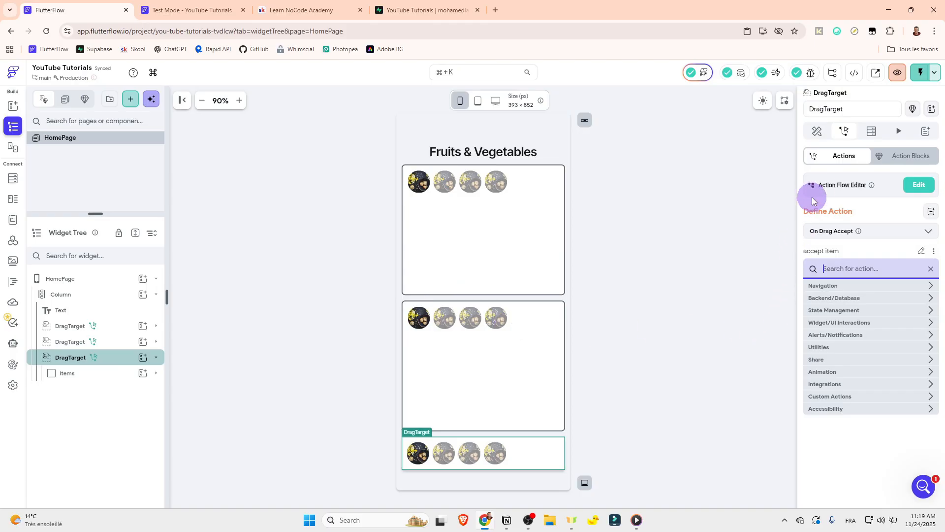
Step: Set the data type of the items container's DragTarget to ImagePath
click(817, 131)
scroll(822, 320, down, 2)
click(826, 352)
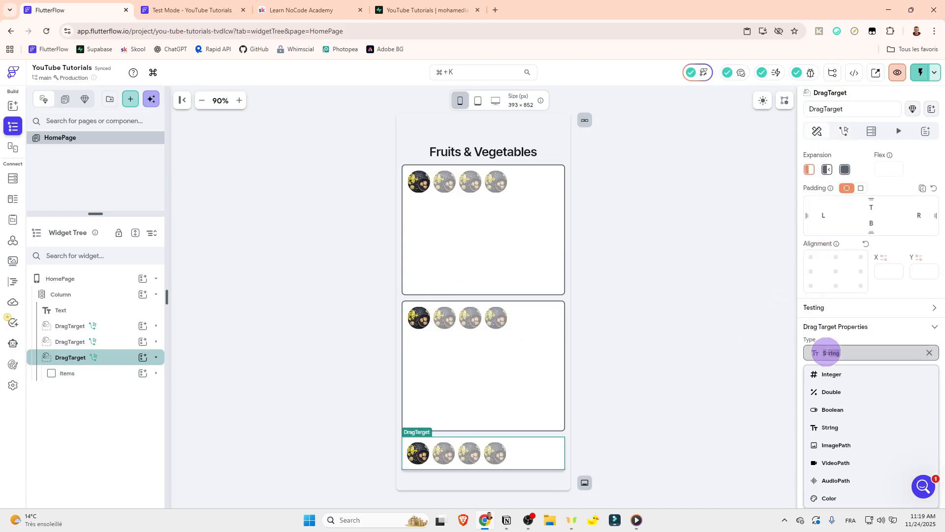
click(832, 444)
click(659, 376)
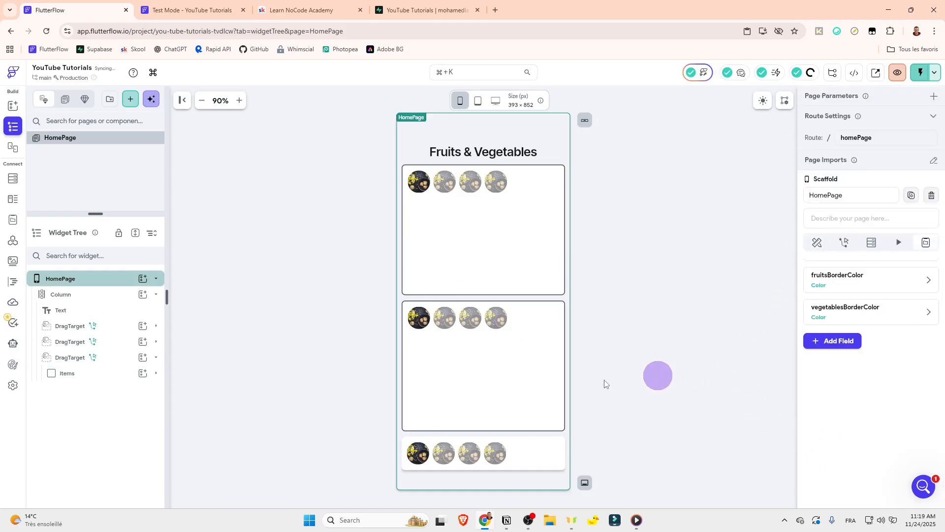
Step: Set the items container DragTarget's accept item action to add the Drag Target's Dragged Data to the itemss list
click(120, 357)
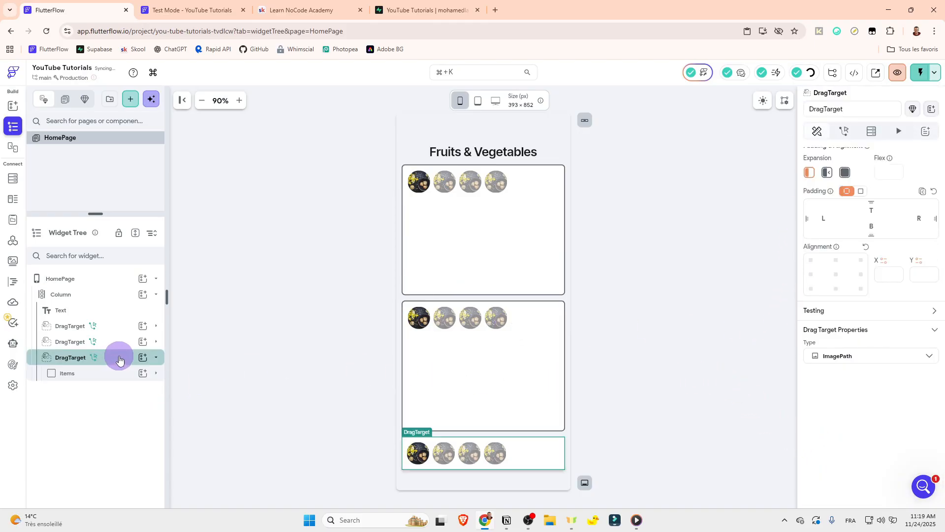
click(844, 130)
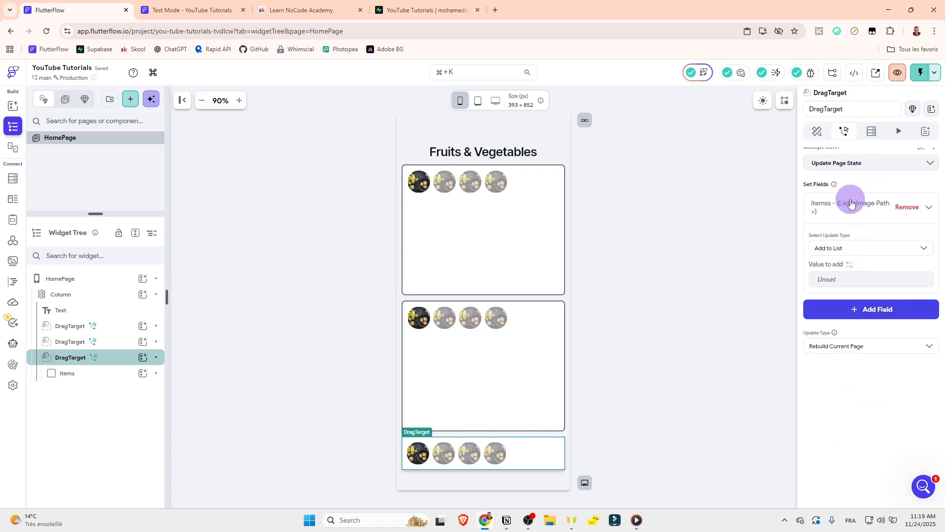
scroll(853, 202, up, 3)
click(921, 188)
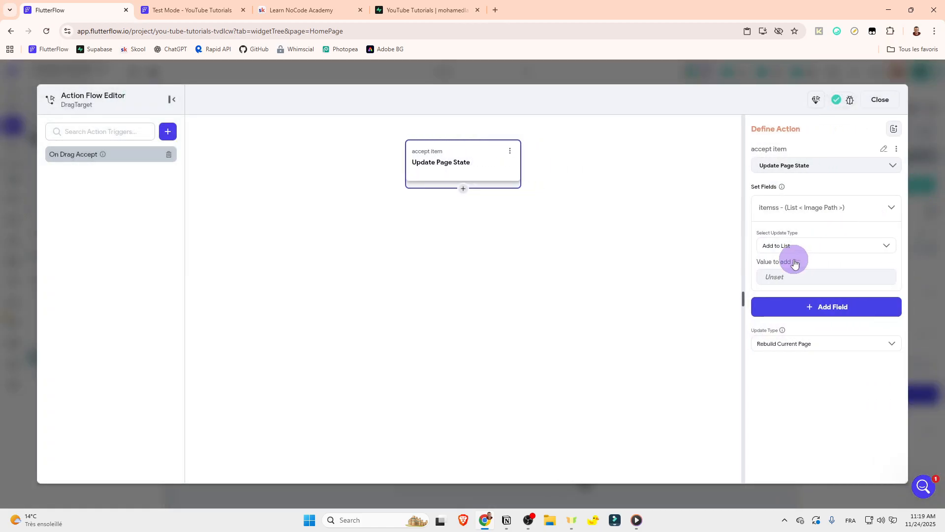
click(797, 261)
click(644, 312)
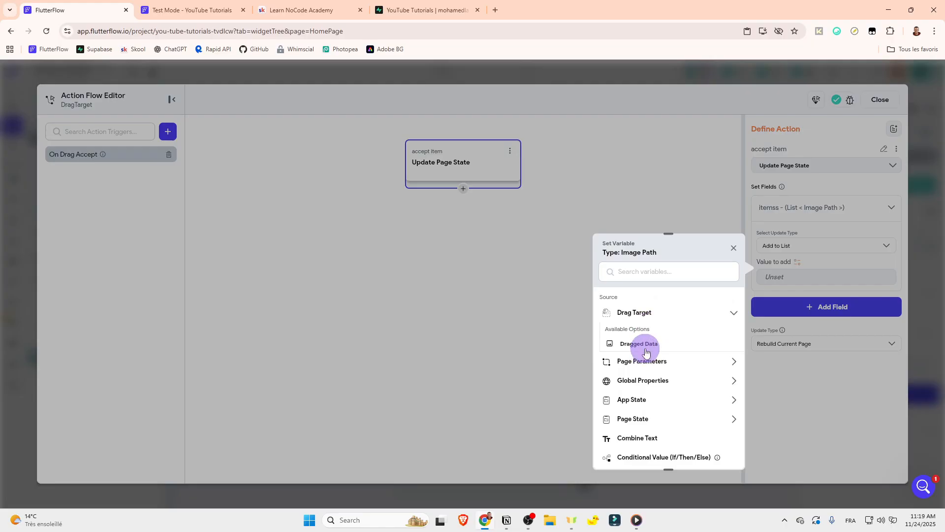
click(648, 344)
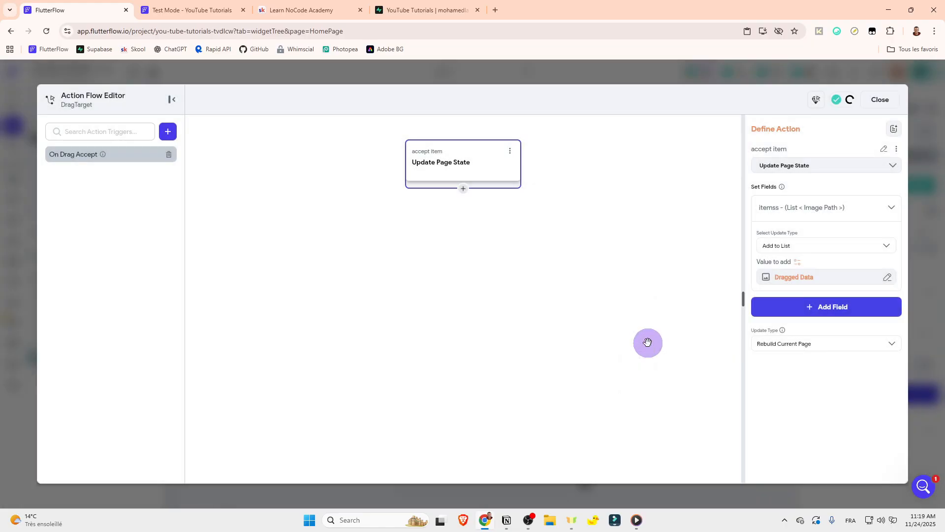
Step: Add the fruits field to the accept item action with Remove from List, removing the Drag Target's Dragged Data
click(769, 215)
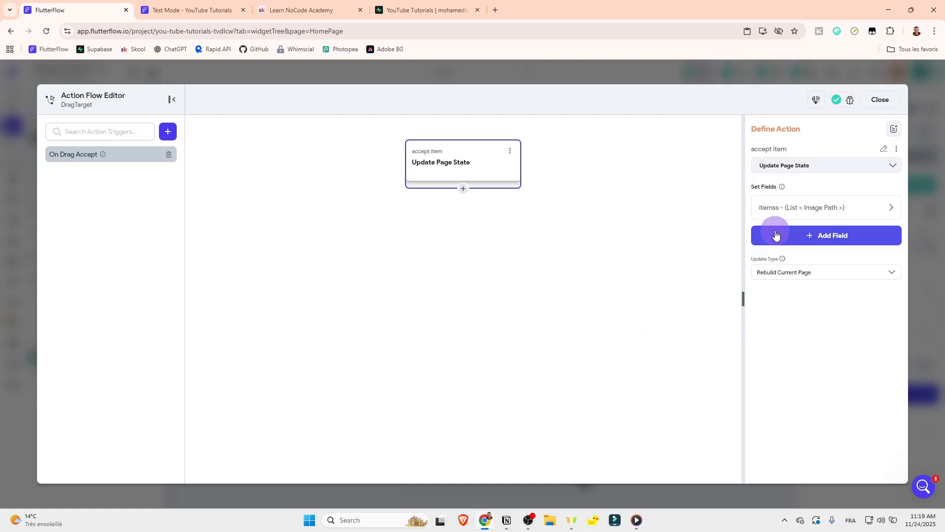
click(776, 234)
click(471, 265)
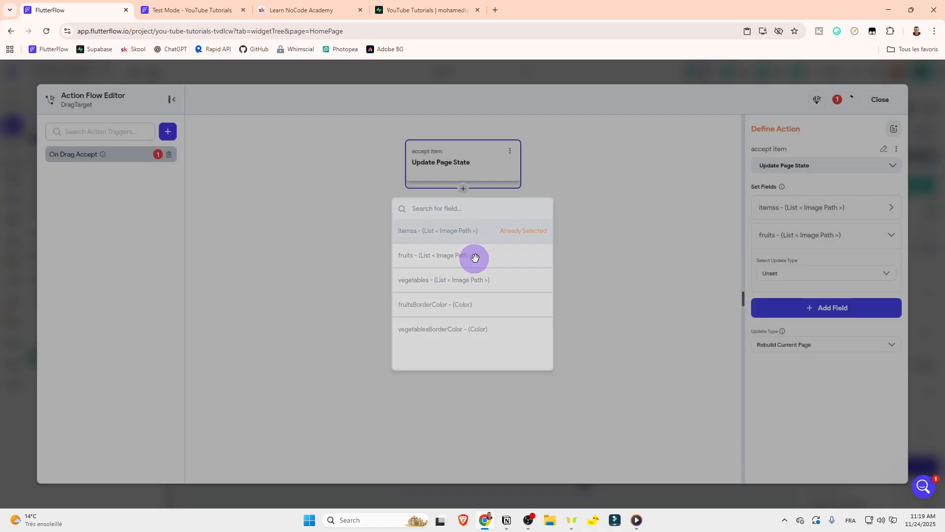
click(781, 273)
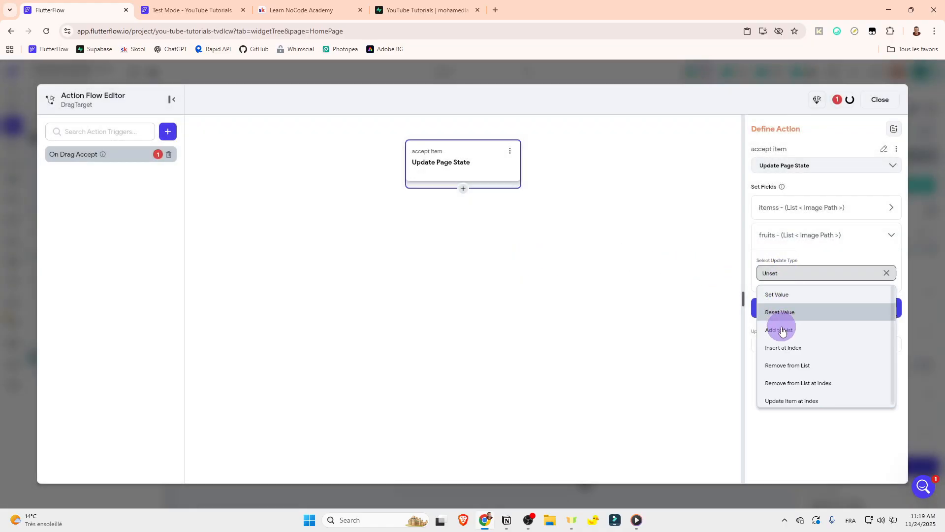
click(787, 365)
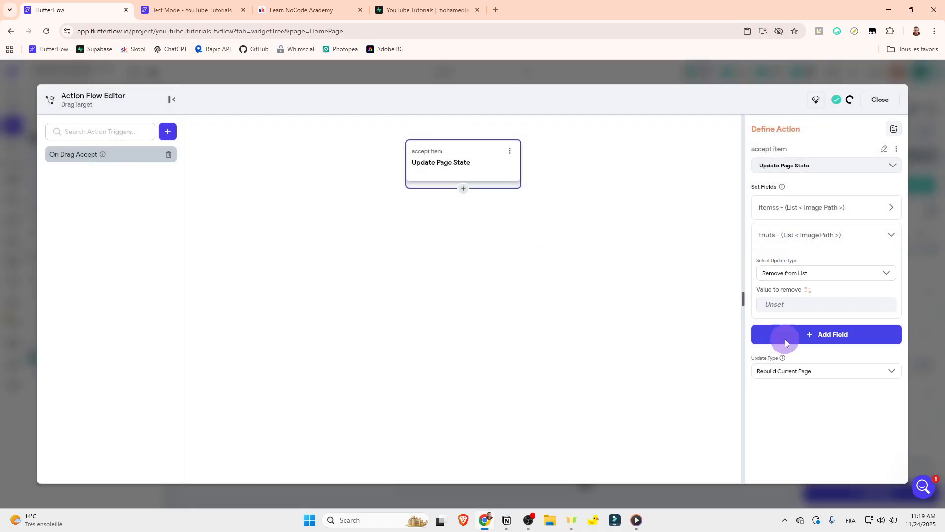
click(809, 293)
click(682, 343)
click(656, 371)
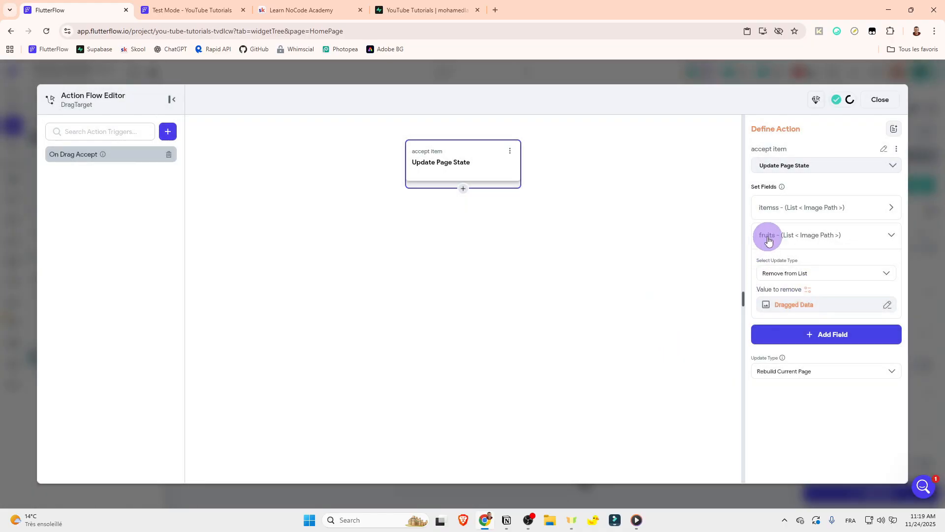
Step: Add the vegetables field to the accept item action with Remove from List and Dragged Data, and leave the action flow editor
click(768, 240)
click(781, 266)
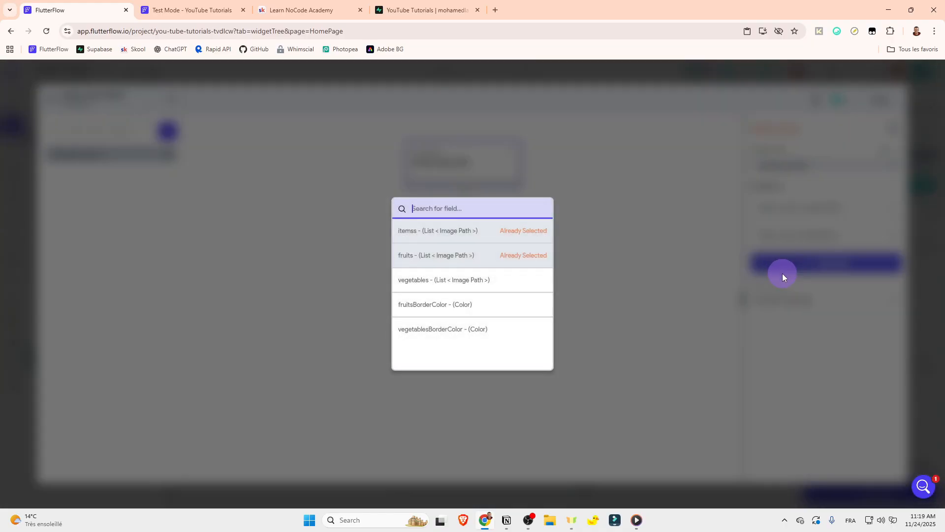
click(498, 280)
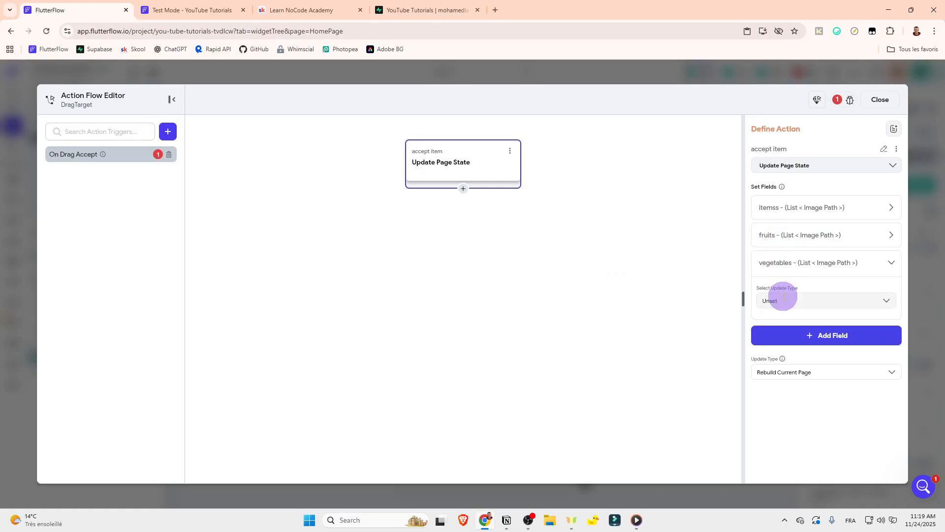
click(781, 300)
click(799, 392)
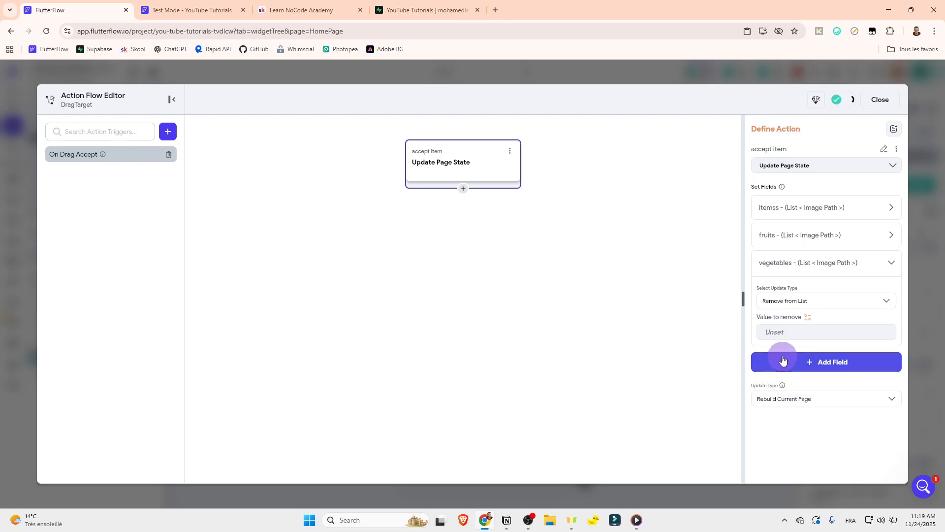
click(808, 317)
click(685, 346)
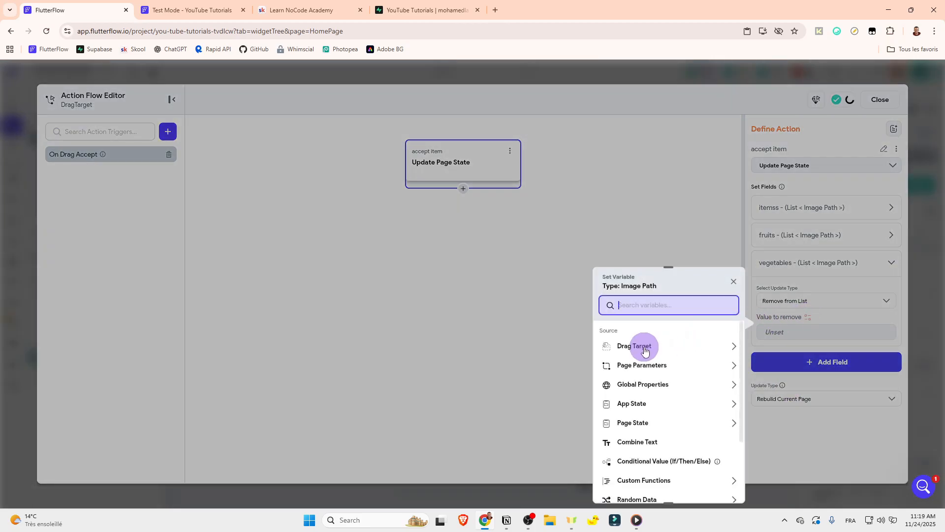
click(640, 372)
click(776, 270)
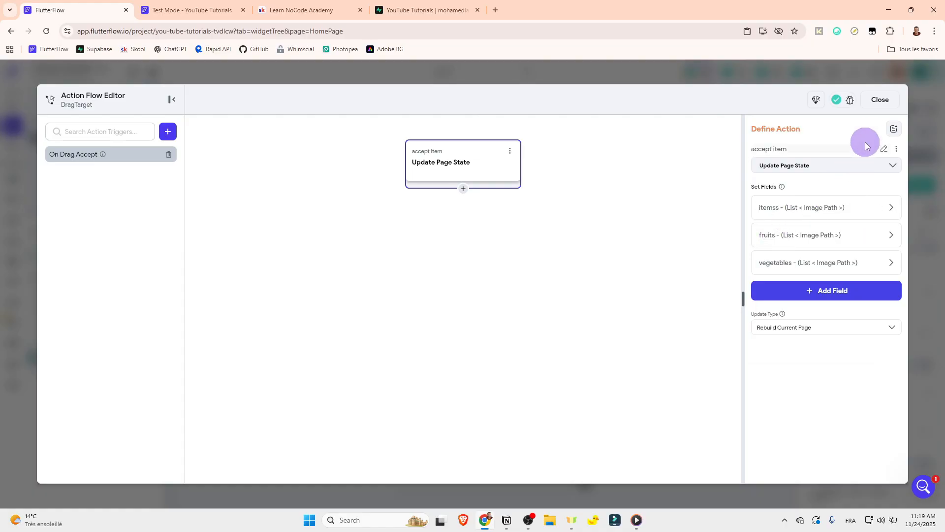
click(877, 103)
Step: Reload the Test Mode session and test moving images from the items container into the fruits and vegetables containers and between them
click(221, 7)
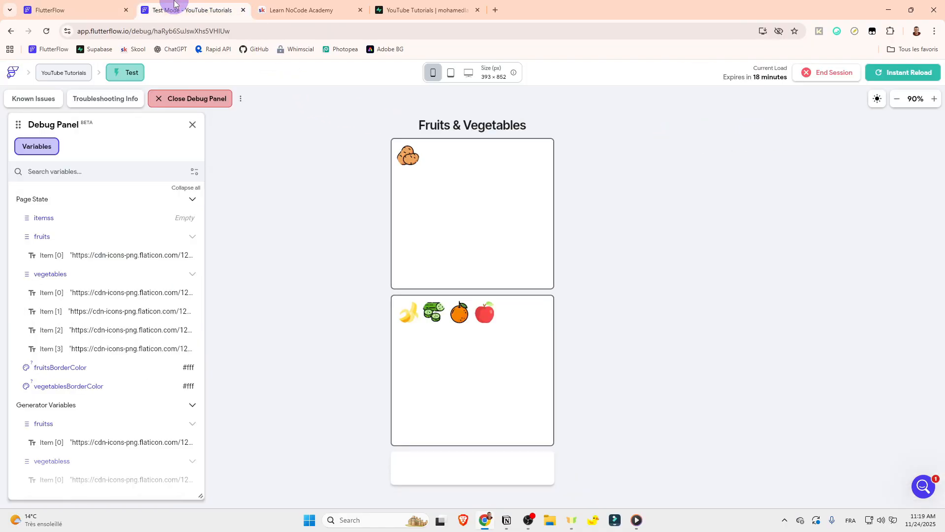
click(895, 73)
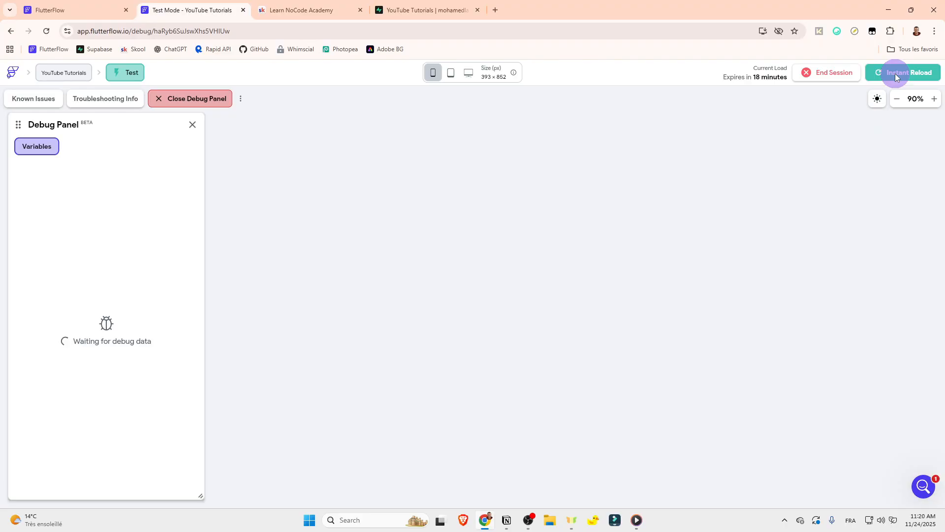
drag(515, 468, 482, 404)
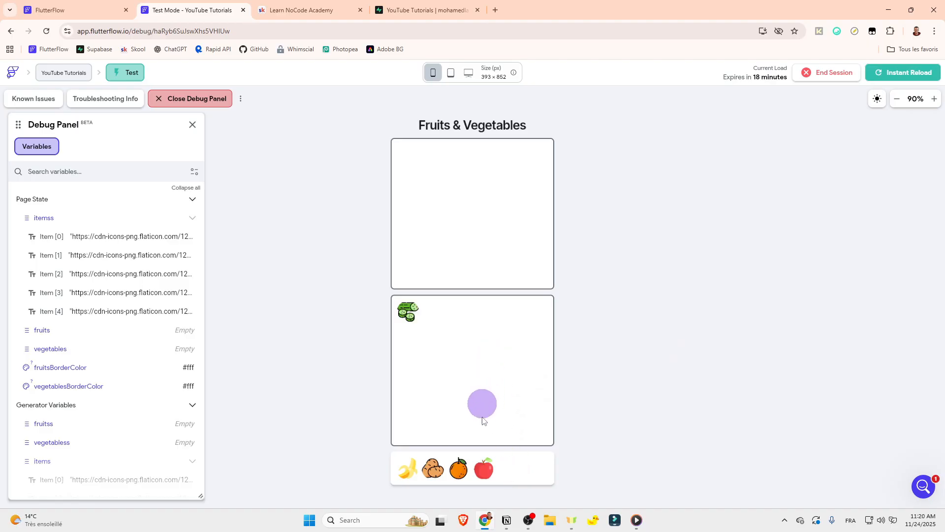
drag(439, 465, 467, 367)
drag(408, 464, 510, 180)
drag(433, 314, 483, 215)
drag(407, 312, 523, 207)
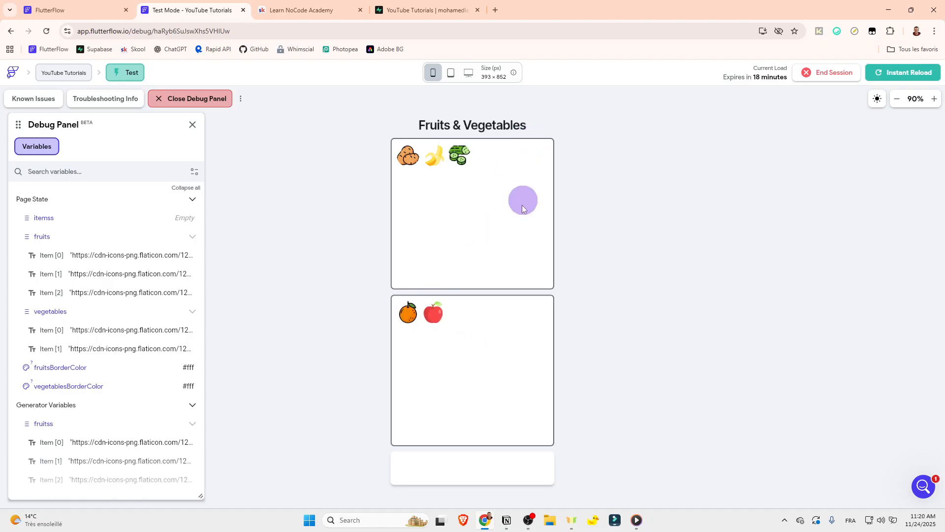
Step: Test moving the apple, orange, potatoes and cucumber from the fruits and vegetables containers back into the items container
drag(442, 306, 441, 478)
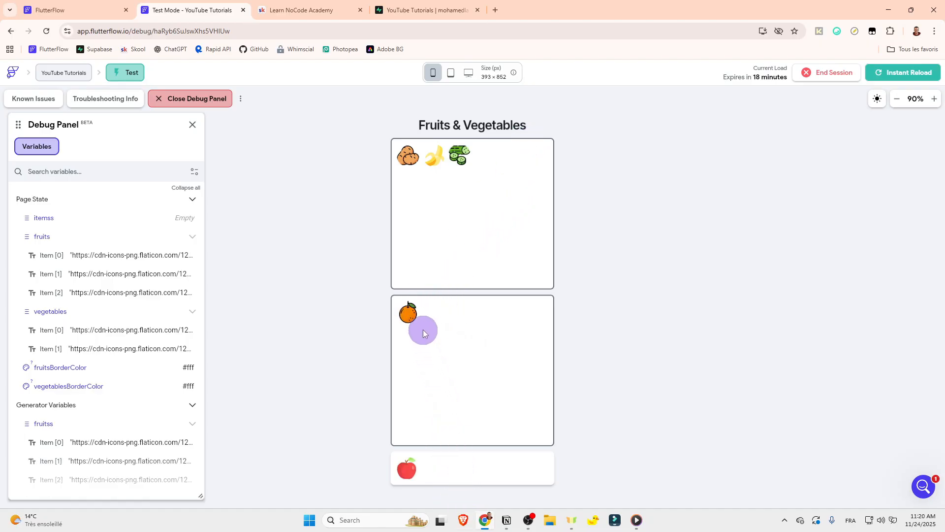
drag(422, 329, 419, 368)
drag(444, 472, 443, 471)
drag(409, 159, 491, 462)
drag(420, 313, 457, 468)
drag(445, 172, 484, 461)
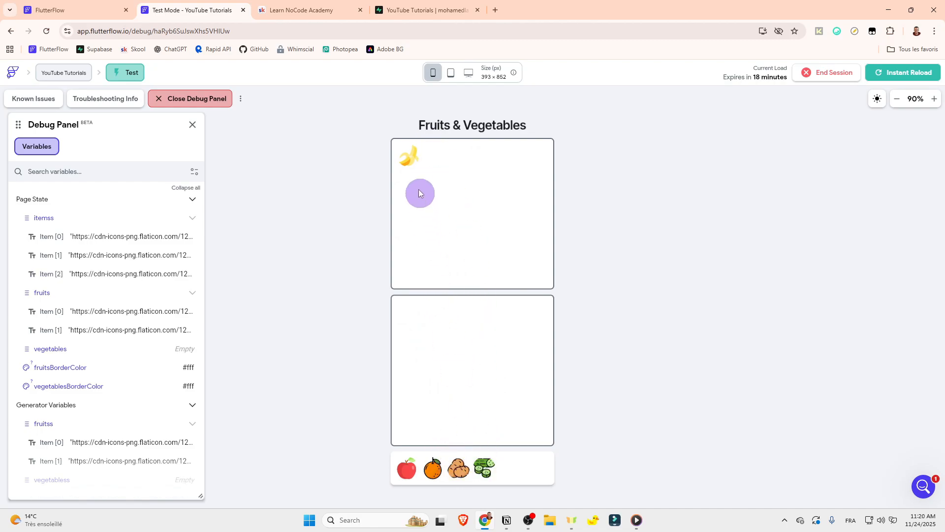
Step: Test moving the banana, apple, cucumber and potatoes among all three containers
drag(418, 189, 418, 379)
drag(407, 468, 433, 288)
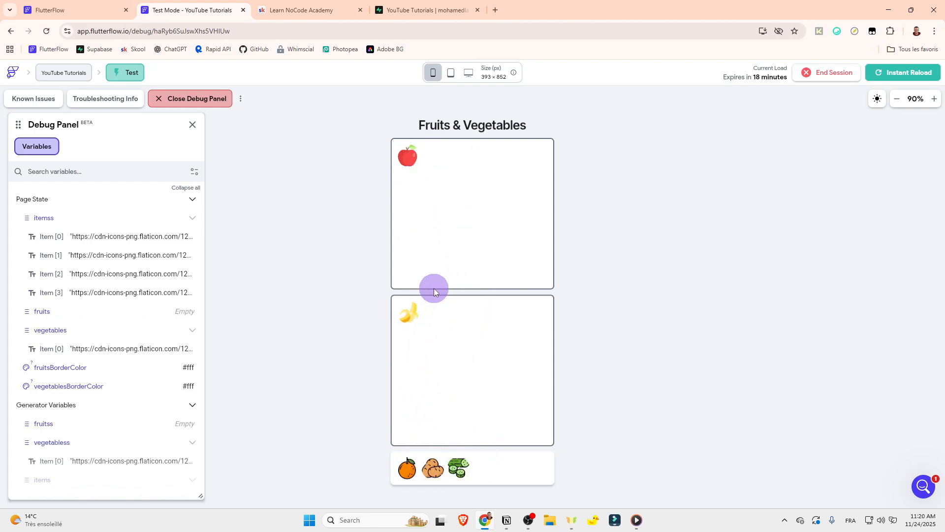
drag(409, 317, 445, 258)
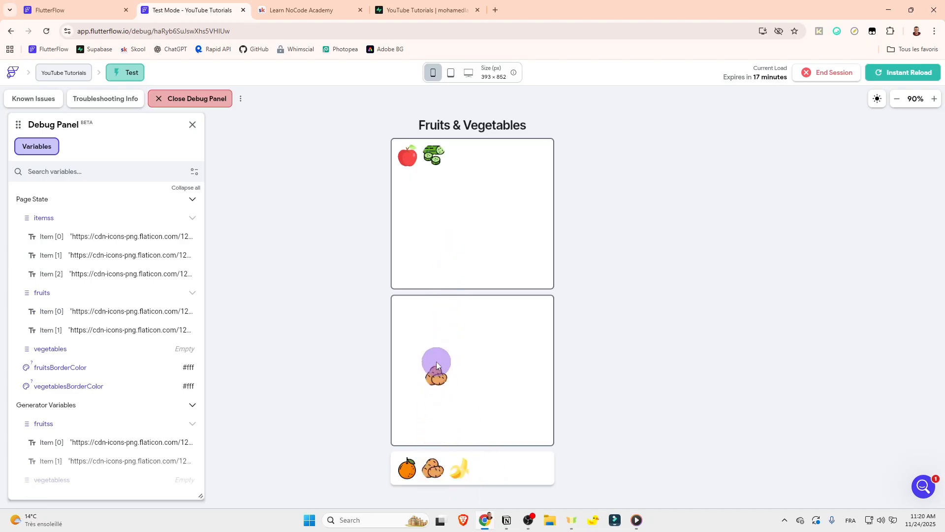
drag(436, 362, 438, 359)
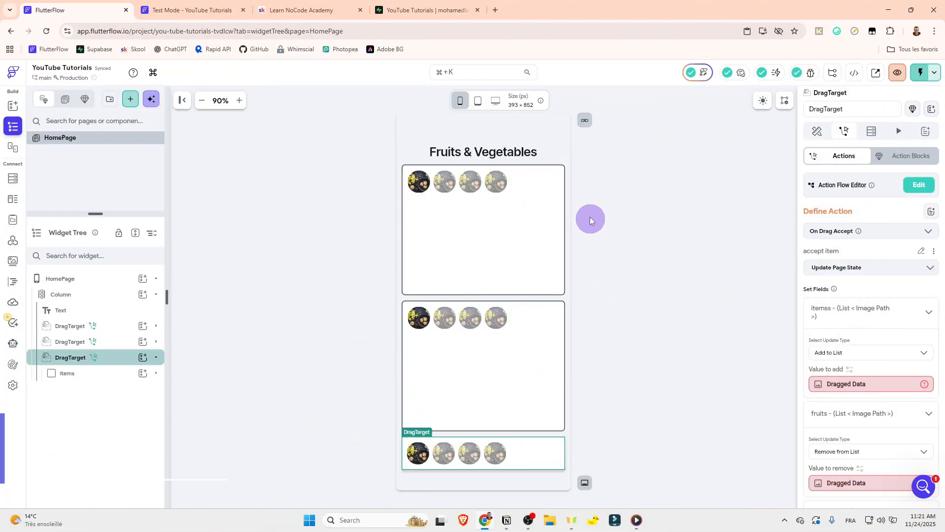
Step: Bind the fruits container's border color to the fruitsBorderColor page state variable
click(442, 254)
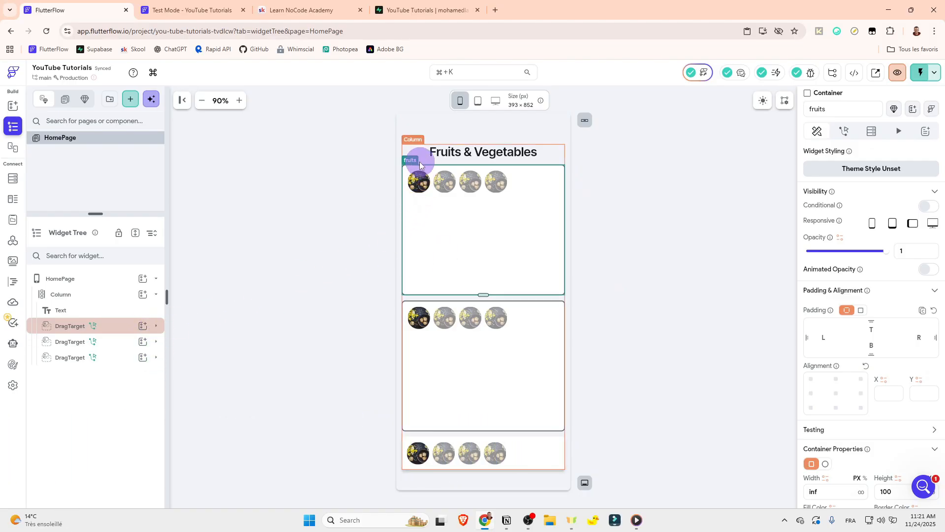
click(104, 331)
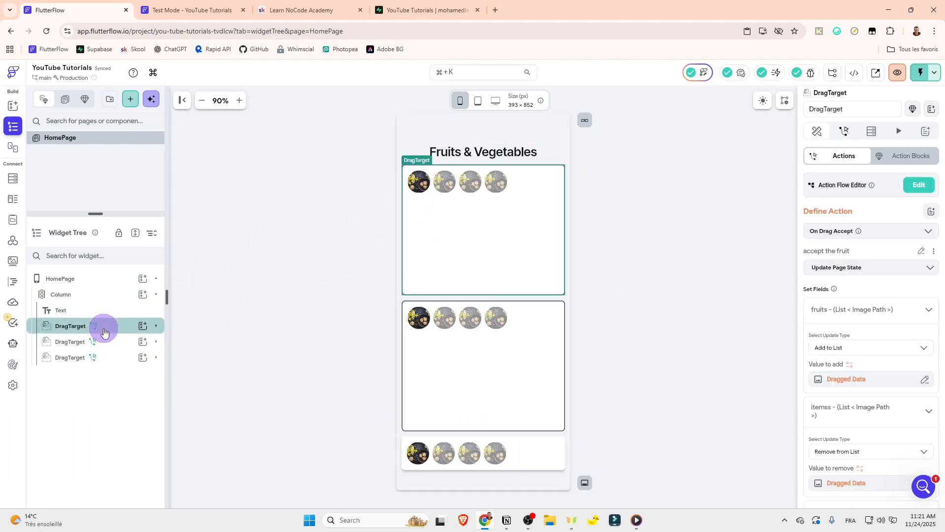
click(156, 327)
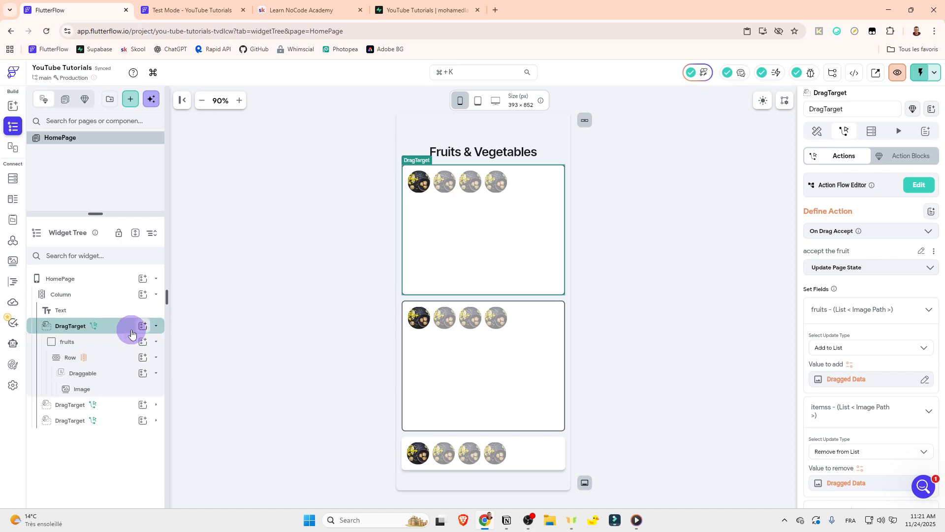
click(116, 341)
click(156, 341)
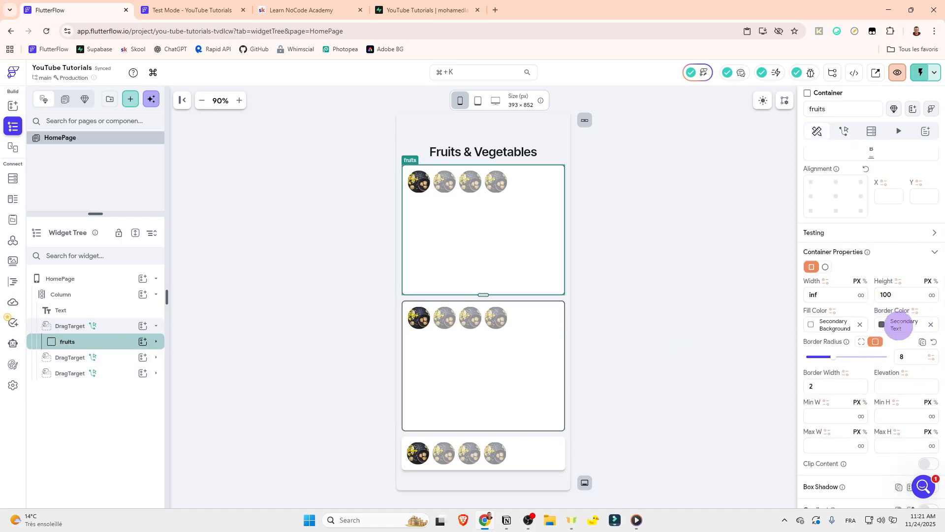
click(914, 311)
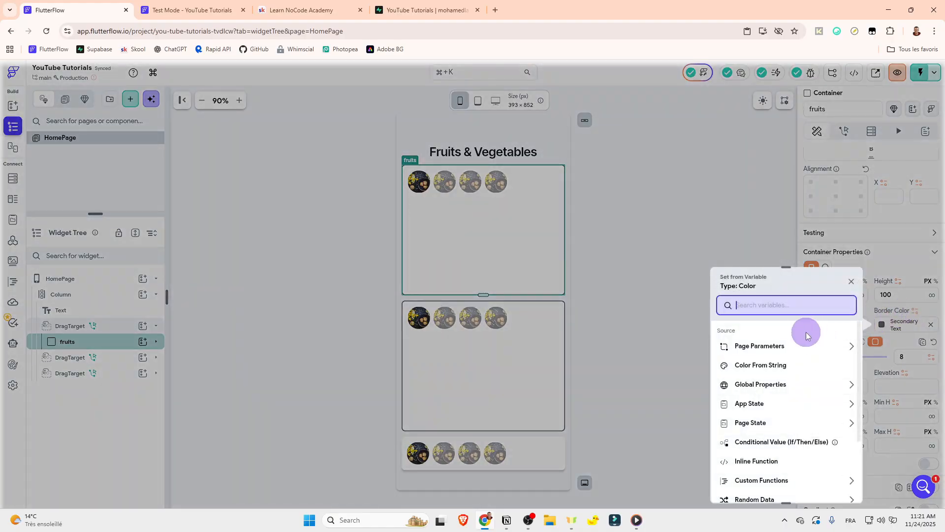
click(770, 423)
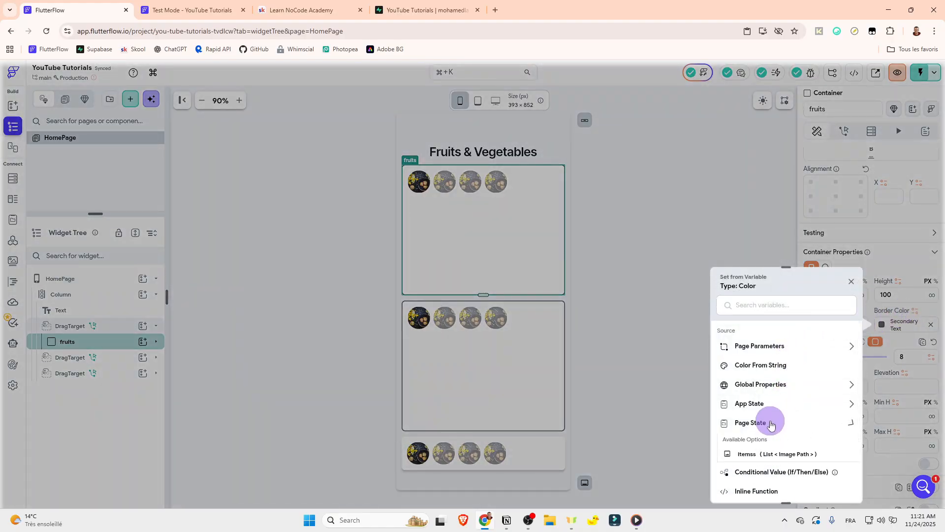
scroll(768, 433, down, 1)
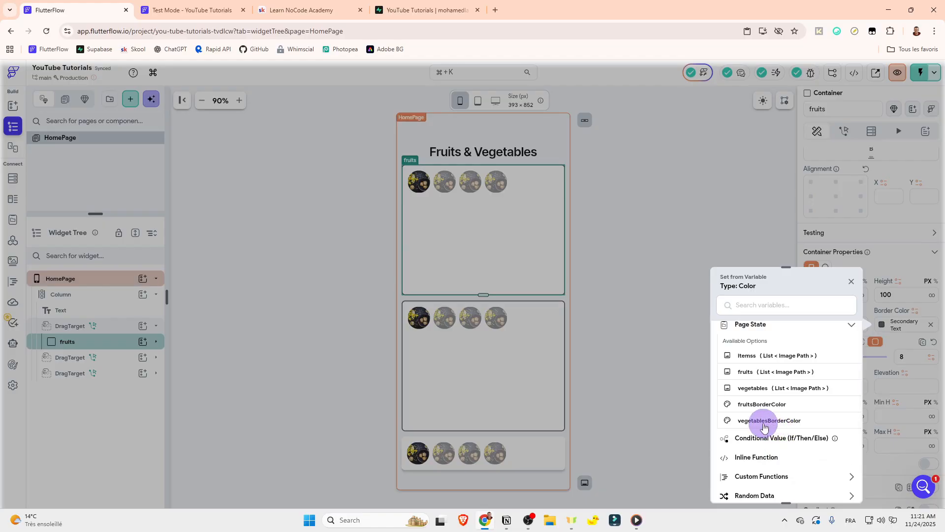
click(748, 406)
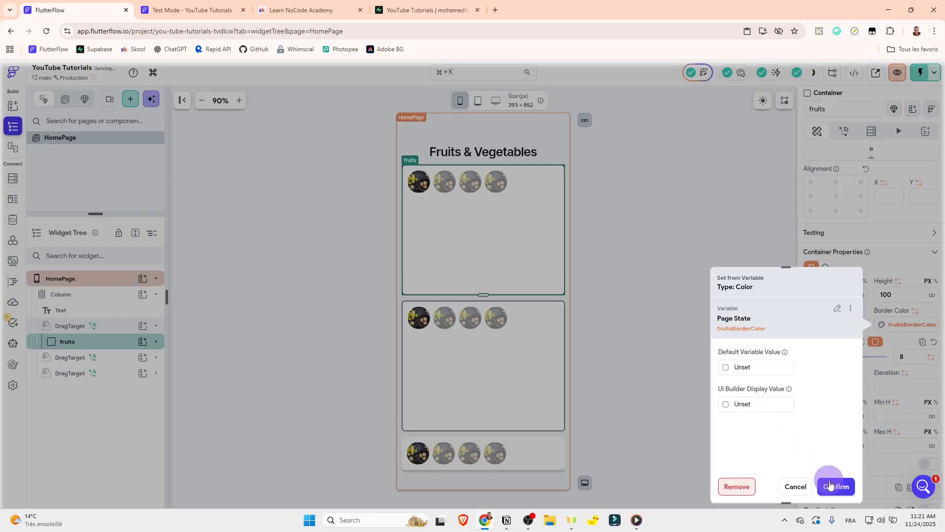
Step: Set both the default variable value and the UI Builder display value of the fruits border color to Secondary Background
click(724, 368)
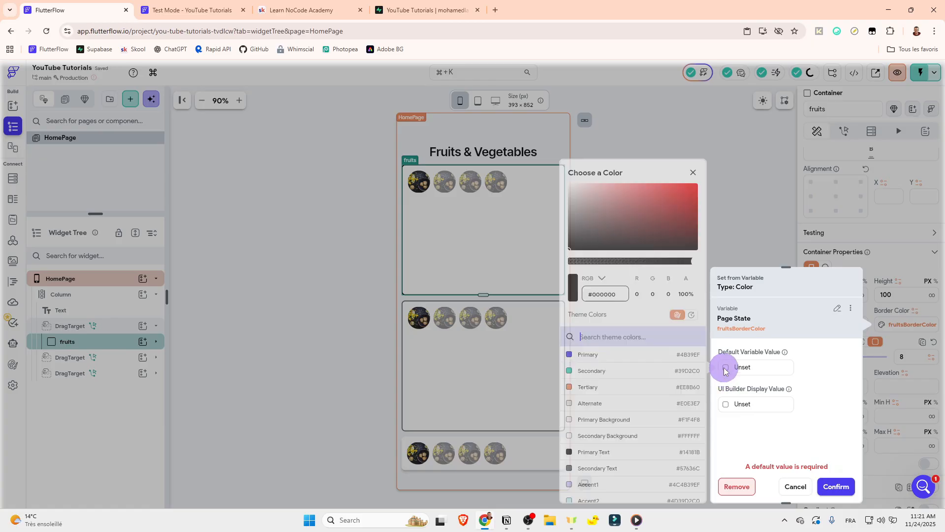
click(625, 442)
click(723, 406)
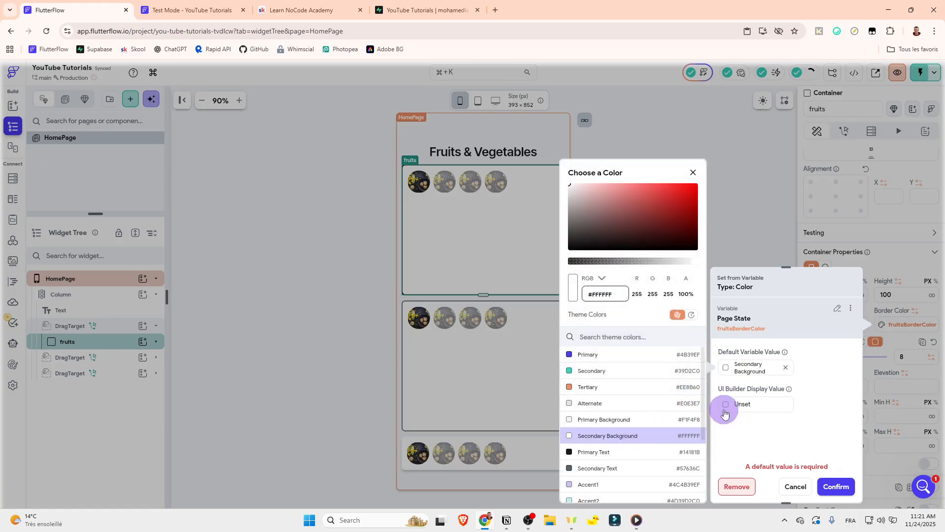
click(635, 438)
click(840, 484)
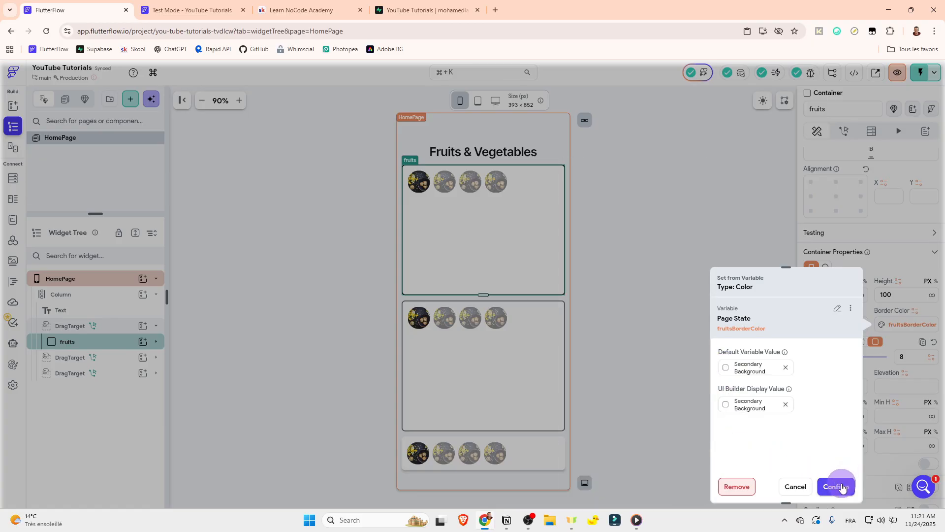
Step: Confirm the fruits border color binding and bind the vegetables container's border color to the vegetablesBorderColor page state variable
click(840, 487)
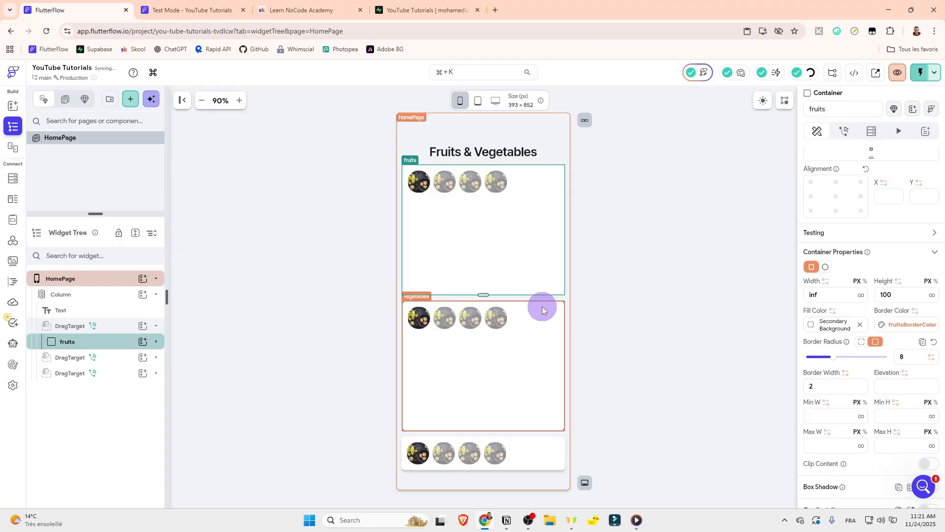
click(530, 331)
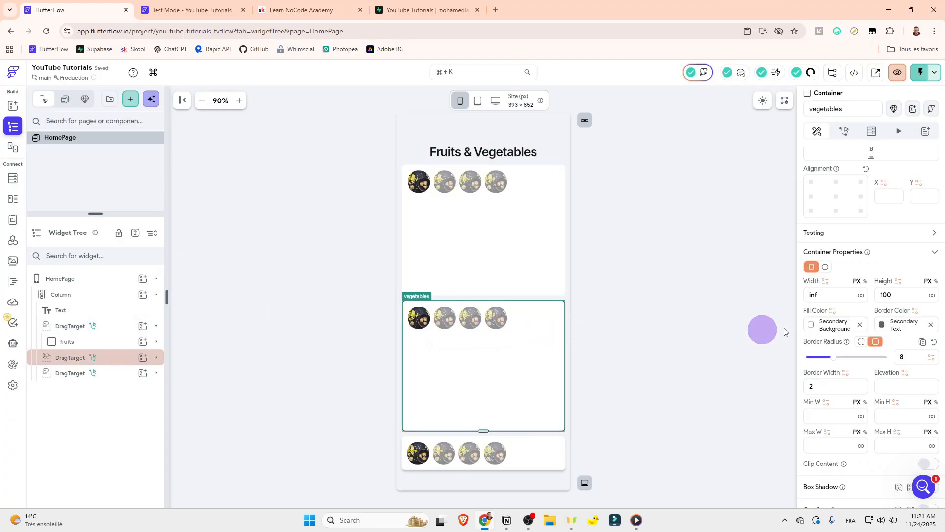
click(913, 312)
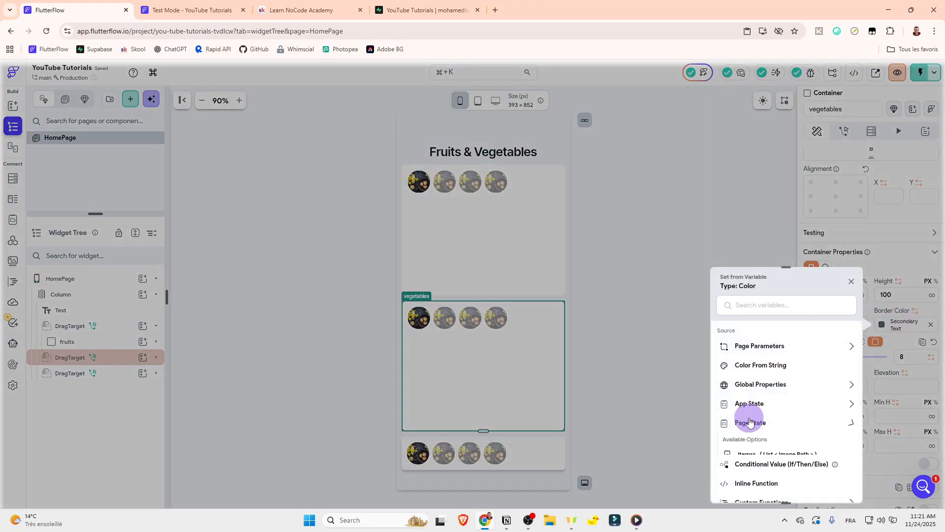
scroll(767, 433, down, 1)
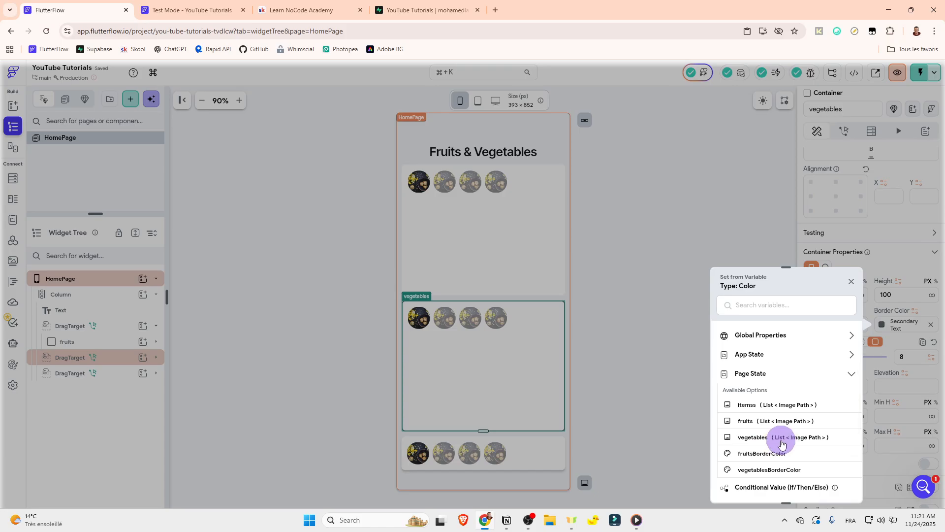
click(771, 468)
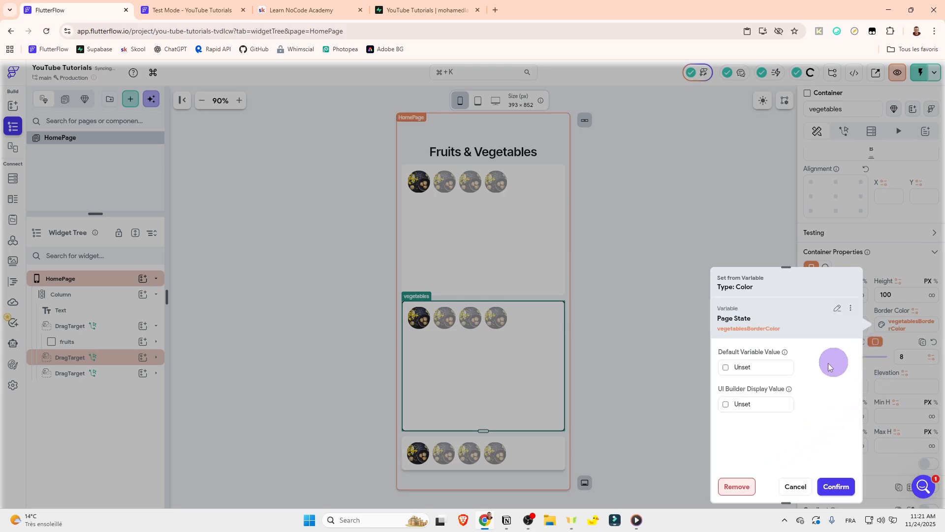
Step: Set both the default variable value and the UI Builder display value of the vegetables border color to Secondary Background
click(738, 367)
click(627, 436)
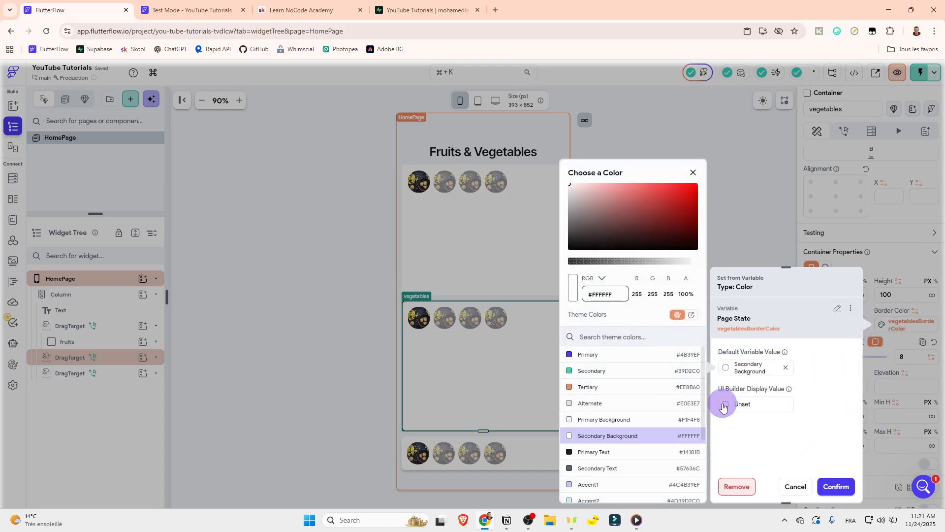
click(724, 405)
click(627, 435)
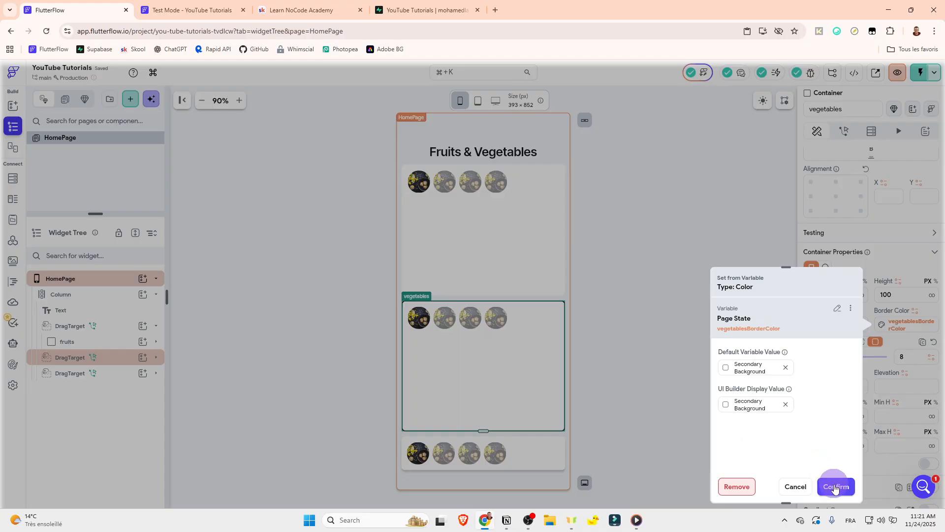
click(834, 486)
click(675, 359)
Step: Add an On Drag Enter trigger to the DragTarget that wraps the fruits container
click(106, 326)
click(142, 326)
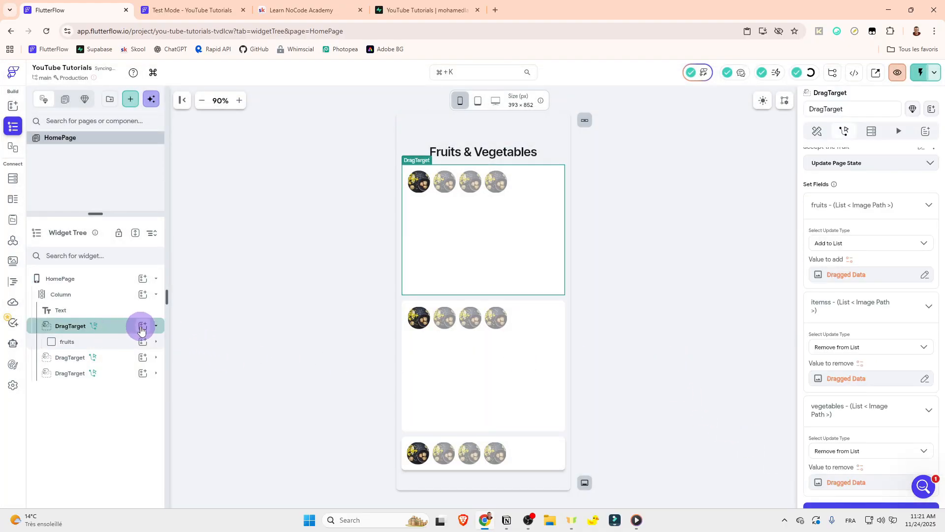
click(156, 326)
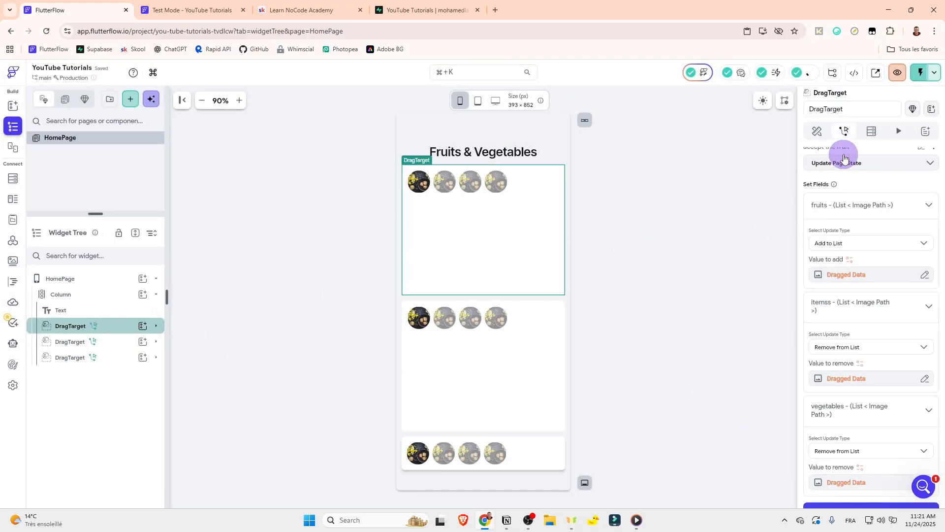
scroll(820, 183, up, 1)
click(820, 184)
click(923, 177)
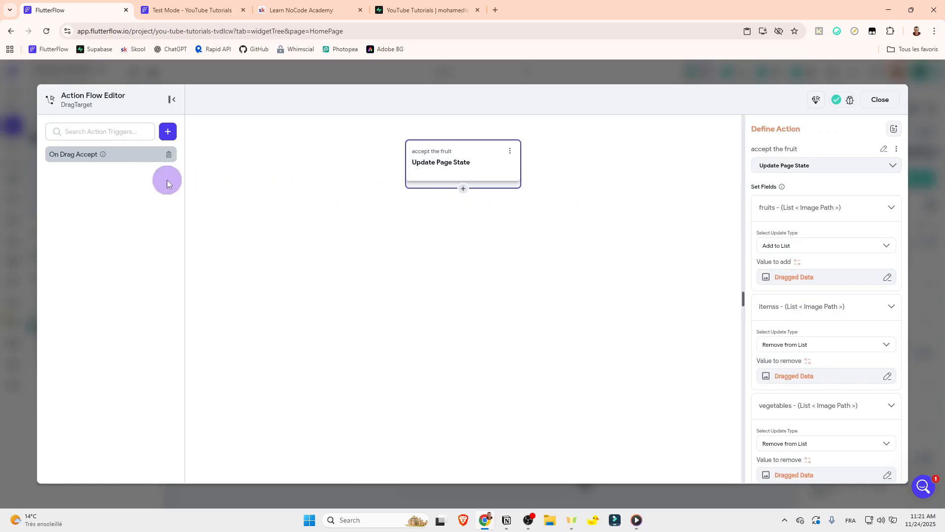
click(168, 131)
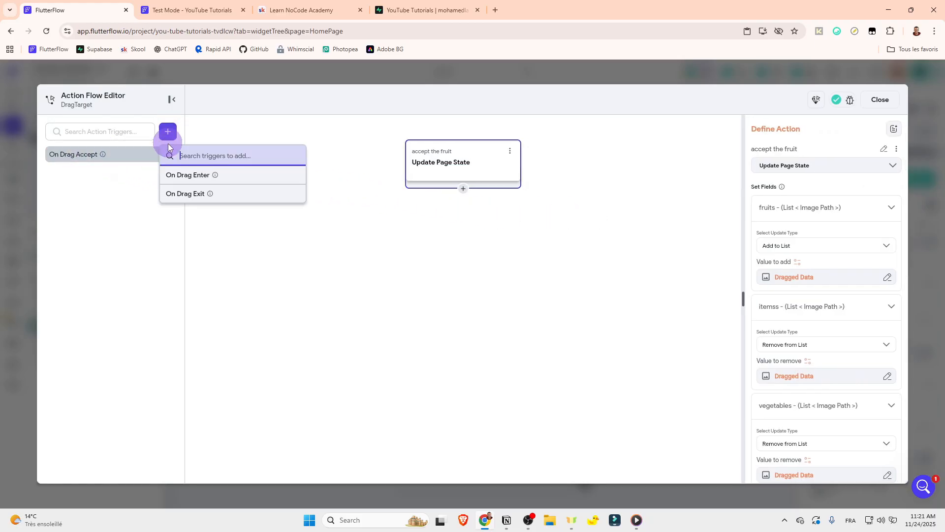
click(193, 178)
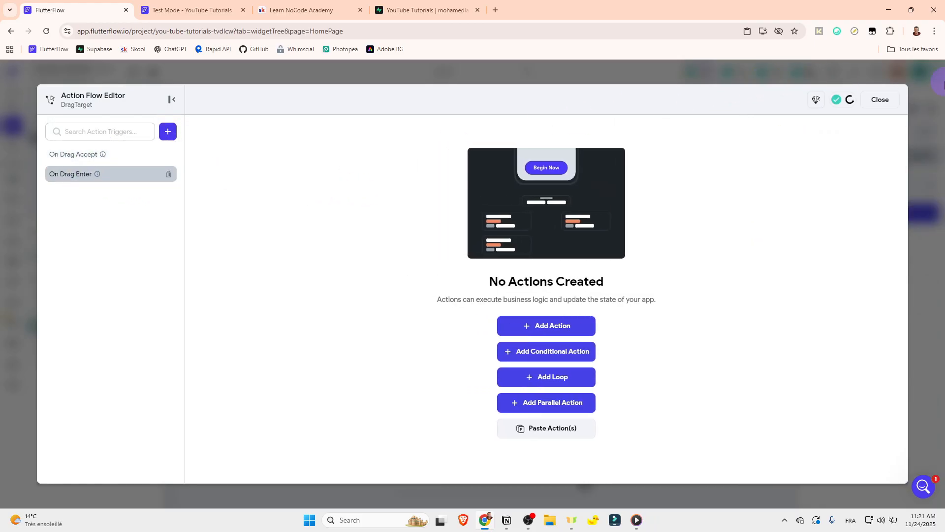
click(878, 100)
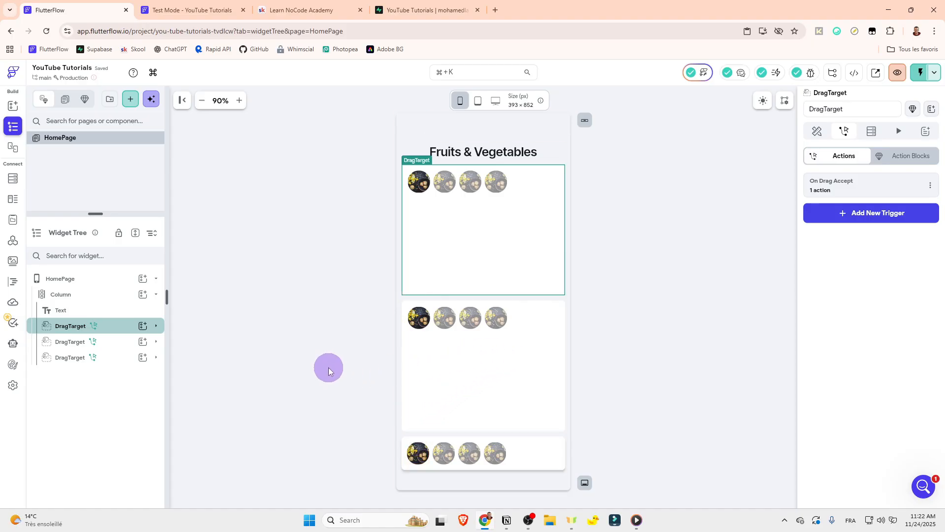
Step: Add an action named "change color" to the fruits DragTarget's On Drag Enter trigger
click(868, 190)
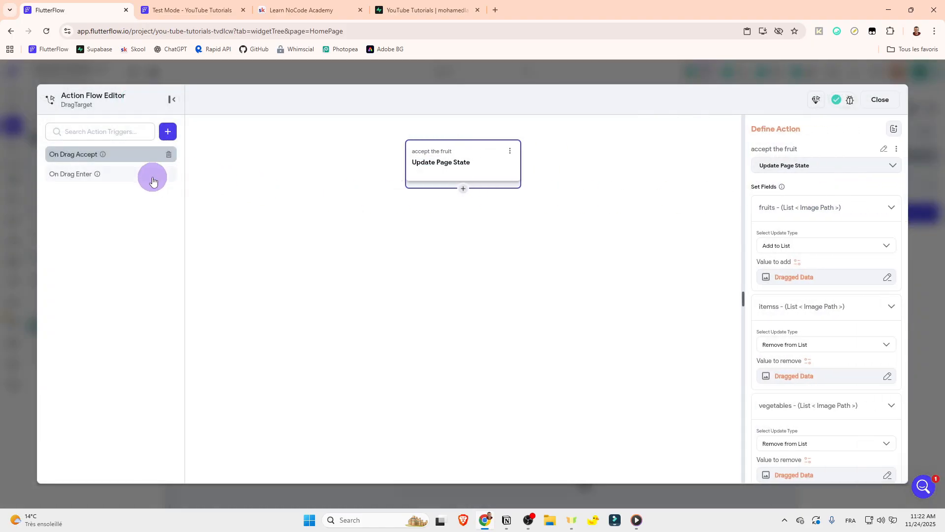
click(138, 174)
click(554, 333)
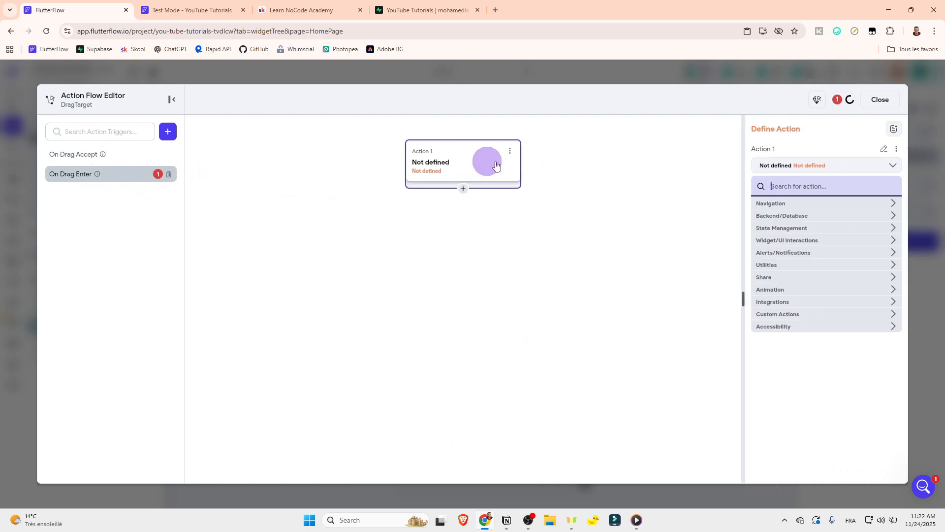
click(884, 152)
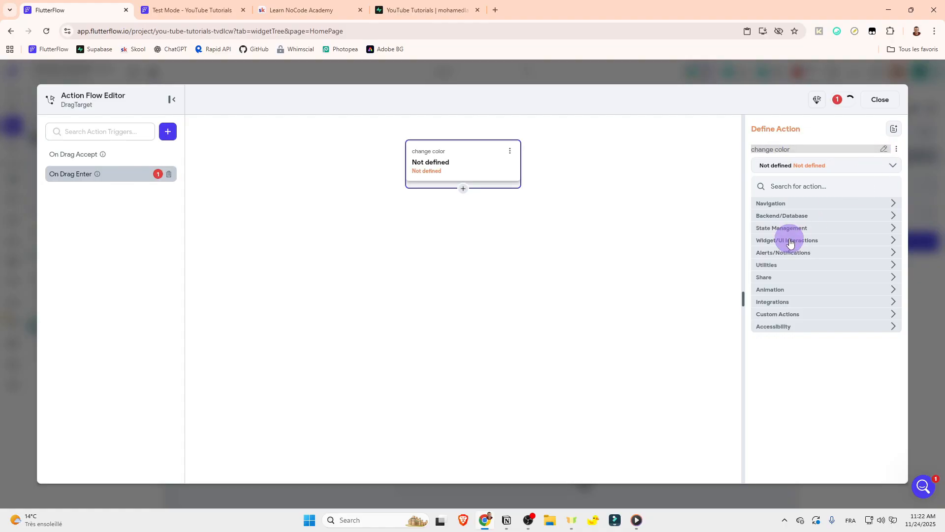
Step: Define the change color action as Update Page State and add the fruitsBorderColor field to it
click(794, 187)
text(page state)
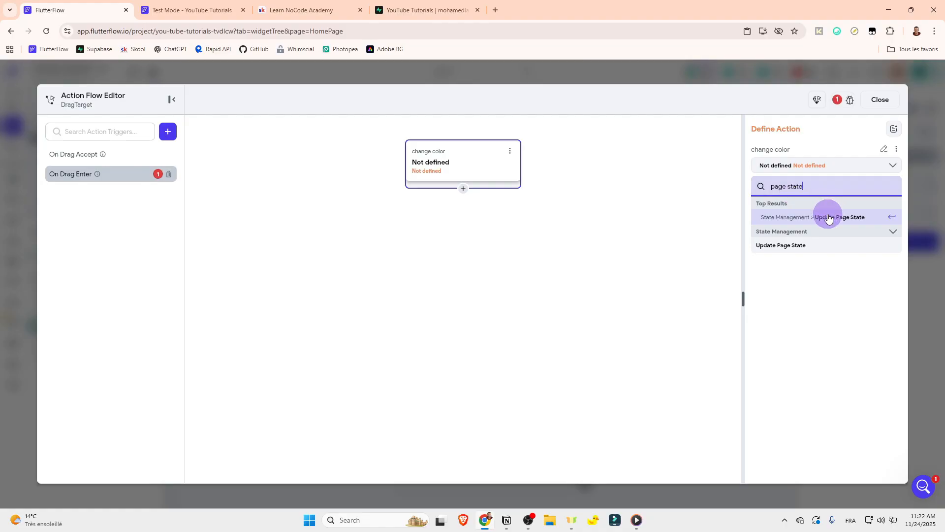
click(823, 221)
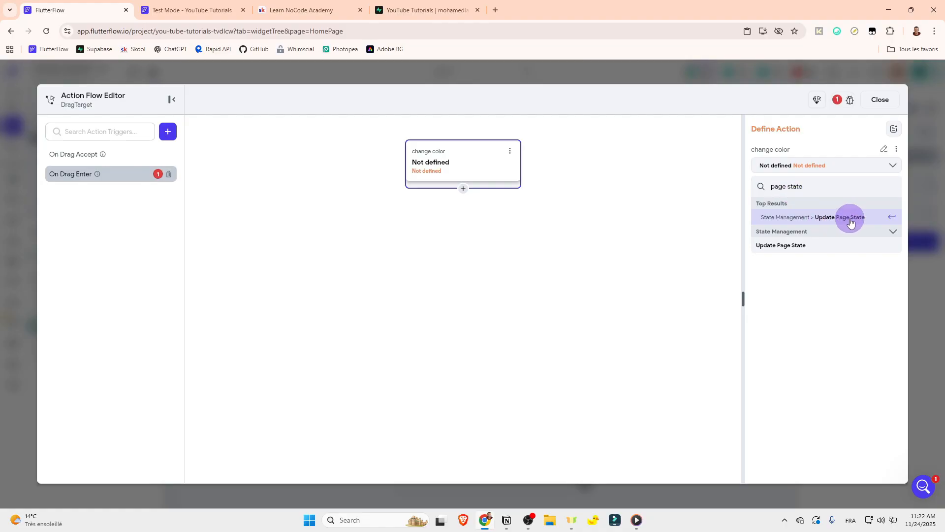
click(804, 205)
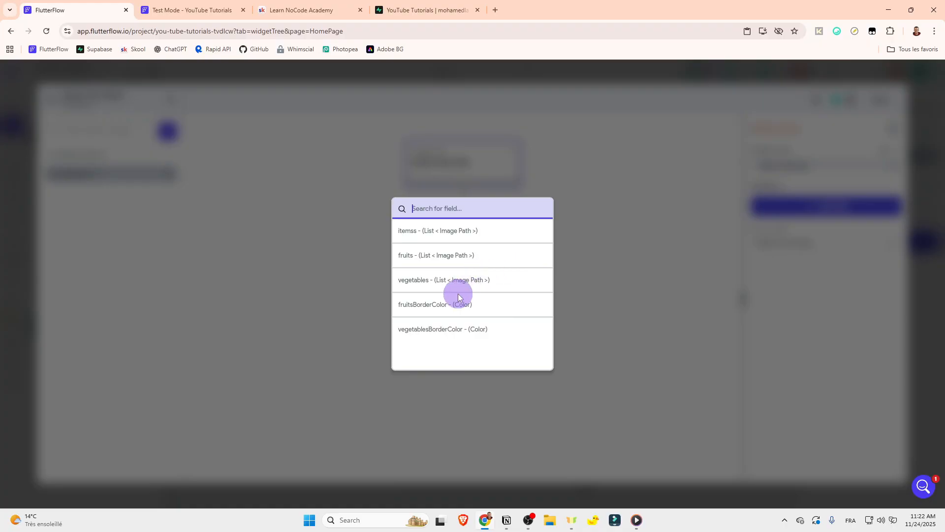
click(447, 304)
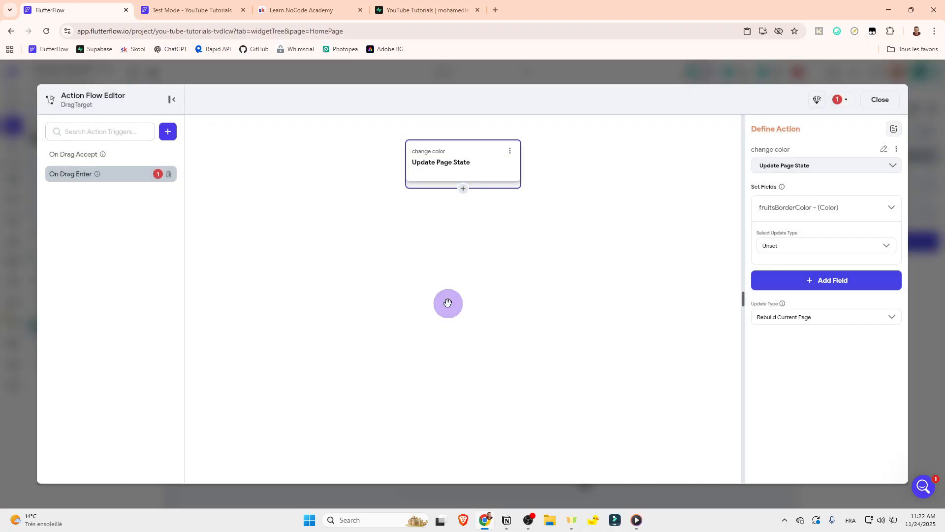
Step: In the On Drag Enter action, set fruitsBorderColor's update type to Set Value with the Secondary Text color
click(62, 155)
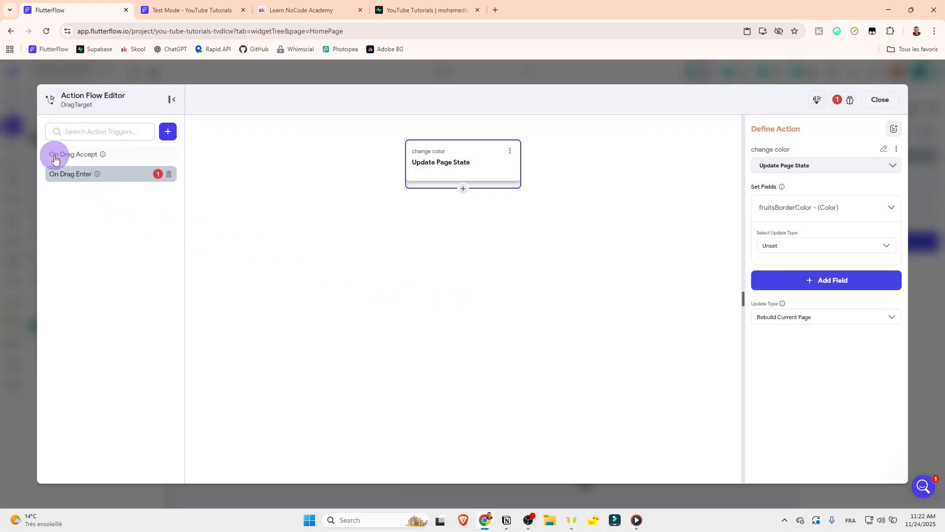
click(79, 173)
click(531, 160)
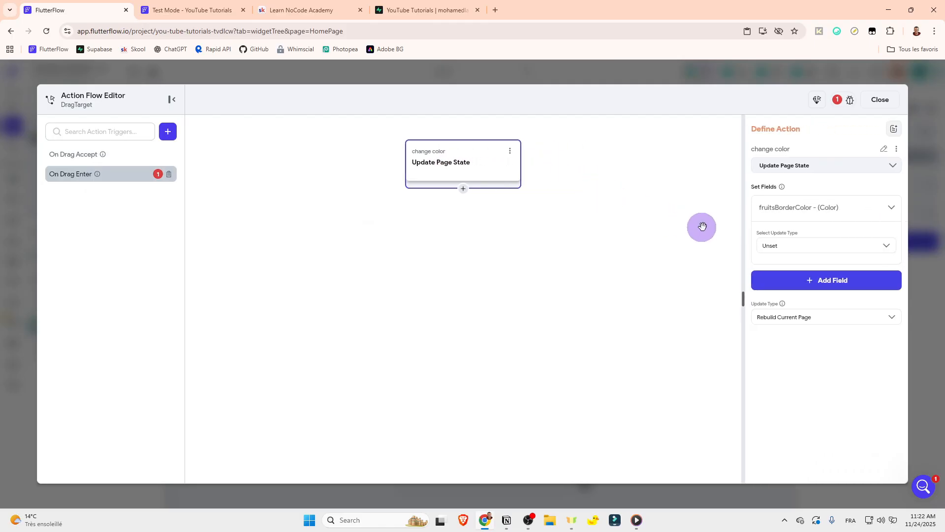
click(779, 245)
click(781, 266)
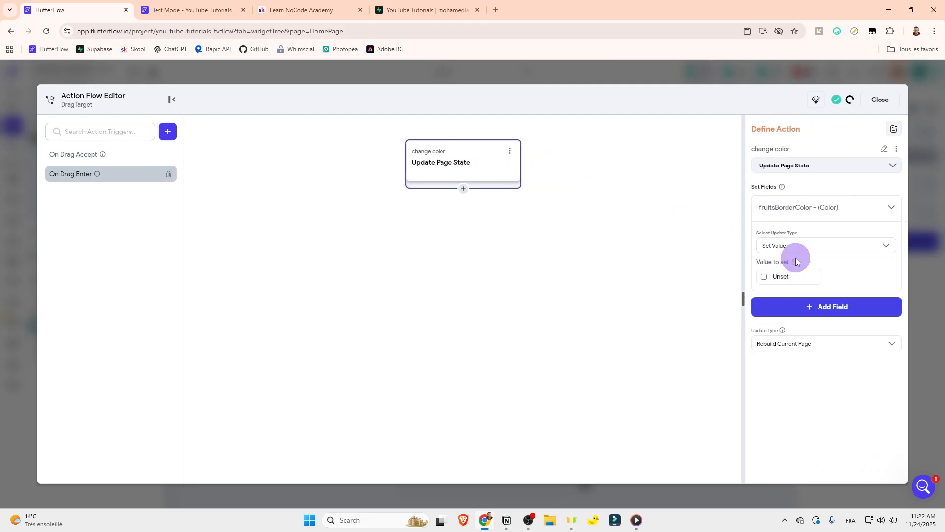
click(795, 264)
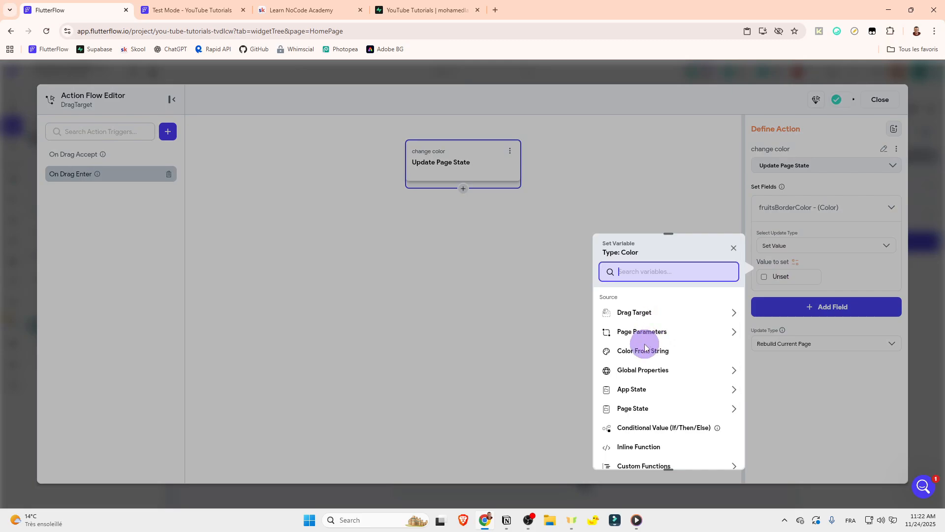
scroll(652, 325, down, 1)
click(781, 277)
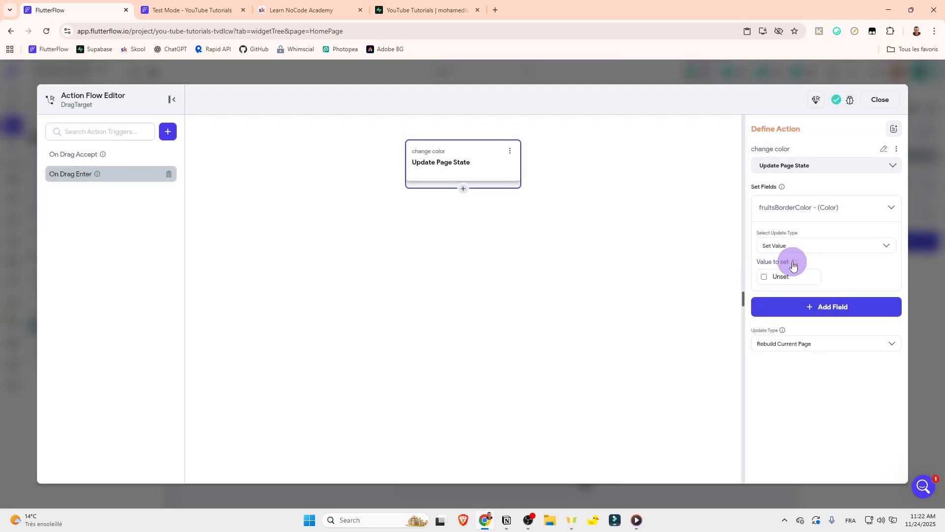
click(765, 278)
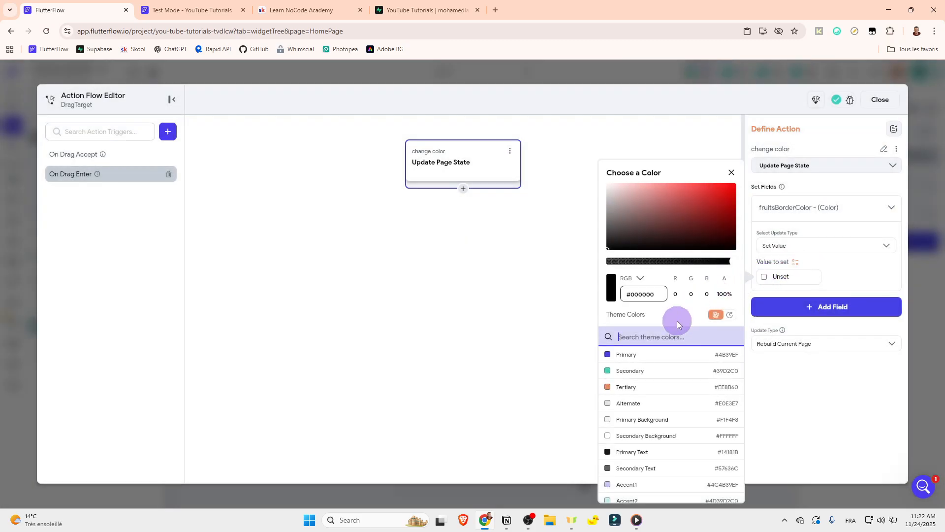
click(621, 482)
click(527, 352)
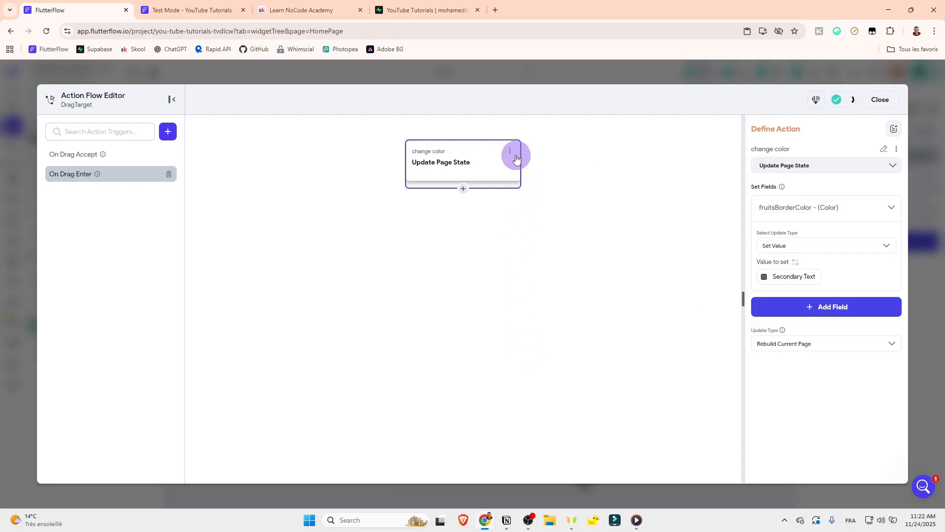
Step: Copy the change color action and paste it into a new On Drag Exit trigger on the same DragTarget
click(510, 150)
click(459, 170)
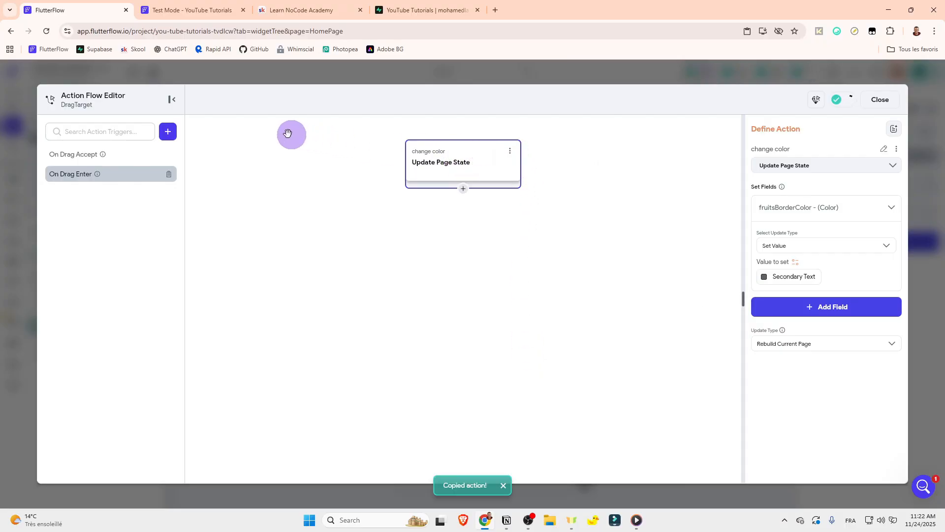
click(168, 130)
click(180, 176)
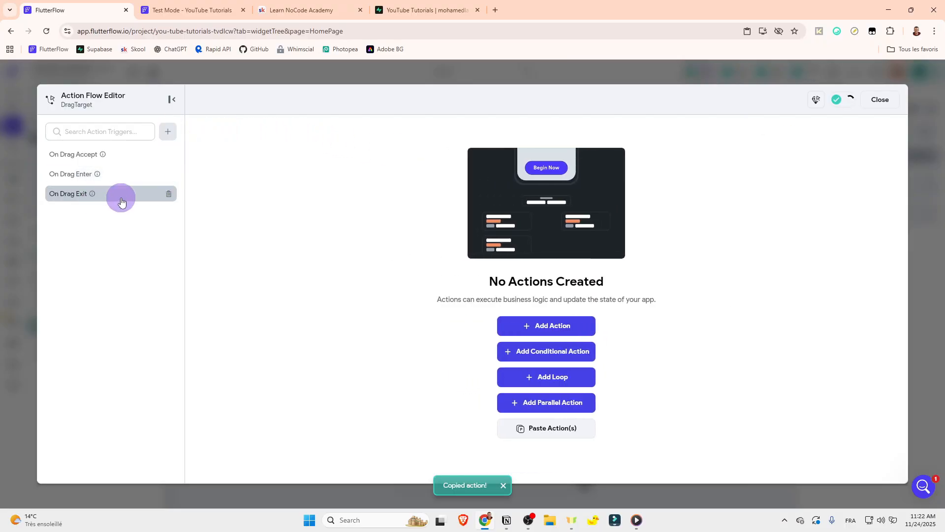
click(534, 428)
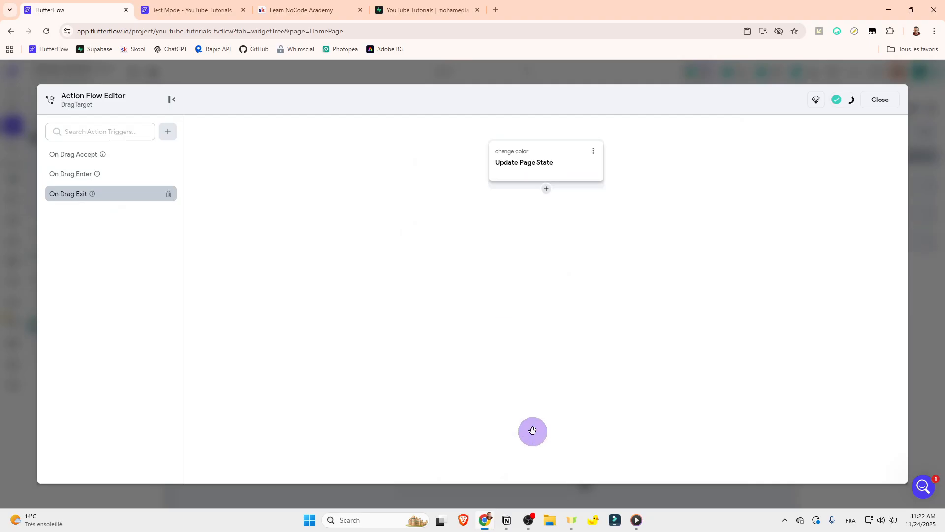
Step: Set fruitsBorderColor to the Info color in the On Drag Exit action and compare it with the On Drag Enter action
click(517, 175)
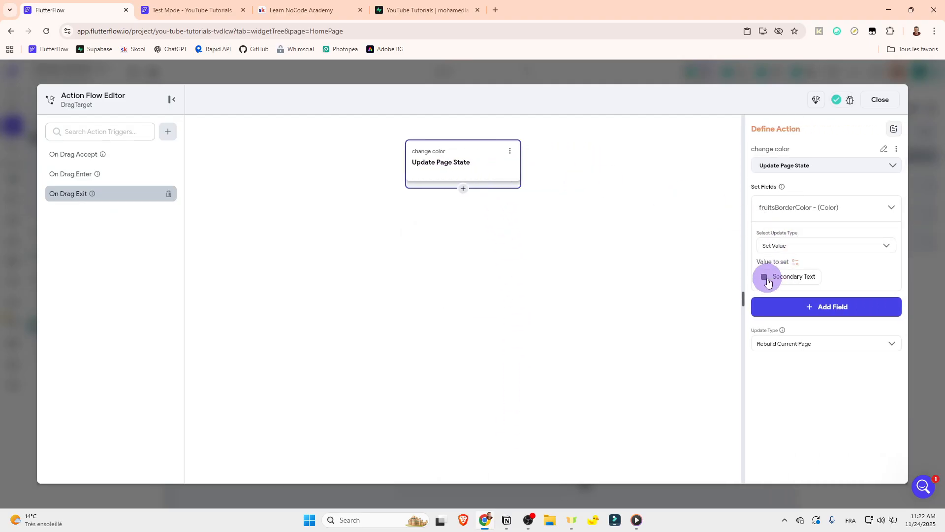
click(764, 276)
scroll(644, 459, down, 3)
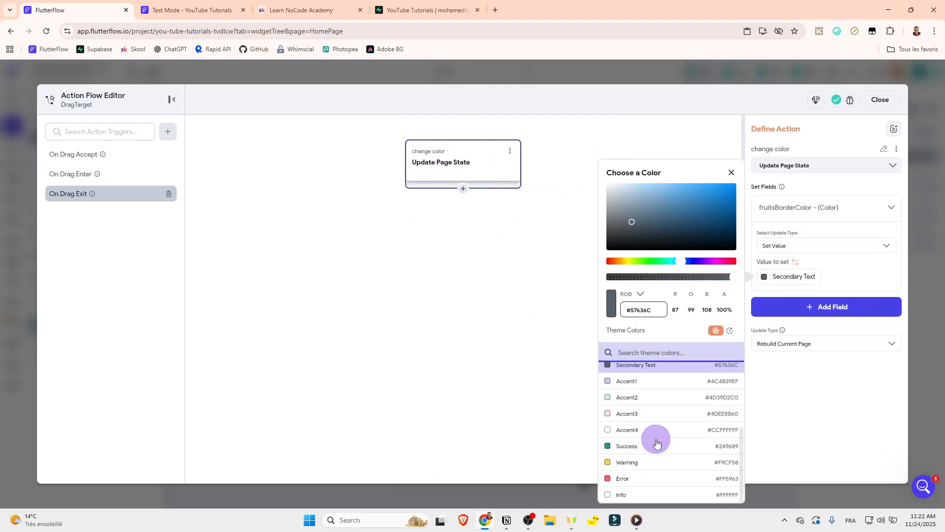
click(622, 493)
click(544, 359)
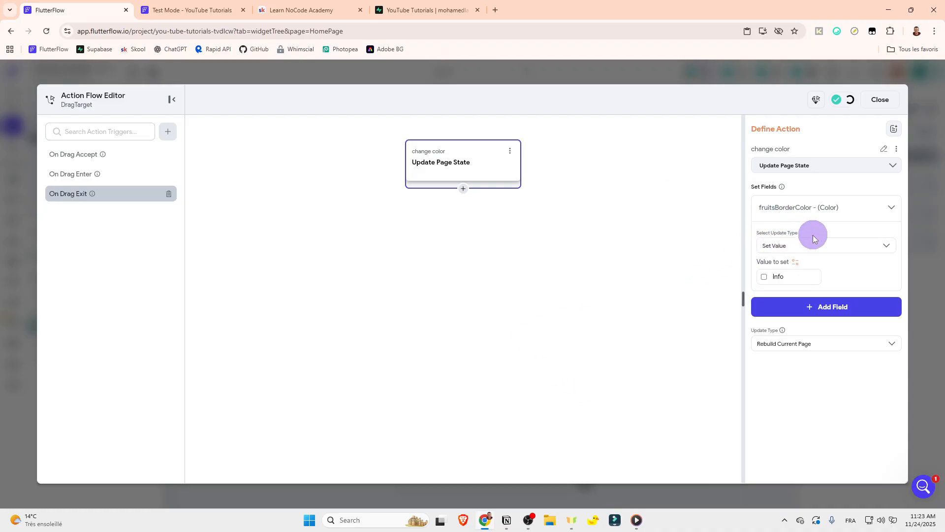
click(113, 173)
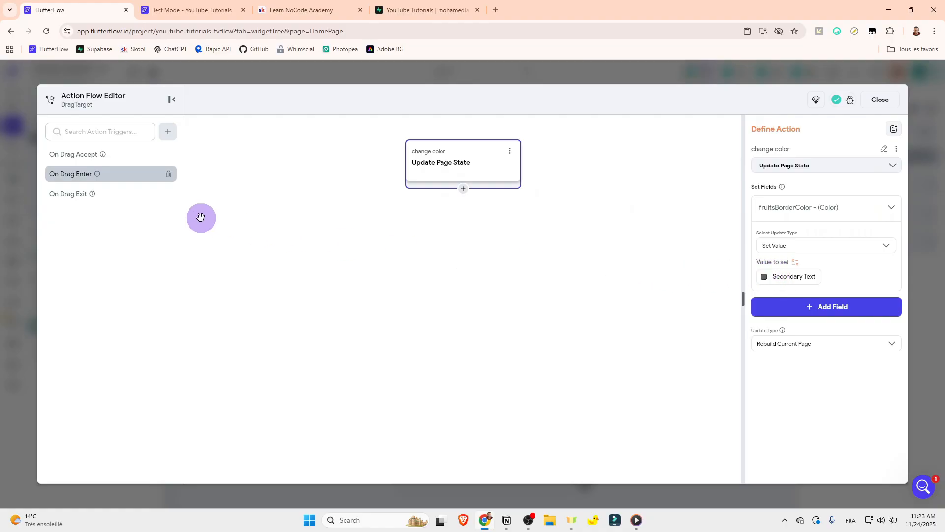
click(124, 194)
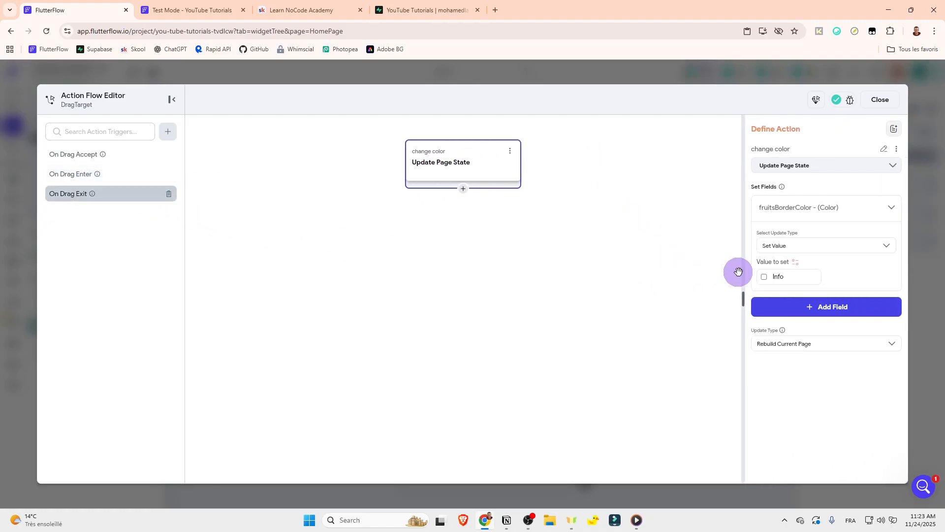
Step: Add an On Drag Enter trigger with an Update Page State action to the vegetables DragTarget
click(879, 100)
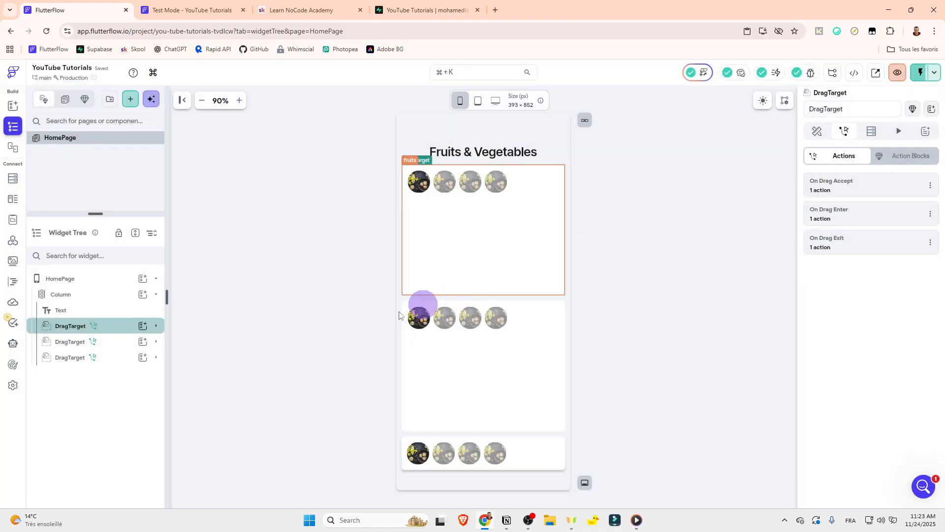
click(112, 340)
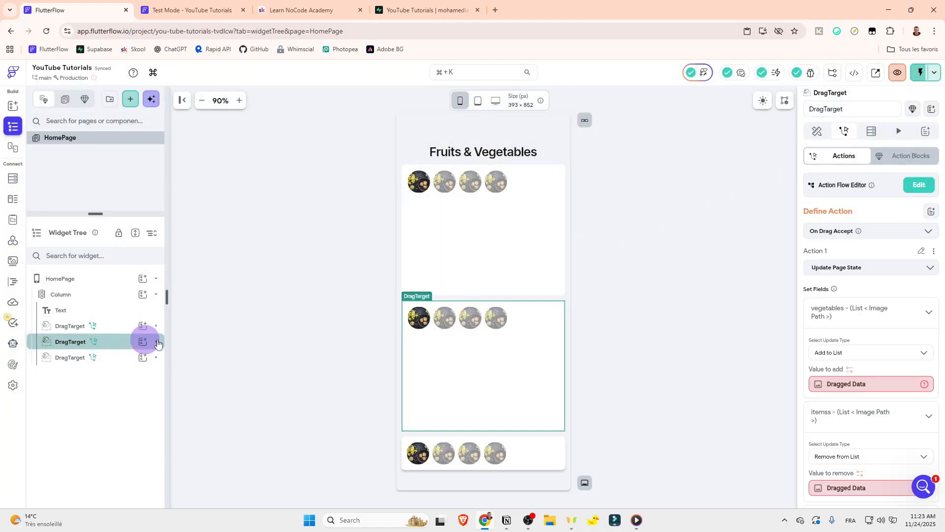
click(920, 188)
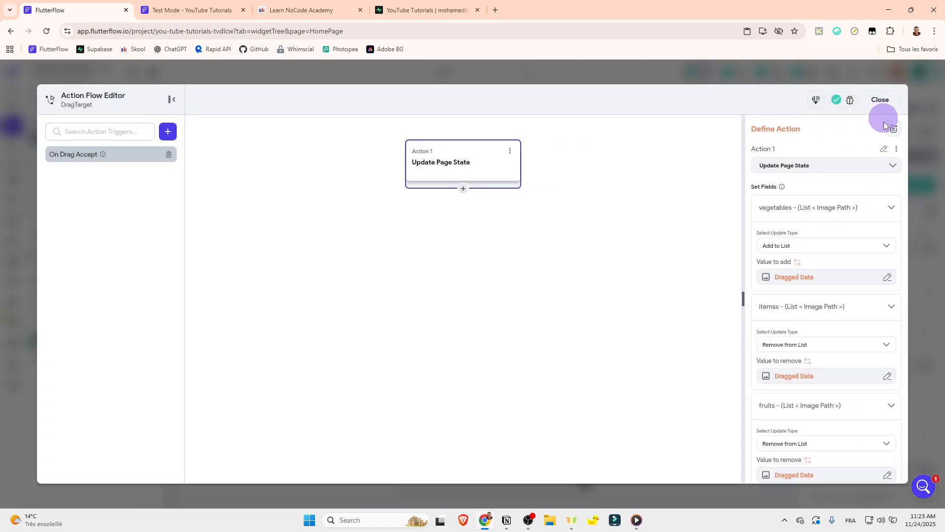
click(880, 105)
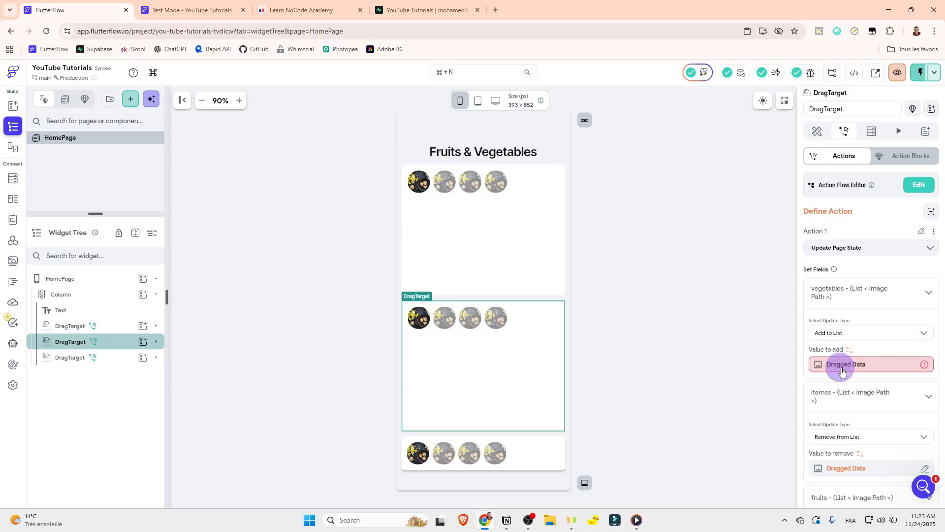
click(910, 187)
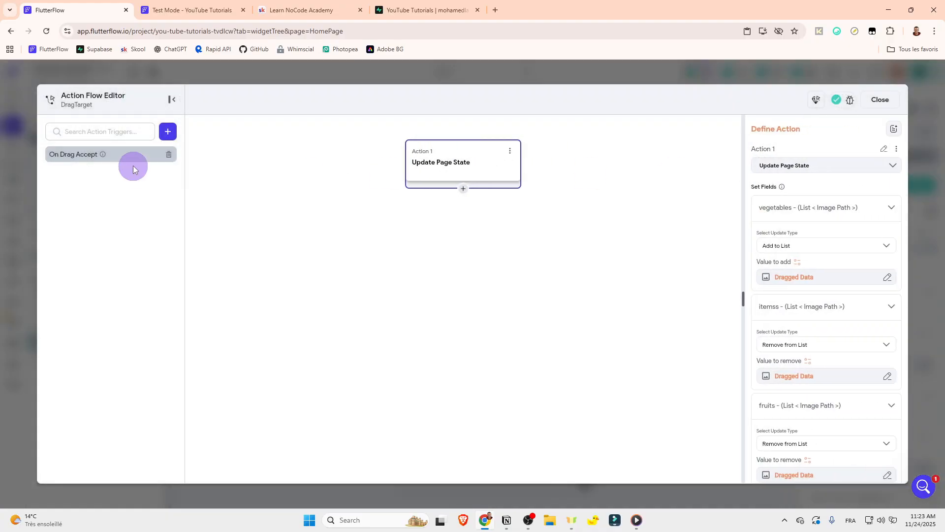
click(168, 131)
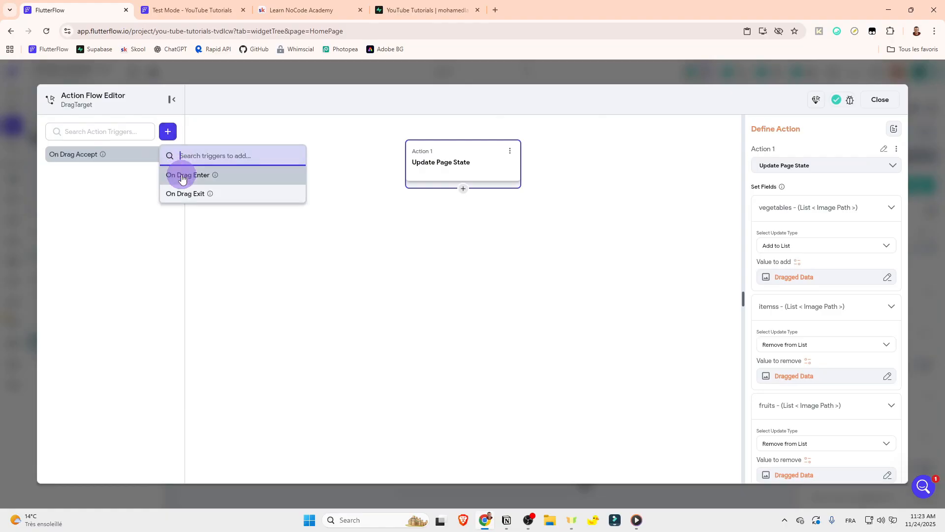
click(185, 175)
click(565, 328)
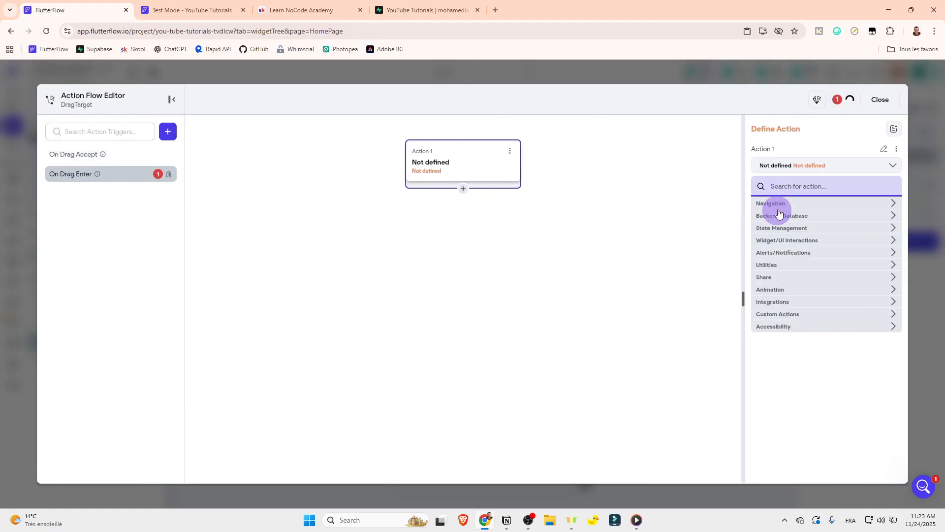
click(789, 187)
text(update)
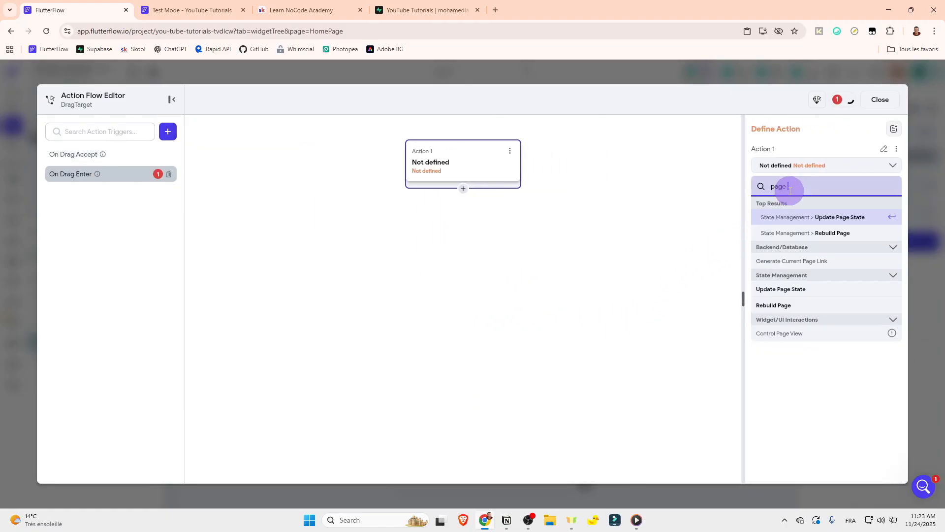
click(820, 216)
Step: Add the vegetablesBorderColor field to the On Drag Enter action and set its value to the Secondary Text color
click(813, 208)
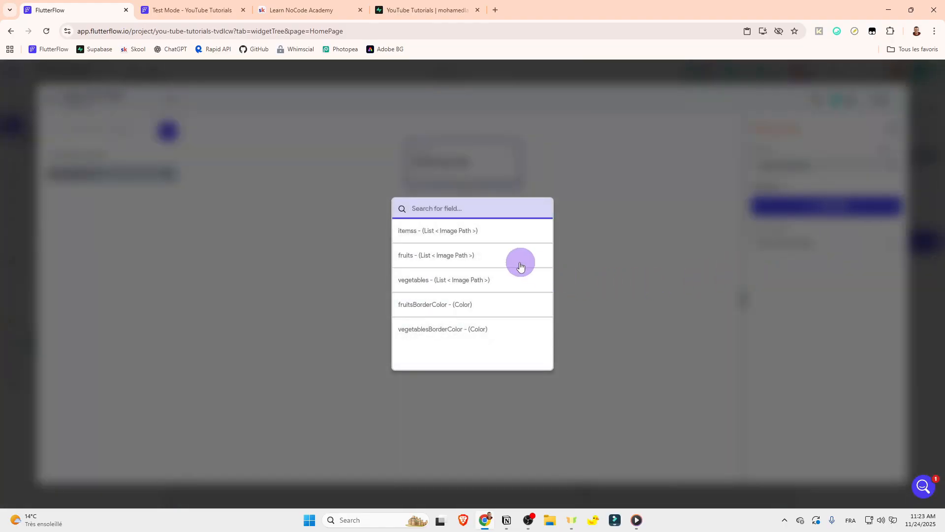
click(454, 331)
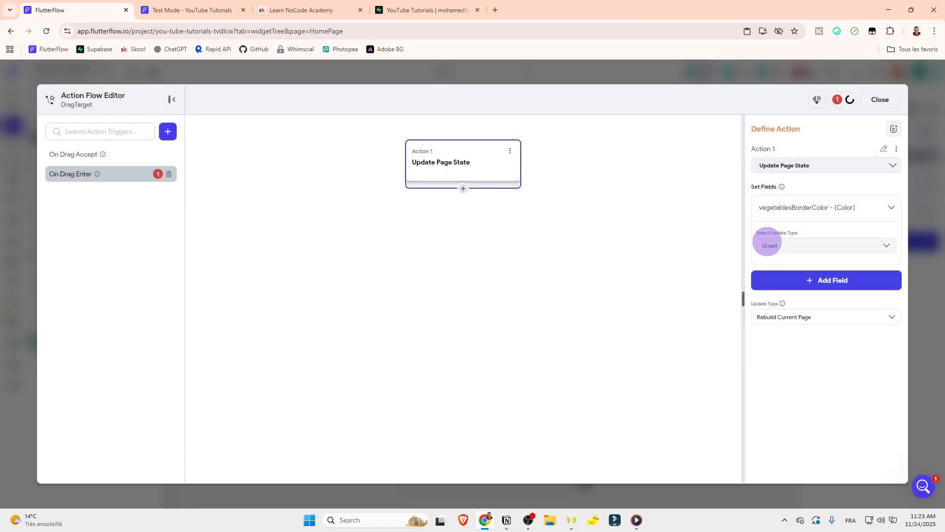
click(765, 245)
click(777, 269)
click(763, 276)
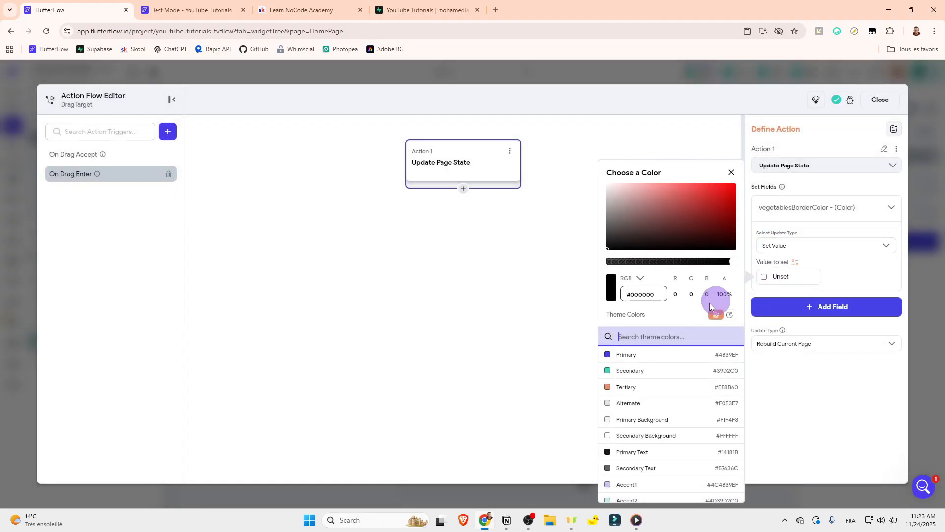
click(622, 471)
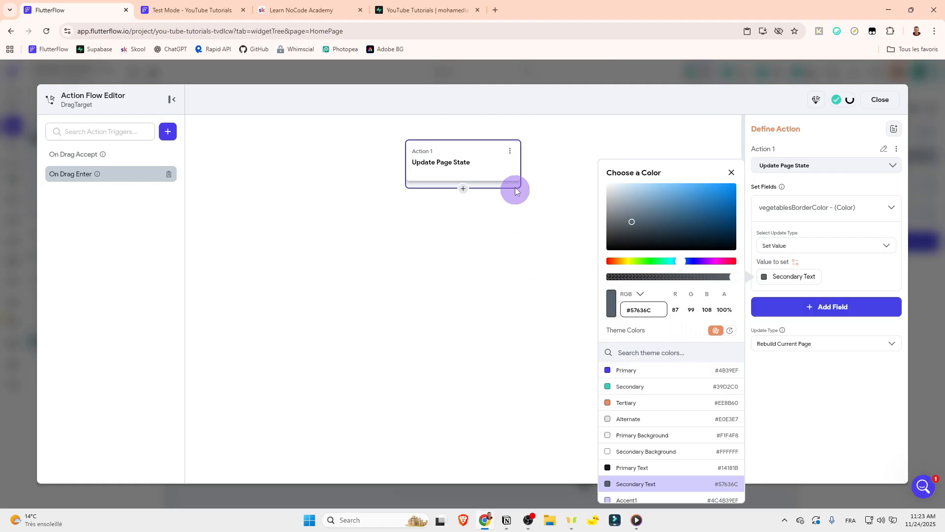
Step: Copy the On Drag Enter action and paste it into a new On Drag Exit trigger on the same DragTarget
click(510, 150)
click(448, 171)
click(168, 132)
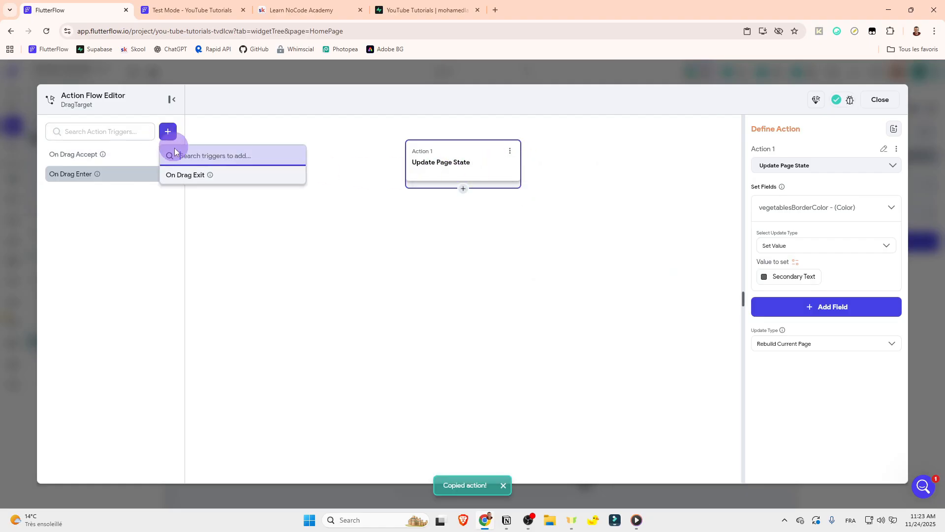
click(189, 175)
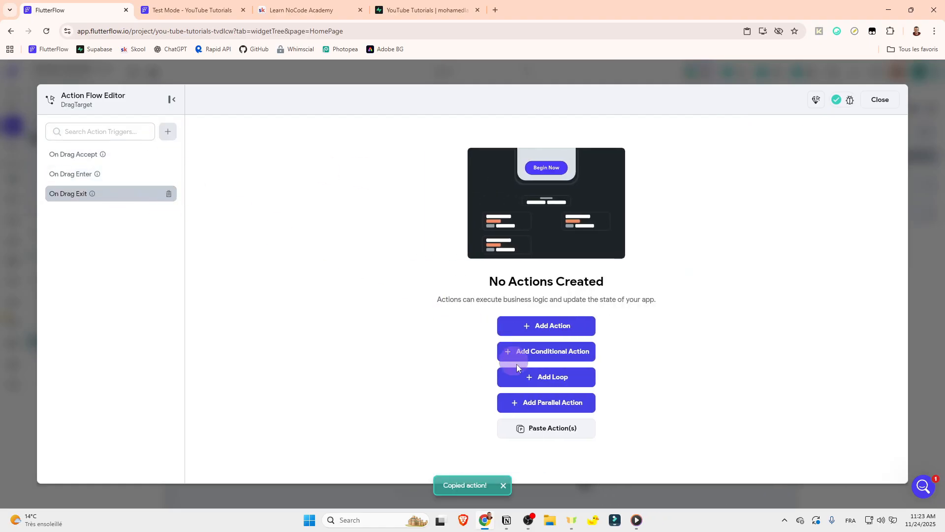
click(539, 427)
click(528, 172)
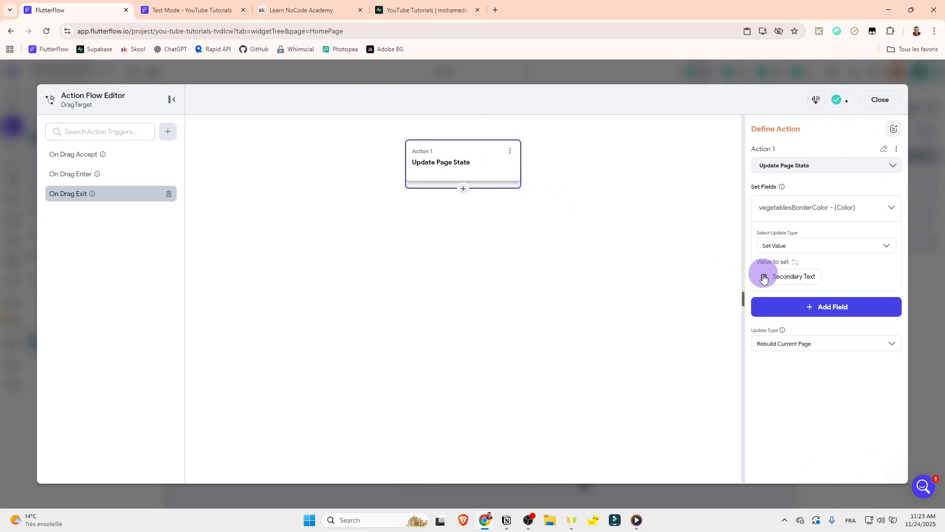
Step: Set vegetablesBorderColor to the Info color in the On Drag Exit action
click(766, 282)
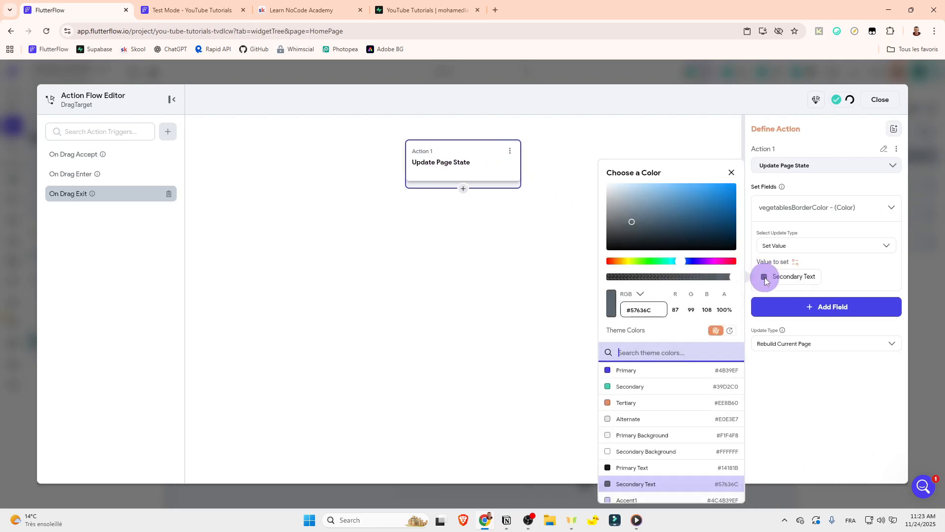
scroll(640, 467, down, 3)
click(625, 494)
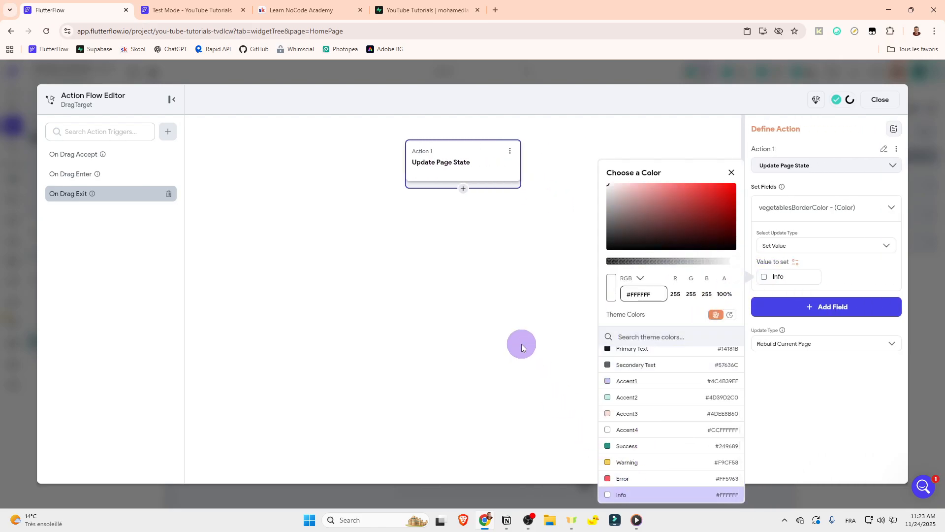
Step: Reload the Test Mode session and test the borders by moving the banana to the fruits container and the apple and orange to the vegetables container
click(235, 10)
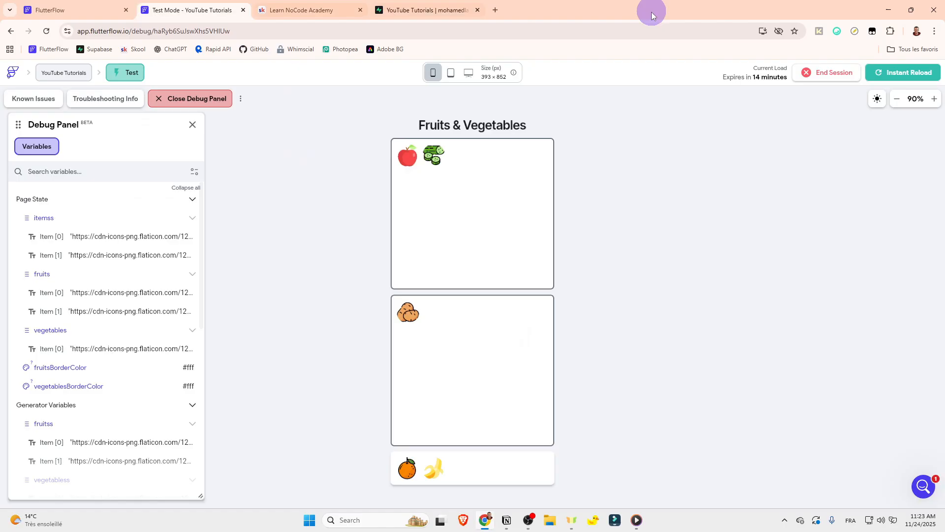
click(903, 74)
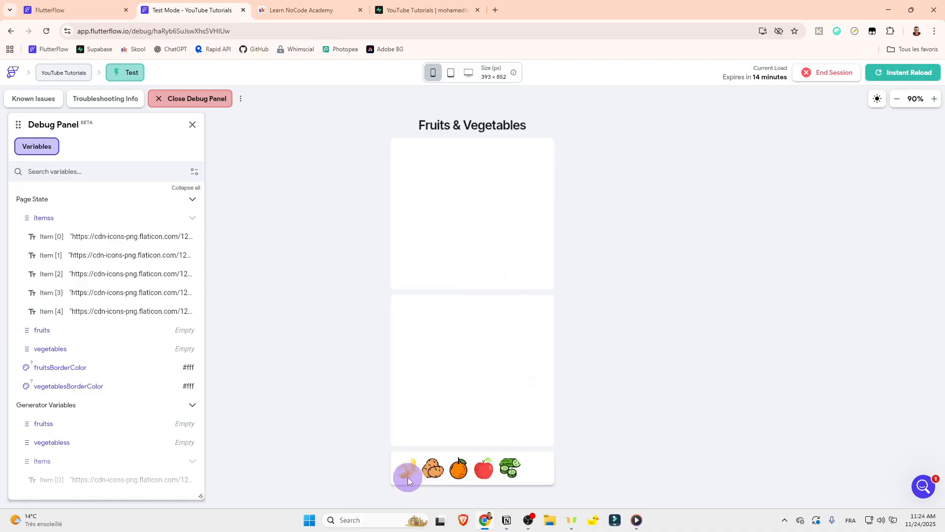
drag(407, 477, 494, 202)
drag(483, 466, 483, 465)
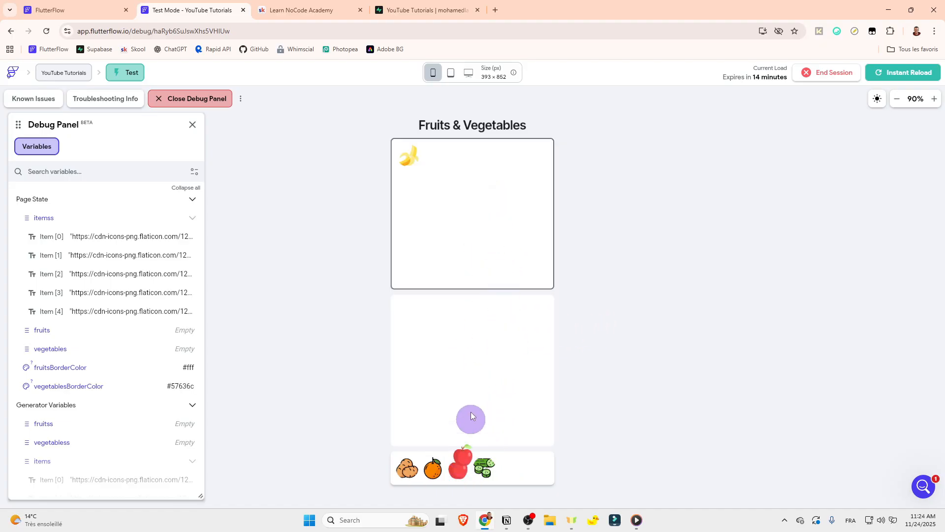
drag(470, 414, 478, 413)
drag(468, 462, 468, 463)
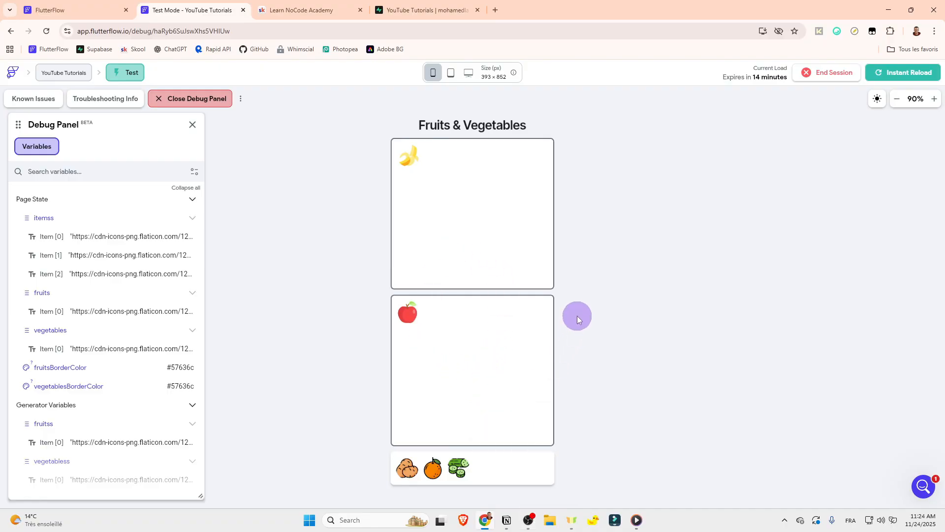
drag(452, 450, 468, 397)
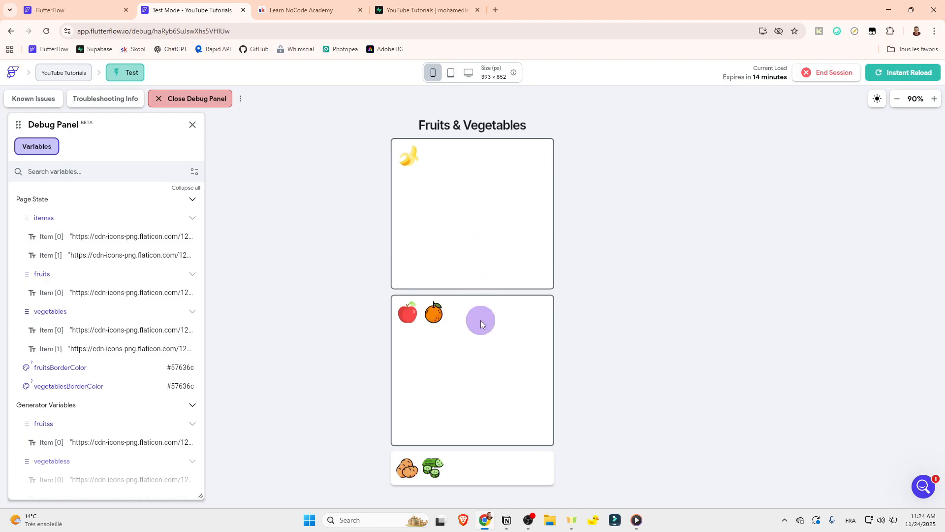
Step: Back in the FlutterFlow editor, add the vegetablesBorderColor field to the vegetables DragTarget's On Drag Accept action
click(98, 10)
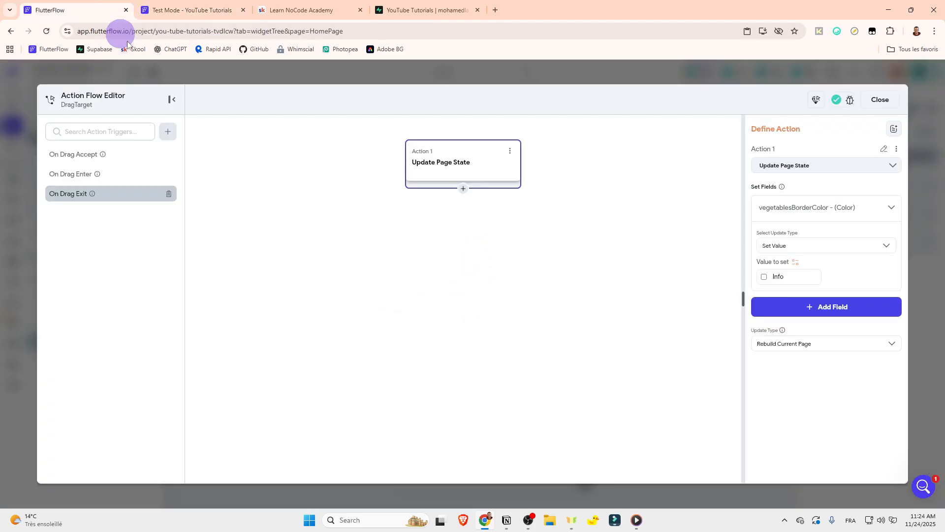
click(127, 153)
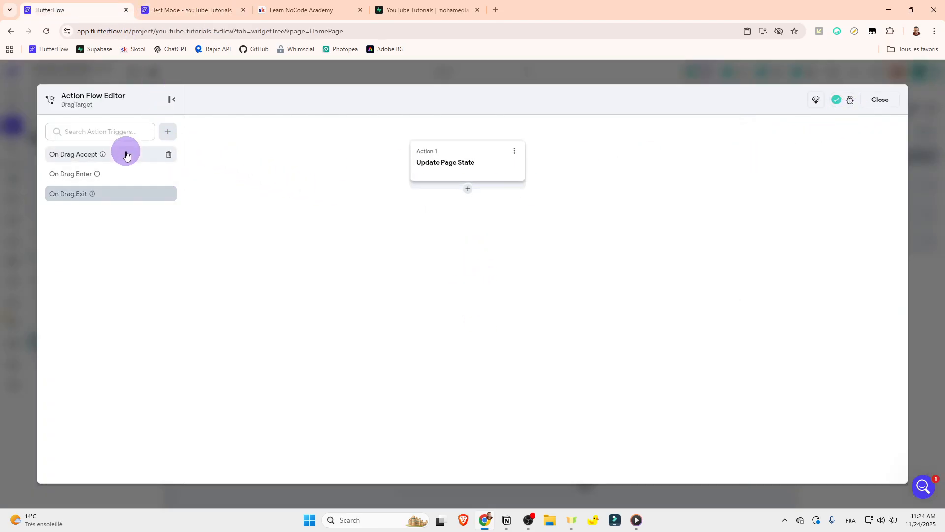
click(507, 164)
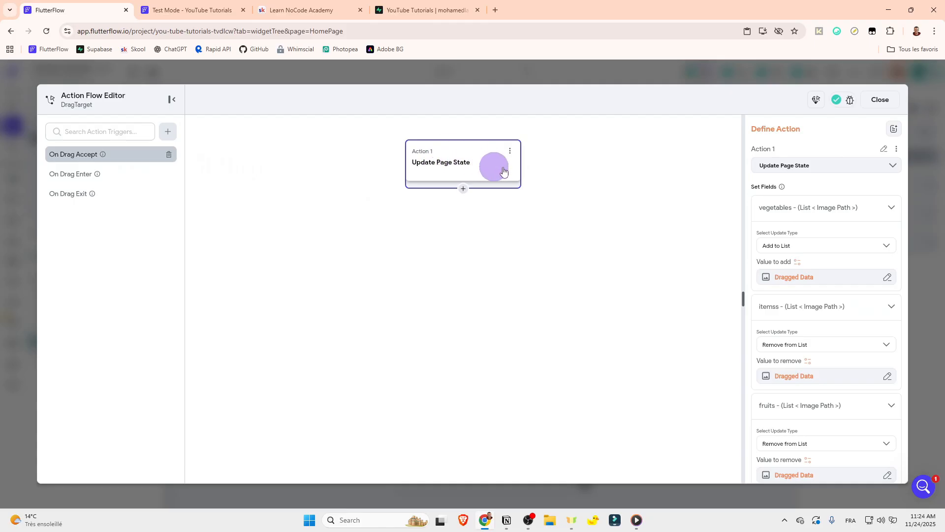
click(787, 209)
click(769, 236)
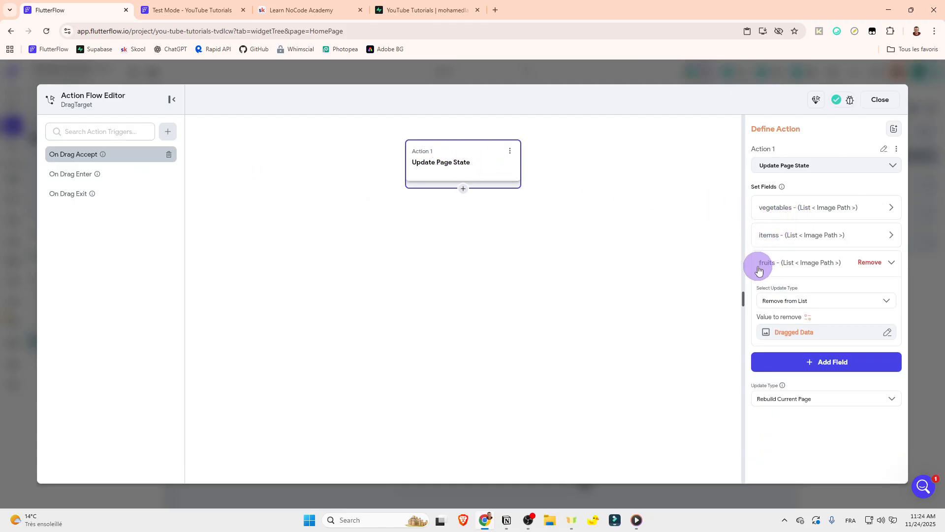
click(756, 261)
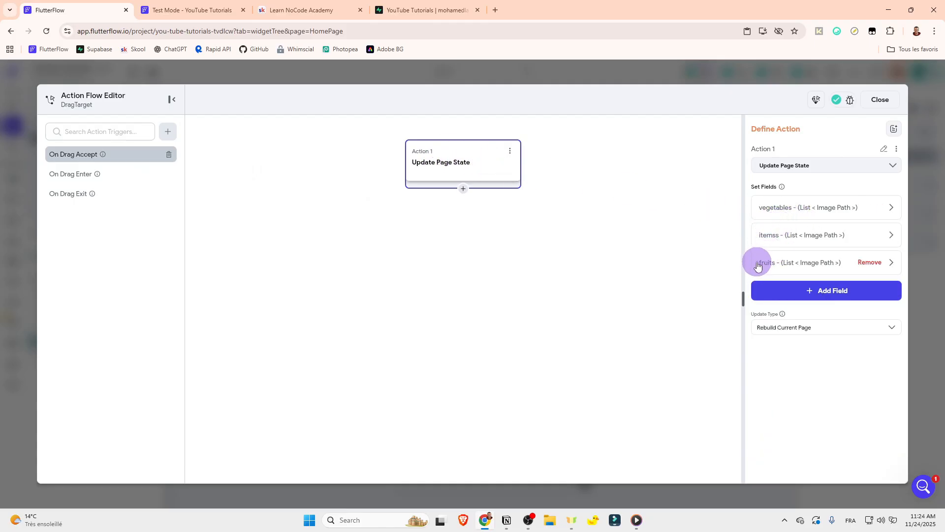
click(777, 217)
click(784, 210)
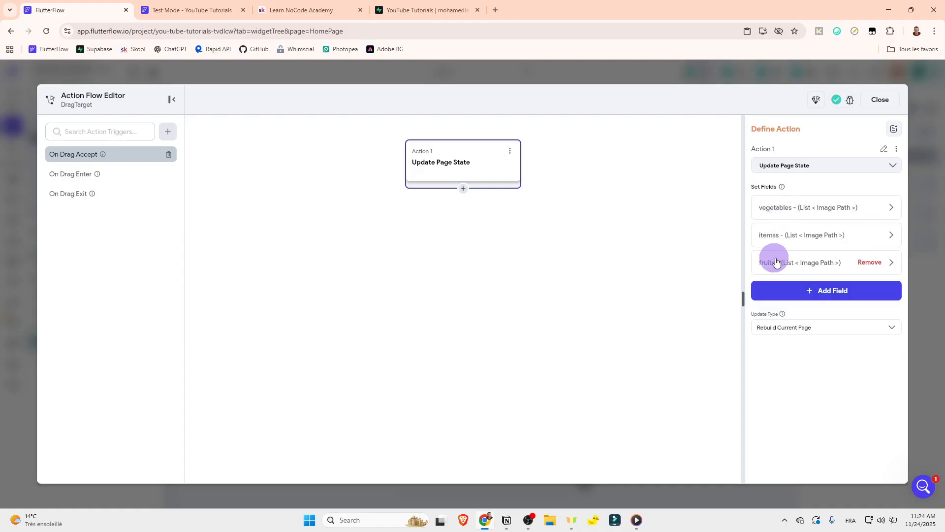
click(780, 290)
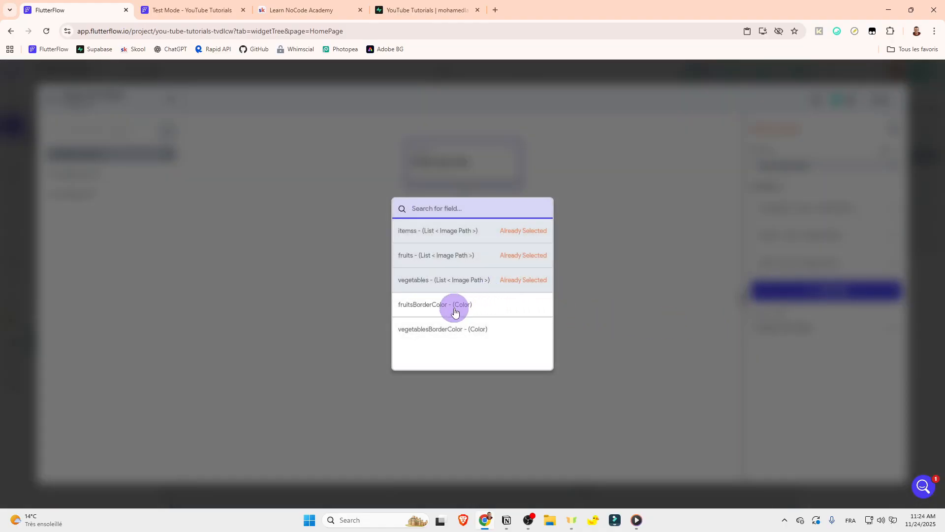
click(689, 280)
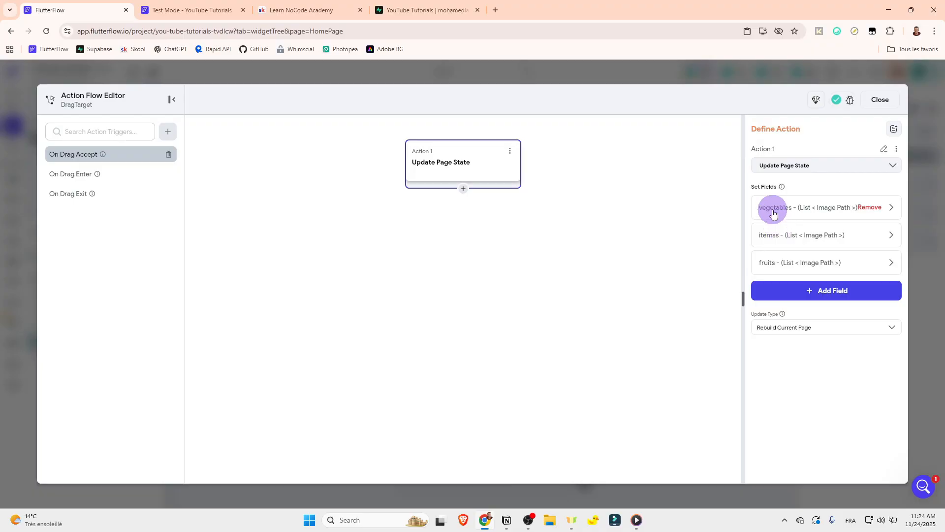
click(777, 291)
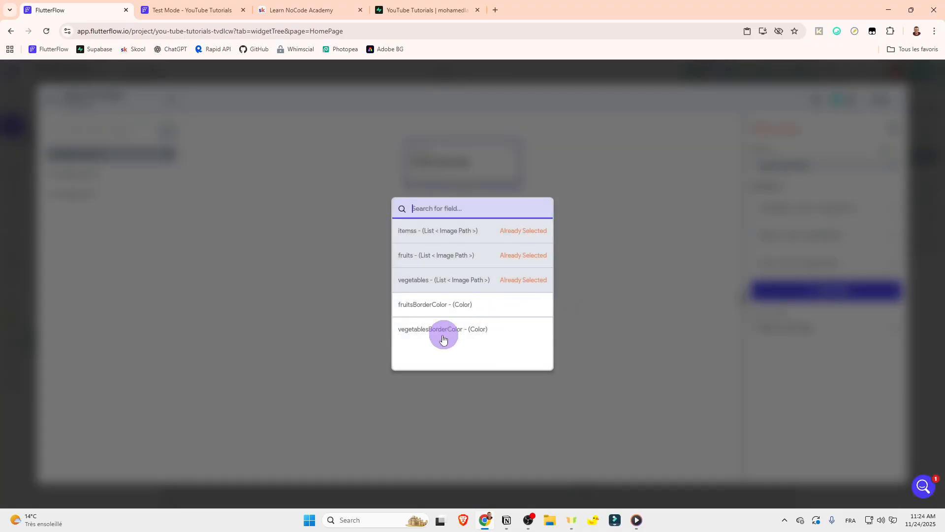
click(421, 331)
Step: Set vegetablesBorderColor's update type to Set Value with the Secondary Background color in the On Drag Accept action
click(781, 328)
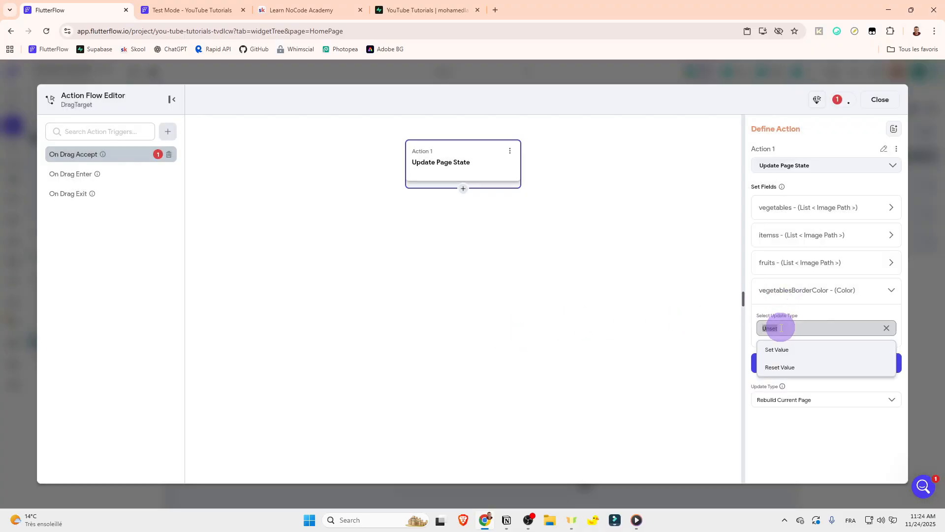
click(775, 349)
click(764, 359)
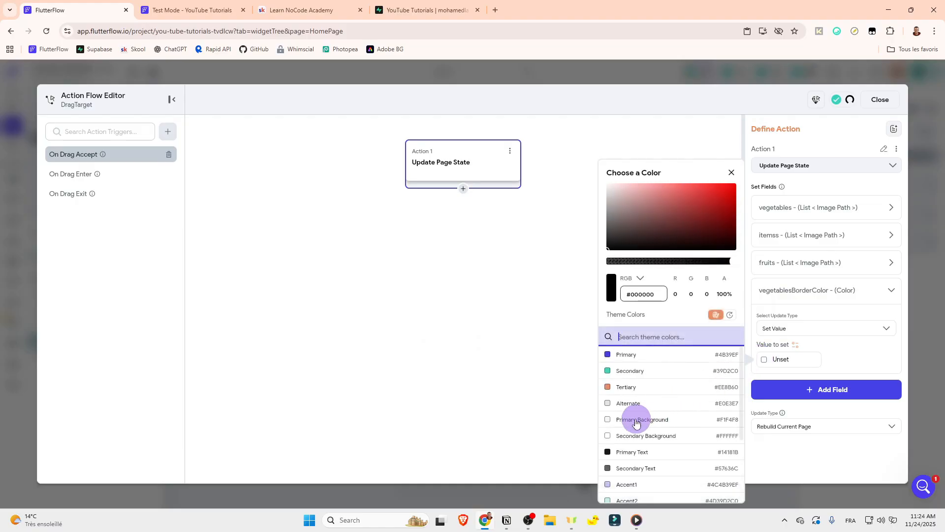
click(635, 435)
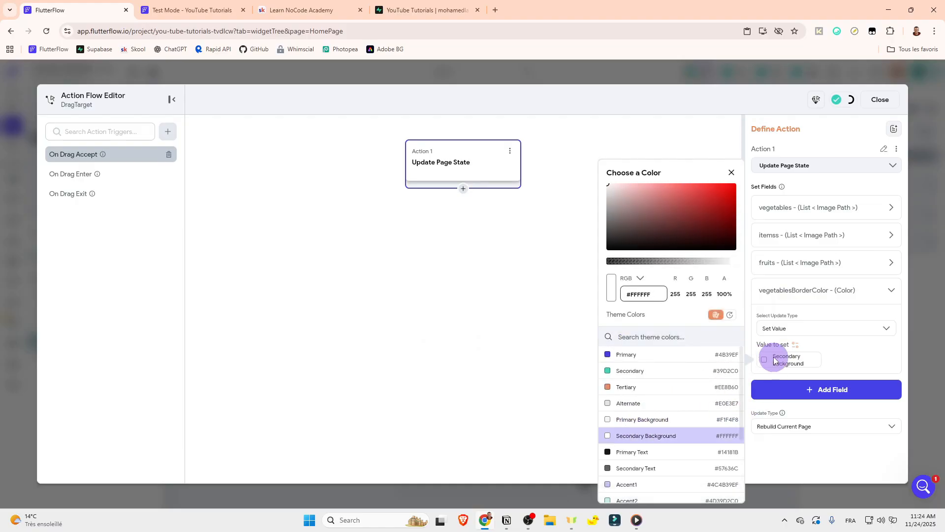
click(771, 294)
click(772, 291)
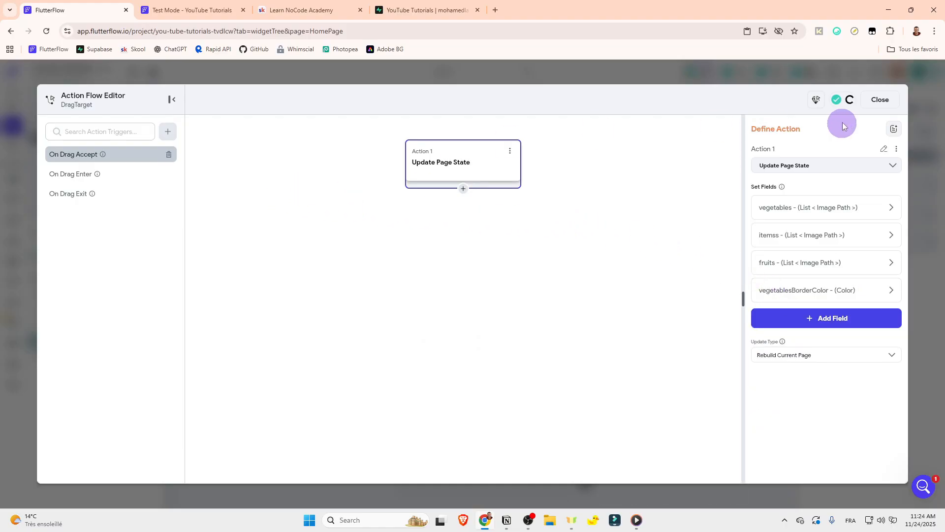
Step: Close this action flow and add the fruitsBorderColor field to the fruits DragTarget's On Drag Accept action
click(881, 99)
click(123, 325)
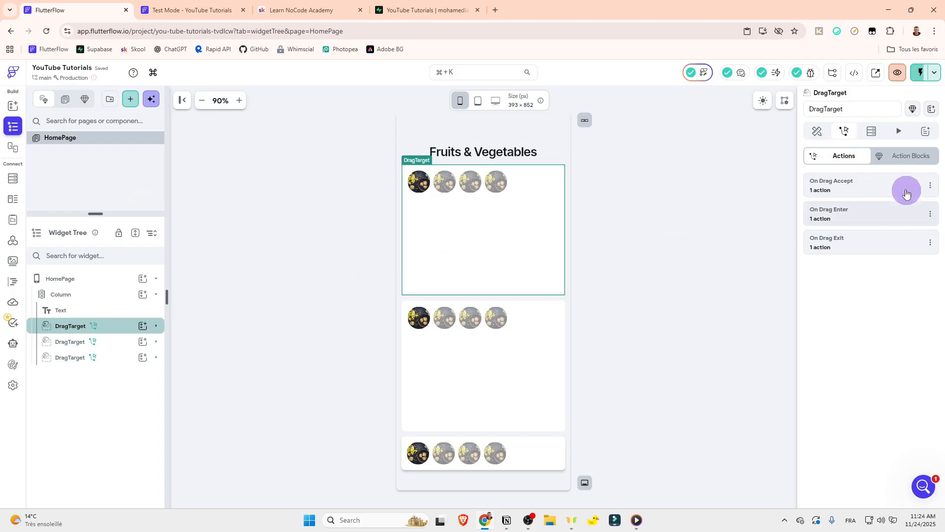
click(846, 185)
click(765, 207)
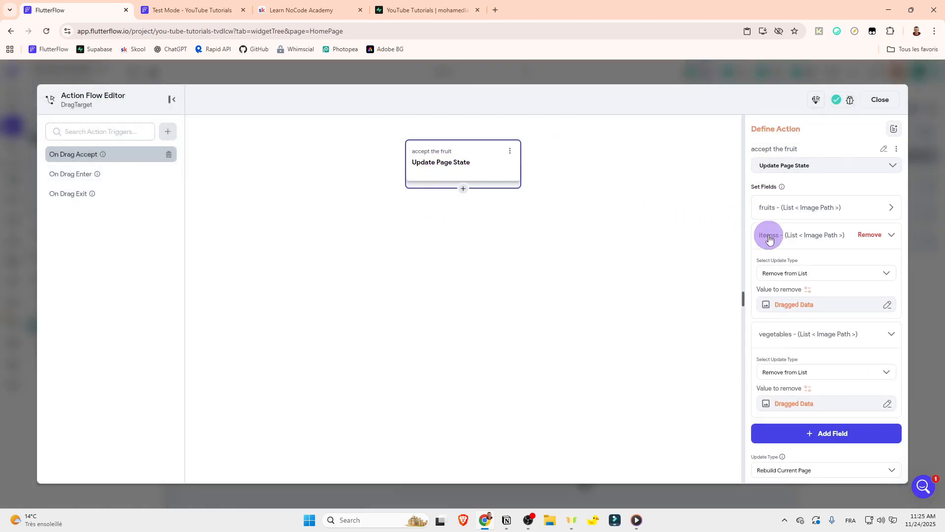
click(770, 239)
click(766, 262)
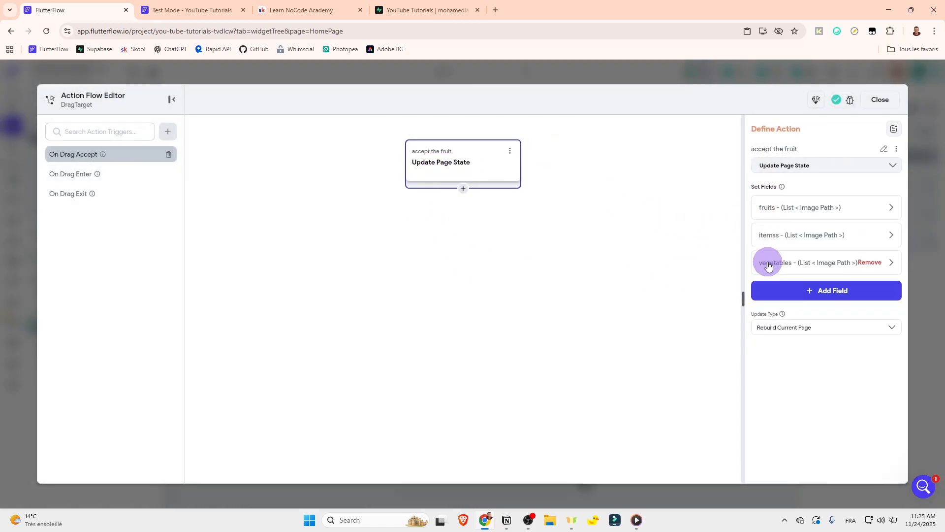
click(796, 284)
click(456, 309)
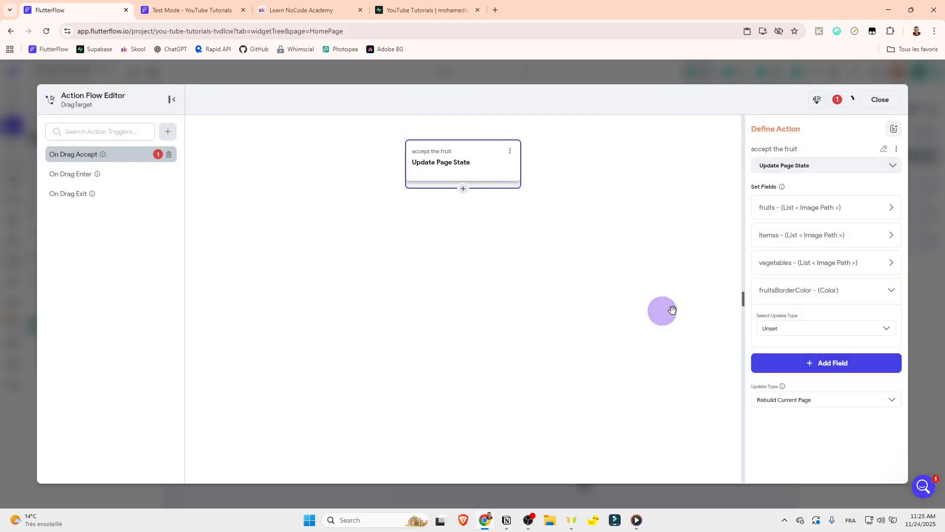
Step: Set fruitsBorderColor's update type to Set Value with the Secondary Background color in the On Drag Accept action
click(768, 328)
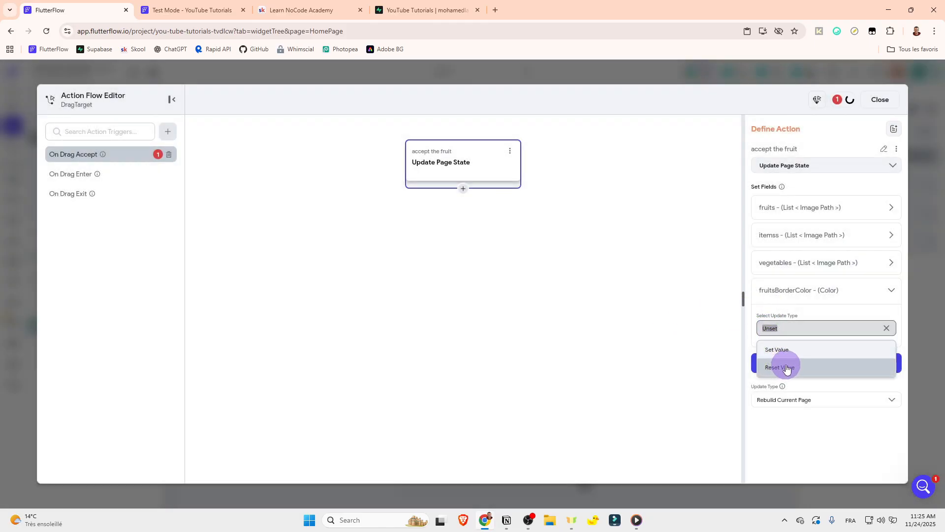
click(777, 350)
click(761, 361)
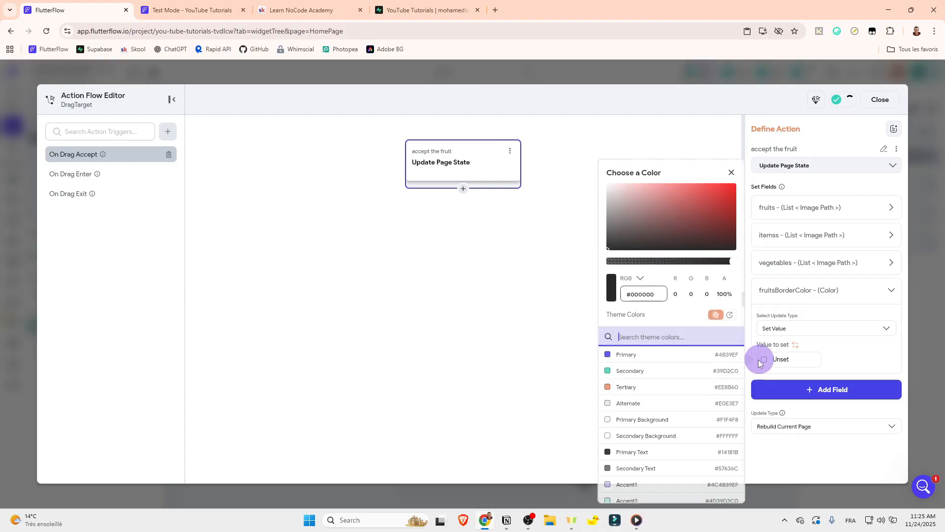
click(644, 435)
click(781, 294)
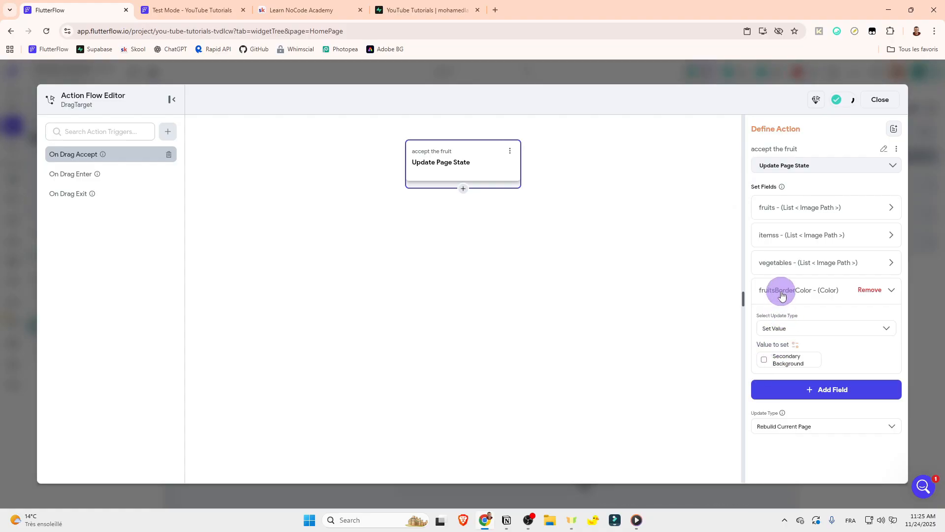
Step: Reload the Test Mode session and test the drop borders by moving the potatoes, orange, cucumber, apple and banana into the two containers
click(183, 10)
click(906, 78)
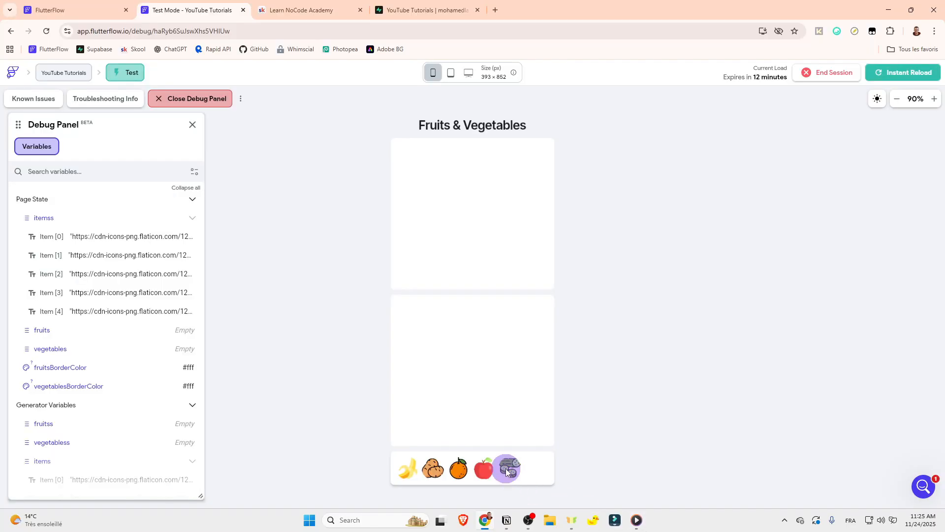
drag(441, 467, 478, 342)
drag(436, 471, 470, 227)
drag(468, 470, 453, 397)
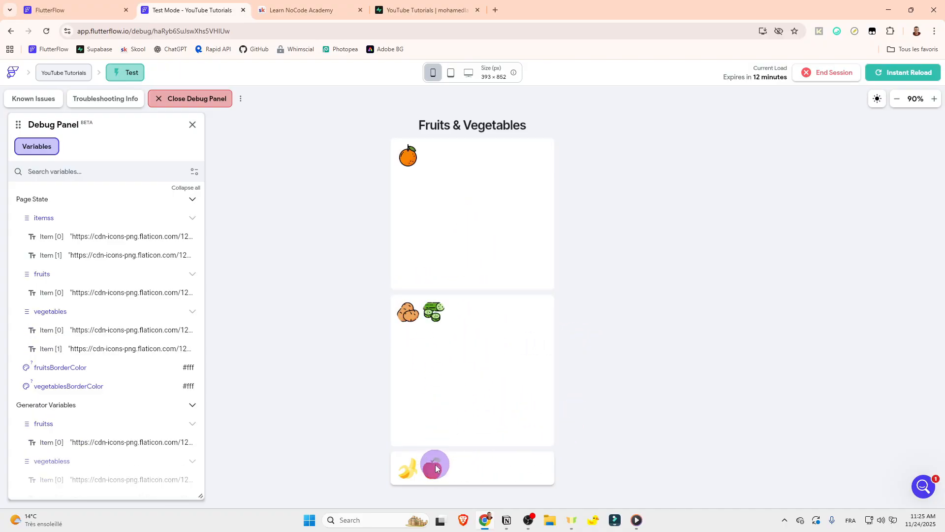
drag(435, 462, 490, 226)
drag(415, 471, 500, 341)
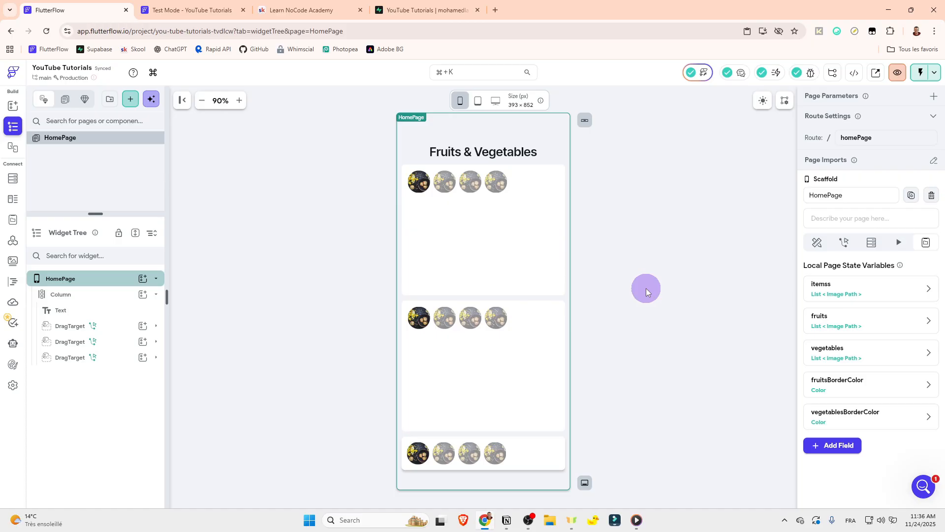
Step: Switch to the Learn NoCode Academy community on Skool, start a post in the Questions category and discard it
click(320, 10)
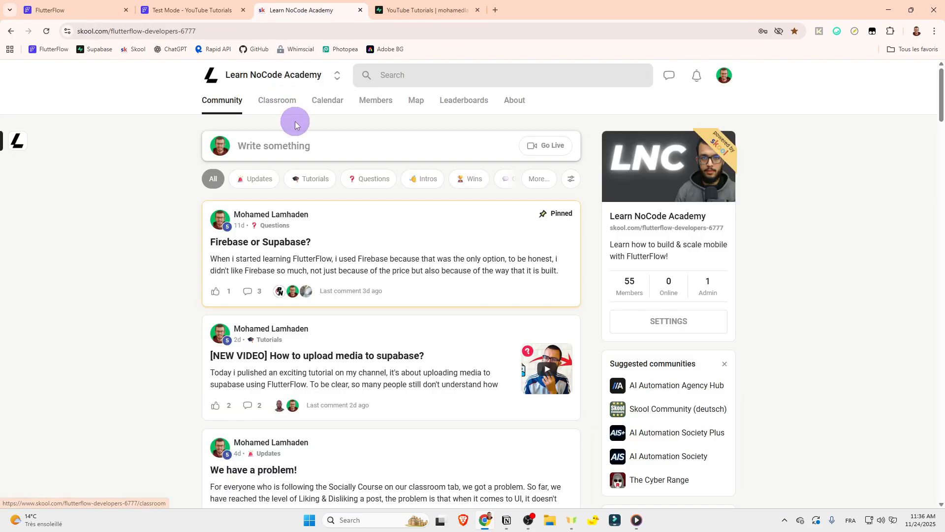
click(285, 143)
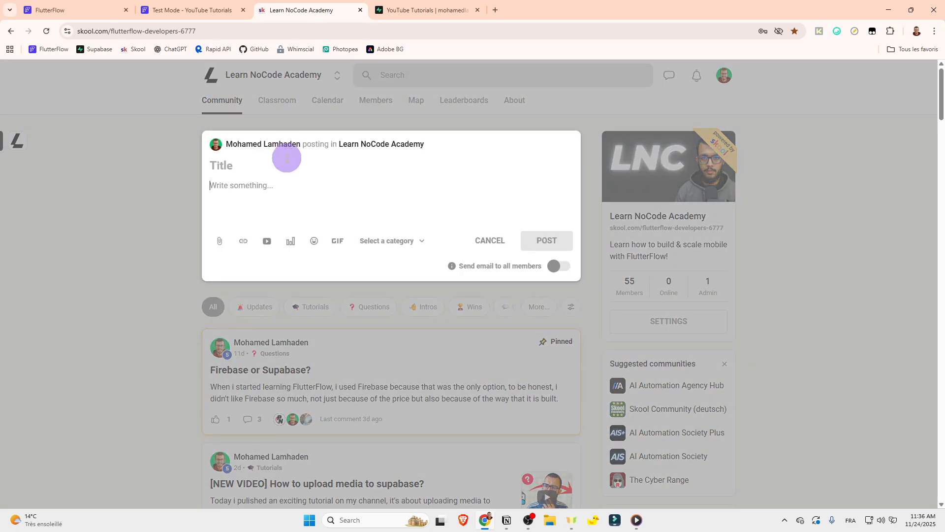
click(390, 240)
click(380, 323)
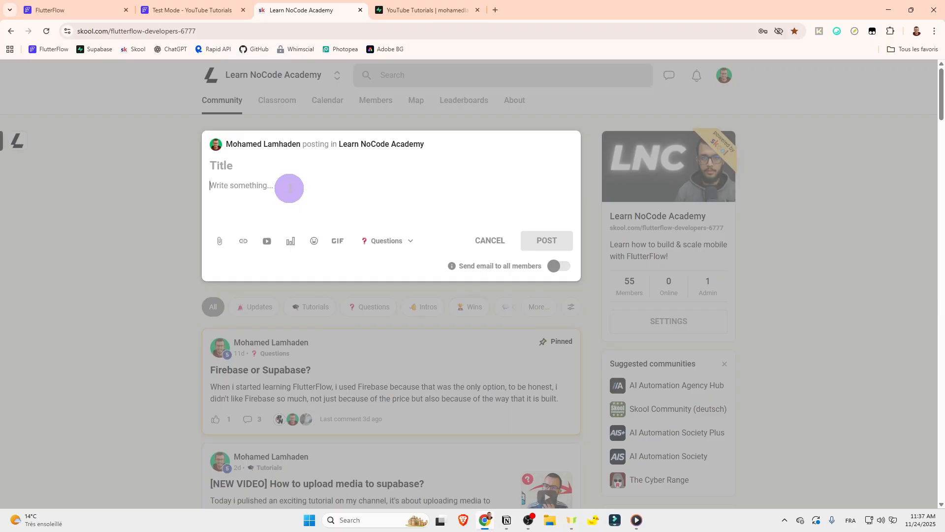
click(496, 240)
Step: Look through the community feed's posts and open the Classroom courses
click(510, 104)
scroll(486, 235, down, 4)
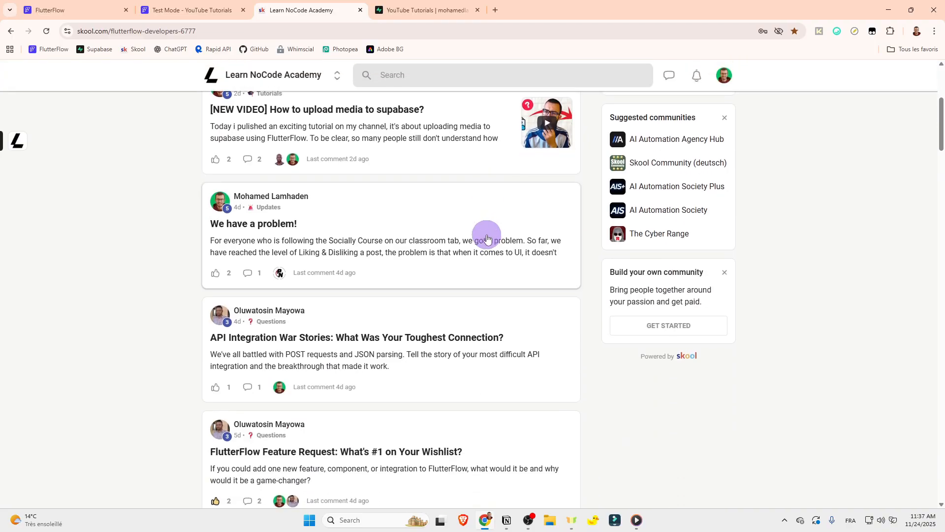
scroll(487, 238, down, 4)
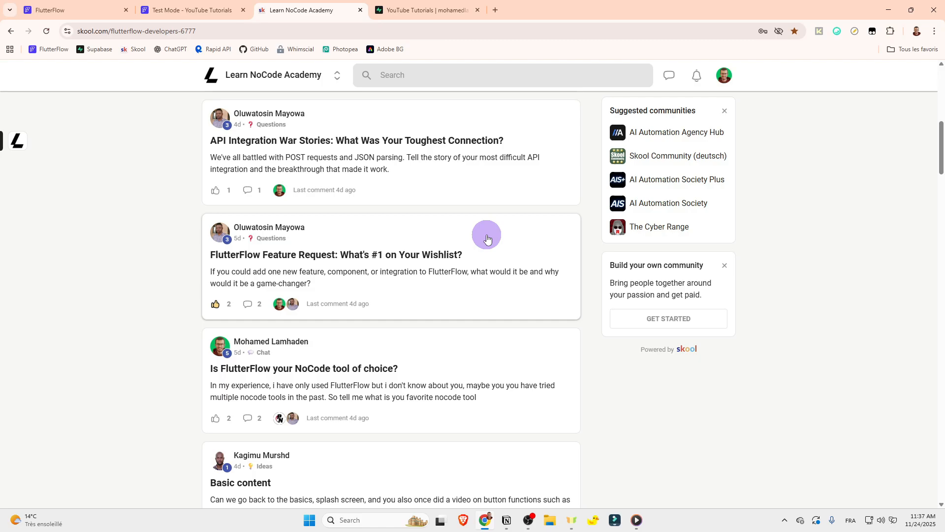
scroll(487, 238, up, 9)
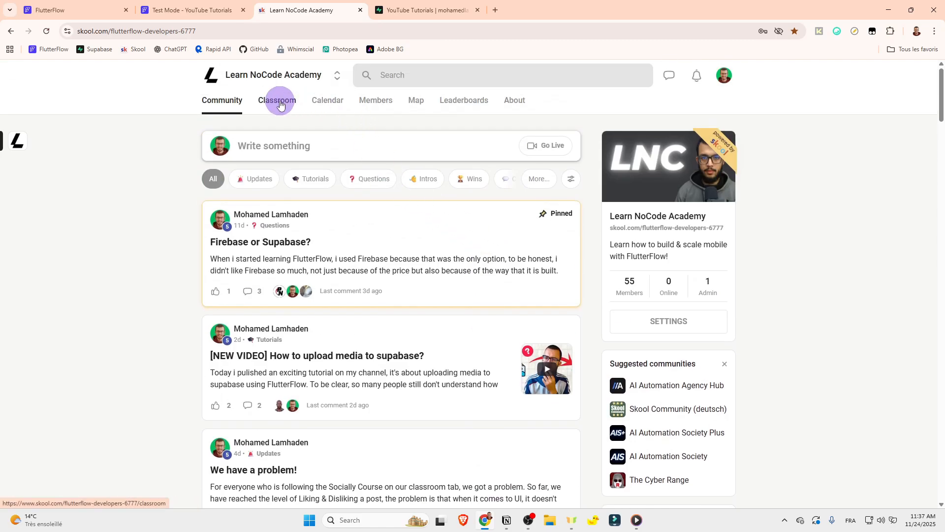
click(280, 102)
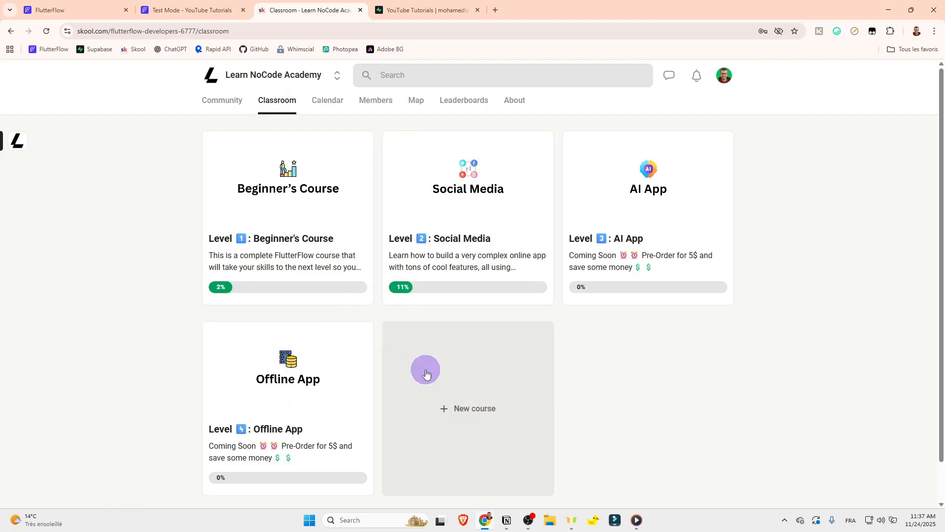